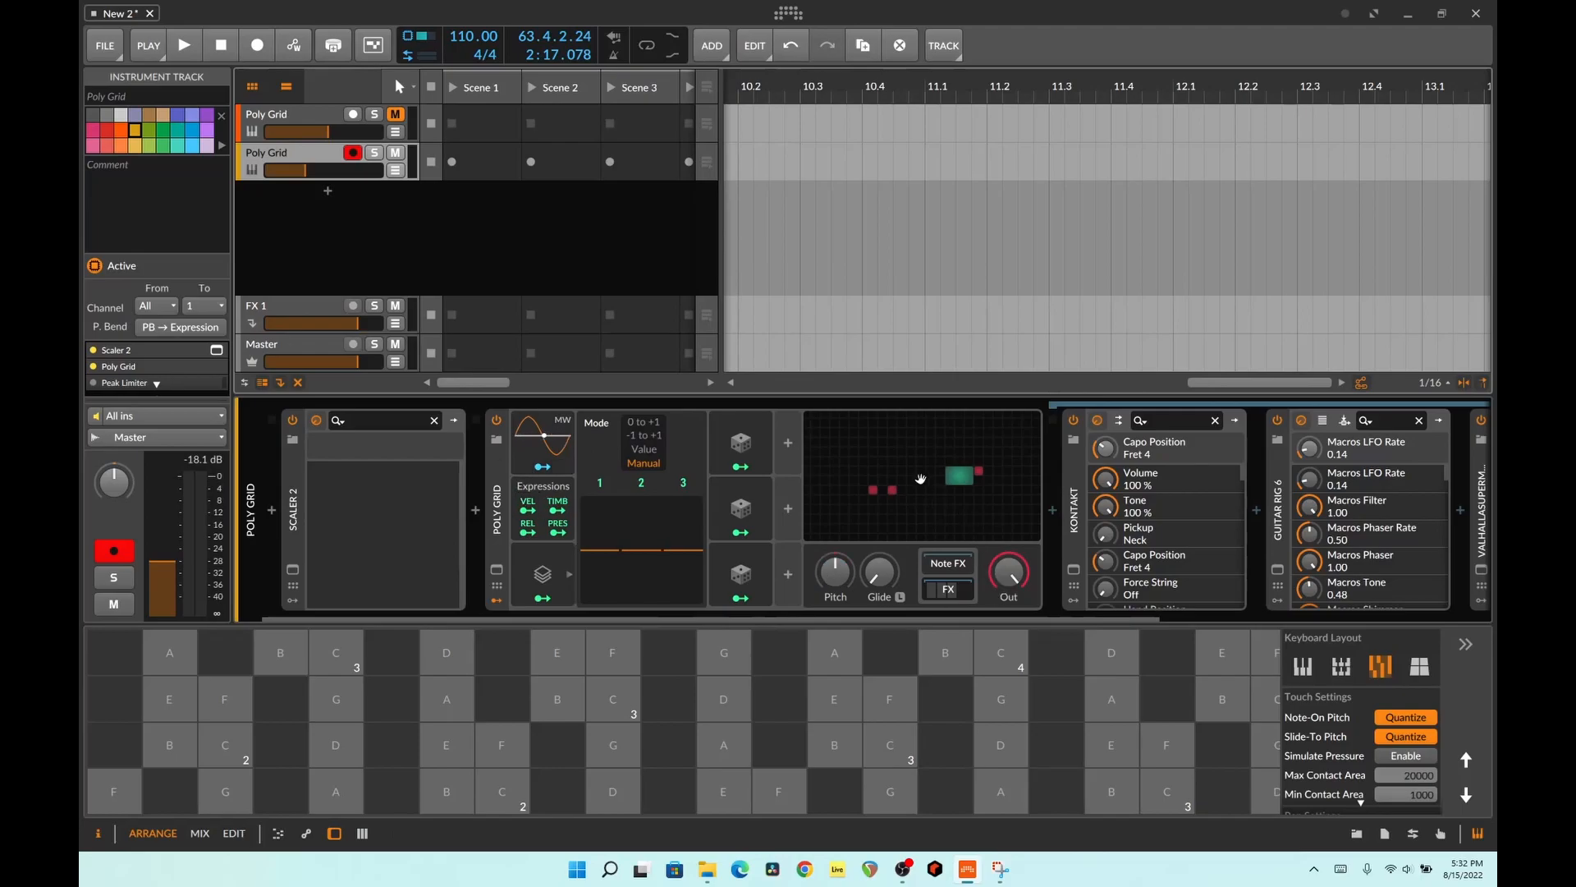
- Open the second track's Poly Grid patch and inspect the device's voices and voice stacking settings
left_click_drag(955, 486, 969, 486)
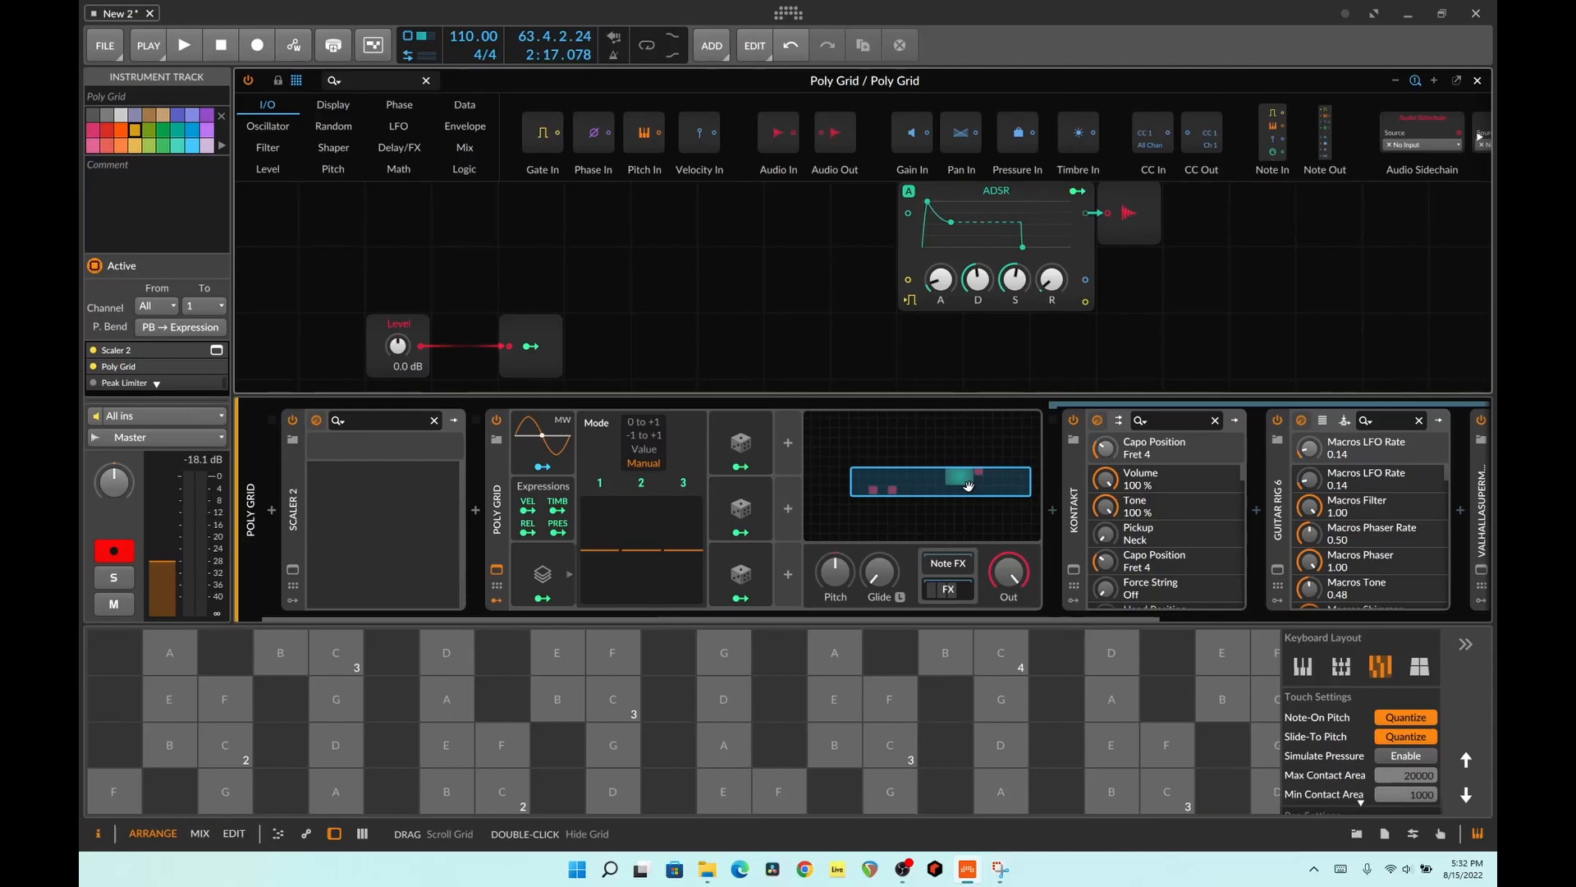
left_click_drag(1136, 614, 1072, 617)
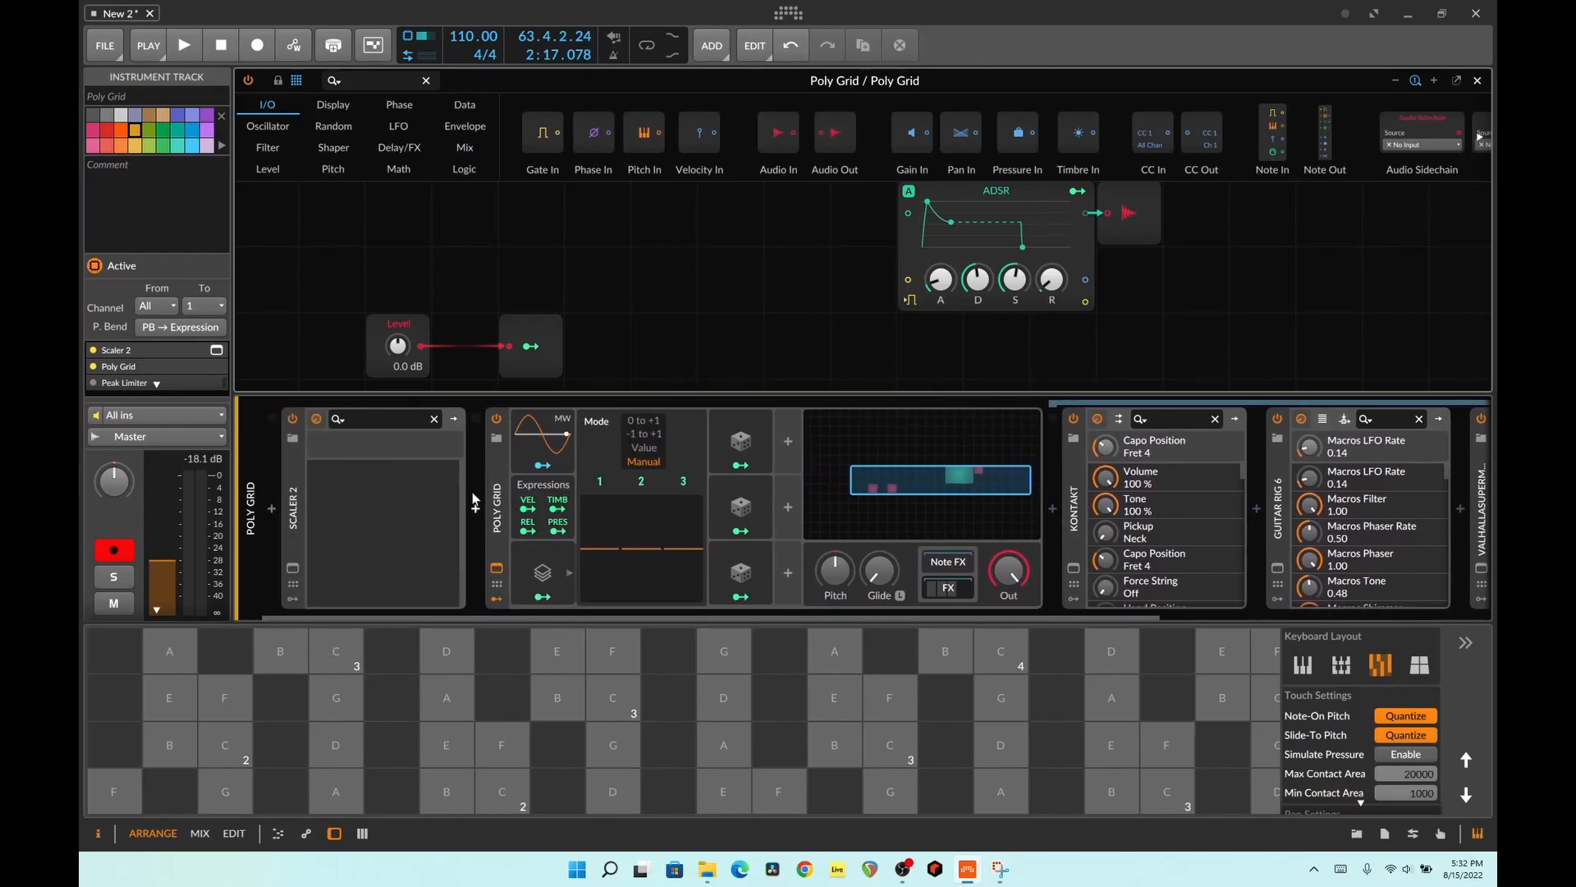
left_click(305, 278)
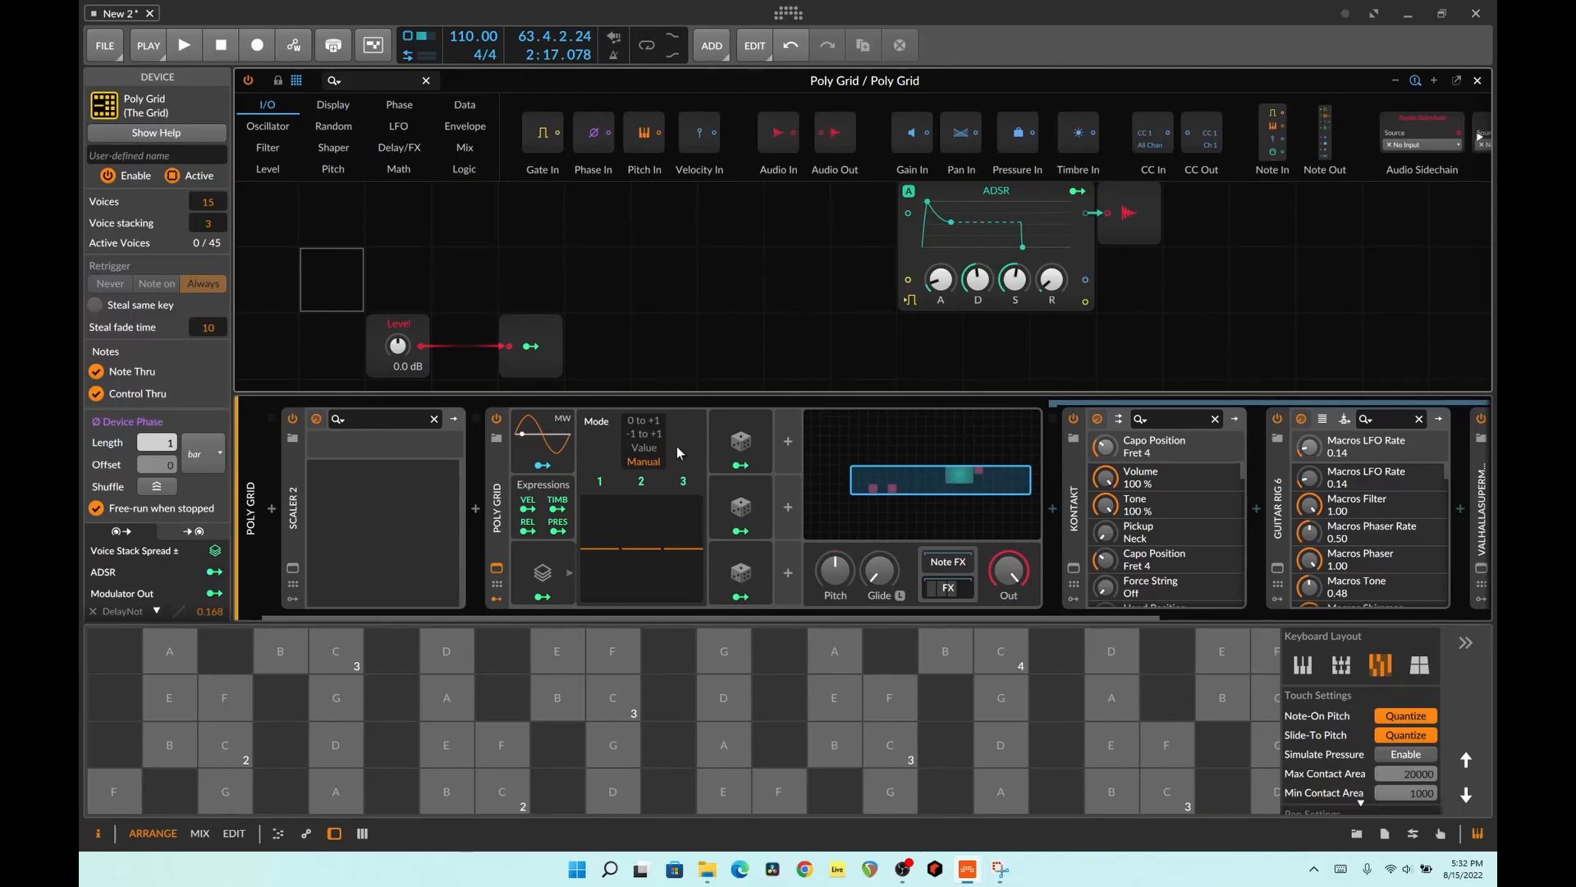
left_click(519, 461)
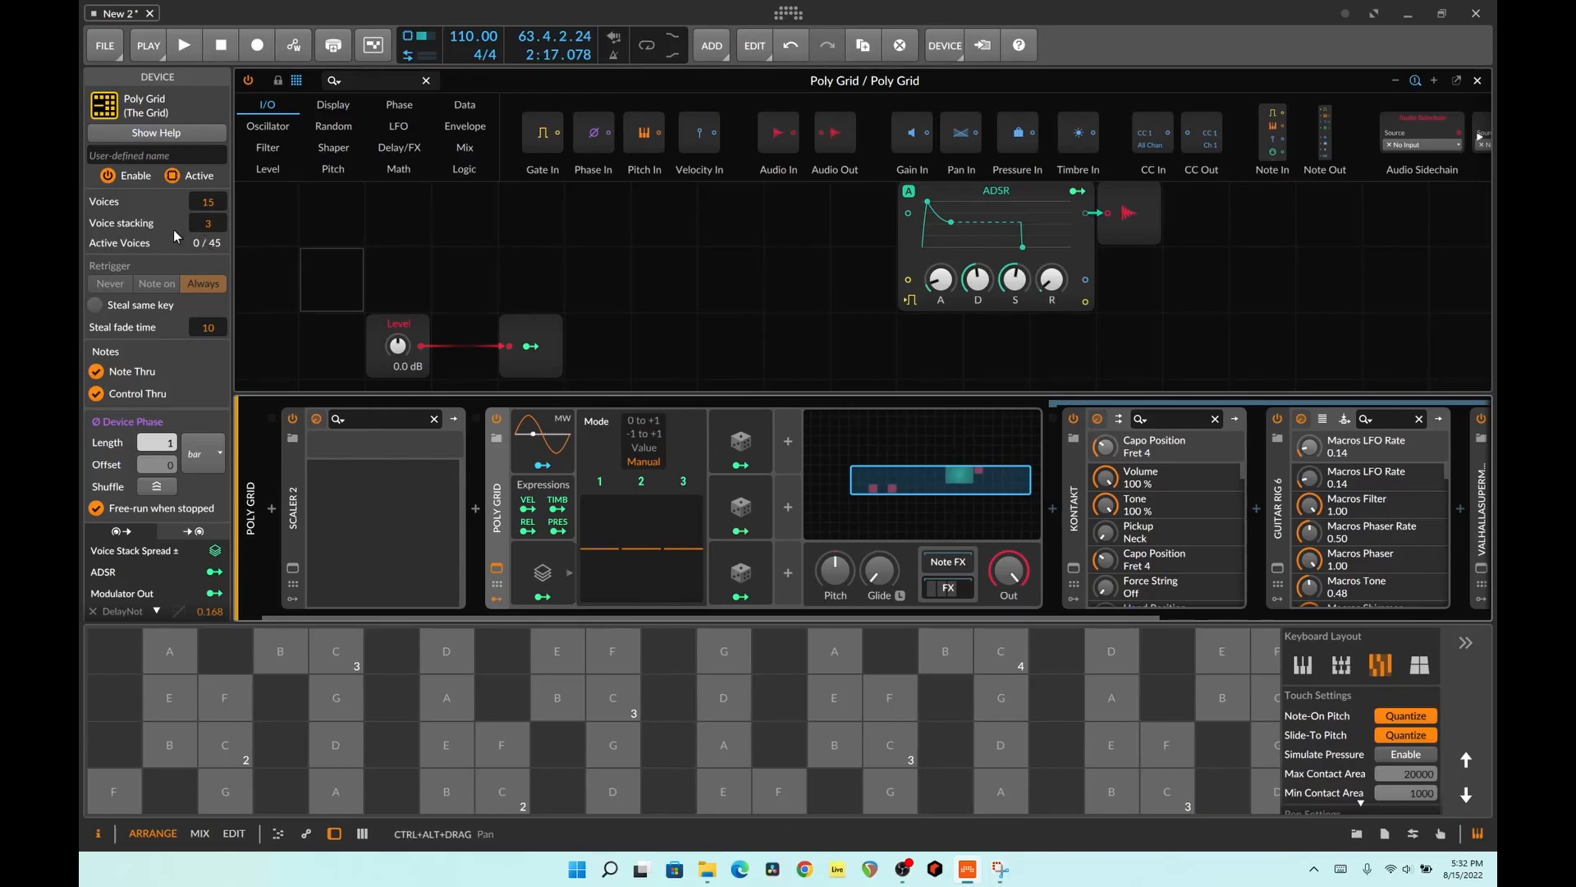
mouse_move(208, 226)
left_mouse_down()
mouse_move(208, 263)
mouse_move(208, 225)
left_mouse_up()
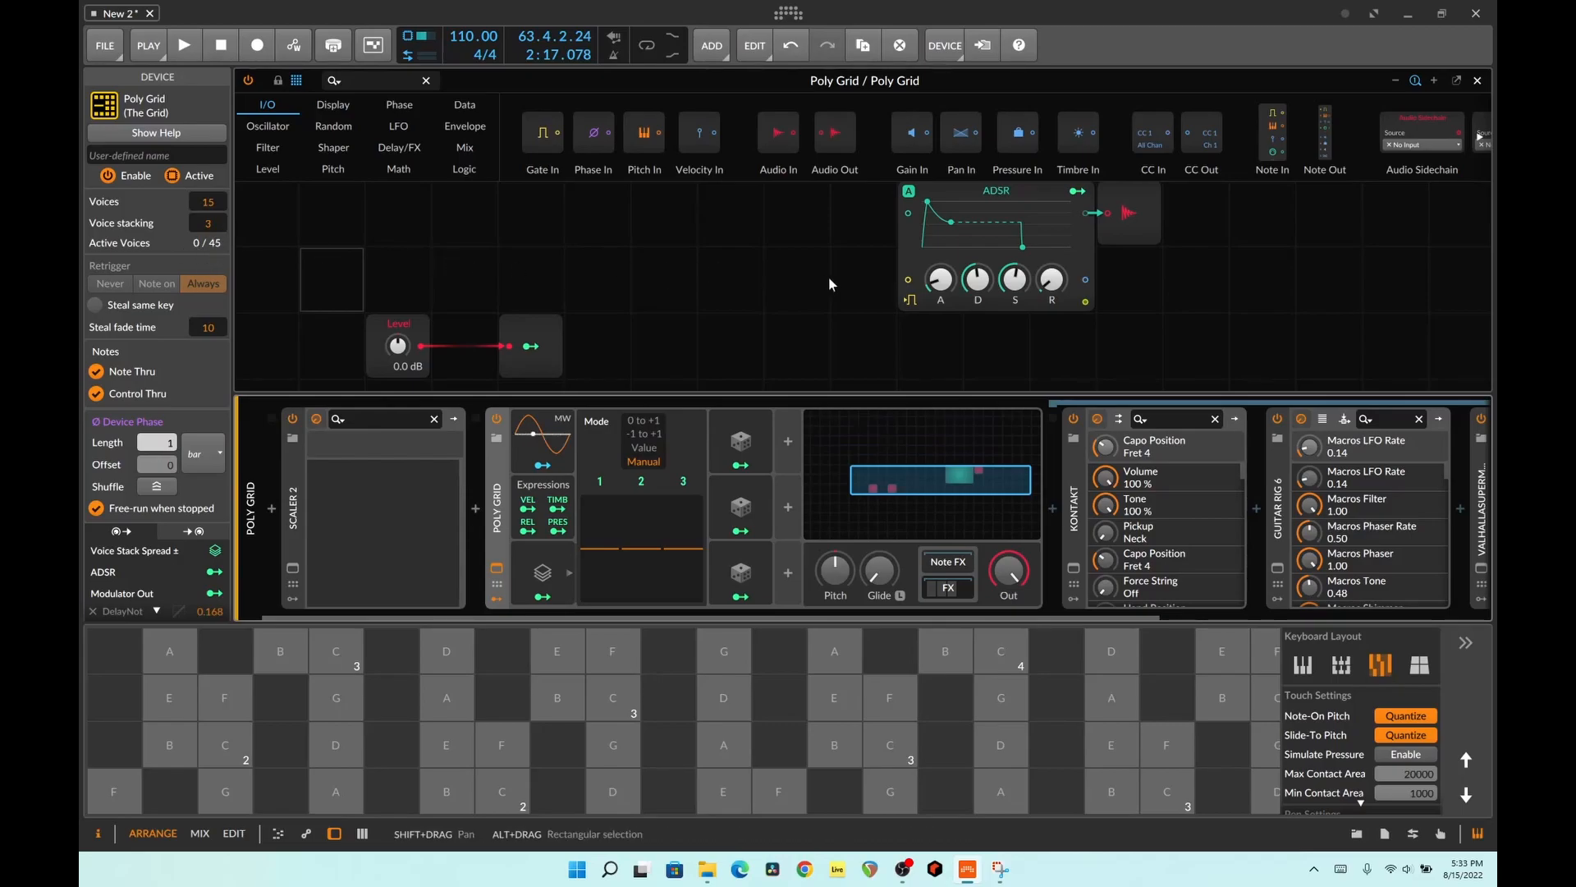
- Inspect the ADSR envelope module and the Voice Stack modulator's list of mapped parameters, along with the plug-ins in the FX chain
left_click(975, 209)
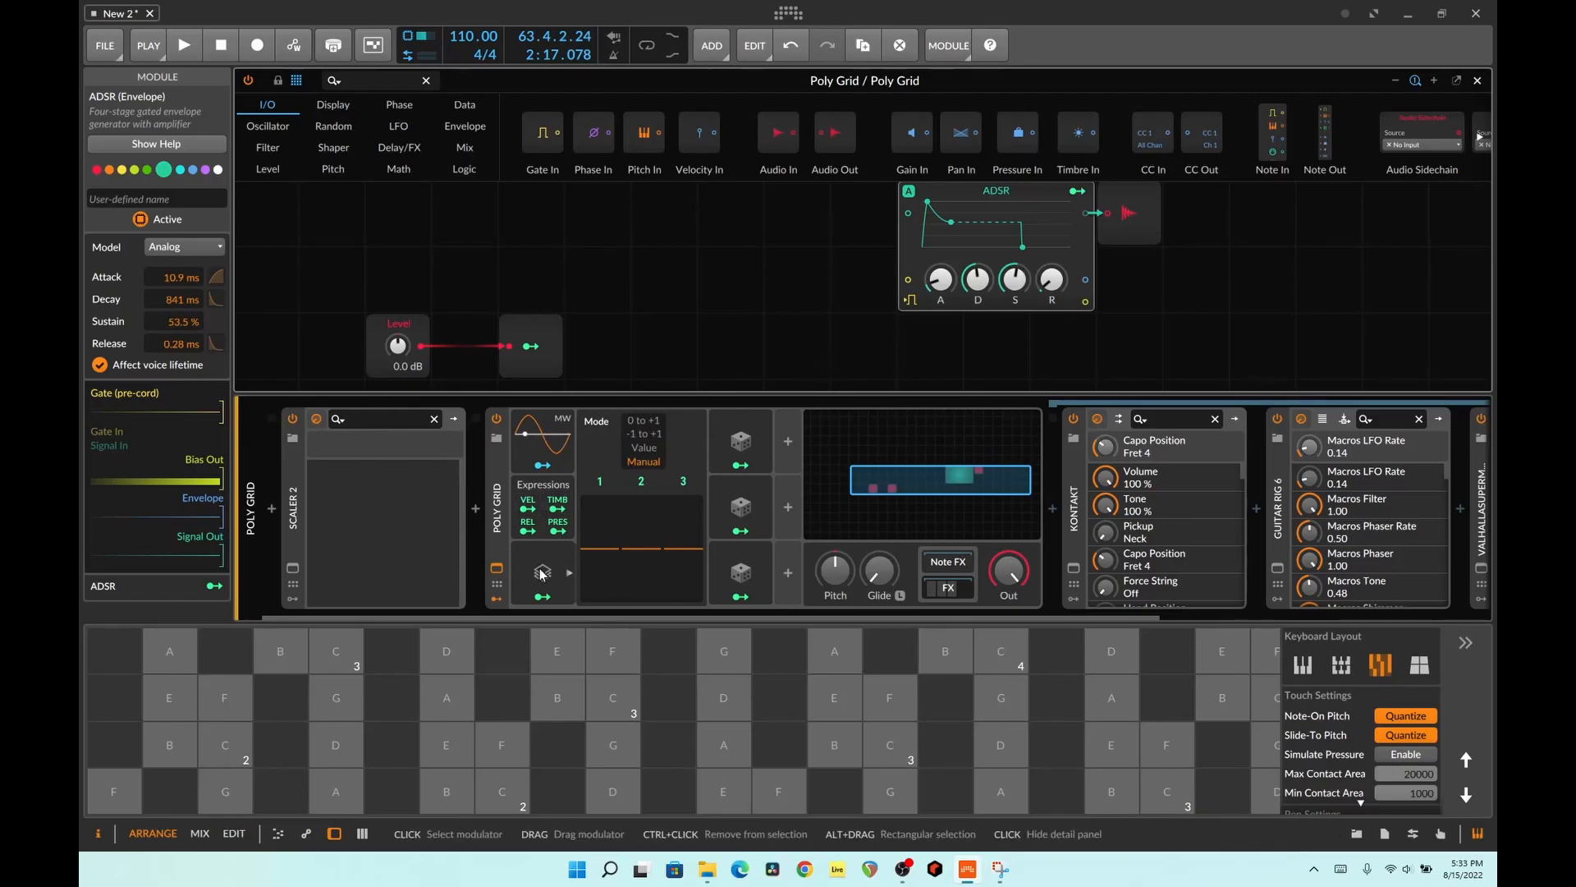
left_click(713, 469)
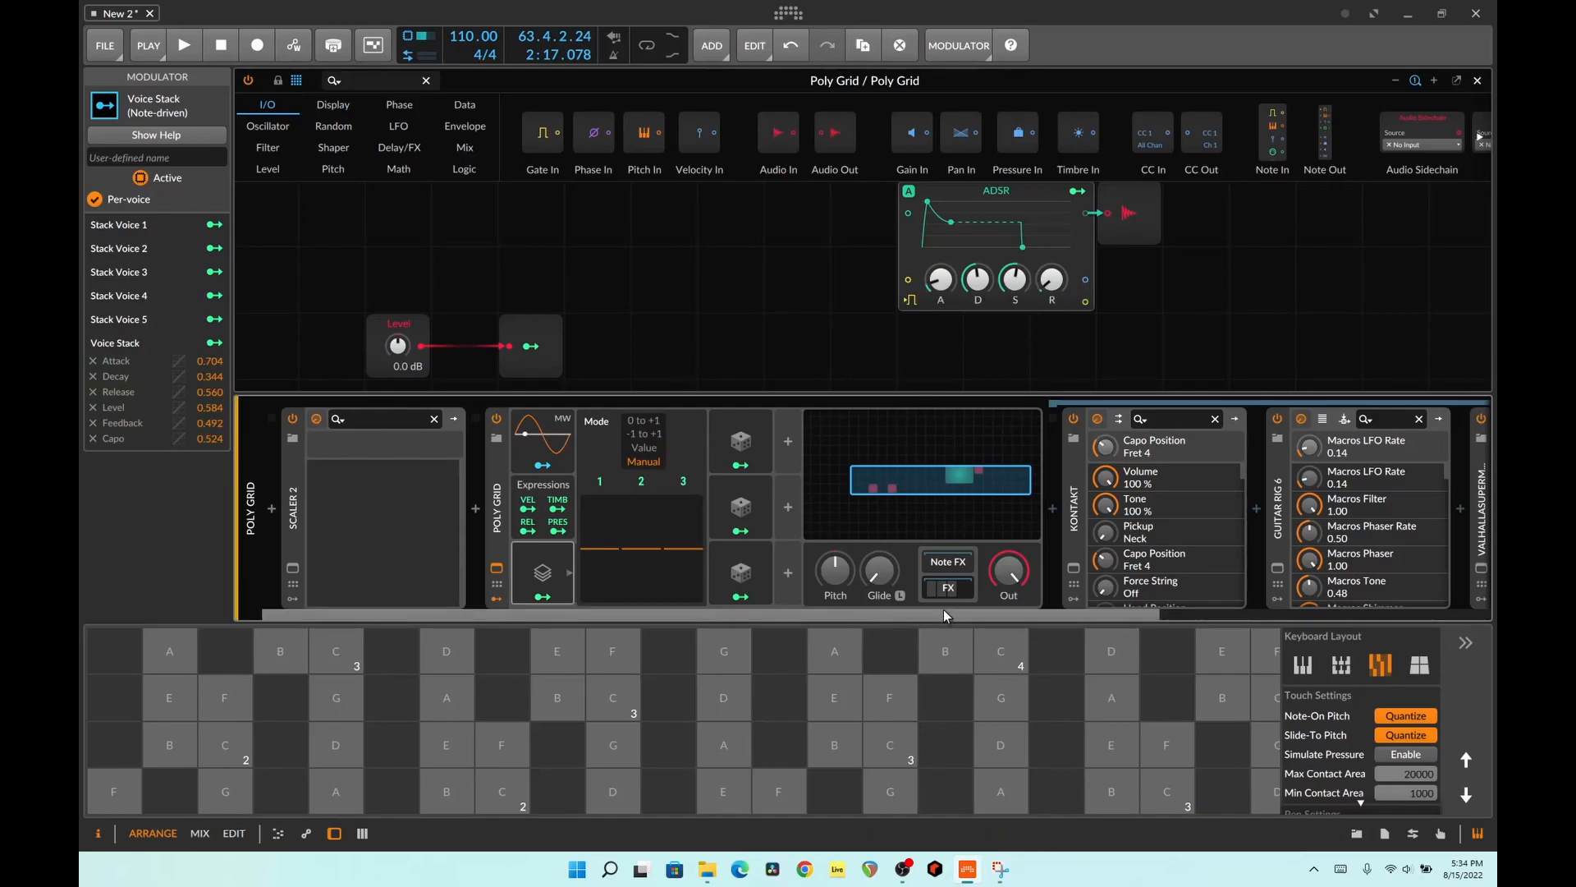
left_click_drag(949, 610, 1143, 619)
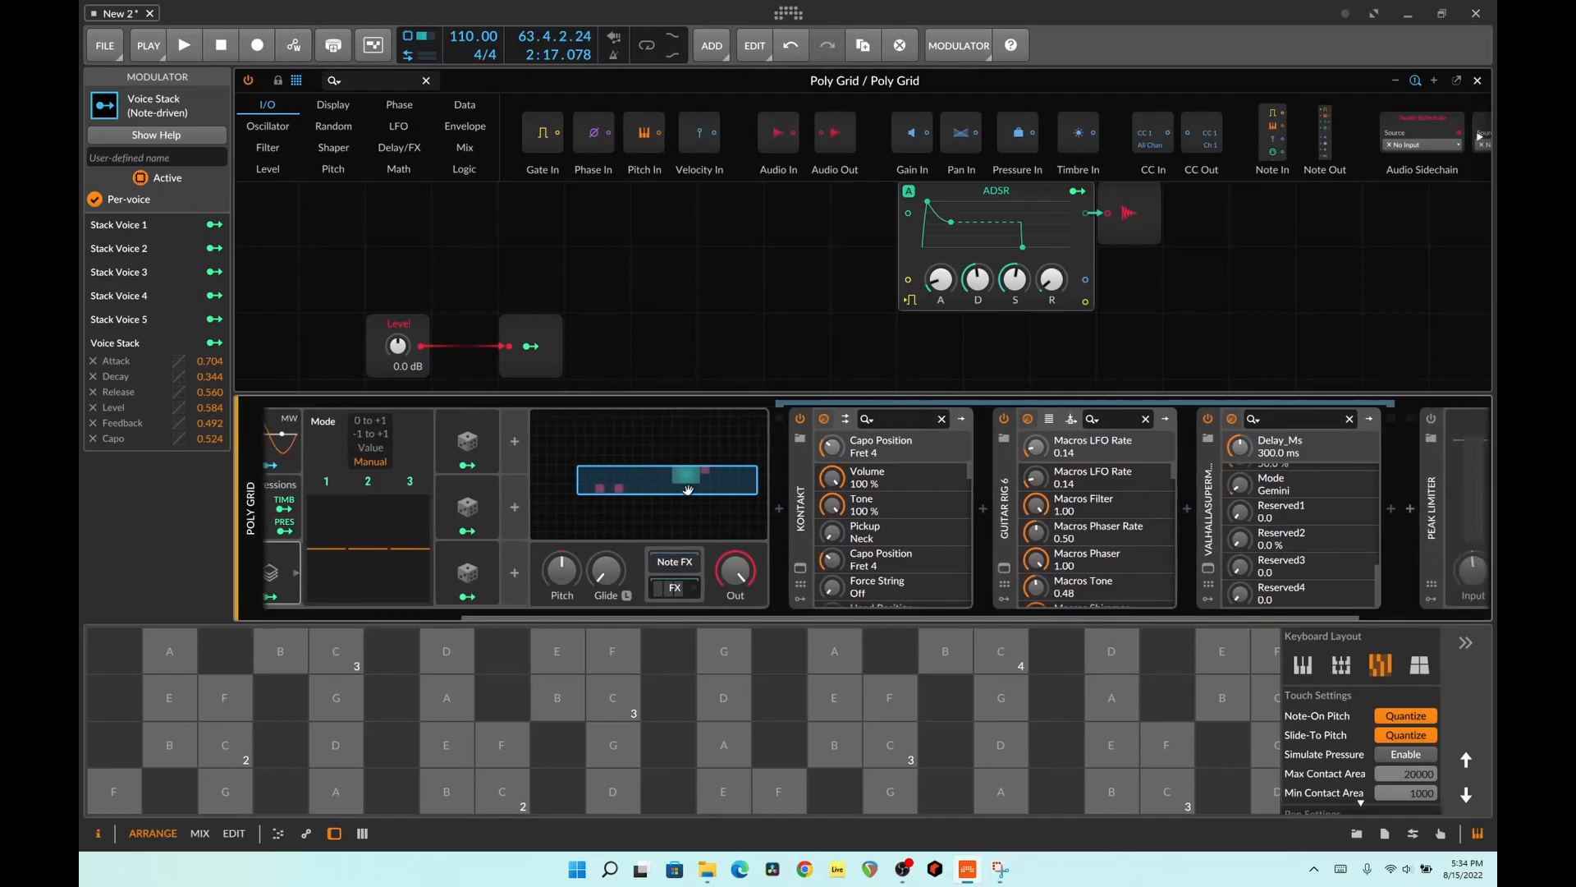
scroll(885, 499, "down", 5)
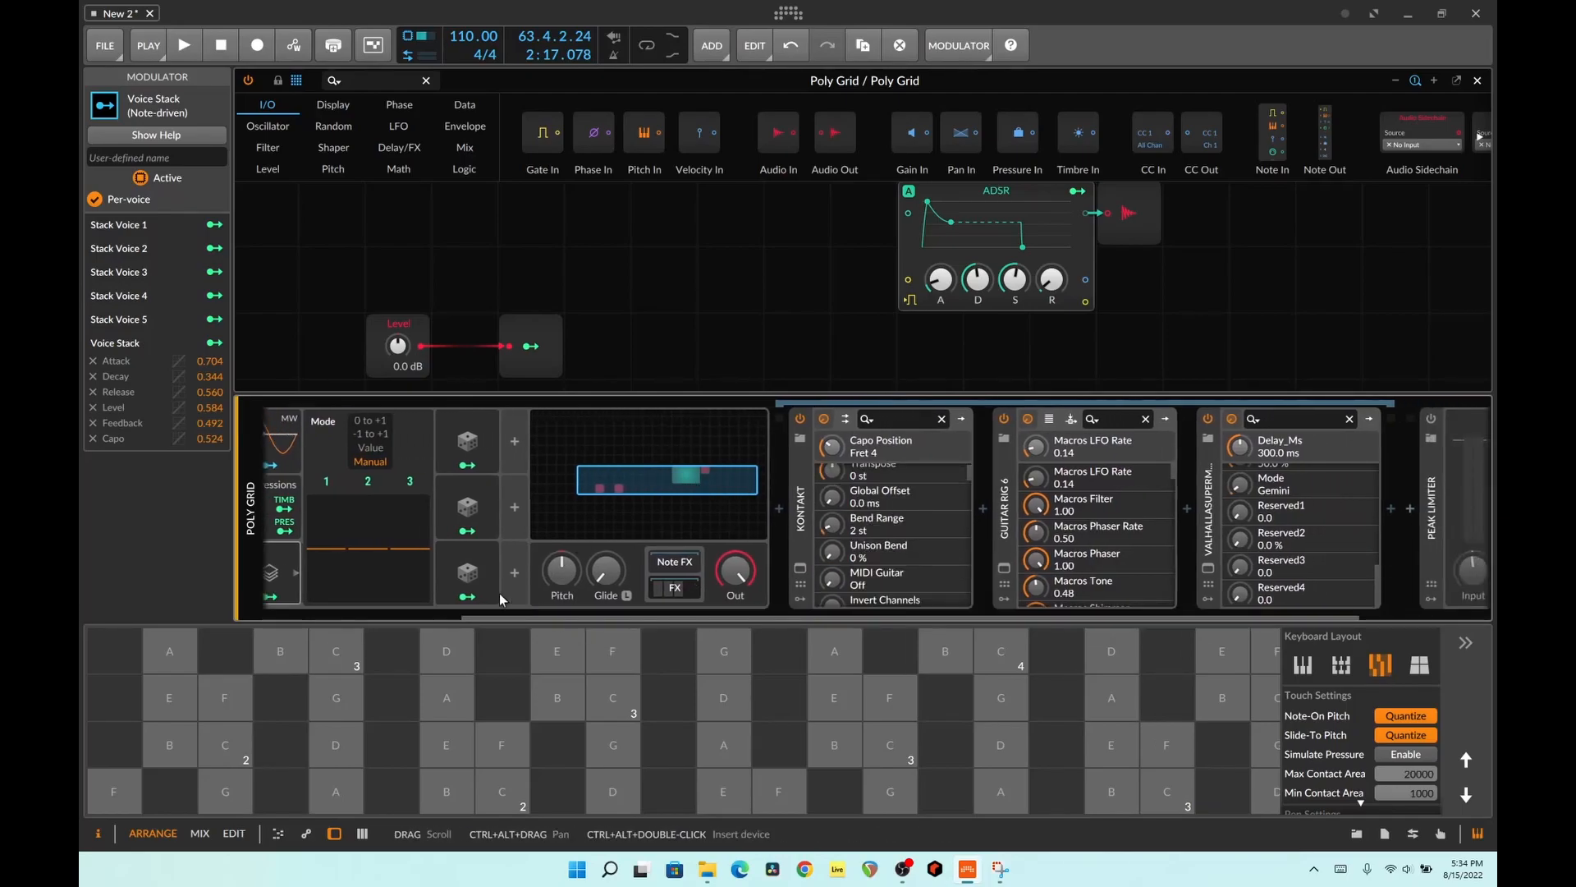
left_click_drag(523, 617, 441, 617)
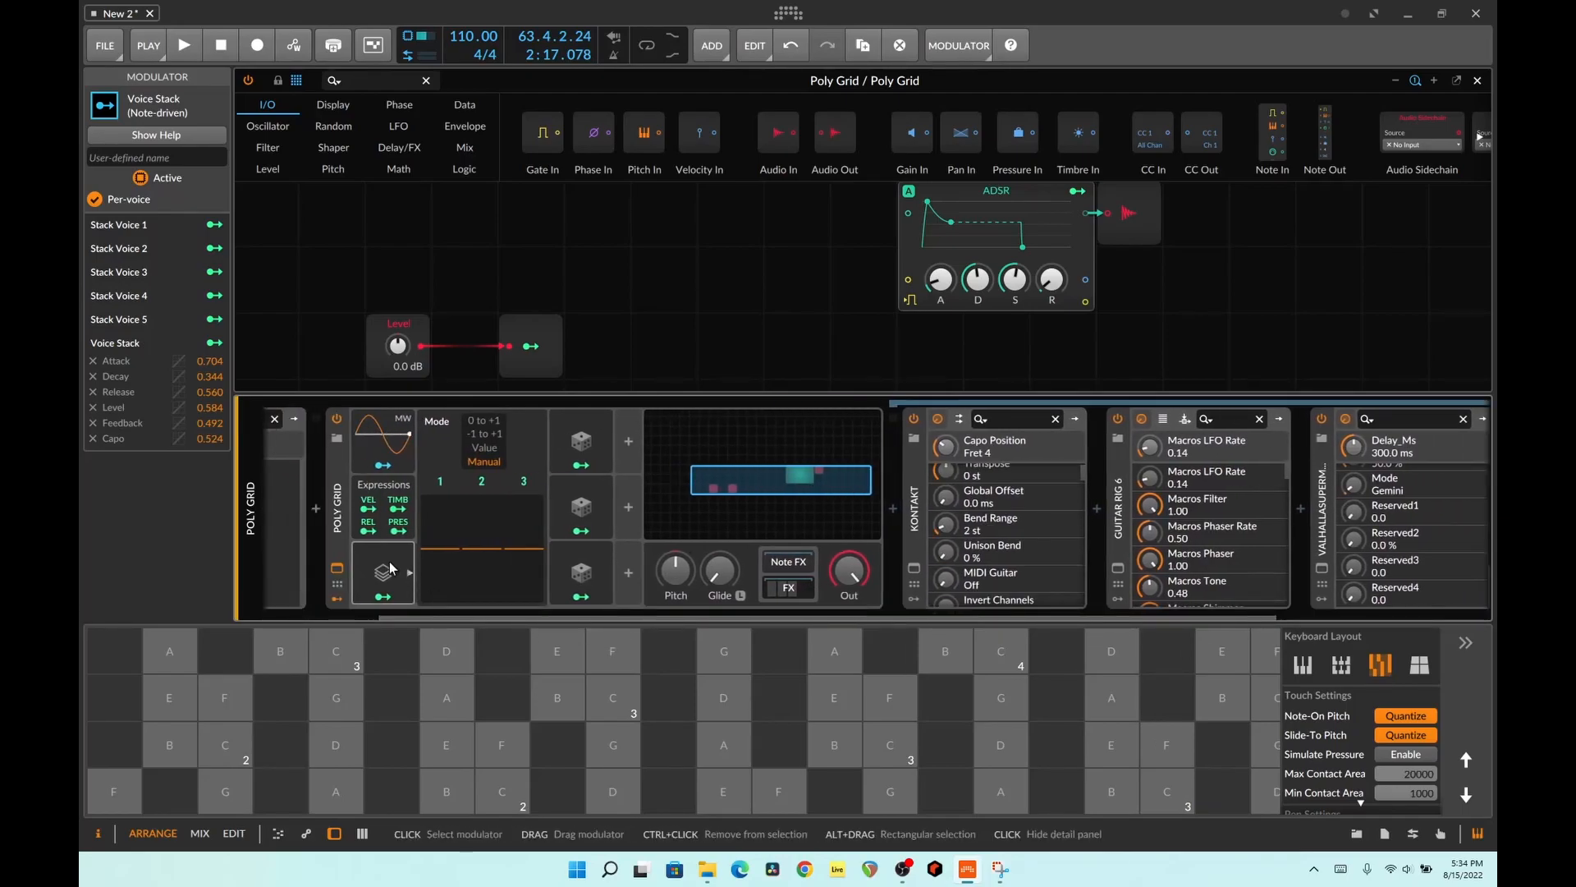
- Collapse the Voice Stack modulator's details and examine which Grid, Kontakt and ValhallaSupermassive parameters it modulates
left_click(406, 574)
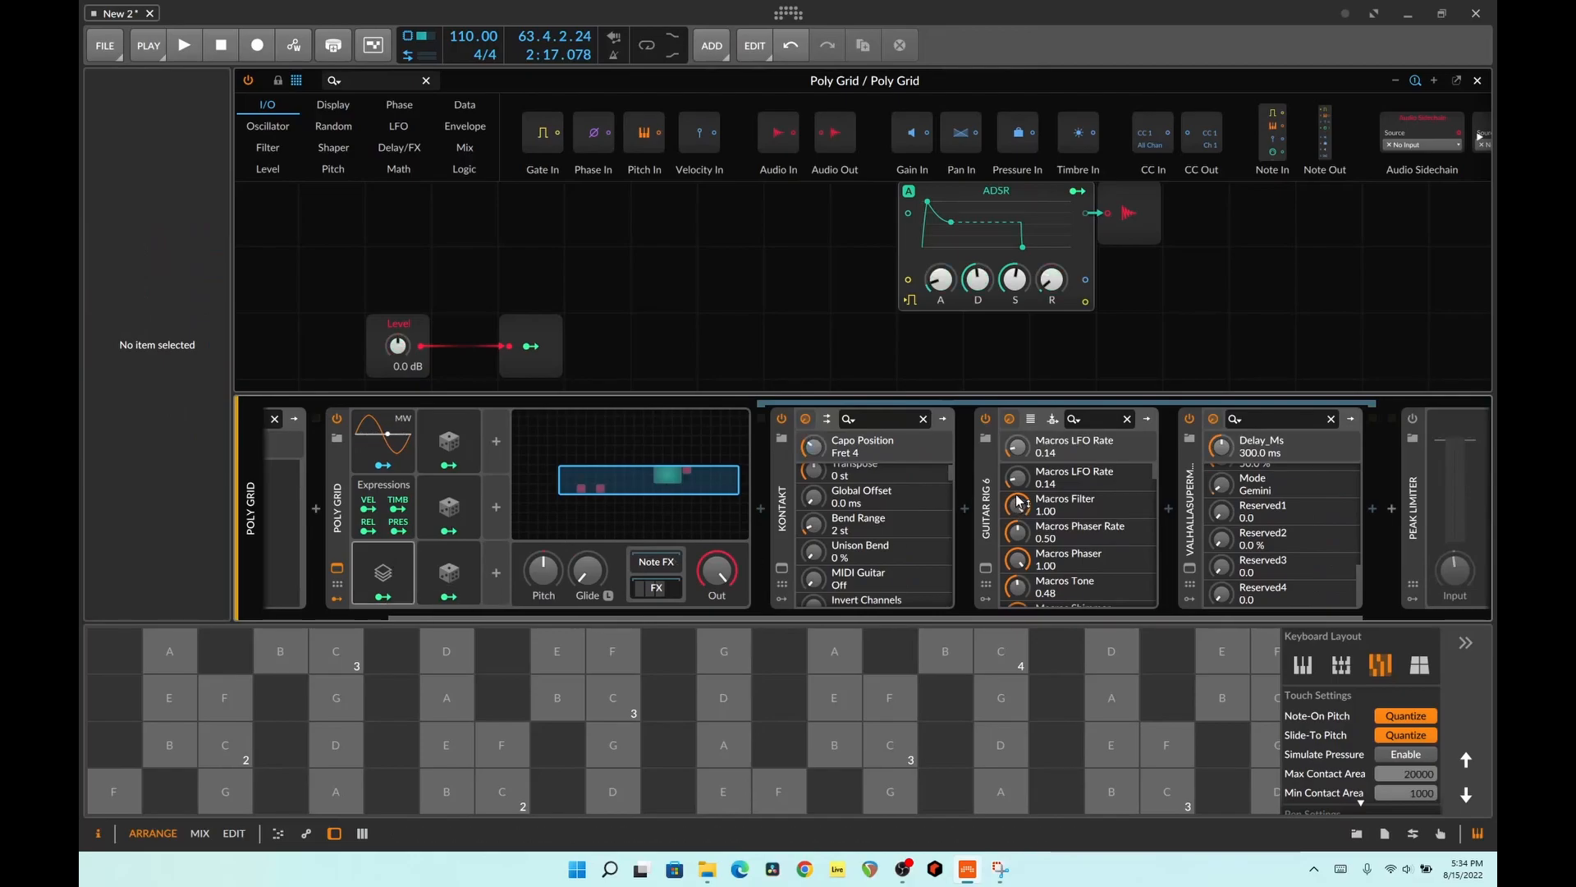
scroll(925, 496, "up", 5)
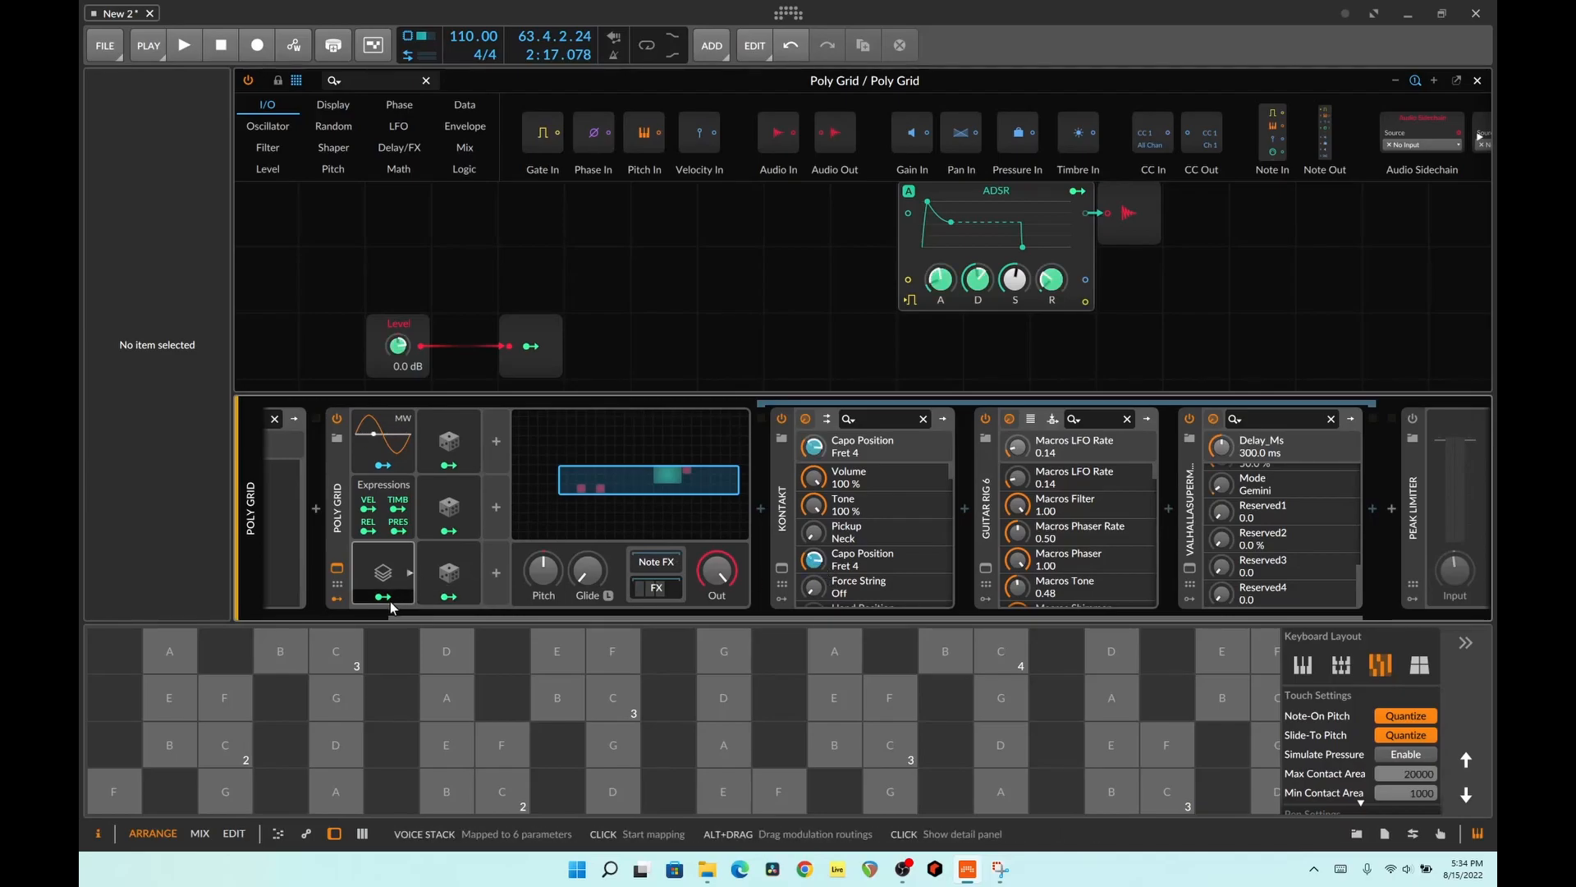
scroll(1273, 503, "up", 3)
scroll(1273, 503, "up", 5)
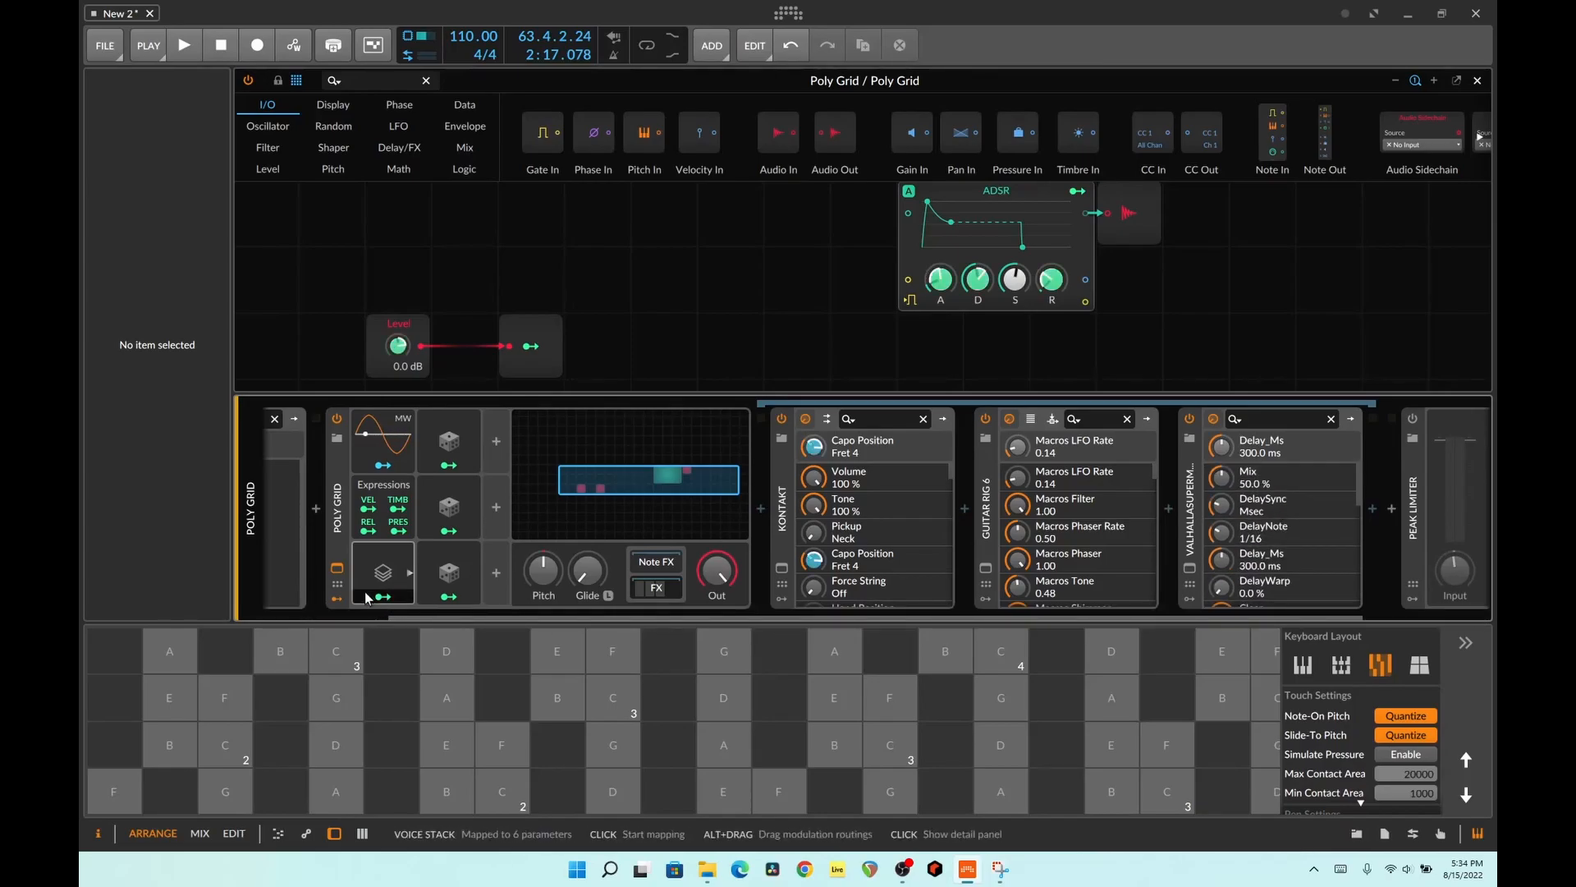
scroll(1218, 538, "down", 3)
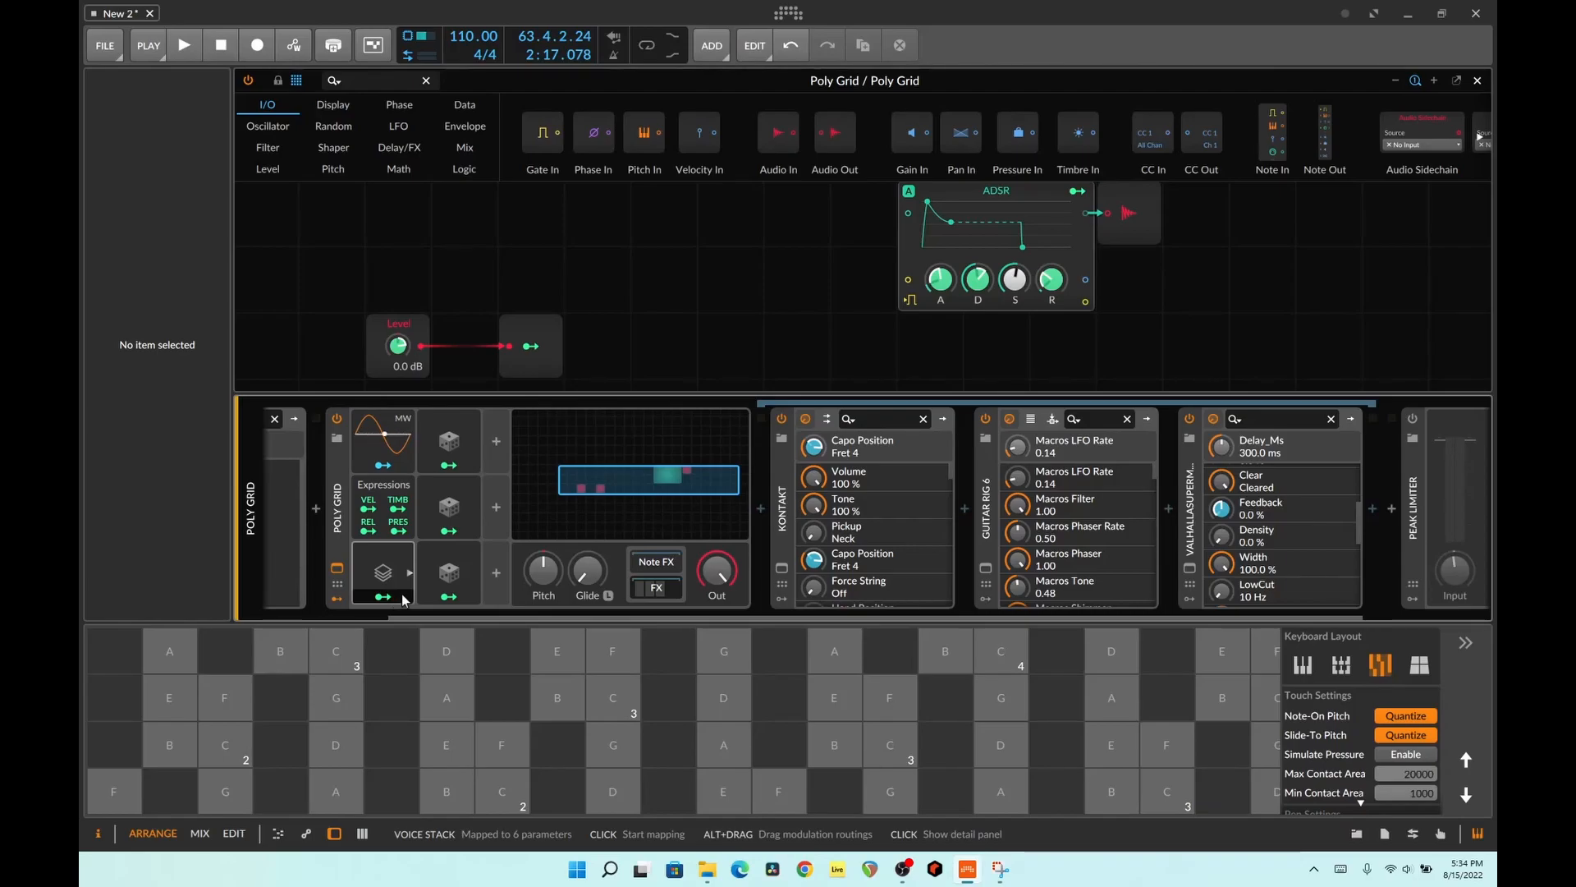
- Review the Poly Grid voice settings alongside the expanded Voice Stack modulator, and audition a D note on the on-screen keyboard
left_click_drag(479, 616, 372, 615)
left_click(447, 292)
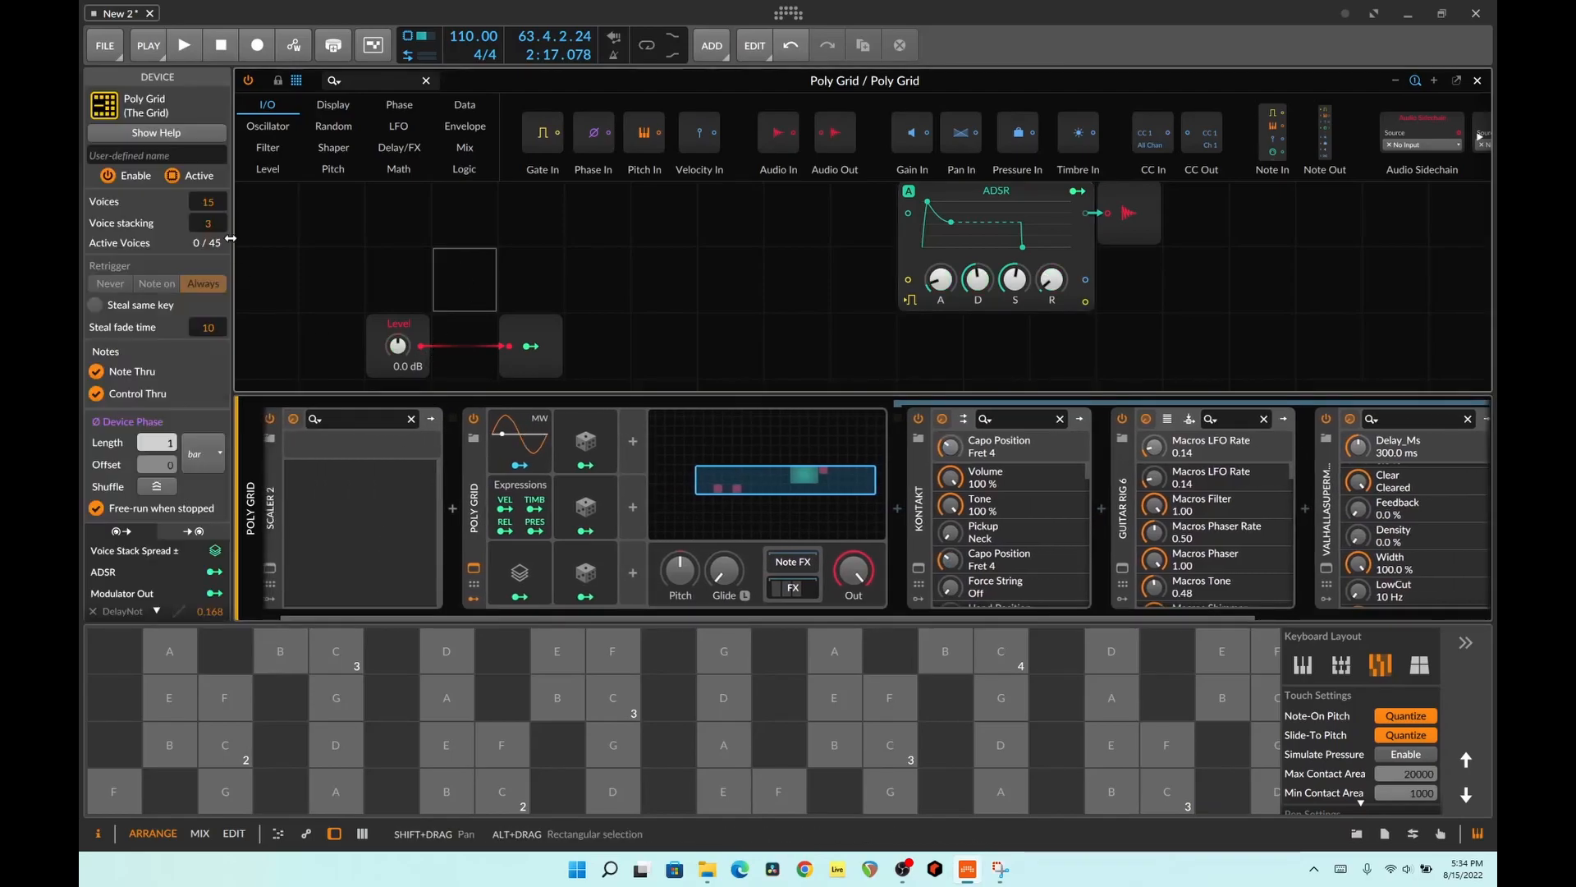
left_click(519, 572)
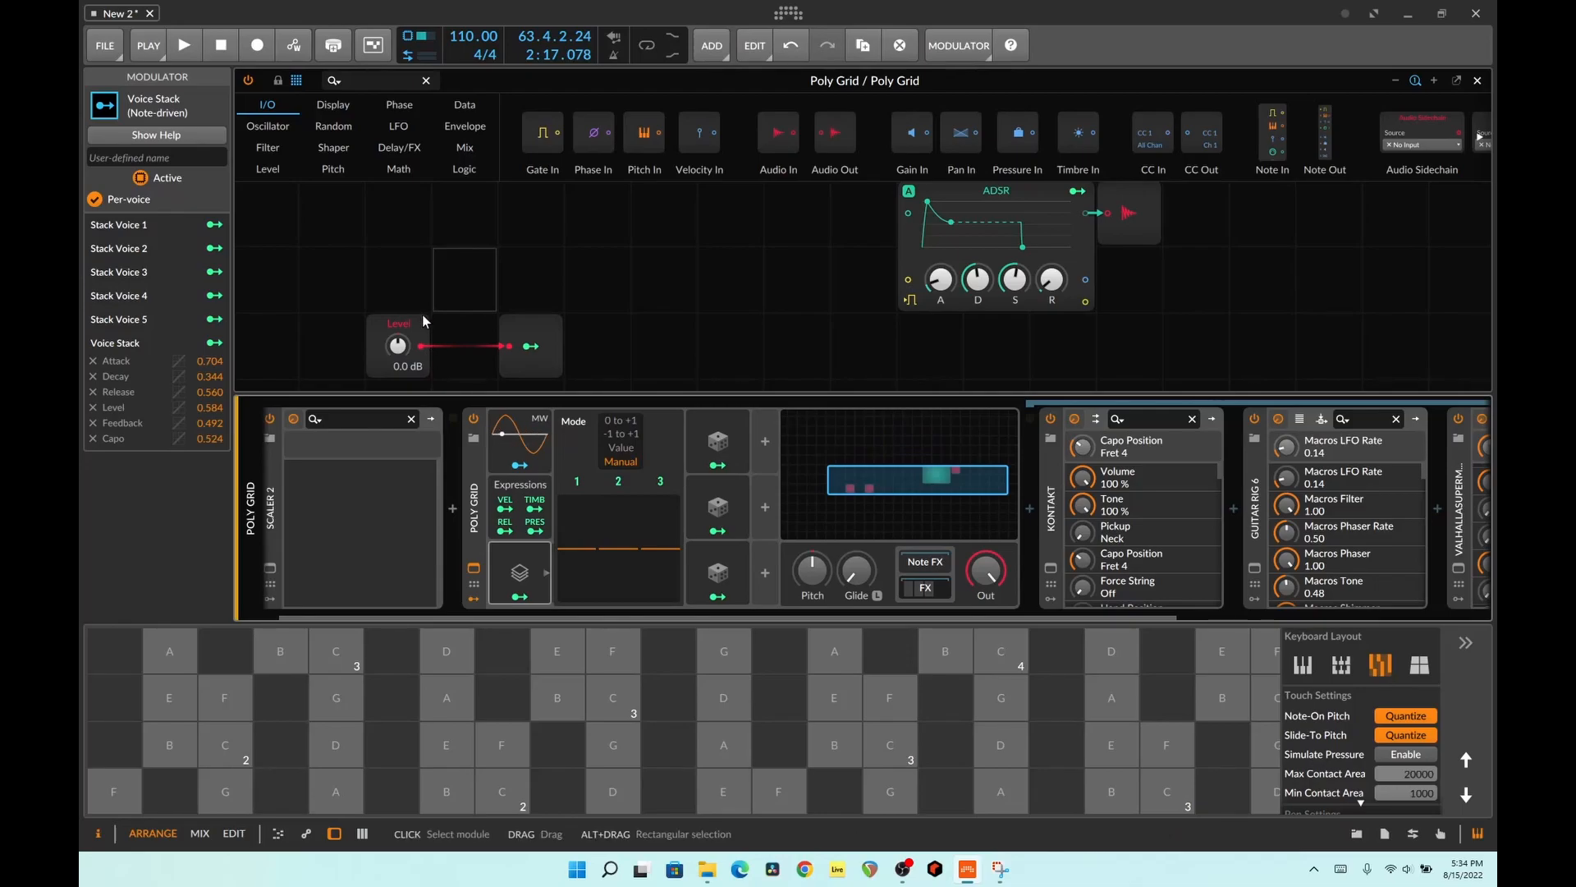
left_click(417, 228)
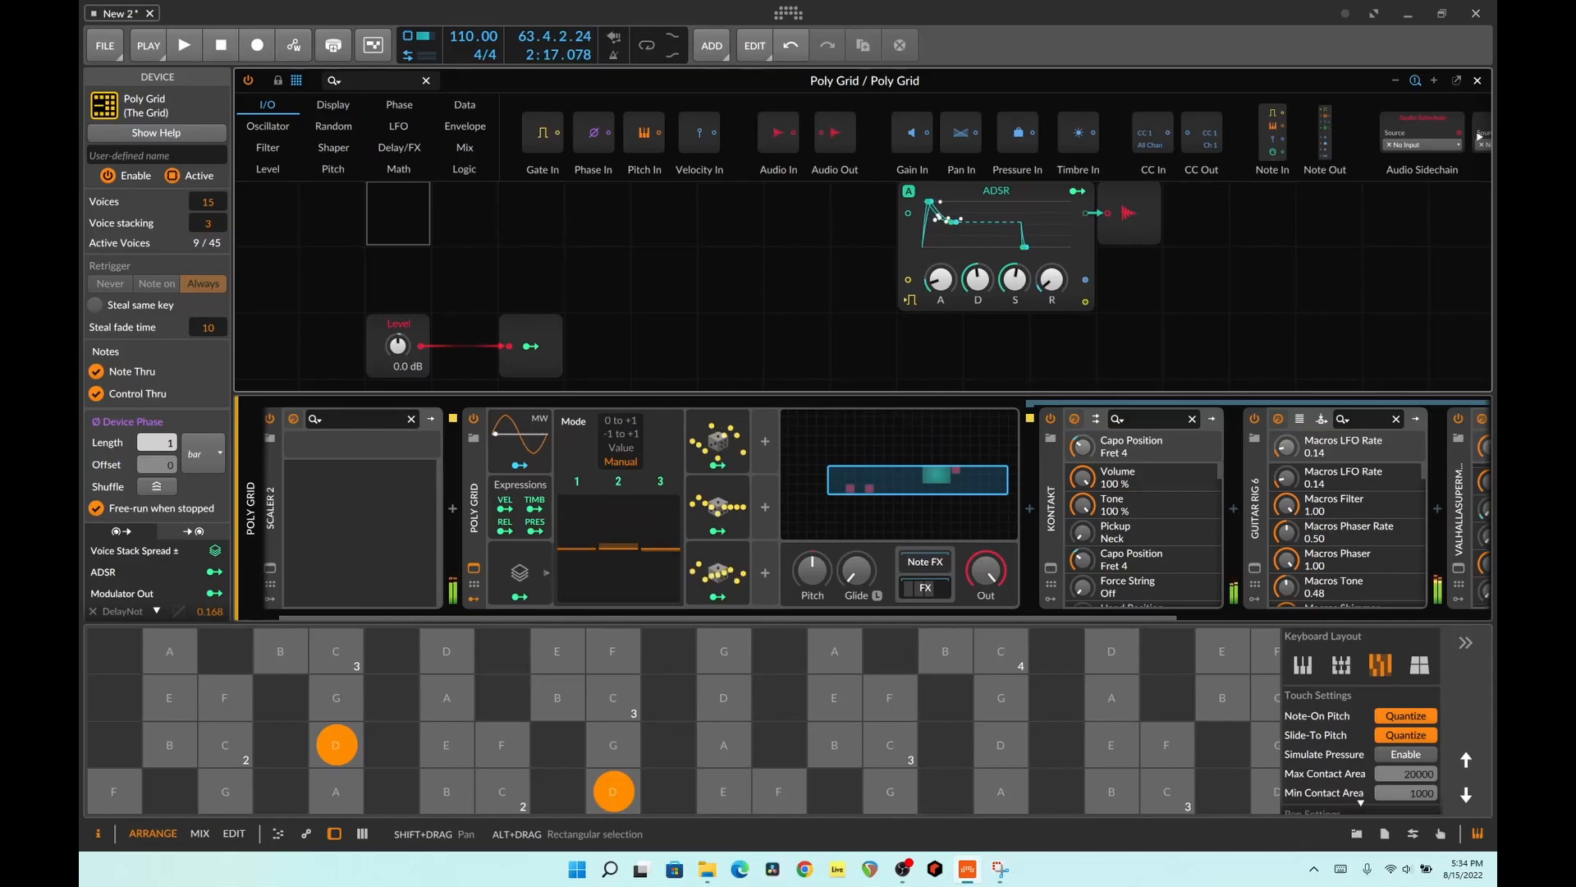
left_click(321, 760)
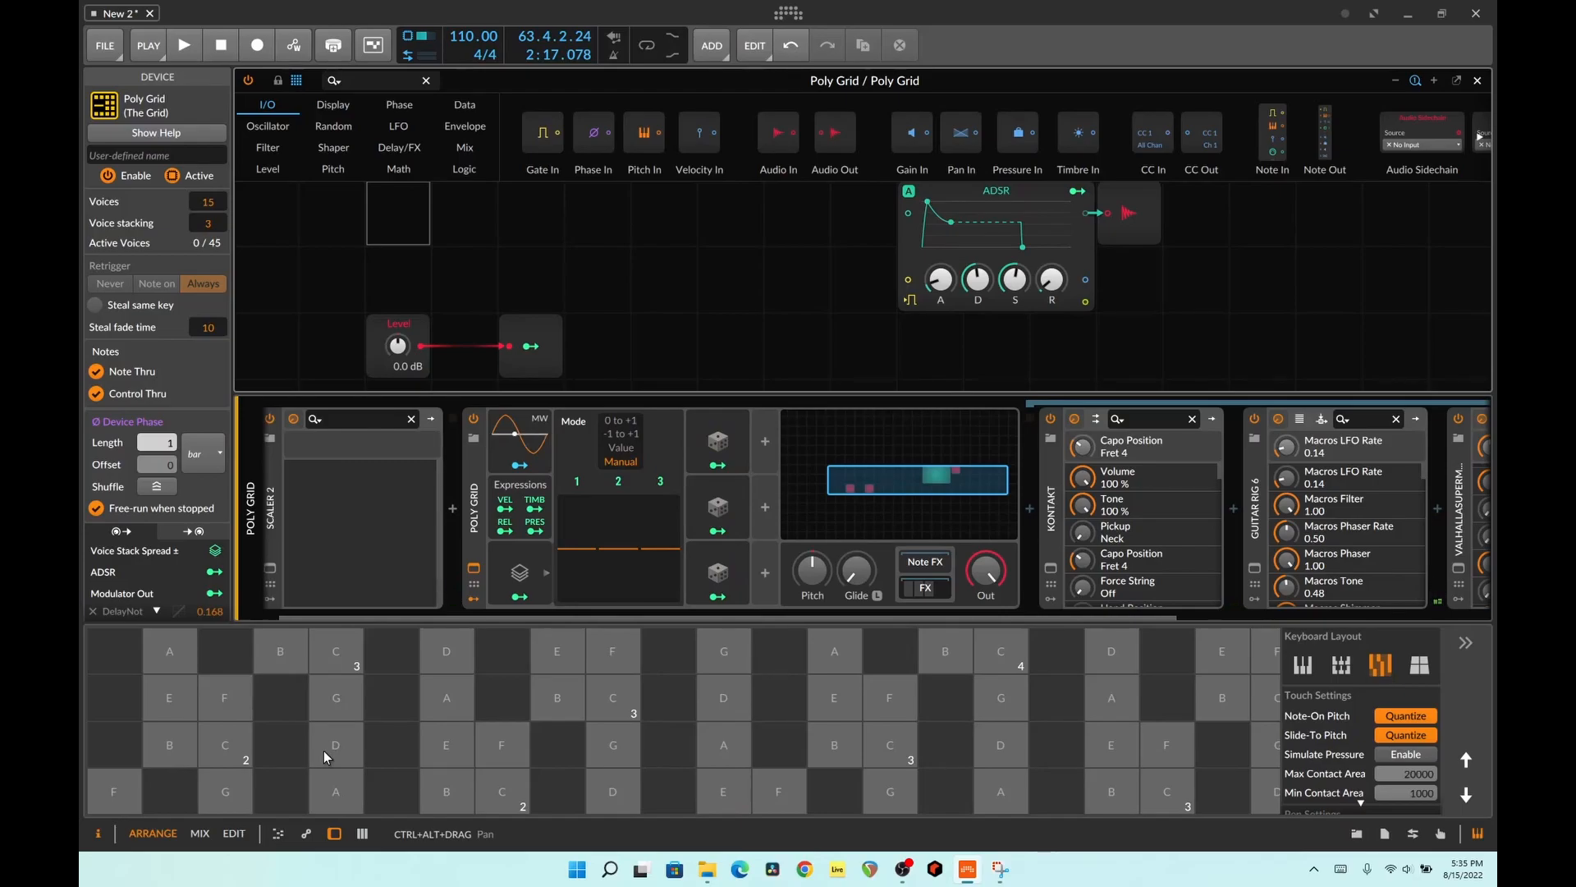
- Open the Kontakt plug-in window to examine the capo on the Shreddage 3 Stratus fretboard, and close the window
left_click_drag(821, 611, 1000, 630)
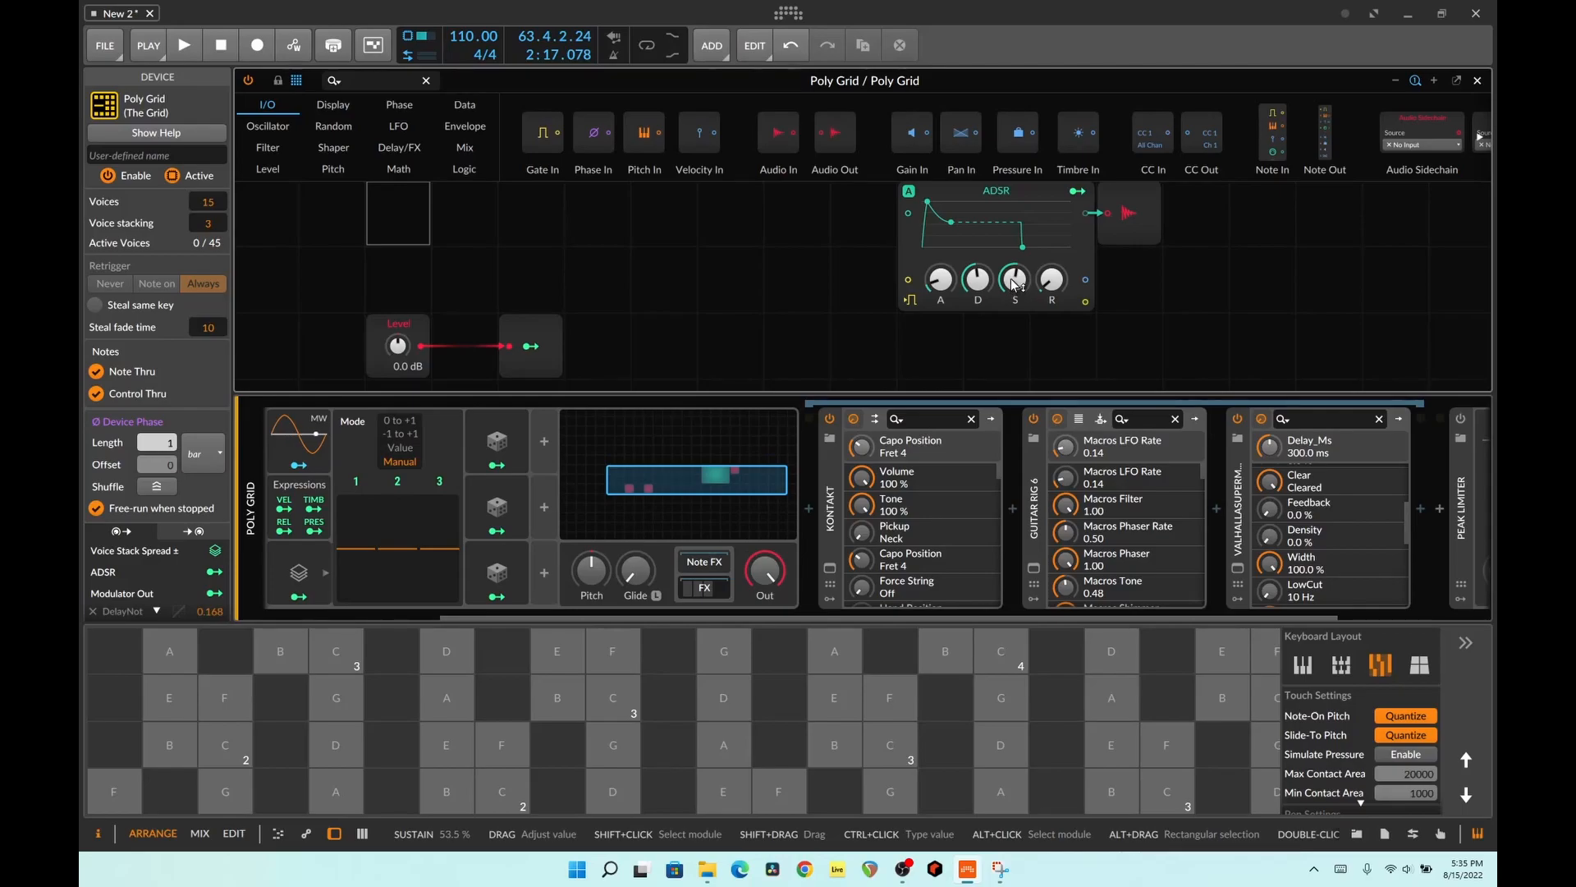
left_click(831, 532)
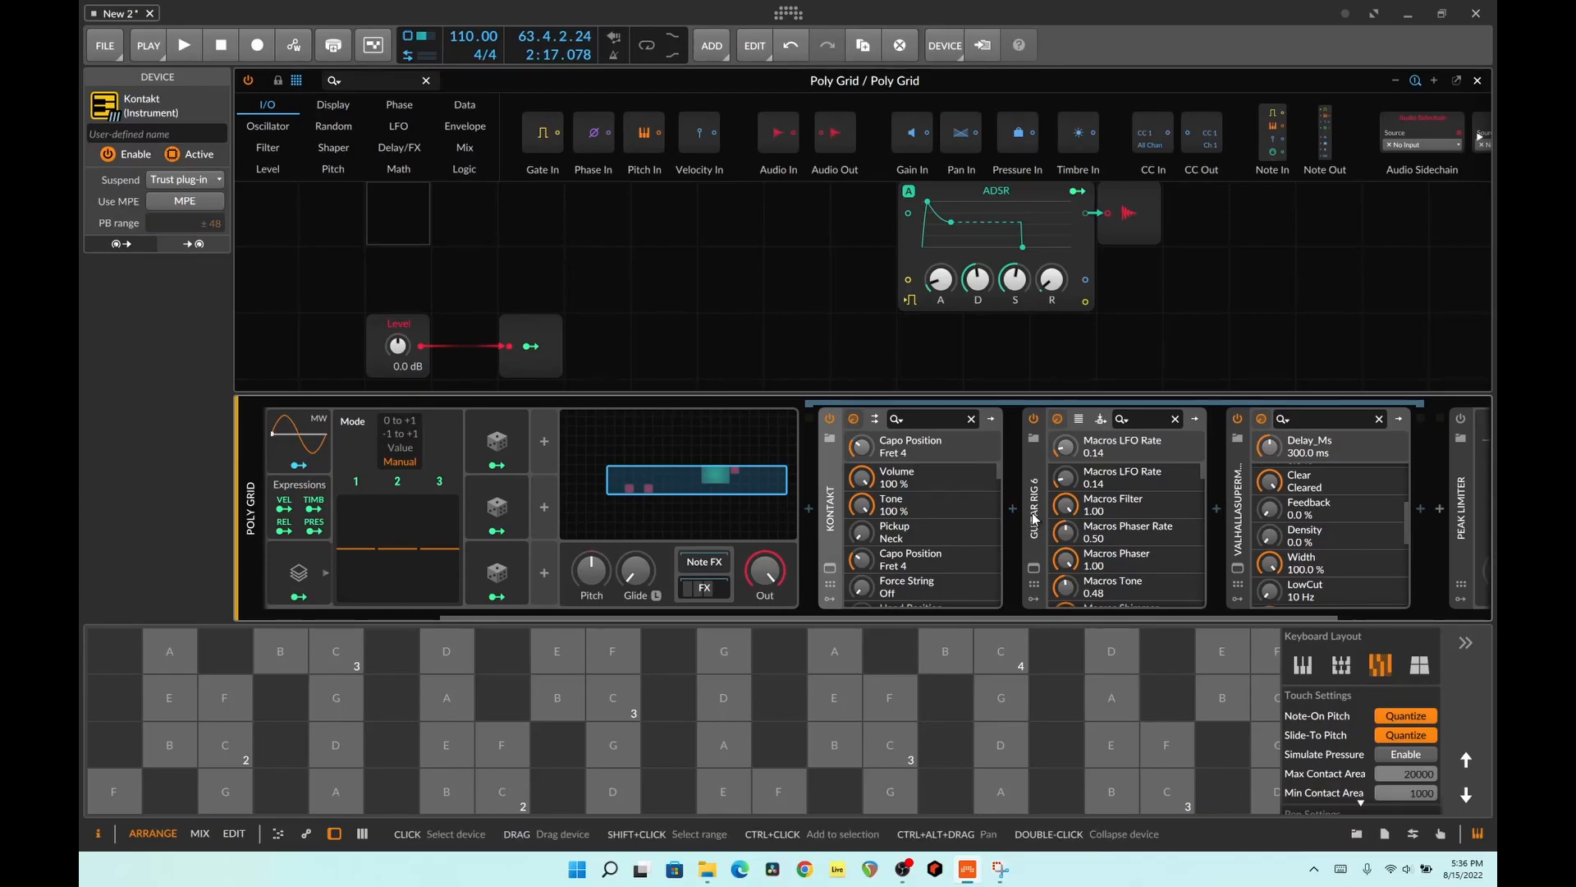
mouse_move(1223, 613)
left_mouse_down()
mouse_move(1287, 613)
mouse_move(1202, 612)
left_mouse_up()
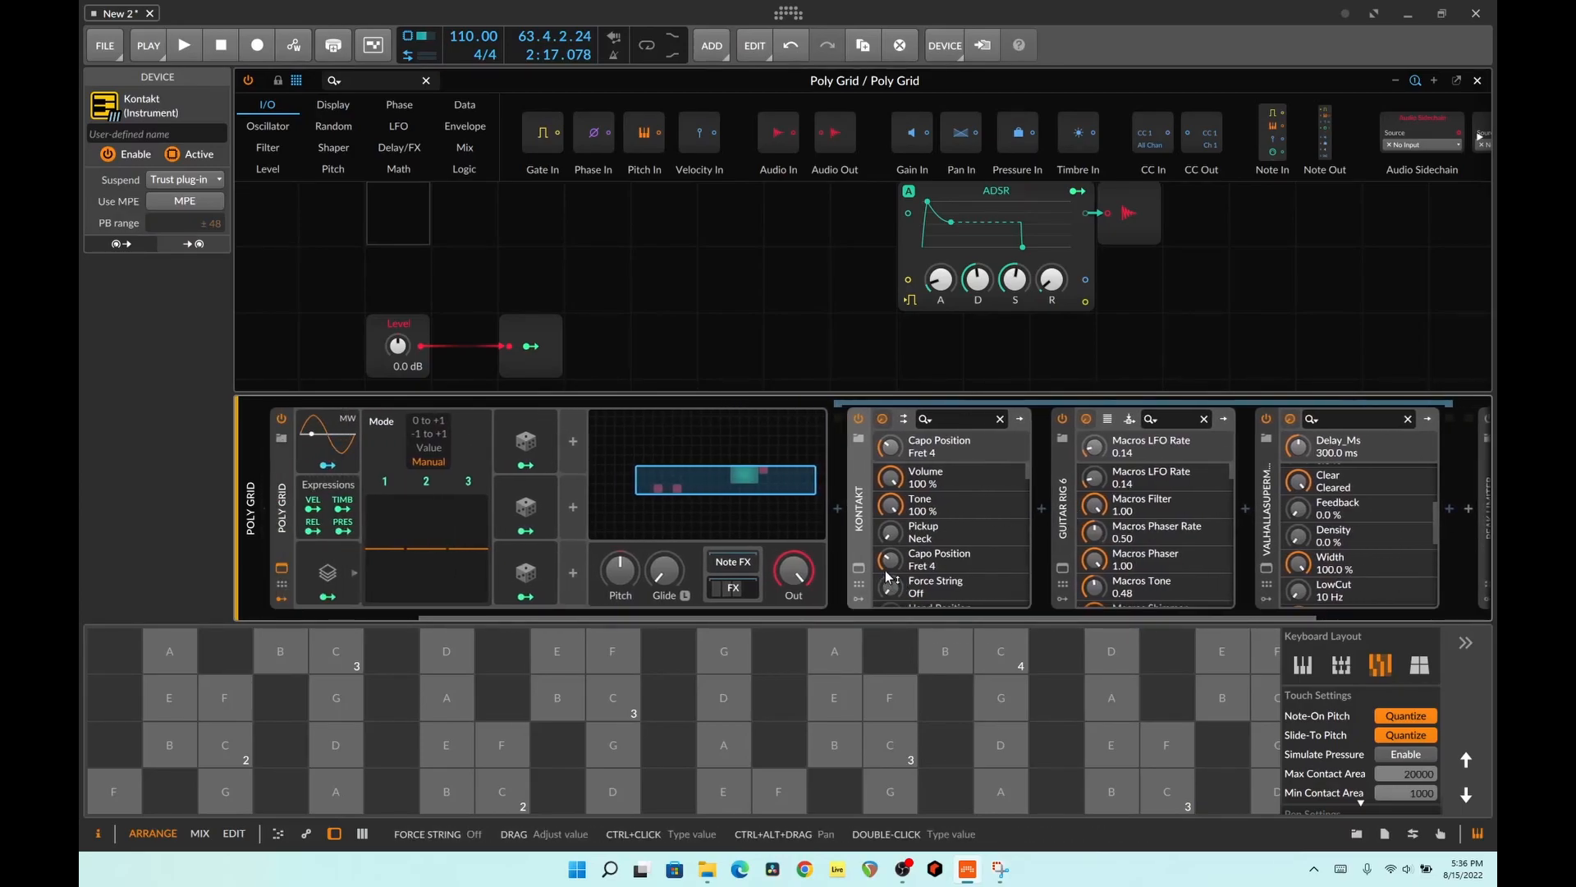
left_click(858, 567)
left_click_drag(867, 96, 1051, 33)
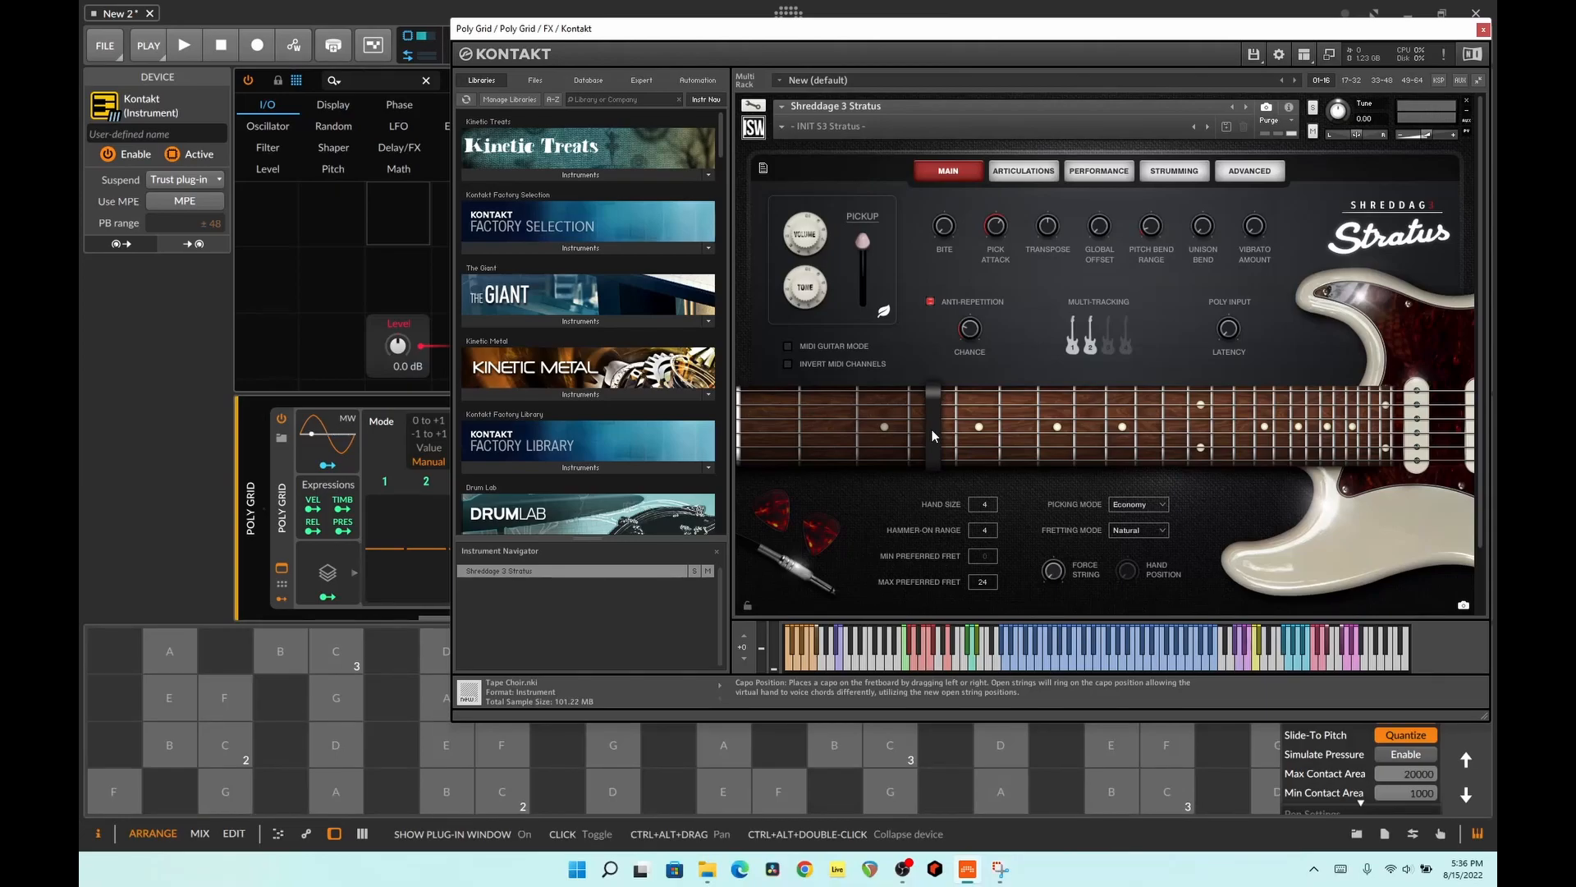
left_click_drag(932, 430, 1018, 427)
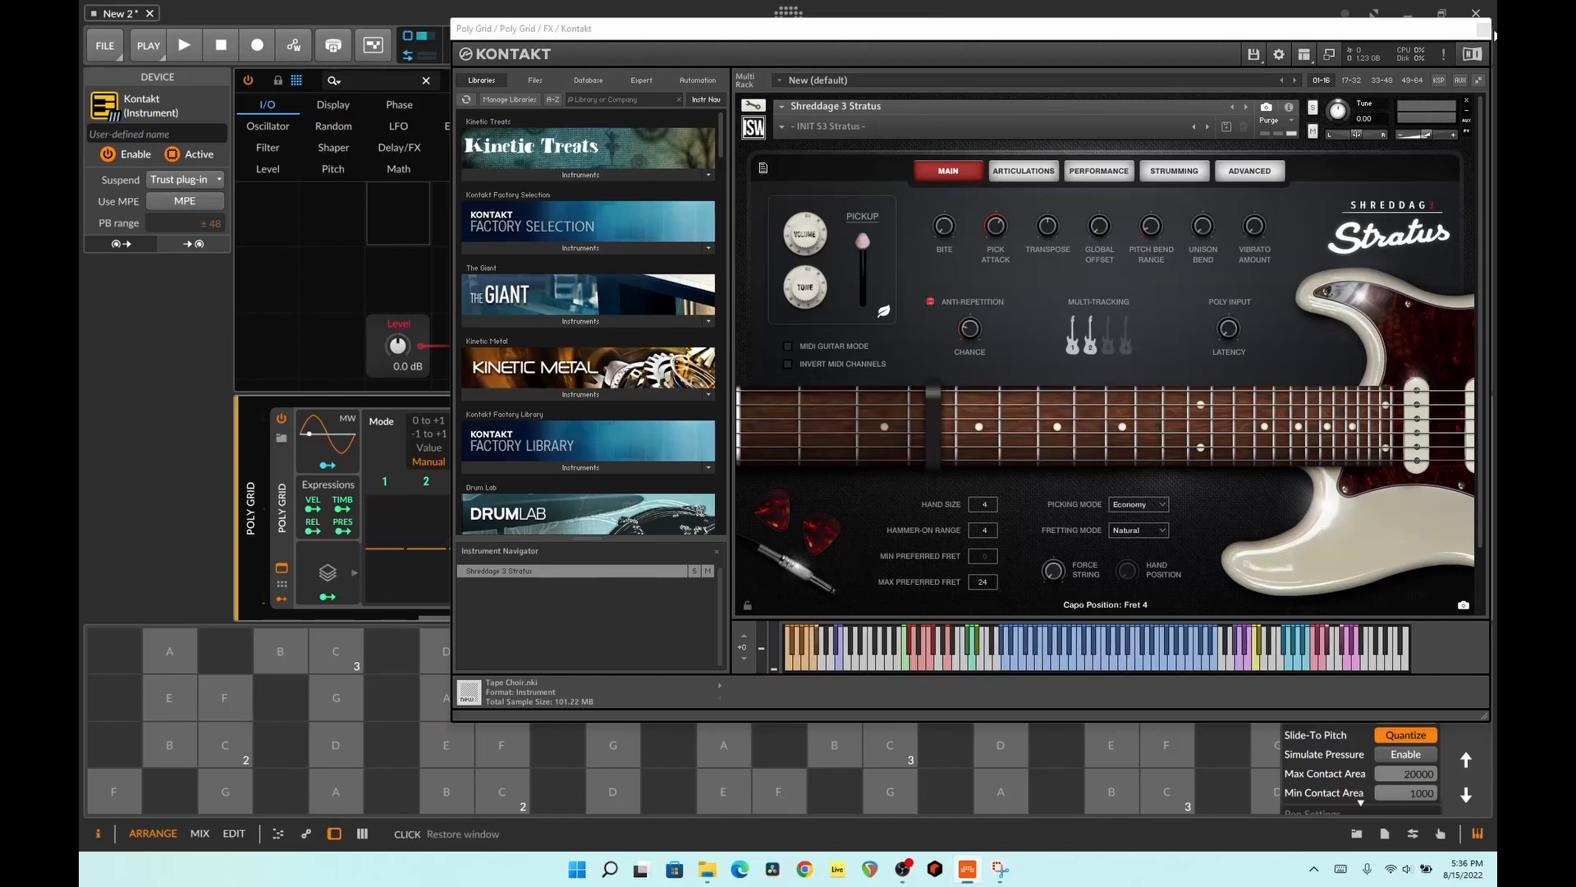
left_click(1476, 14)
- Audition an E note on the on-screen keyboard and look over the ADSR and Level modules in the patch
scroll(594, 354, "down", 3)
scroll(595, 354, "up", 3)
scroll(595, 353, "down", 2)
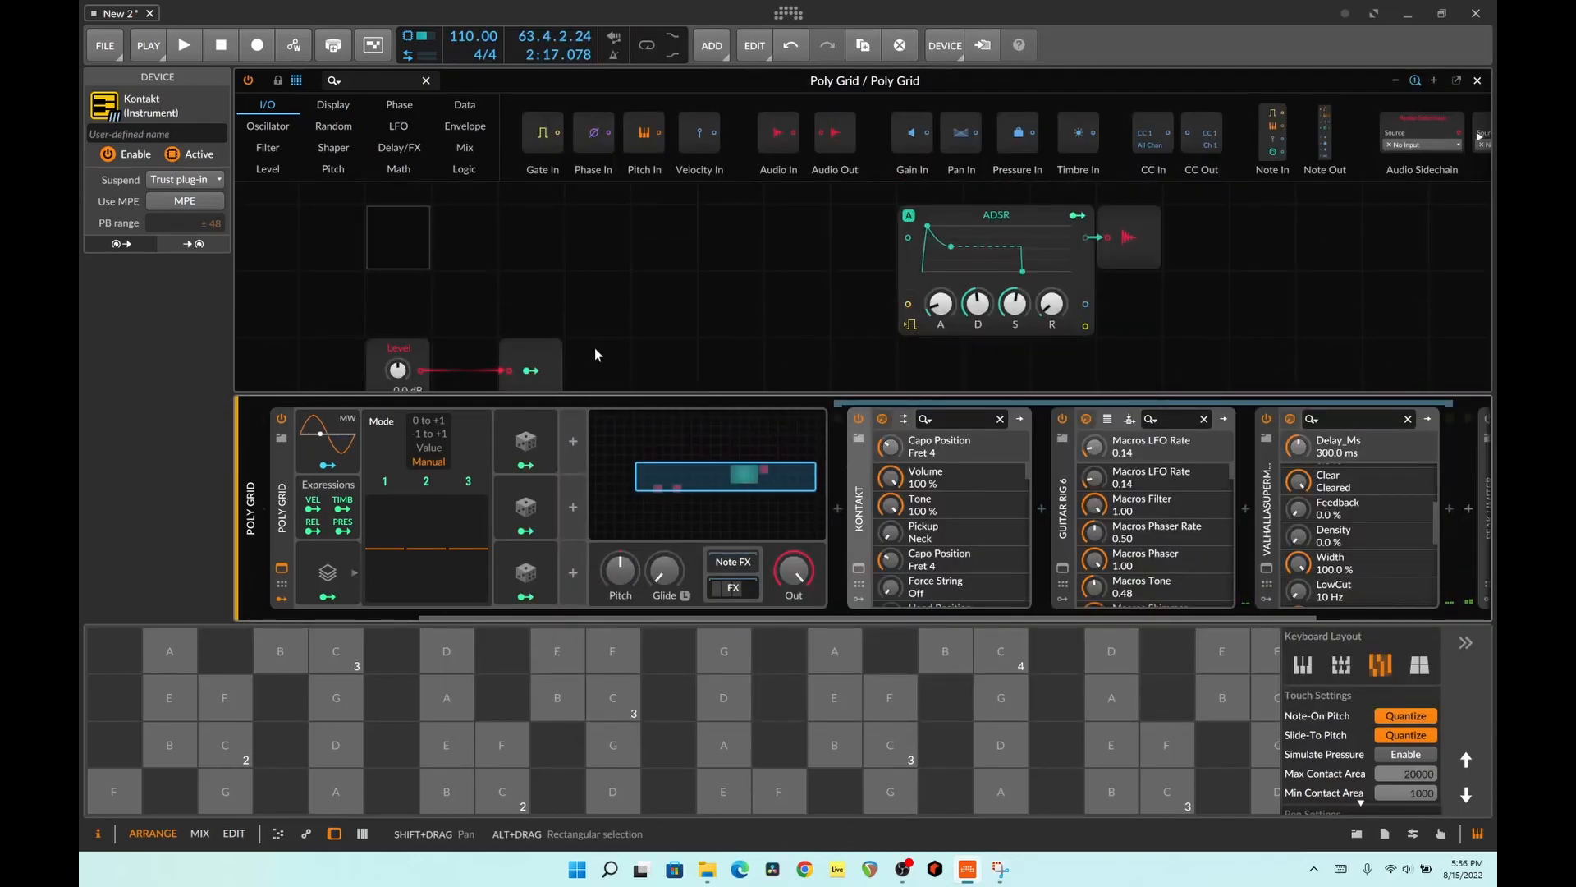
left_click(448, 745)
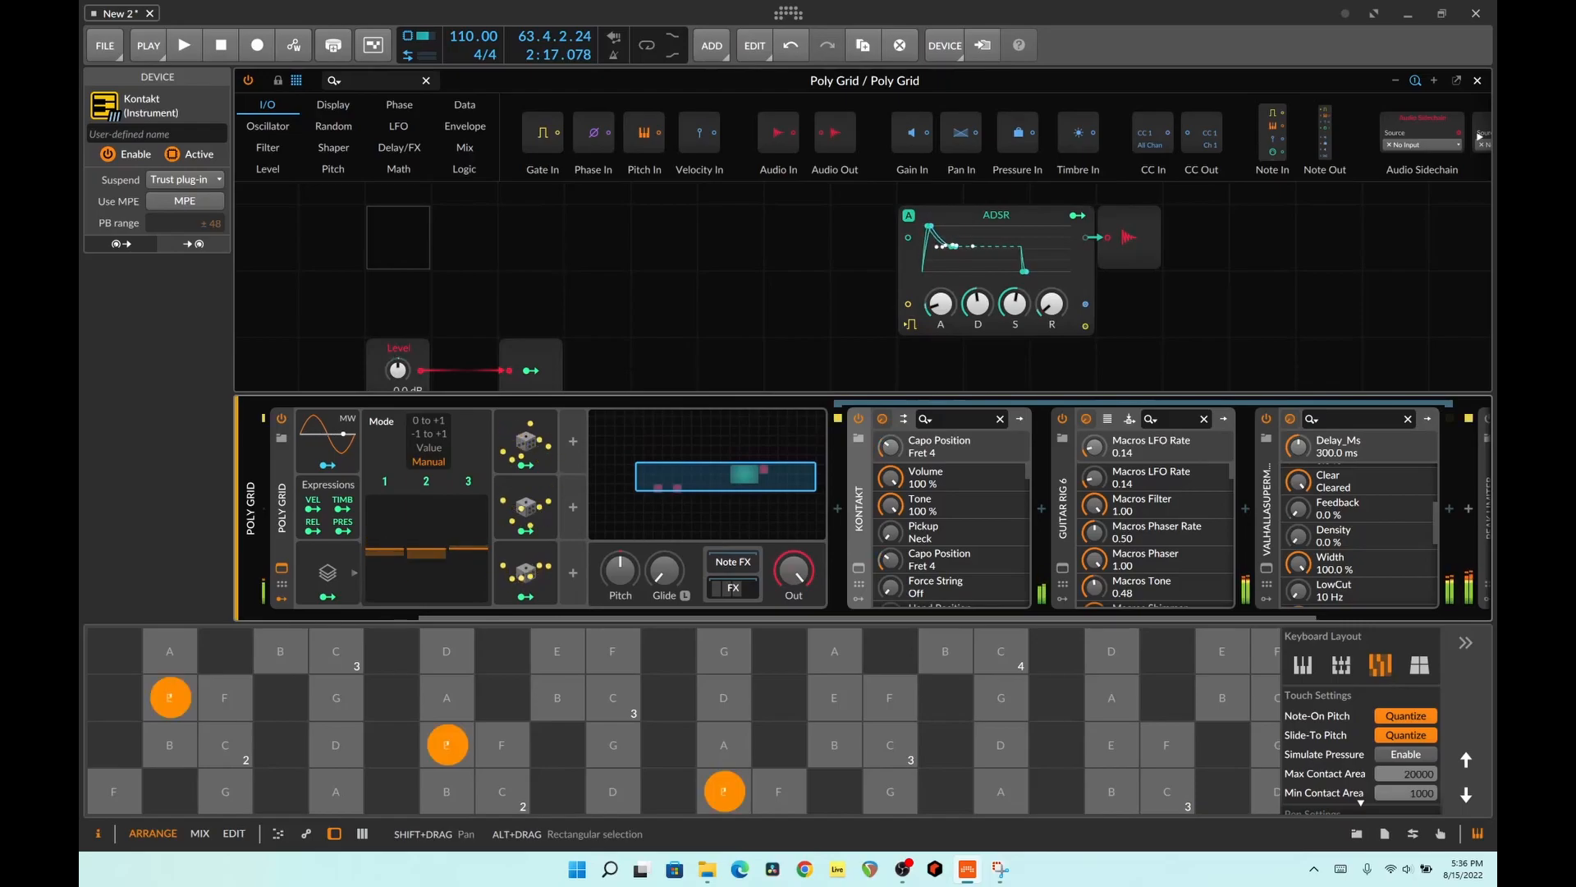
left_click(447, 755)
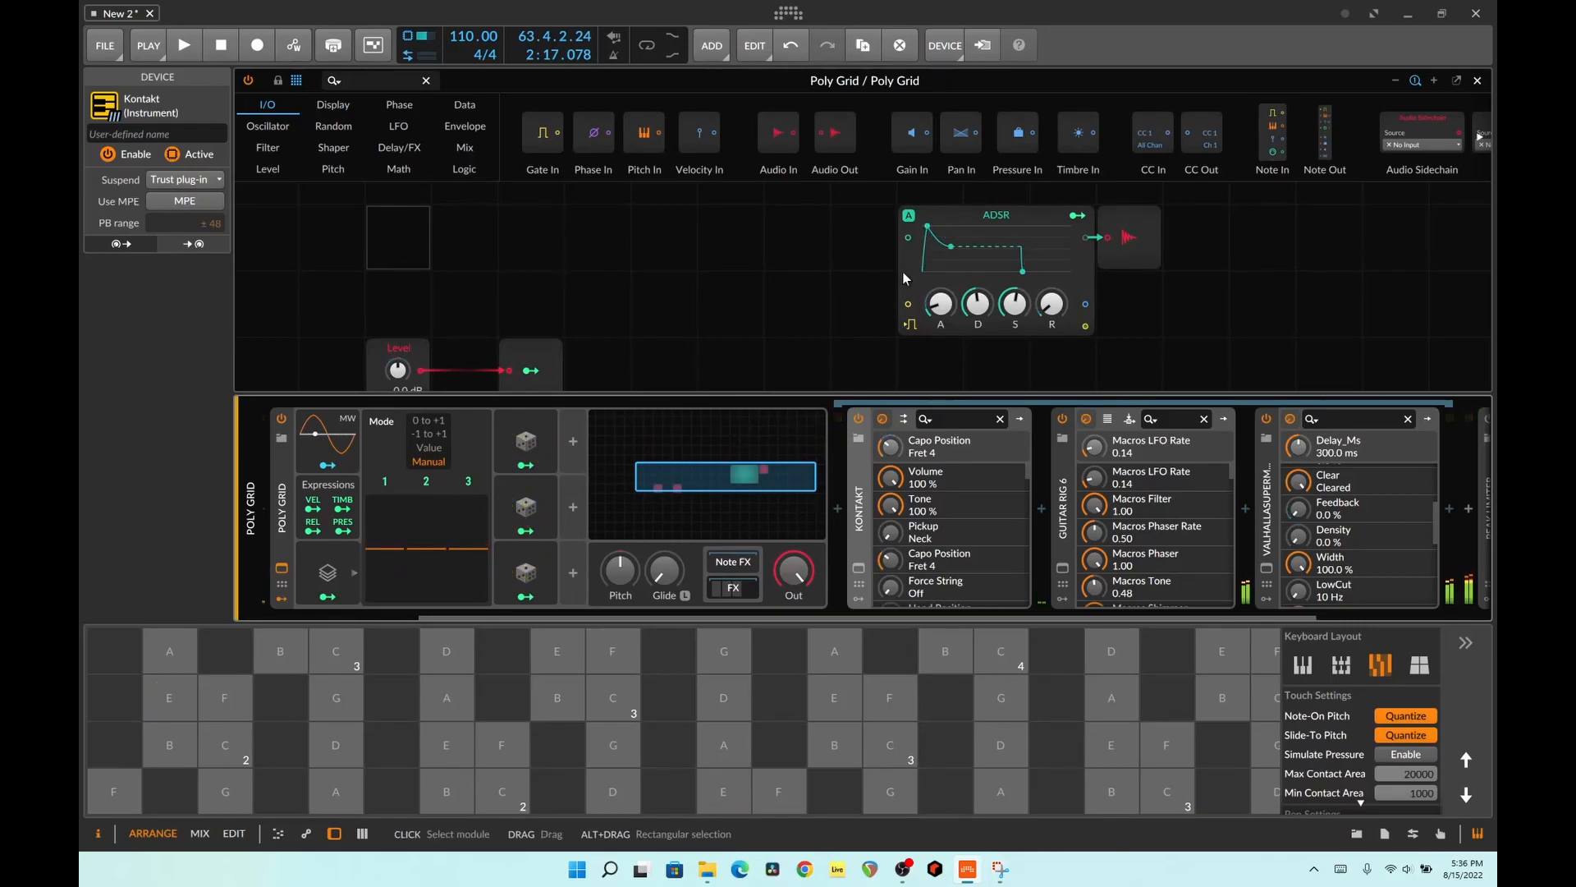
scroll(842, 291, "up", 2)
scroll(843, 291, "down", 4)
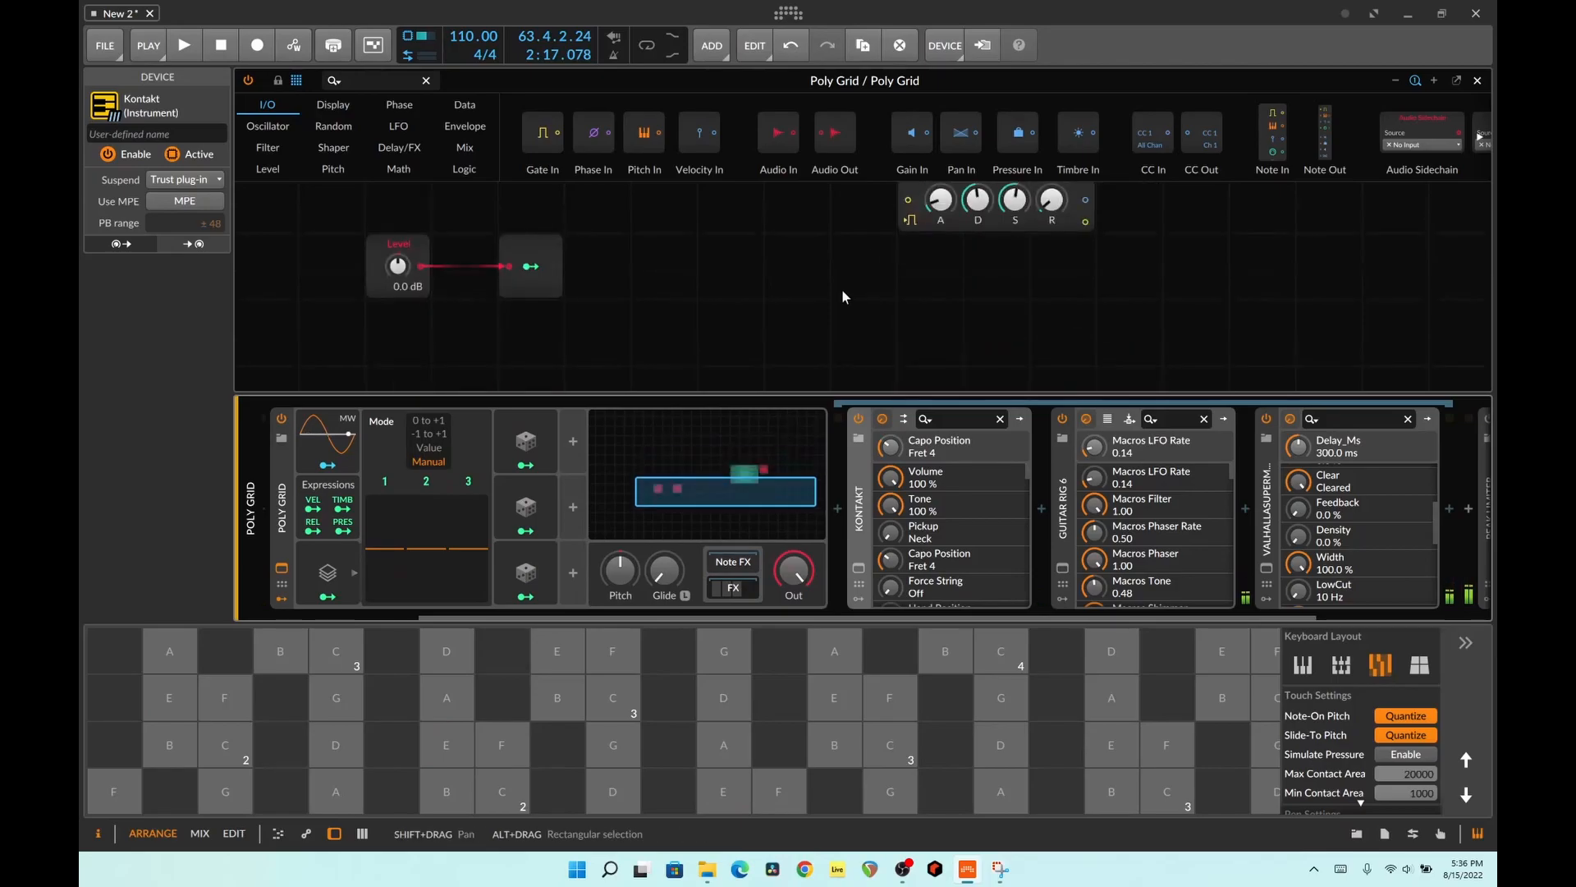
scroll(842, 291, "up", 1)
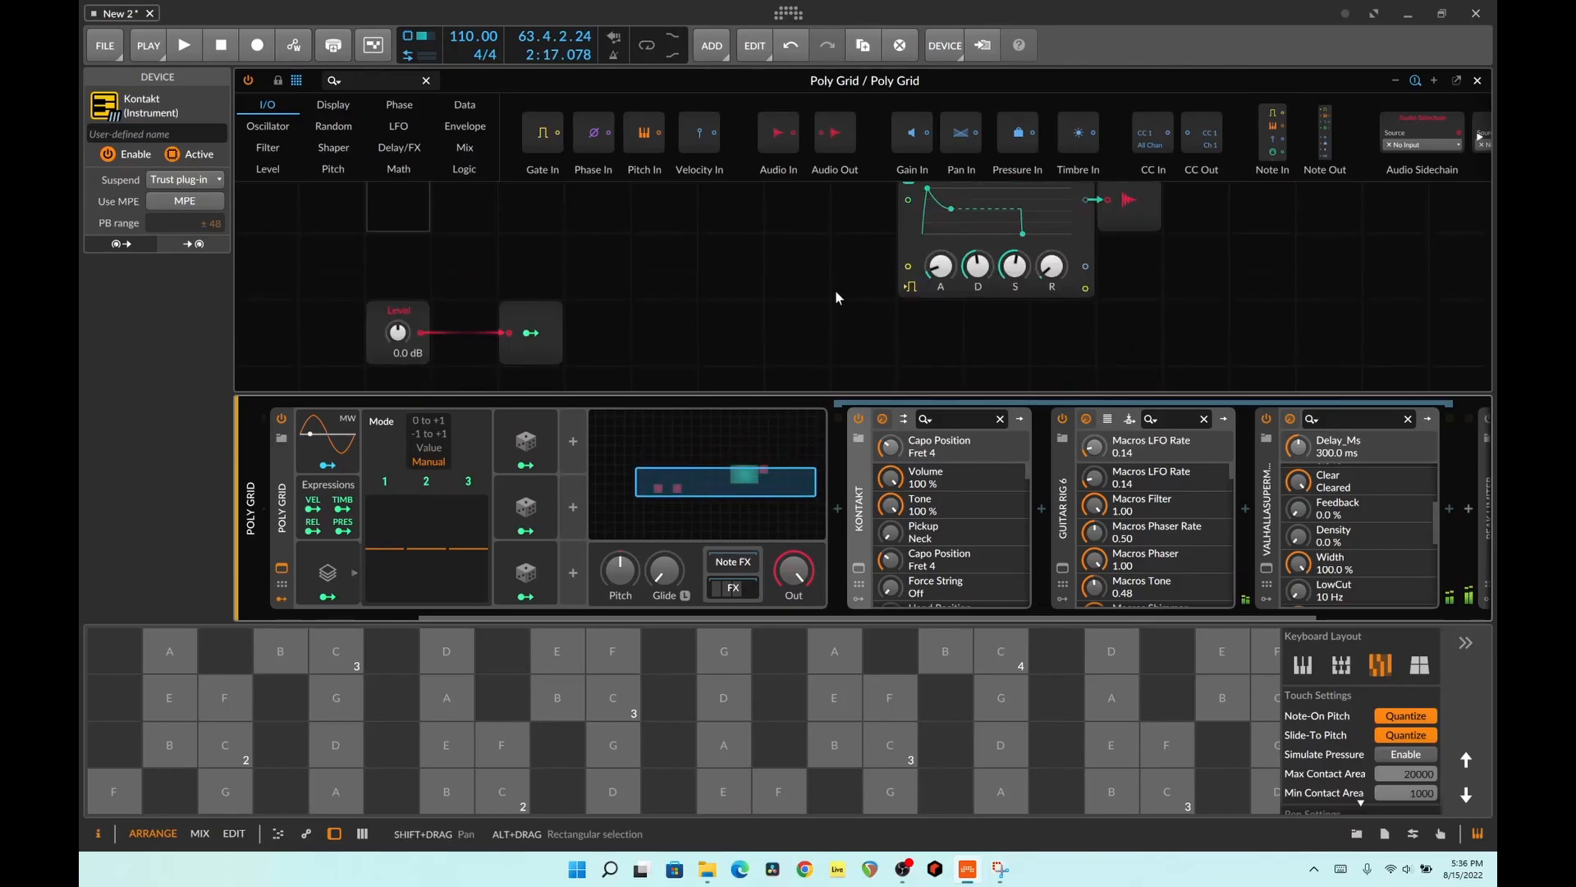
- Switch to the first track's Poly Grid patch and view its modules and voice settings
left_click(1477, 80)
left_click(329, 131)
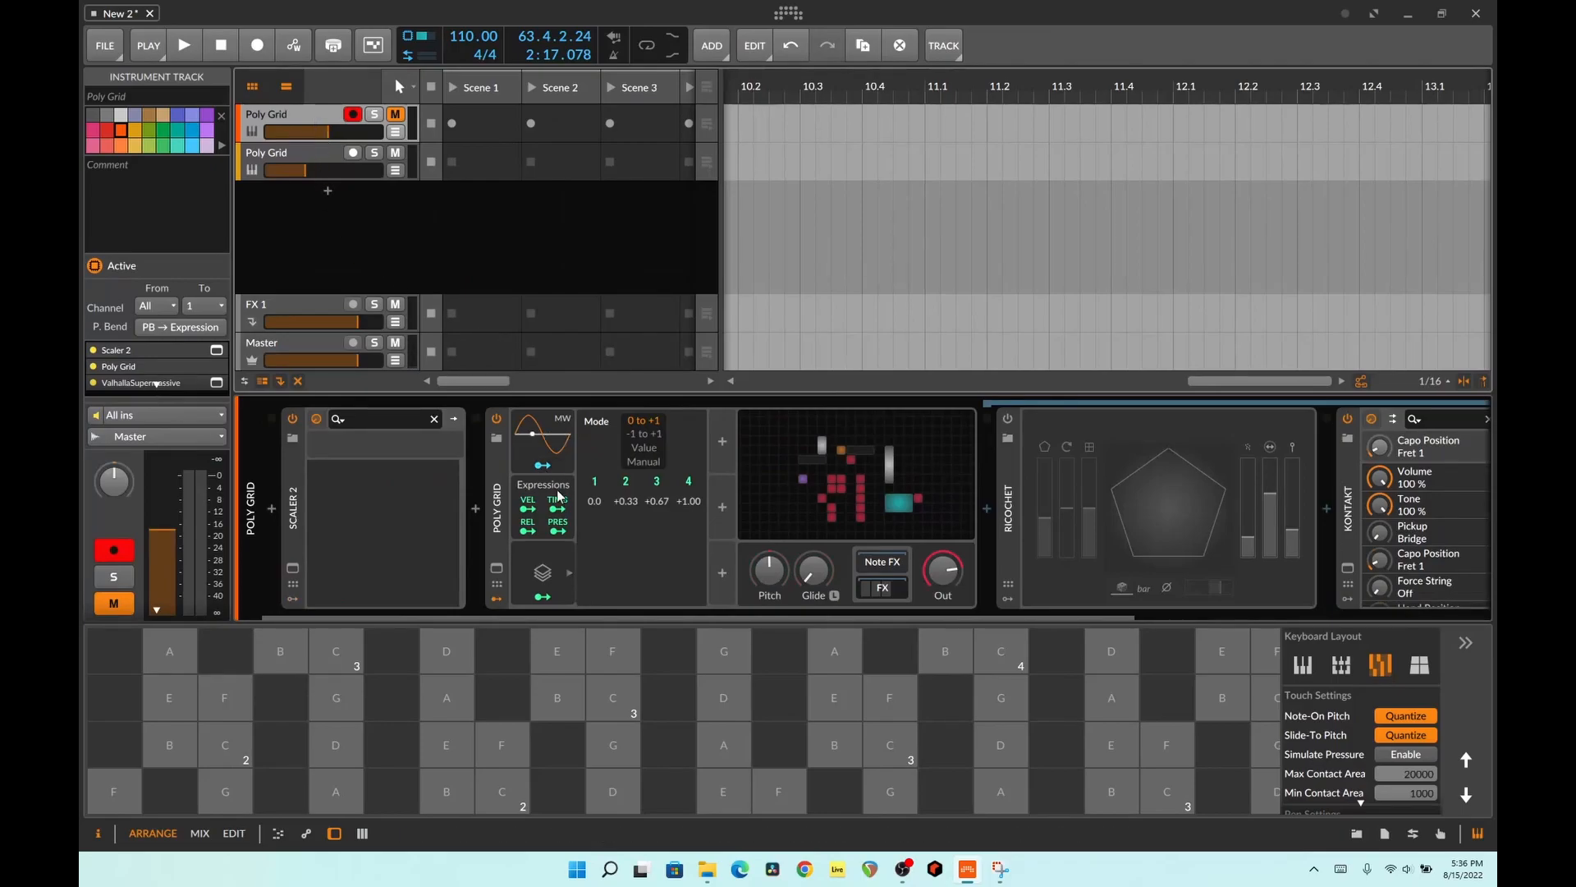
left_click_drag(1062, 615, 917, 620)
left_click(809, 464)
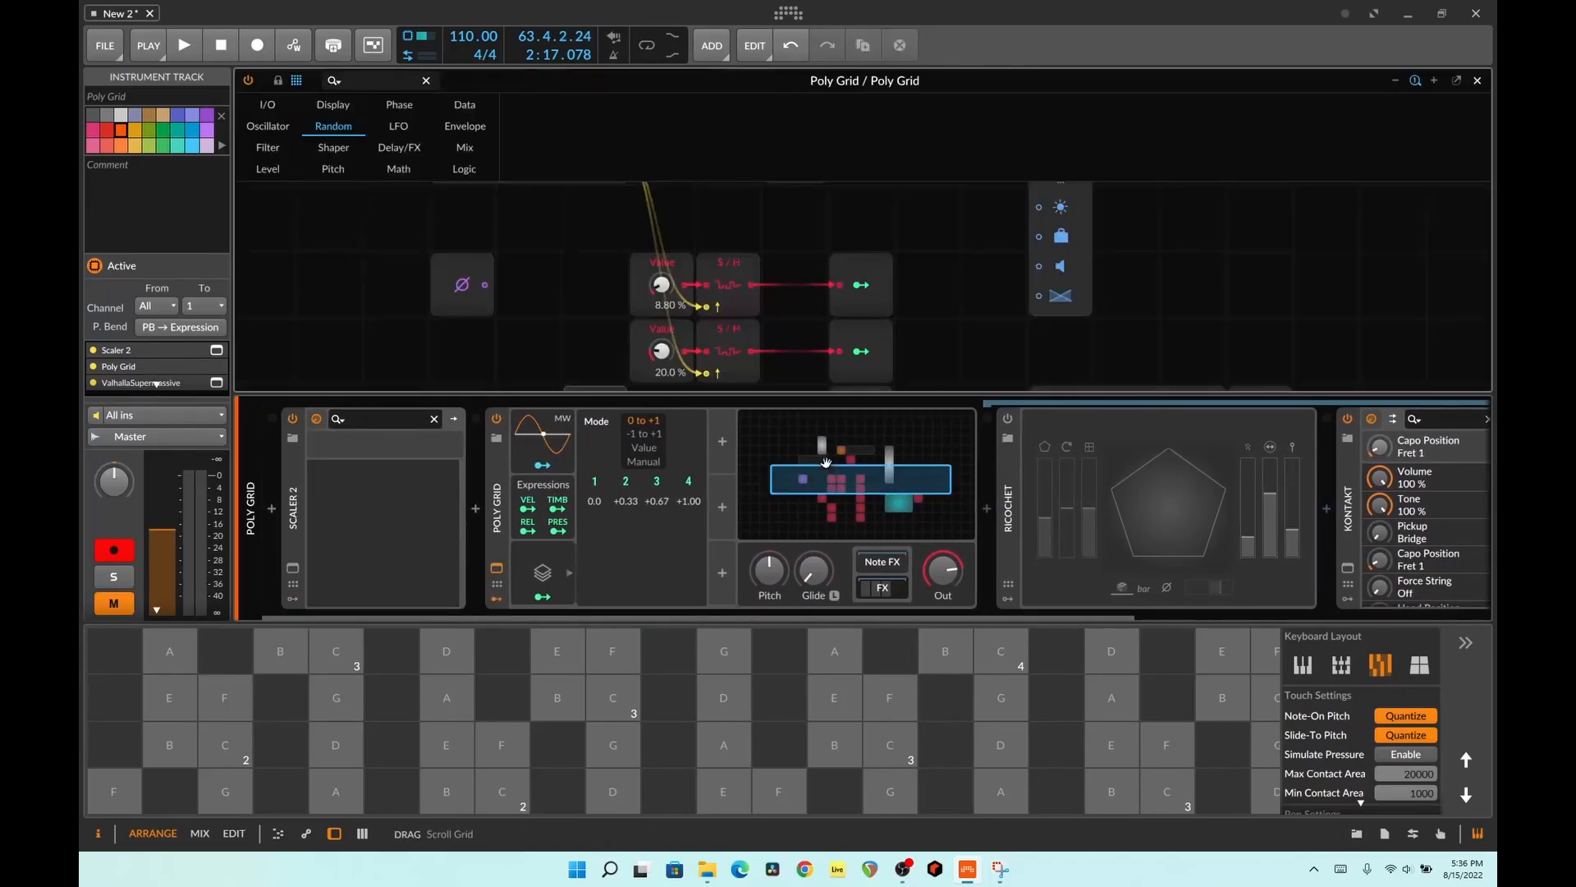
scroll(774, 232, "down", 2)
scroll(766, 248, "up", 2)
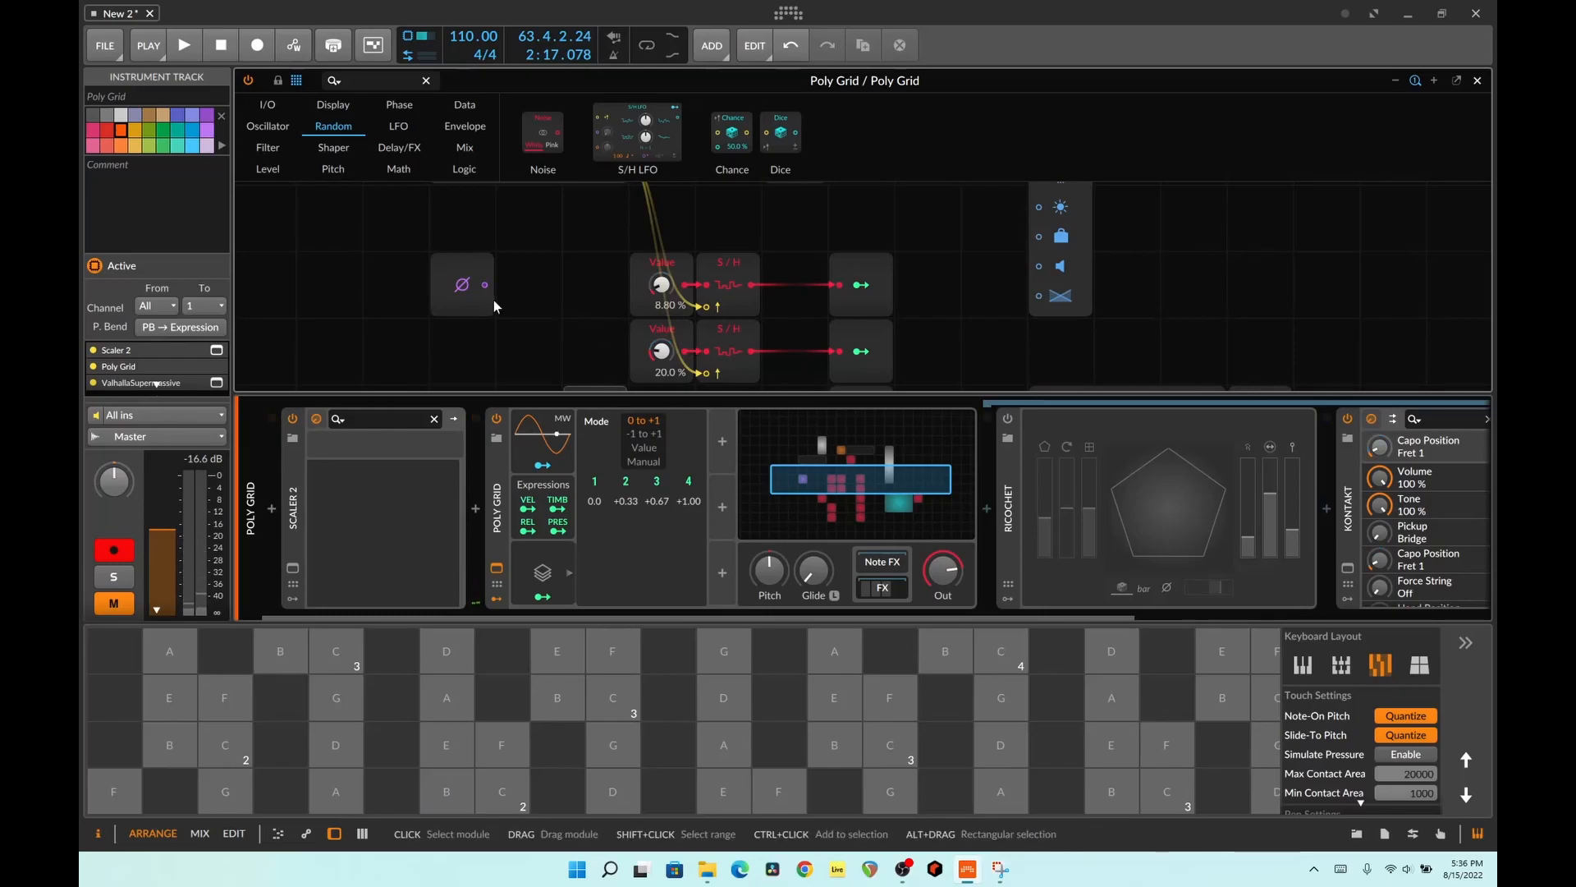
left_click(522, 302)
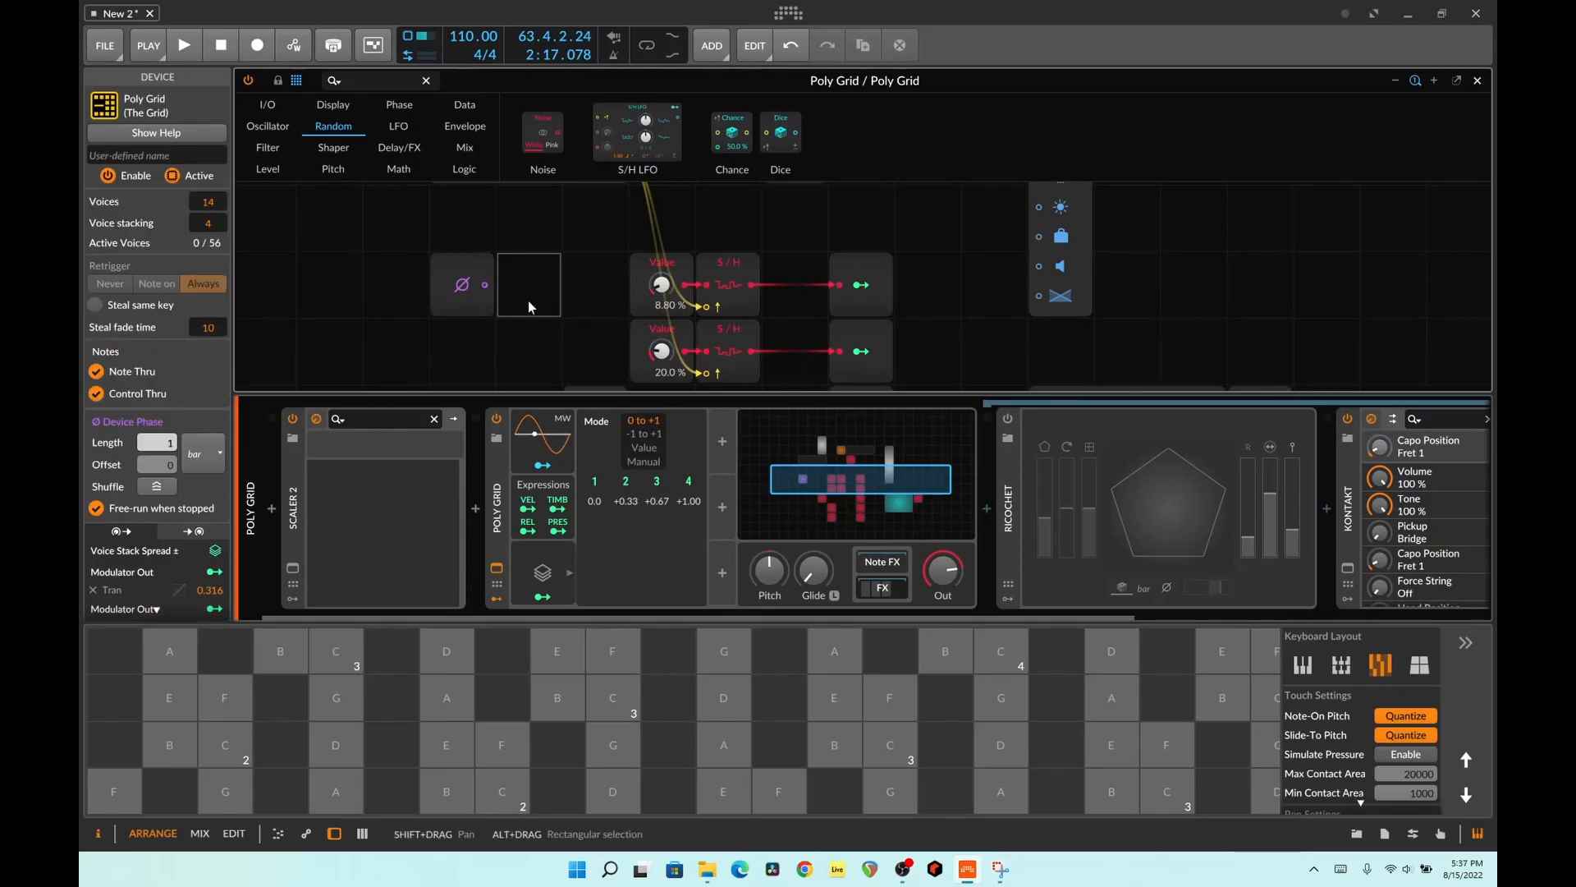
- Return to the second track, reopen its Poly Grid patch and play test notes on the on-screen keyboard
left_click(1477, 81)
left_click(320, 162)
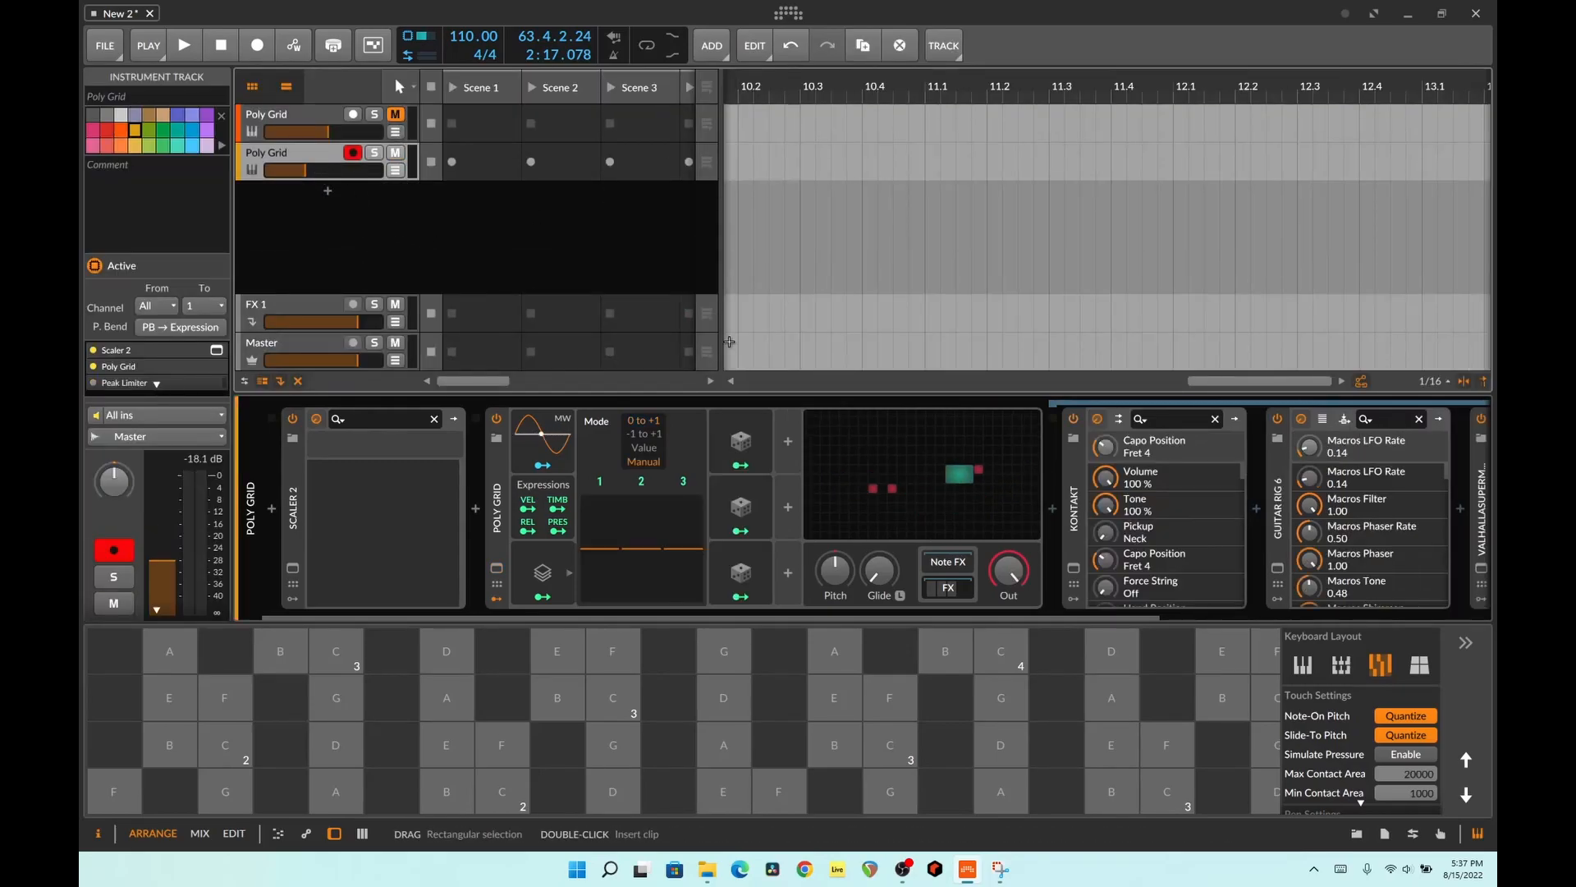
left_click(854, 514)
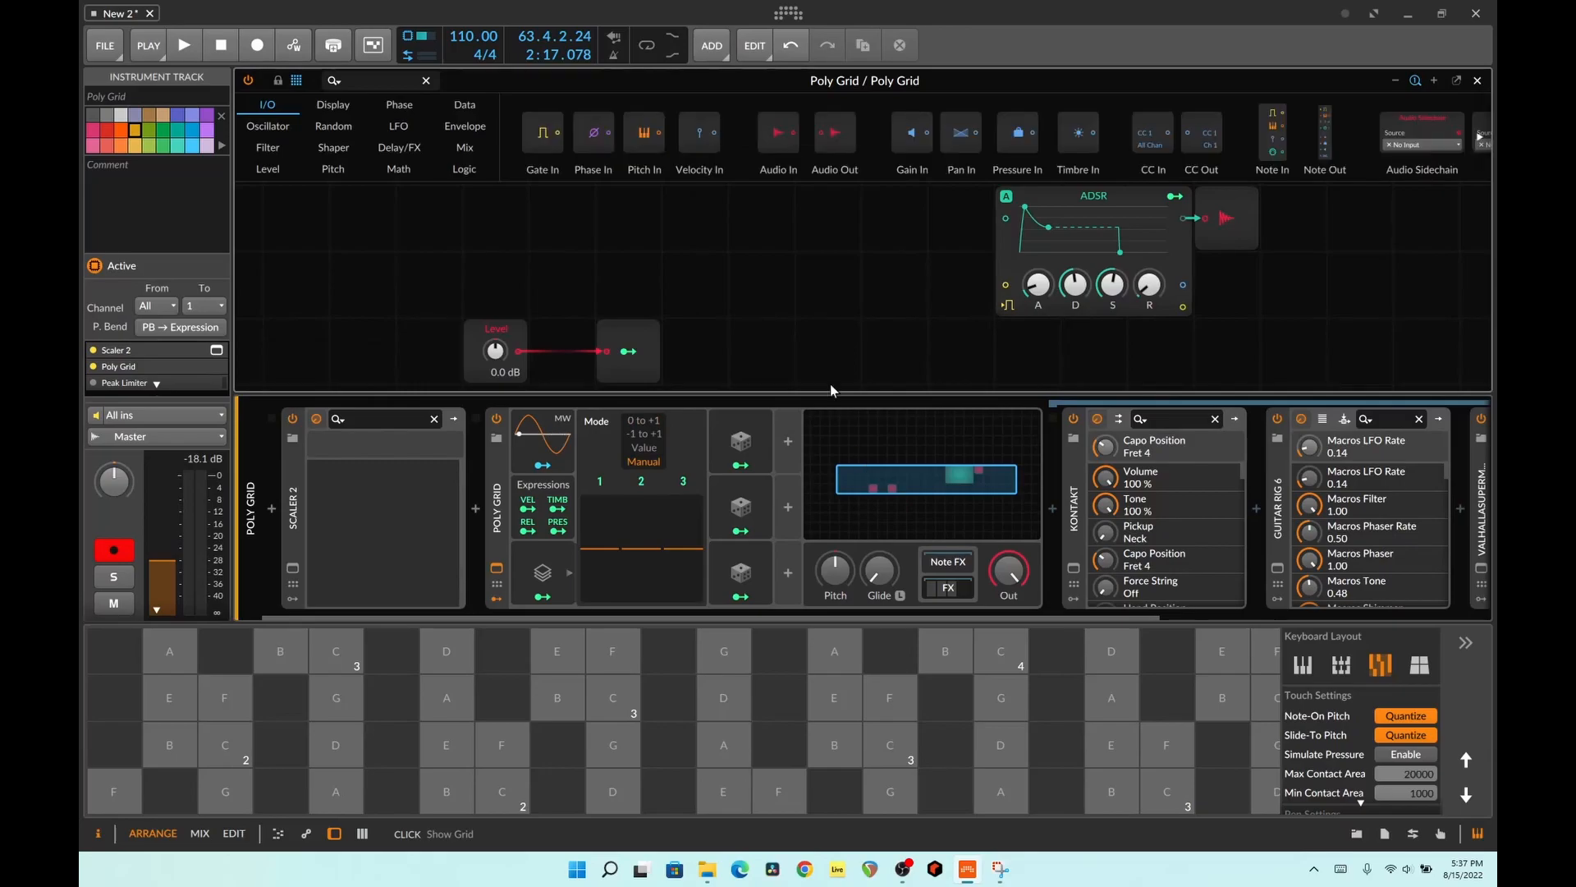
left_click(400, 783)
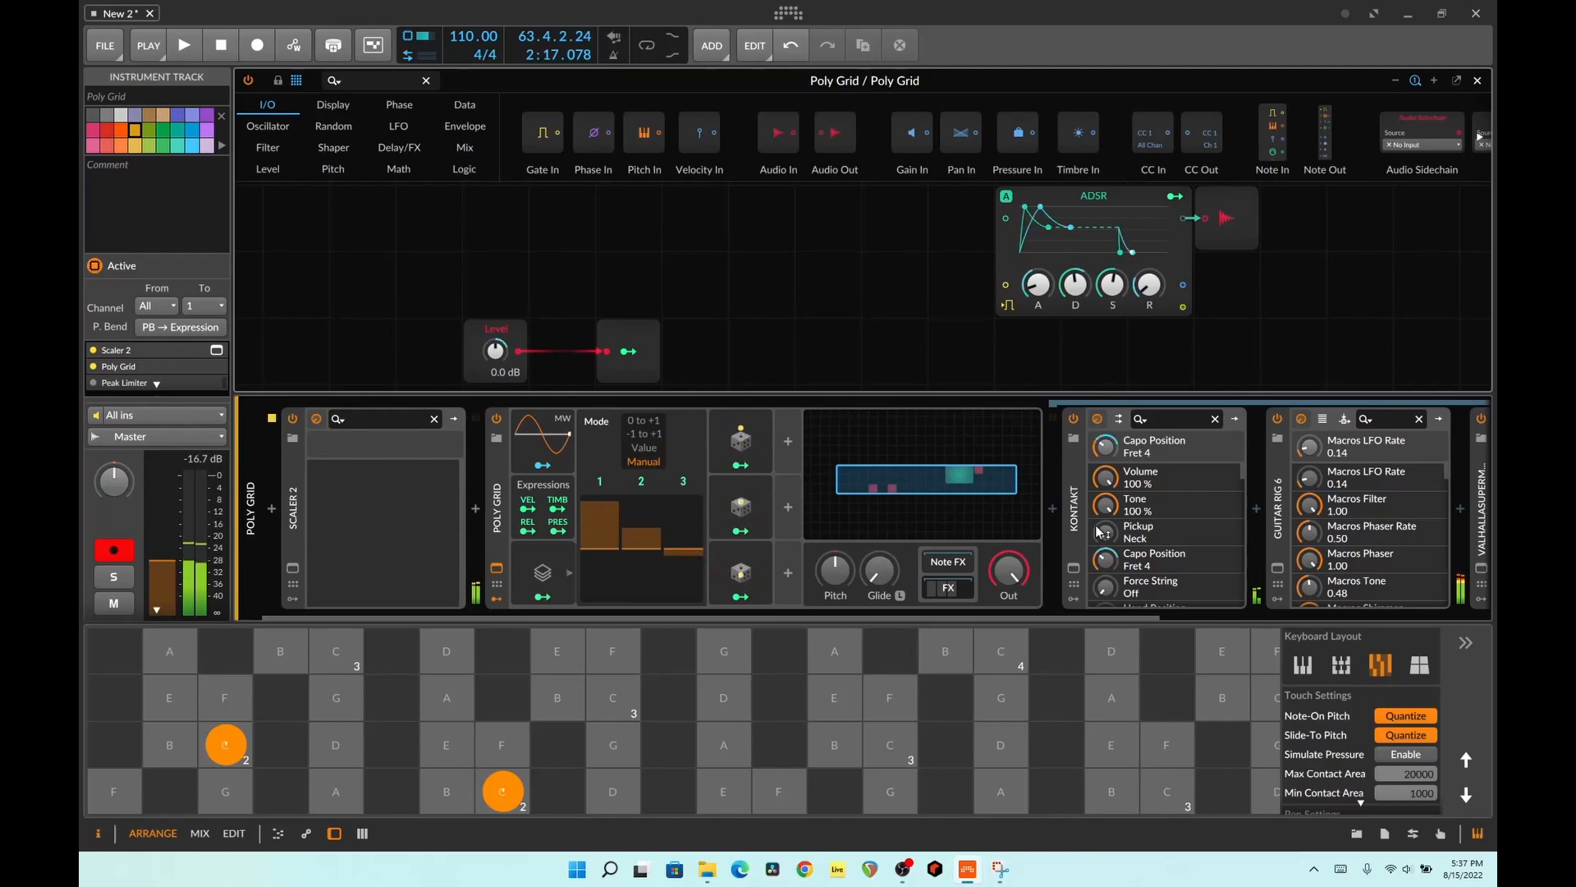
- Open the Kontakt window from the FX chain, move it clear, play notes to watch the capo on the fretboard, and close it
left_click(1074, 568)
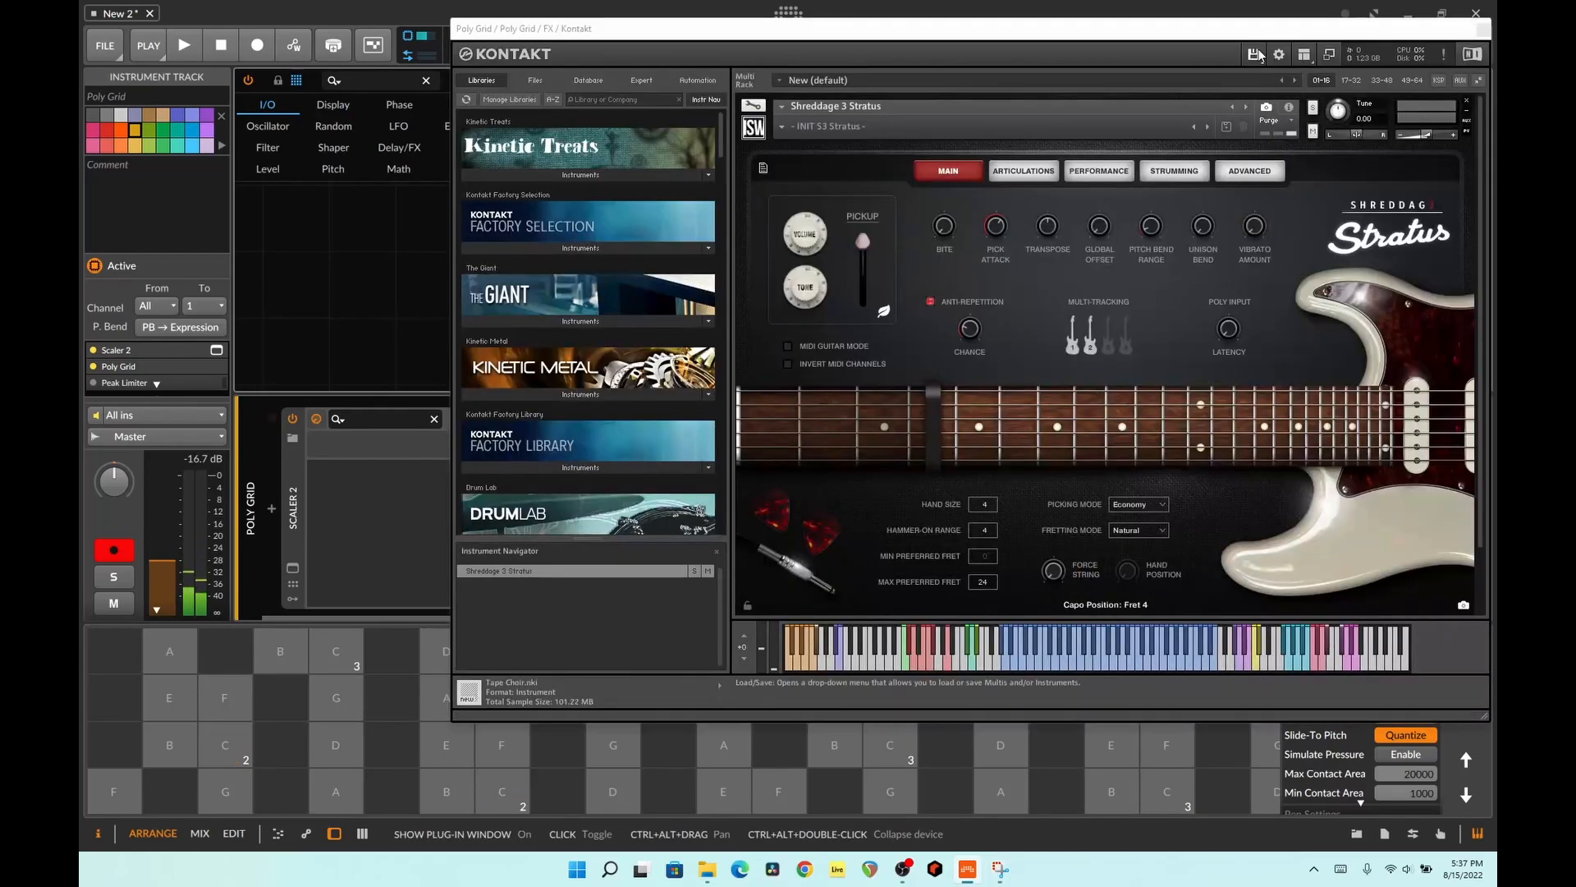
left_click_drag(1232, 36, 1132, 45)
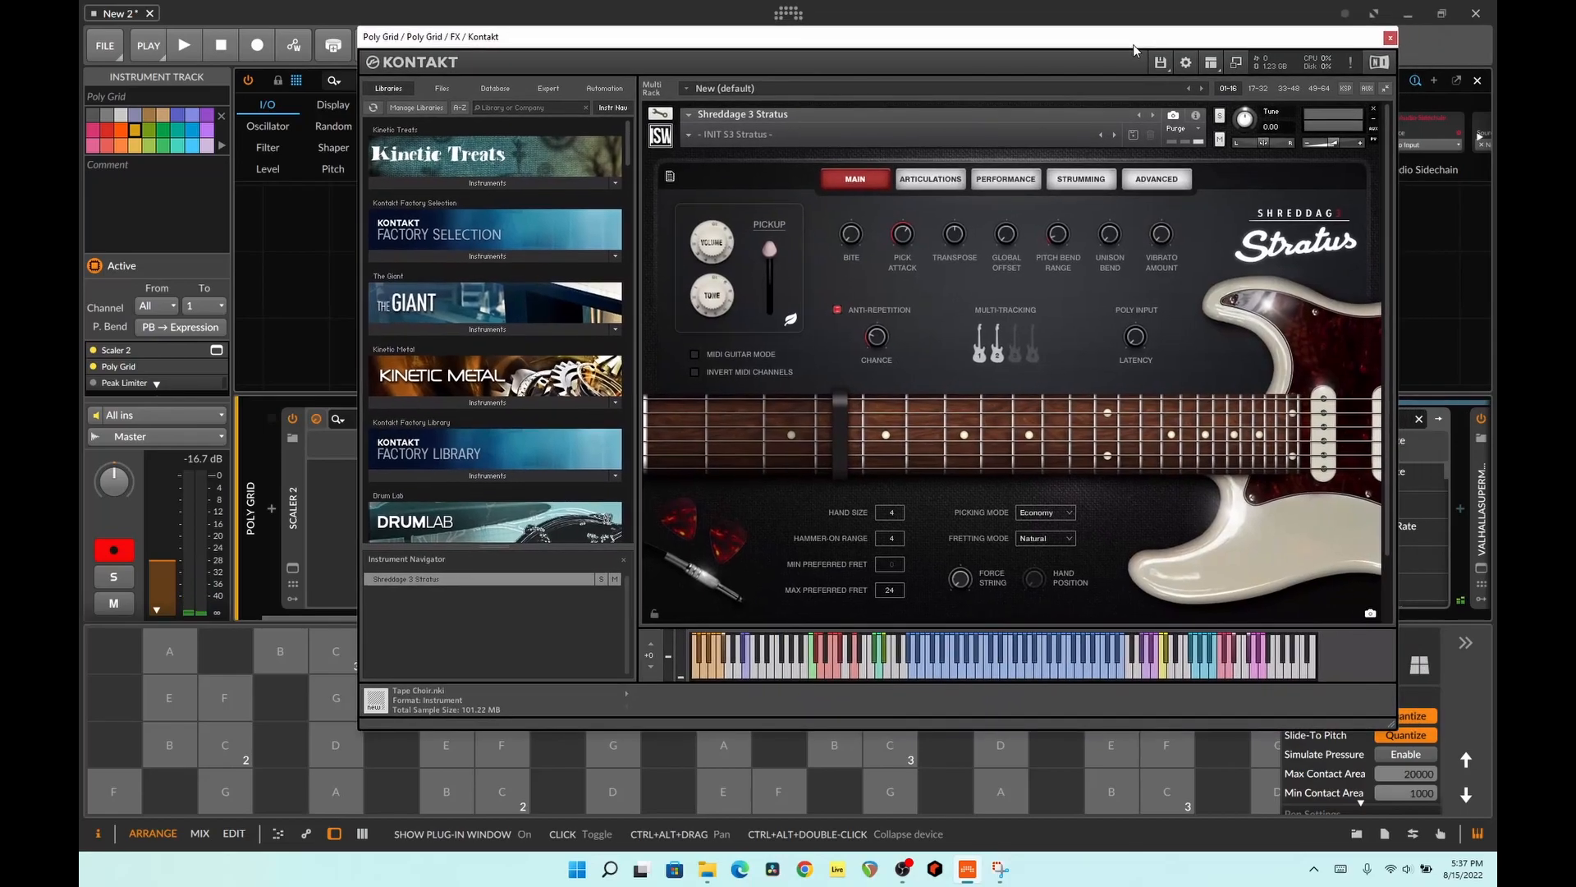
left_click(226, 744)
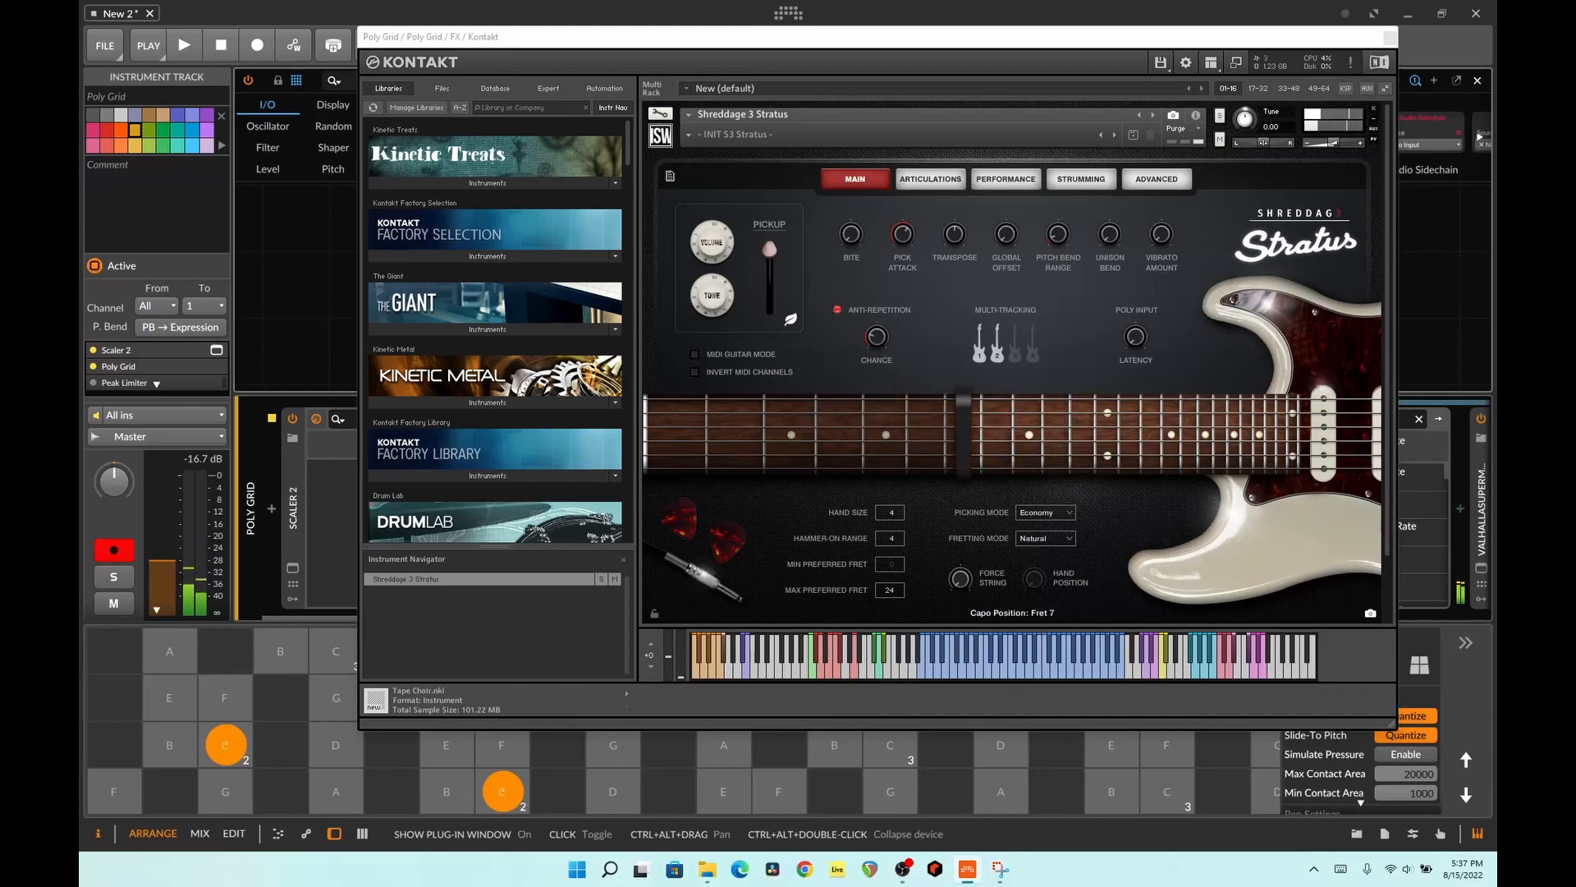
left_click(115, 744)
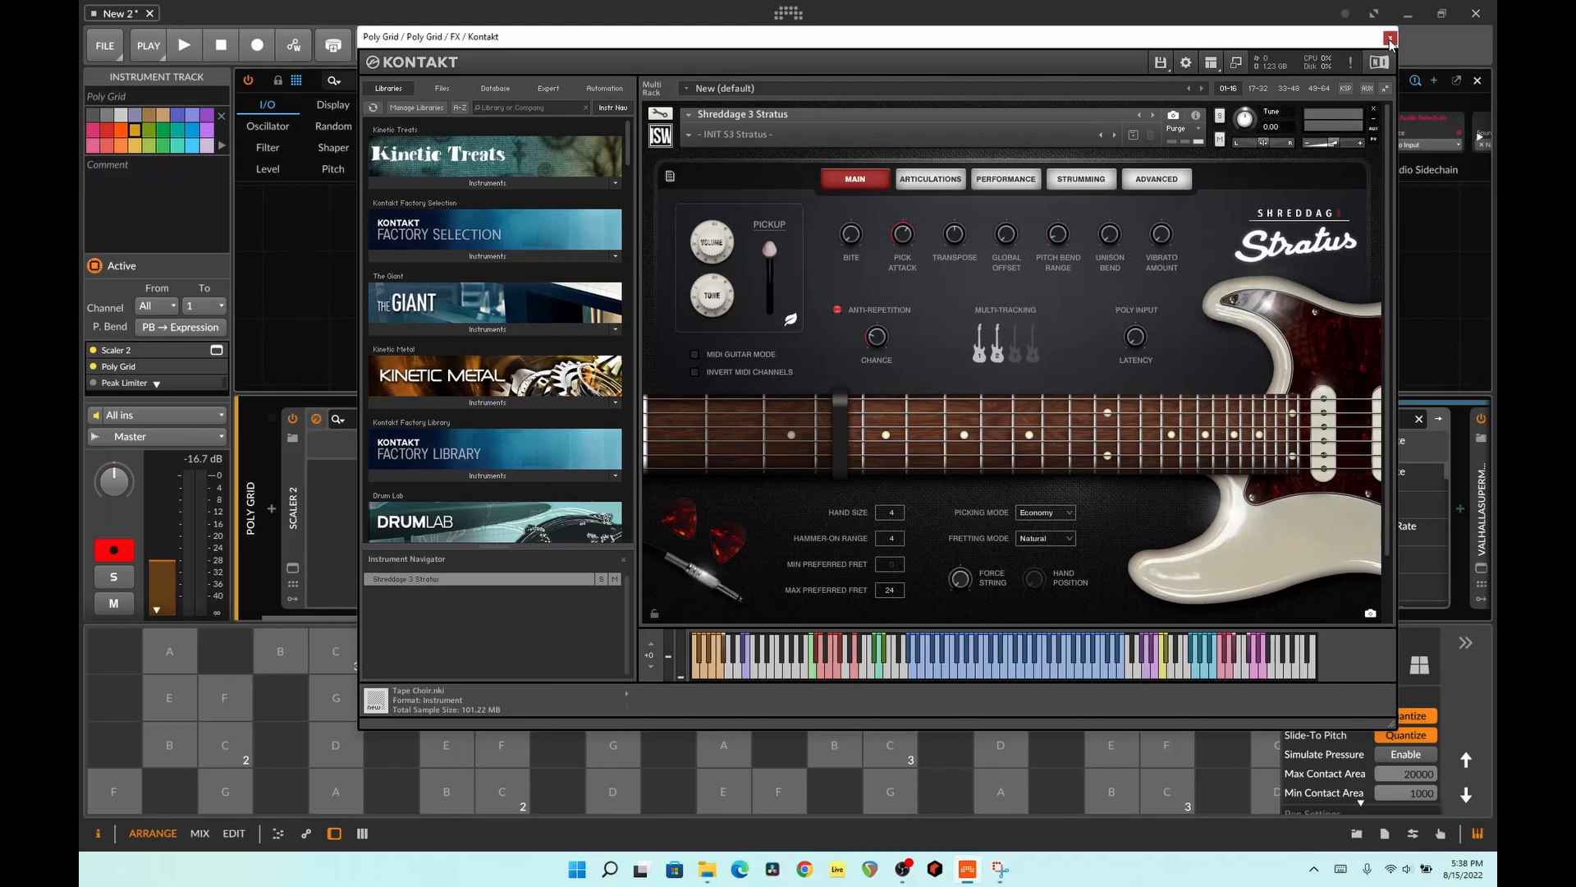
left_click(1389, 38)
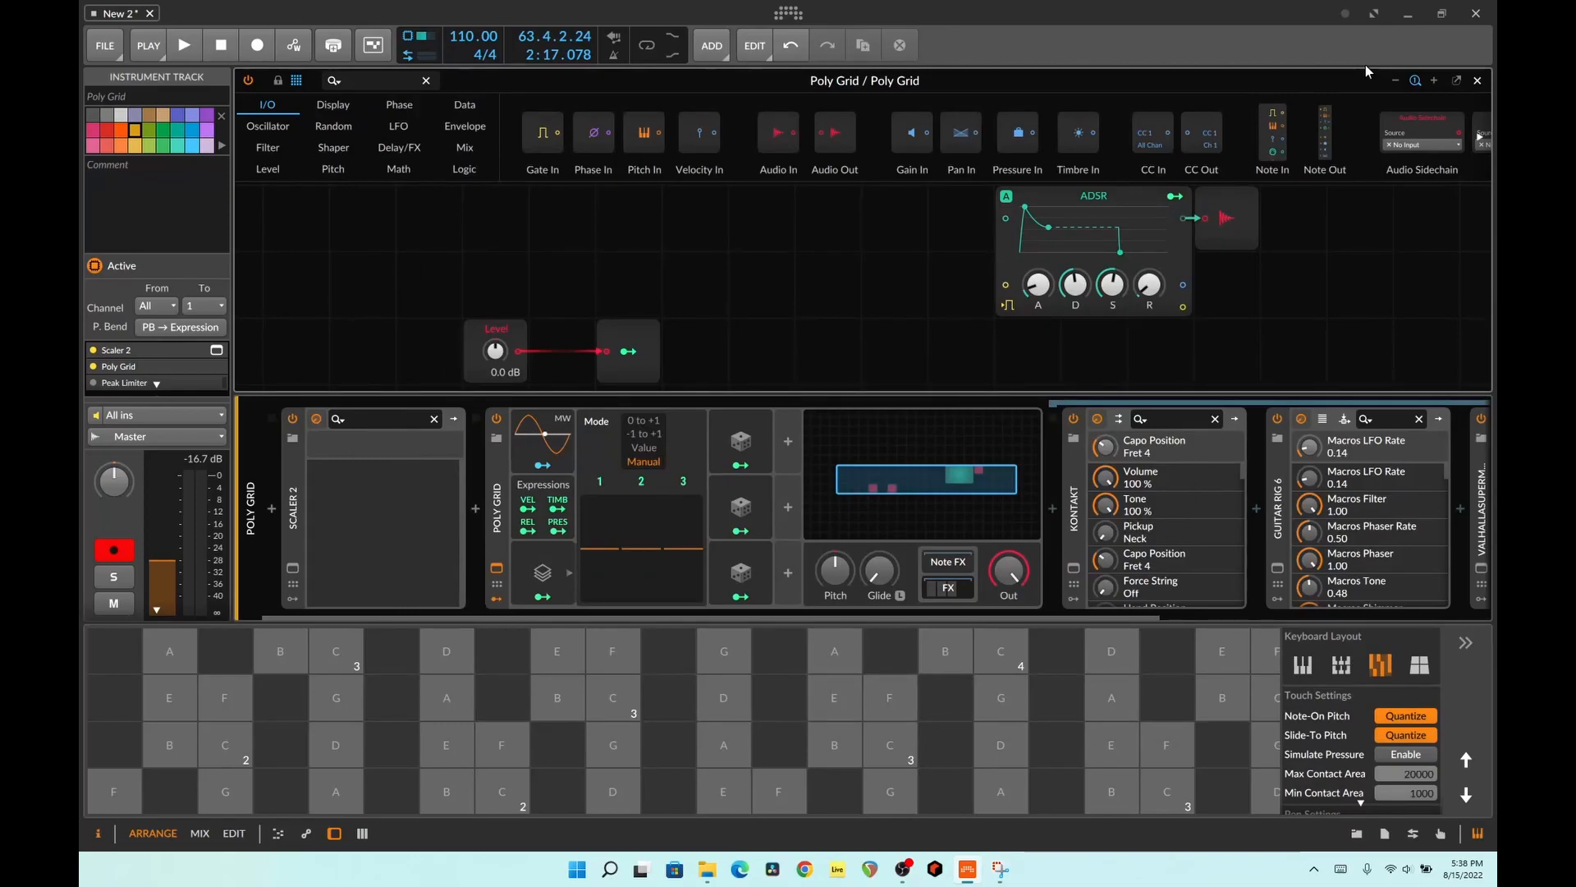
- Play test notes across the on-screen keyboard to watch how the modulators and ADSR curves differ between the stacked voices
left_click(1001, 698)
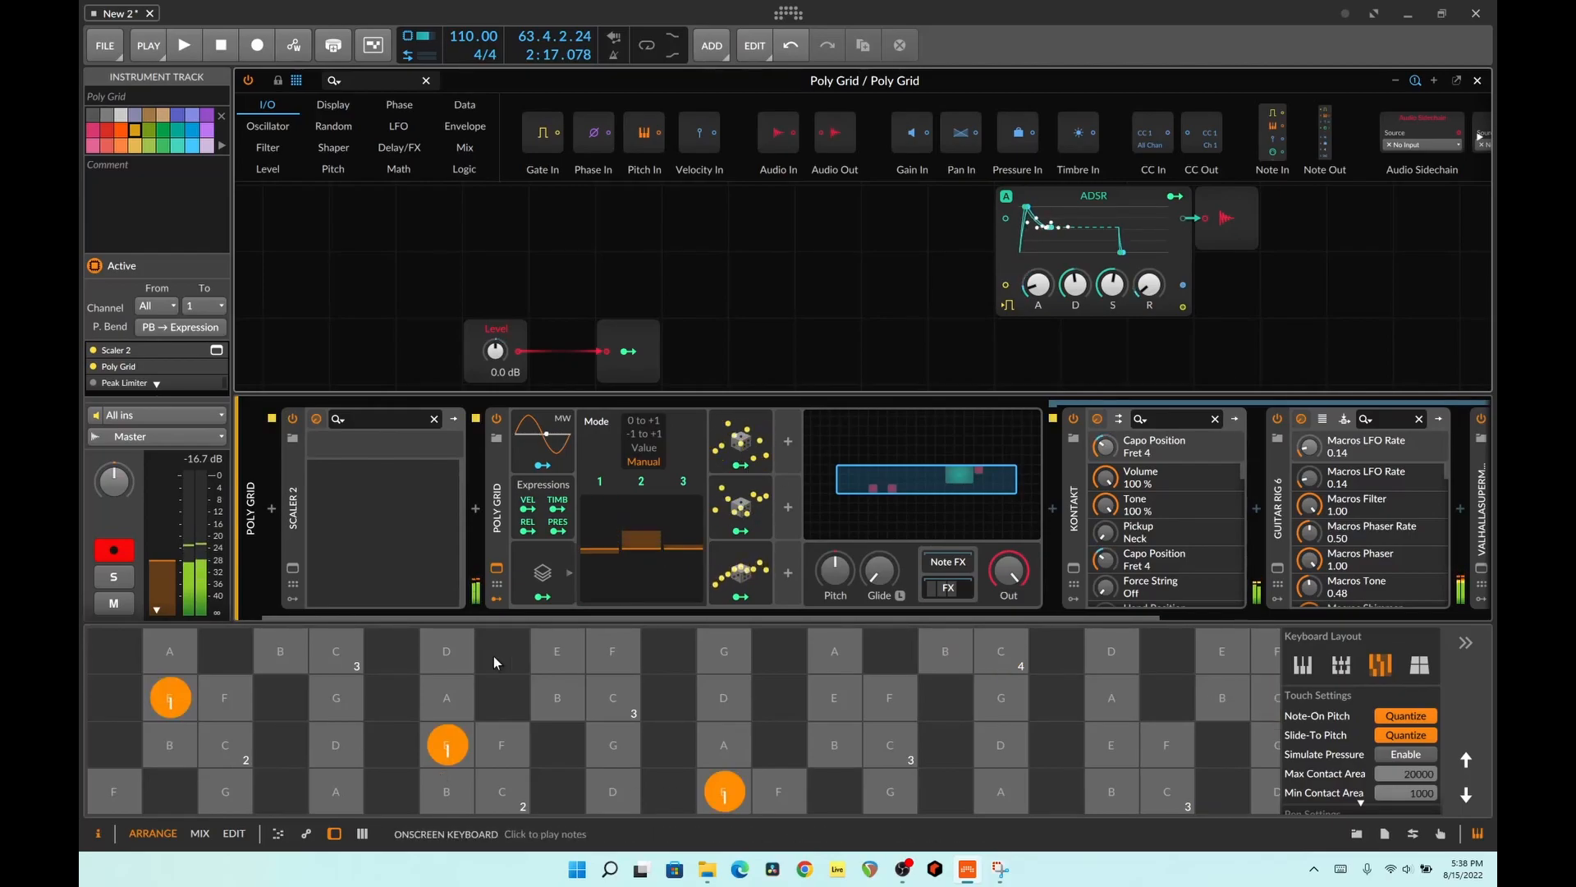
left_click_drag(512, 775, 449, 762)
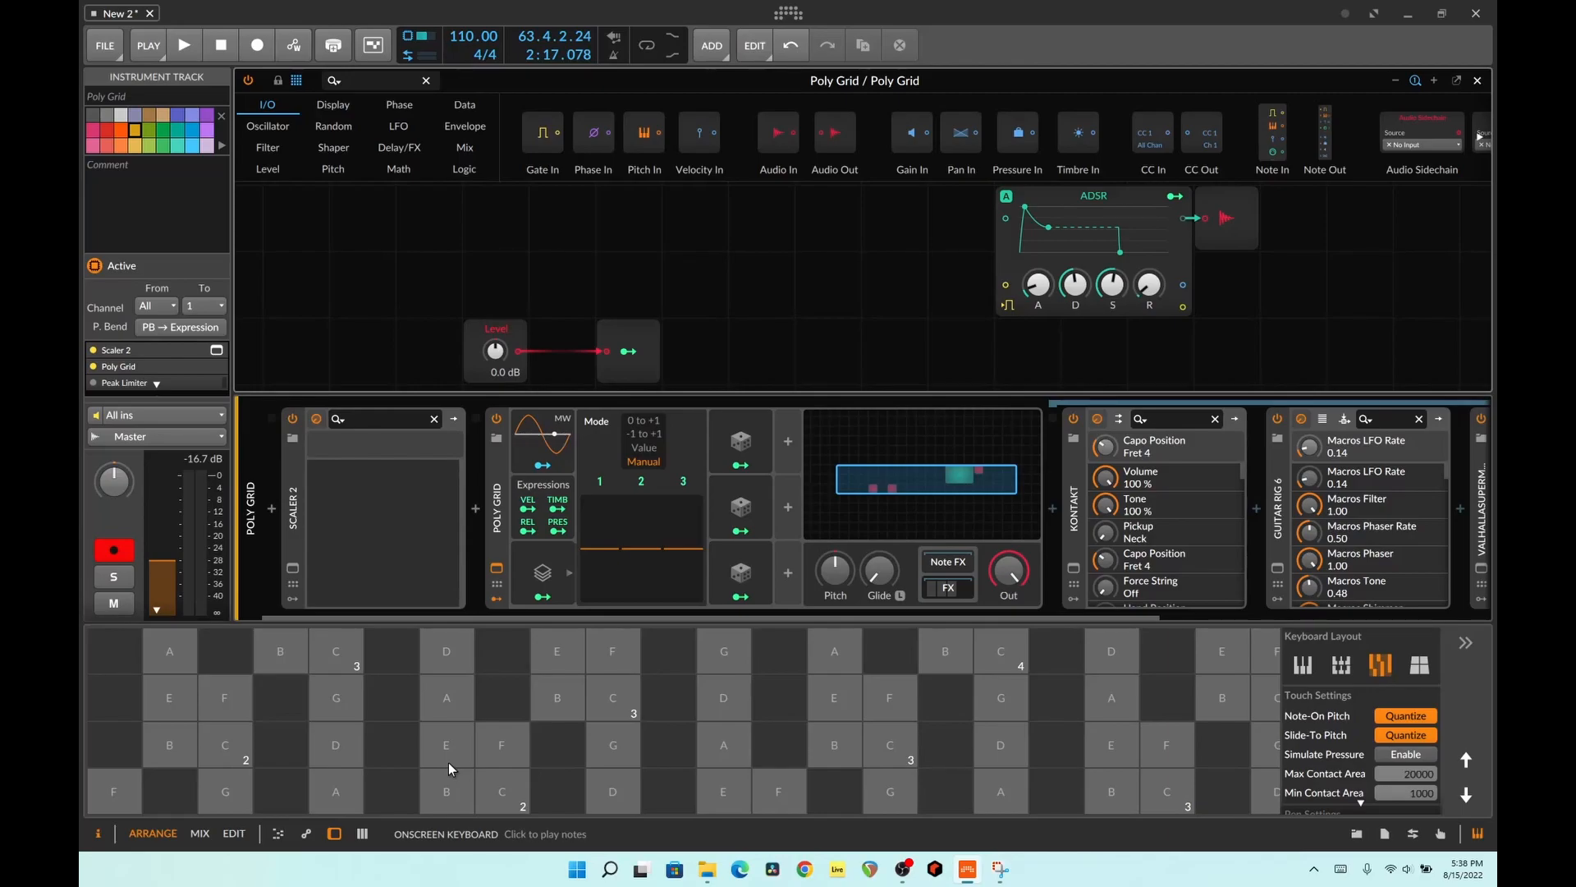
left_click(725, 651)
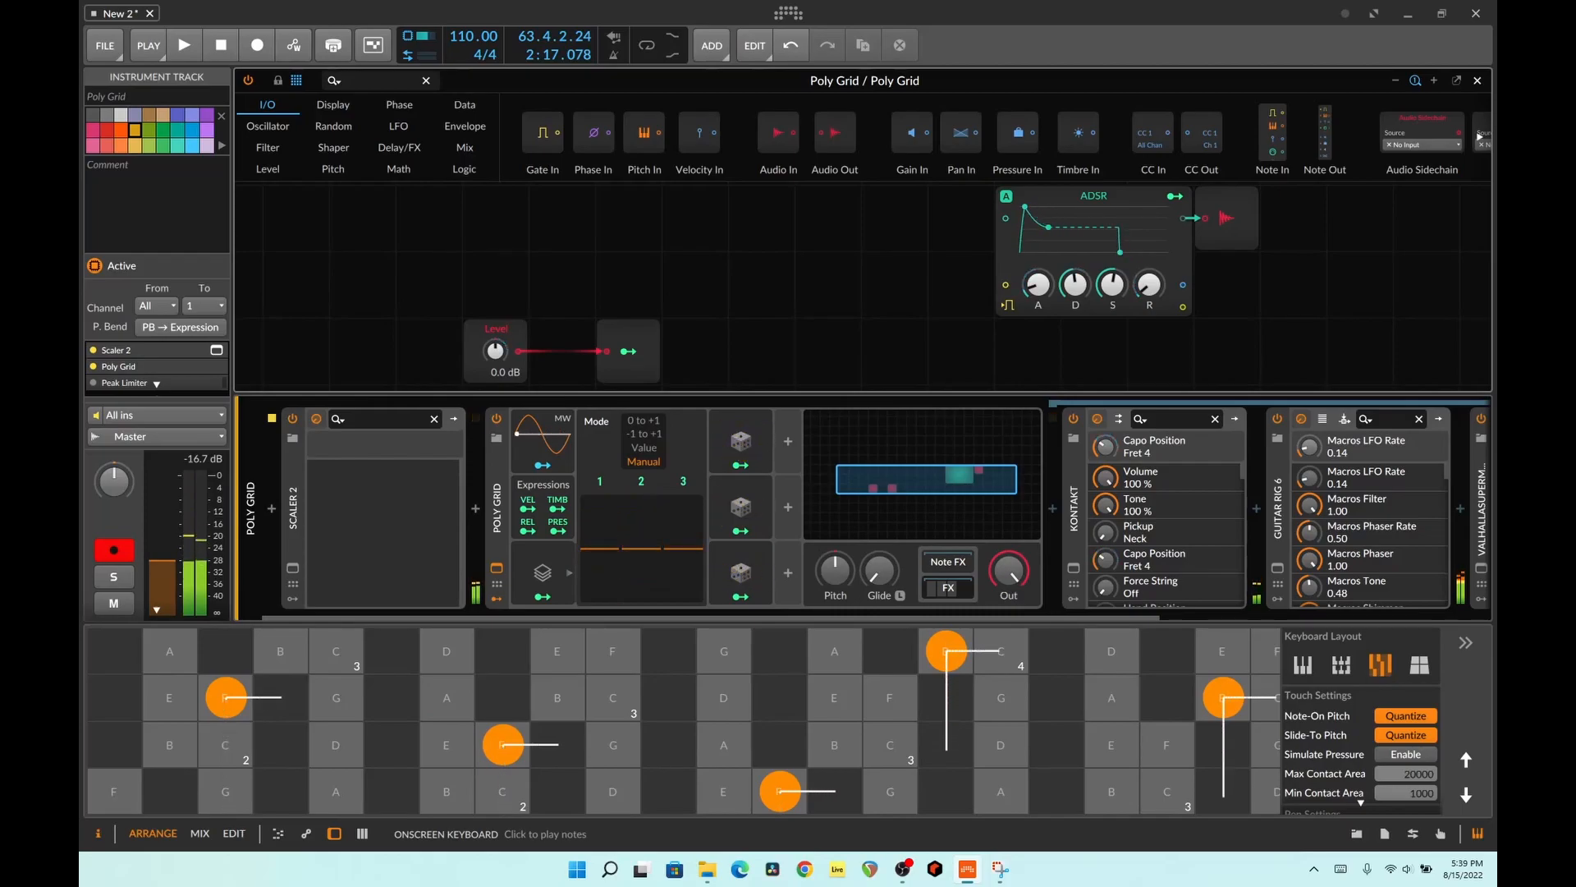
- Hide and reshow the Poly Grid's FX chain, and check the Level module's modulator output mapping against Kontakt's parameters
left_click(1161, 542)
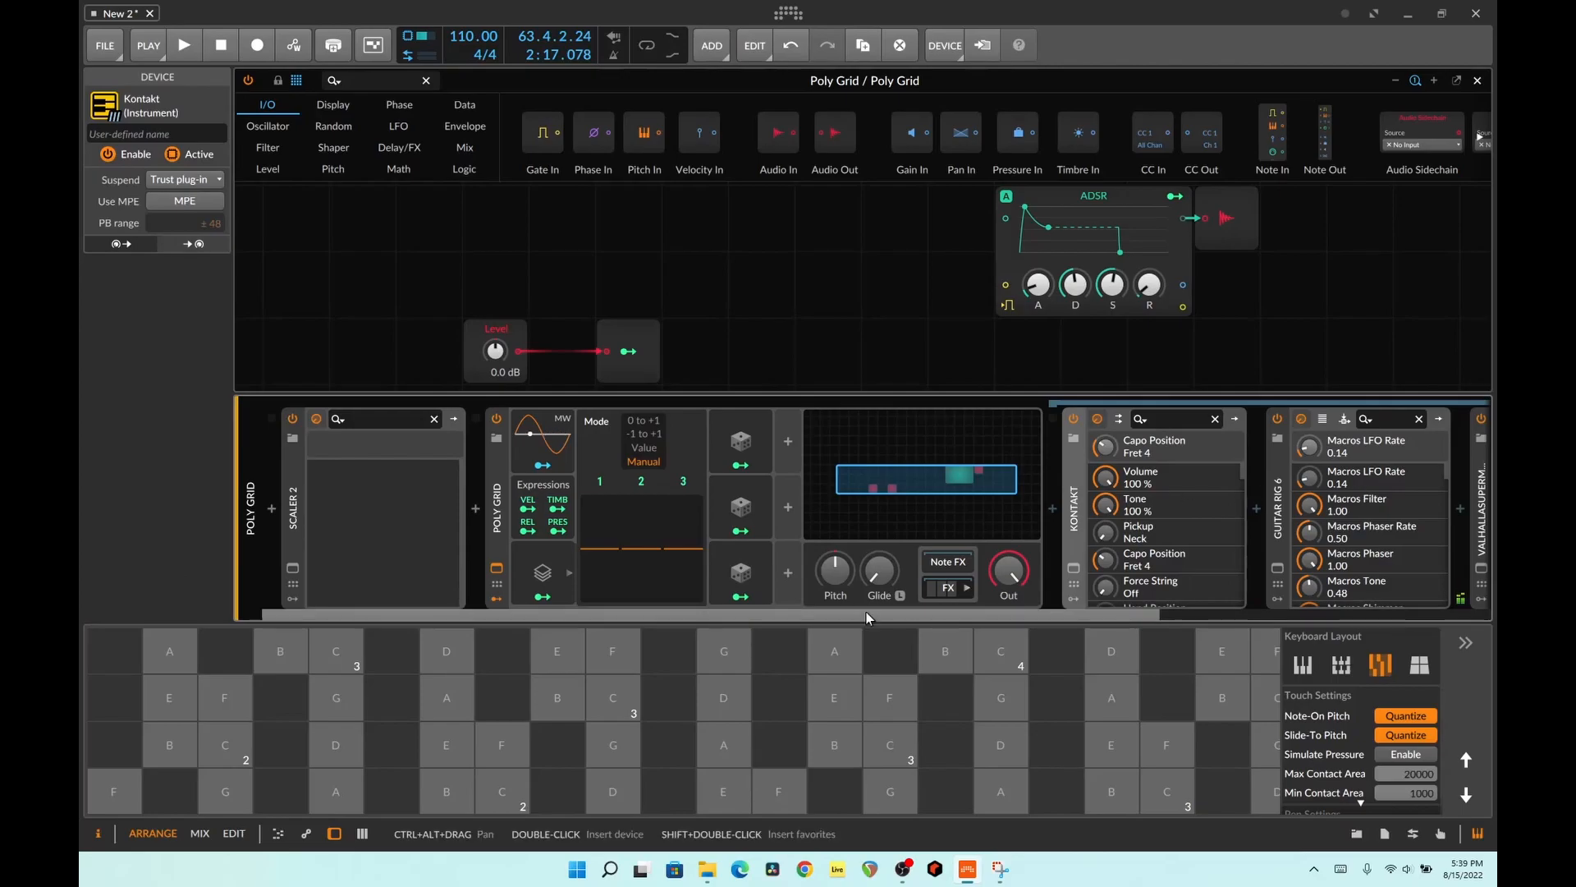
left_click(952, 587)
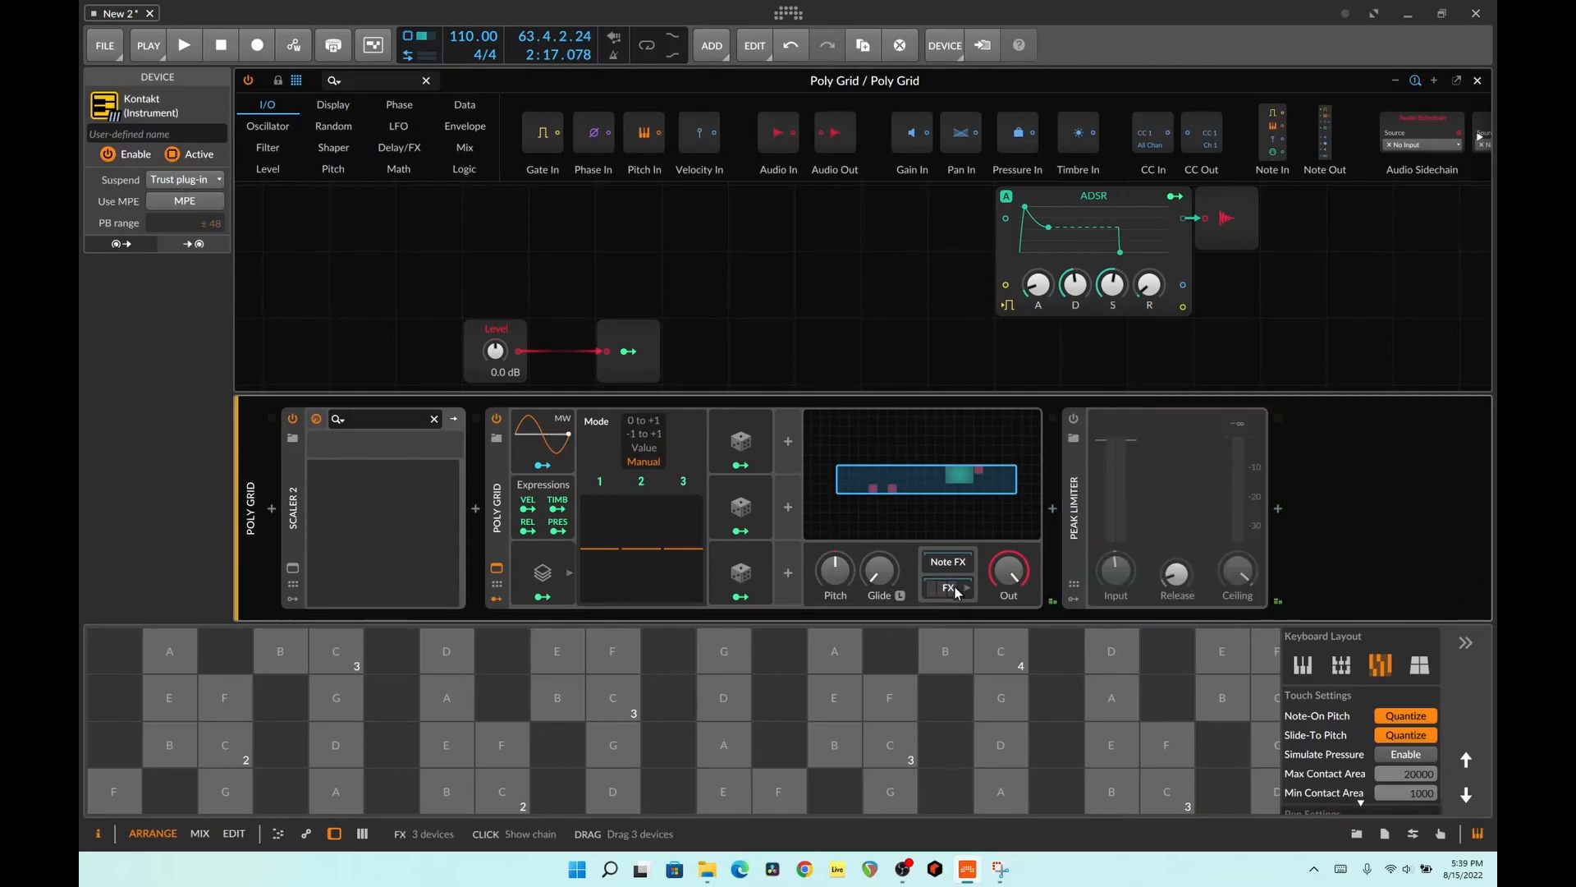
left_click(954, 586)
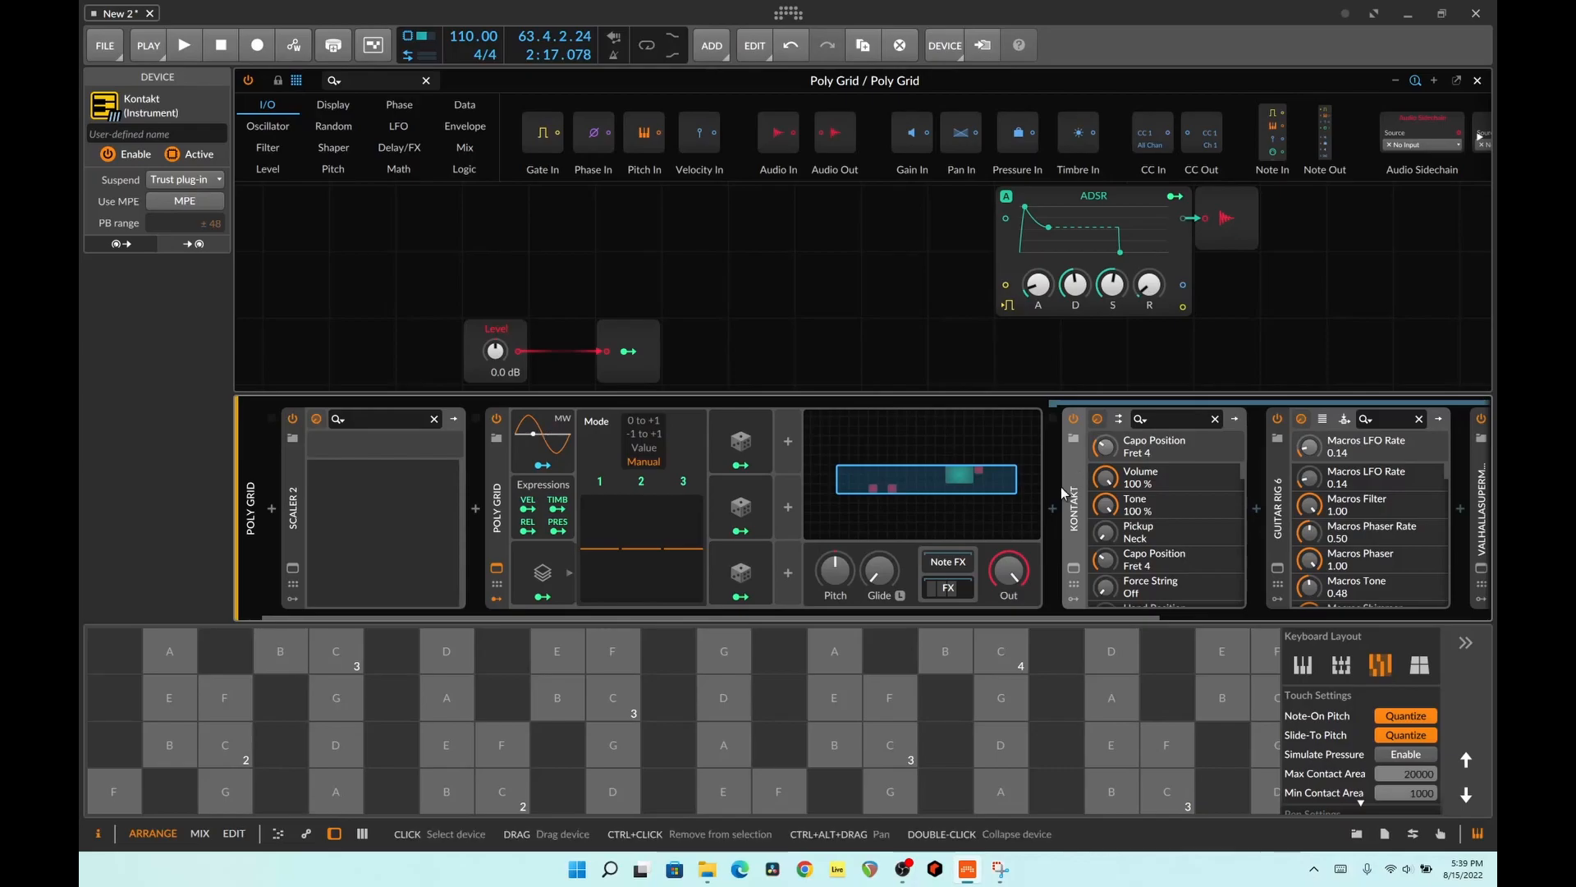
left_click(629, 353)
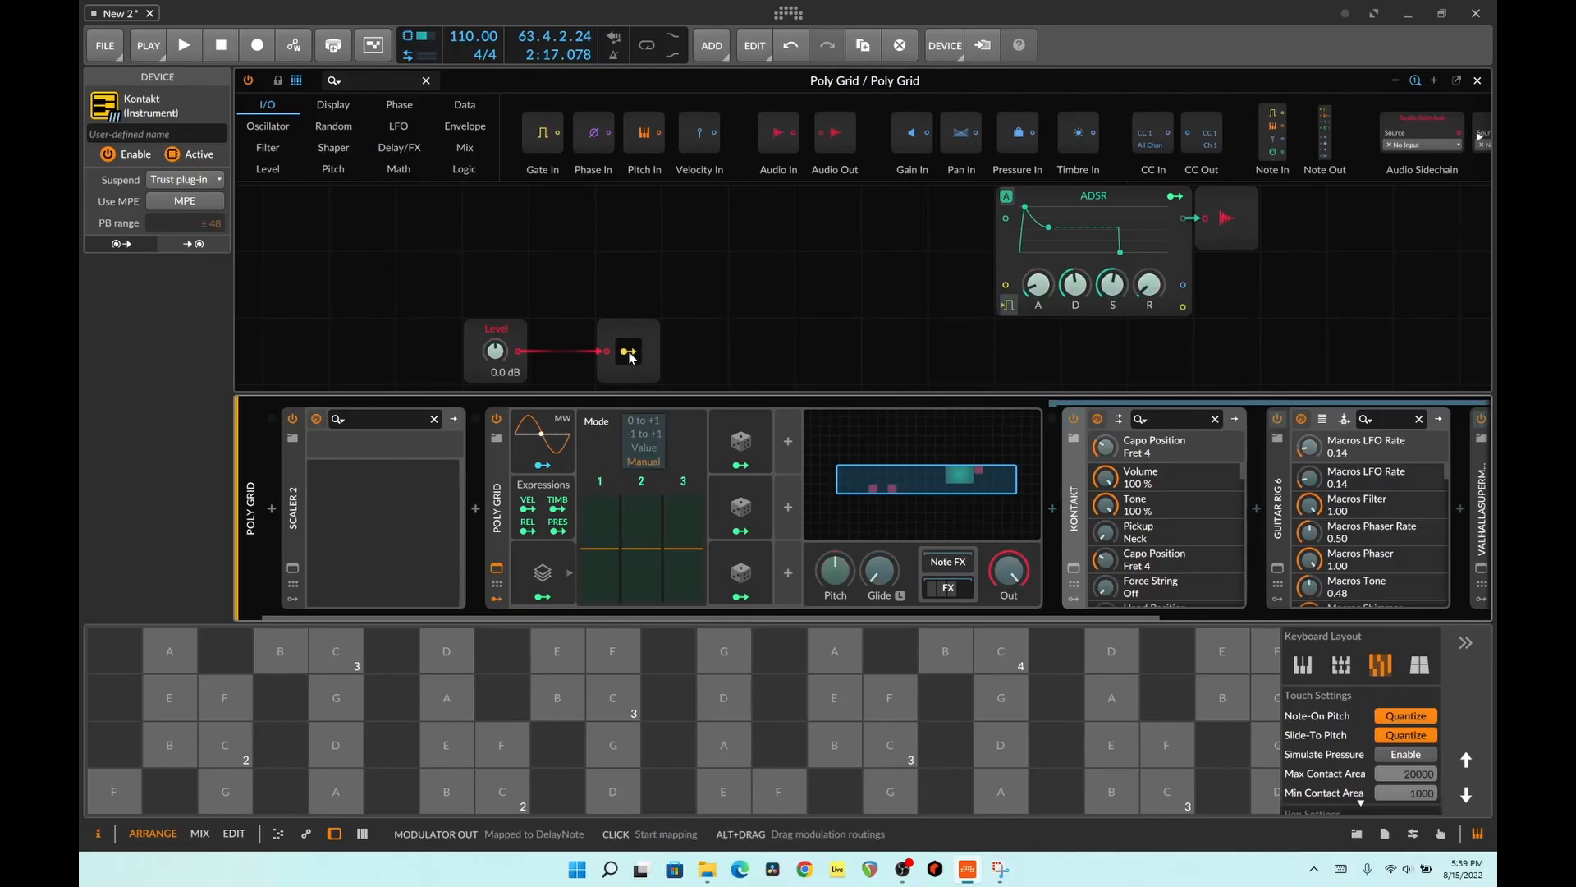
scroll(1102, 478, "down", 3)
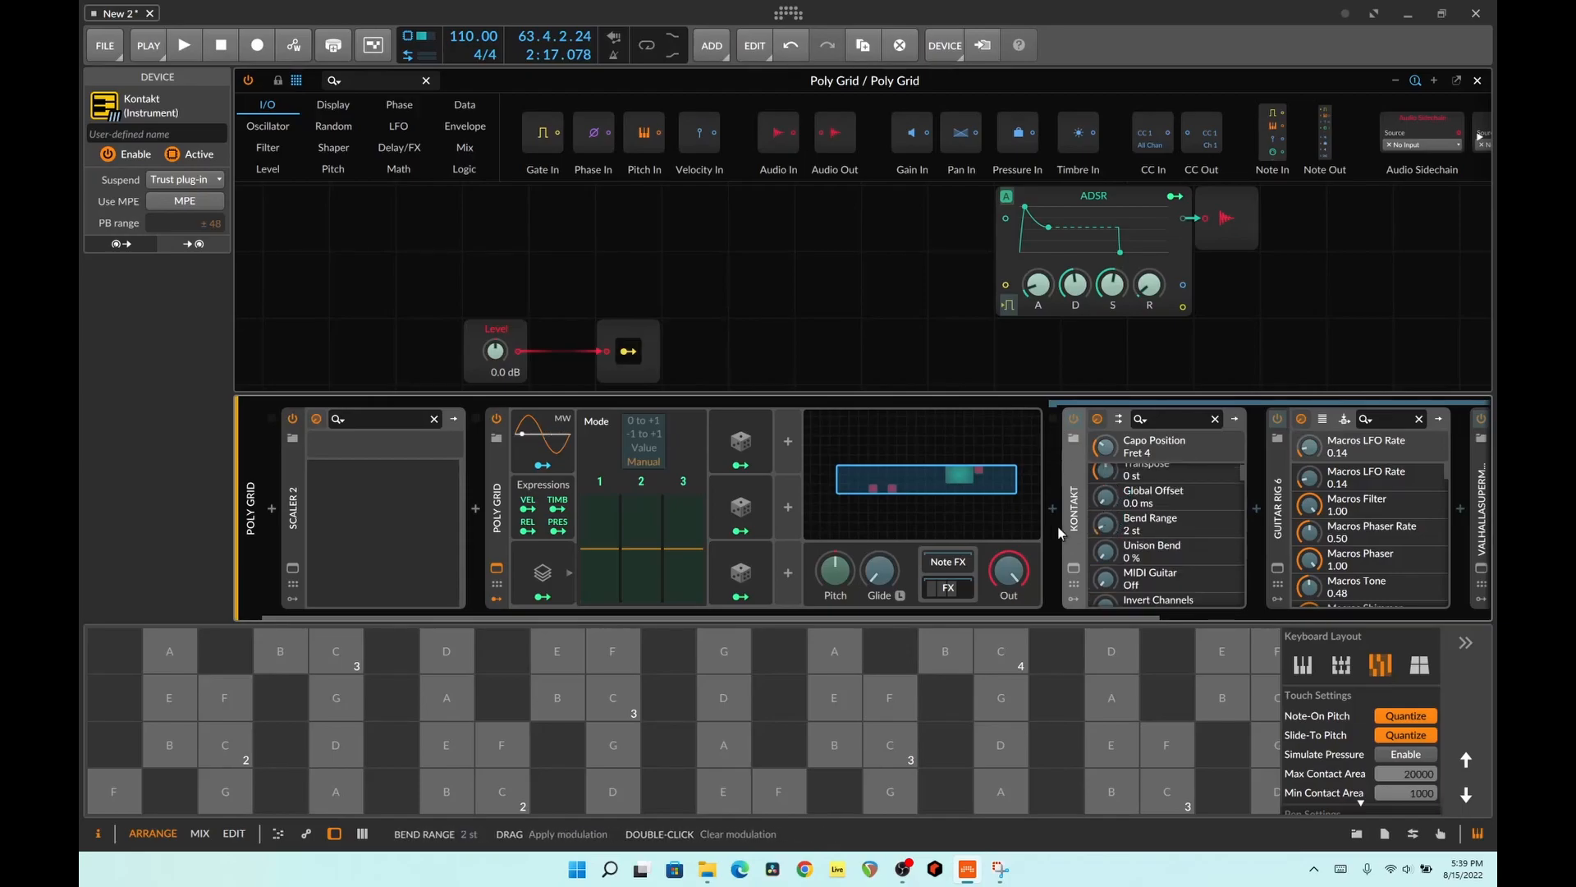
left_click(630, 353)
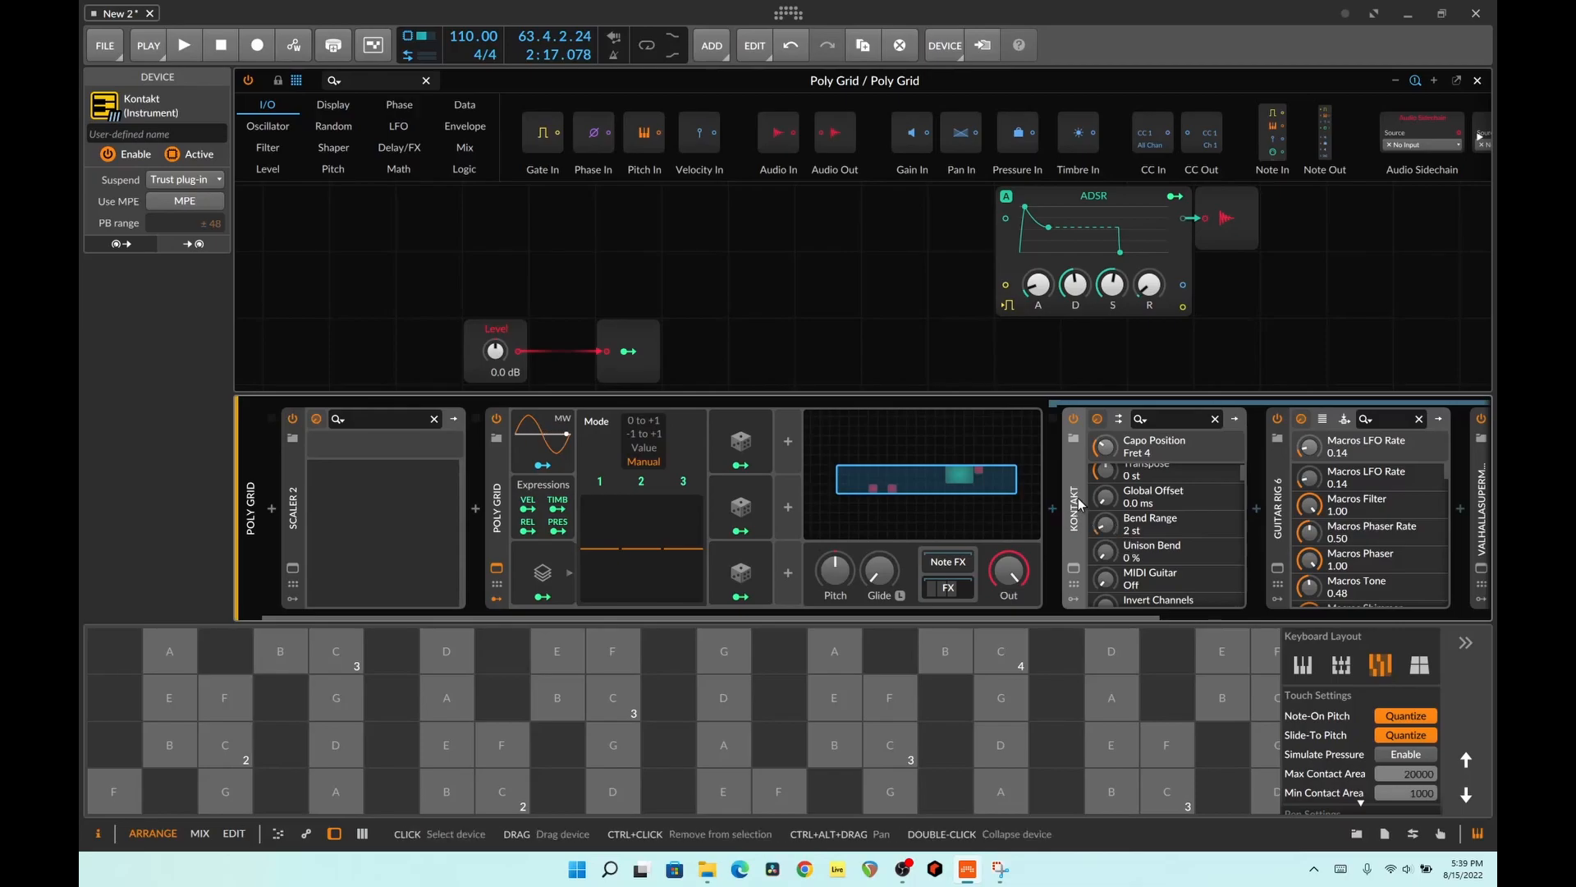
left_click(958, 592)
left_click(958, 591)
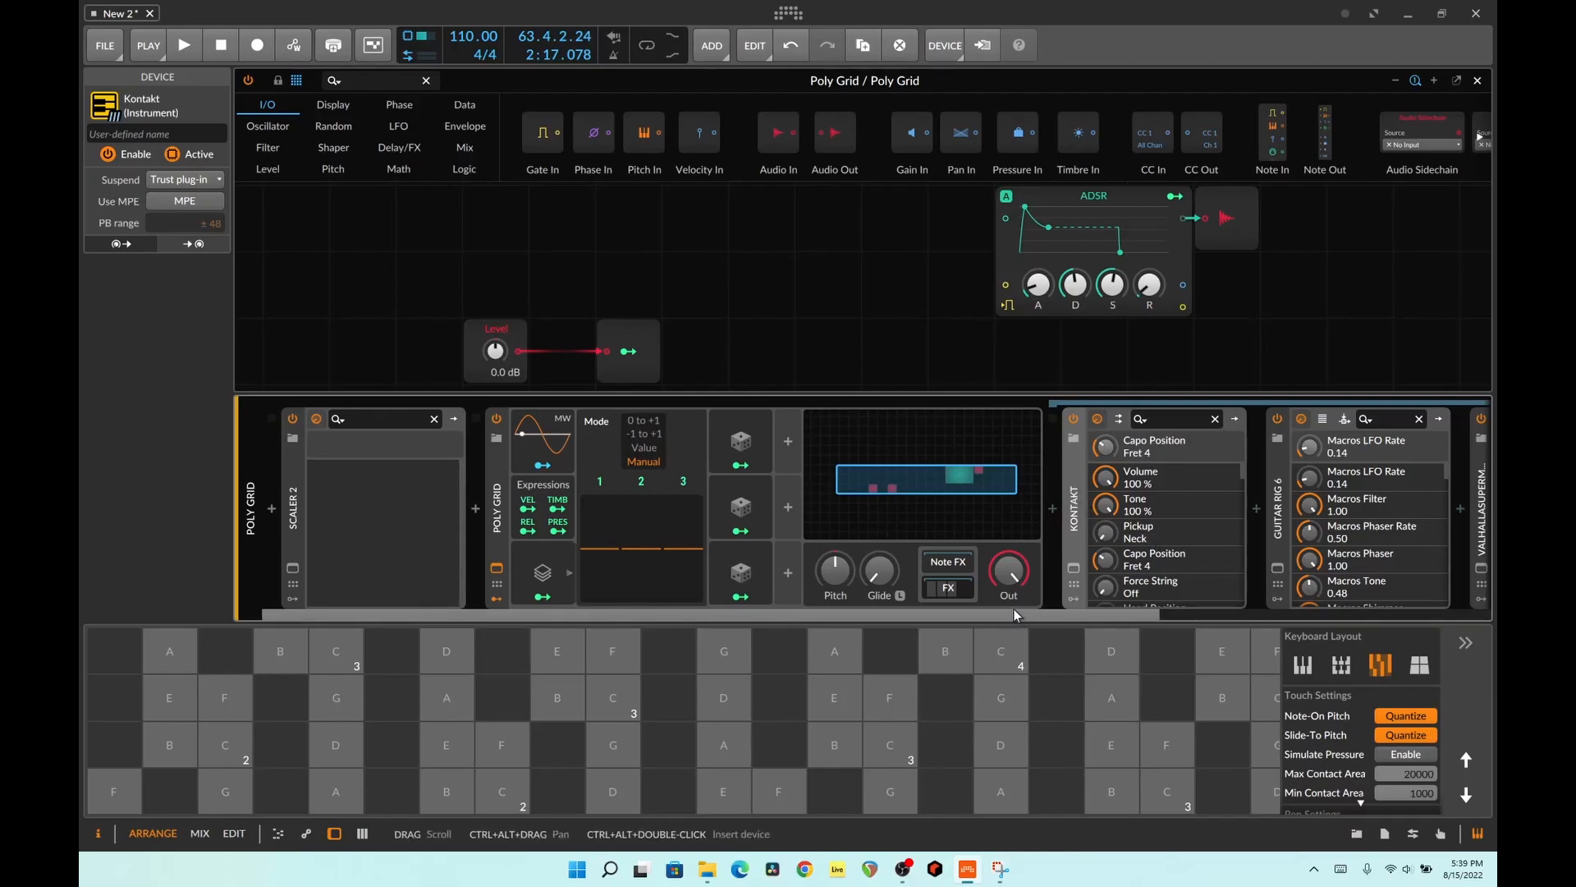
- Move ValhallaSupermassive, Guitar Rig 6 and Kontakt out of the Poly Grid's FX chain onto the track, before the Peak Limiter
left_click_drag(1013, 615, 1313, 624)
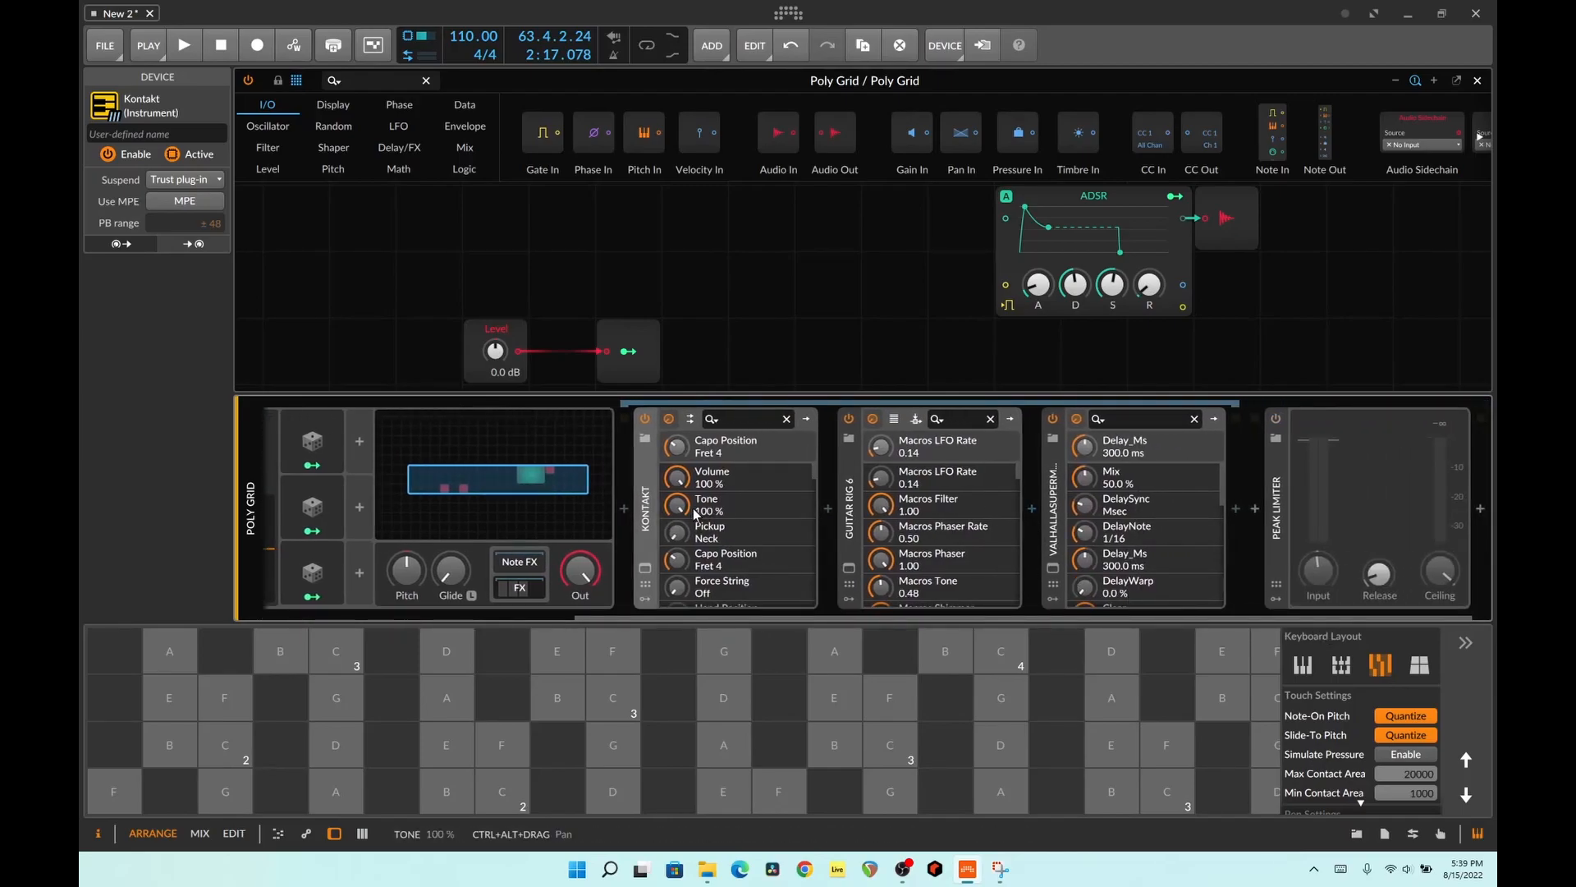
left_click_drag(1059, 526, 1124, 526)
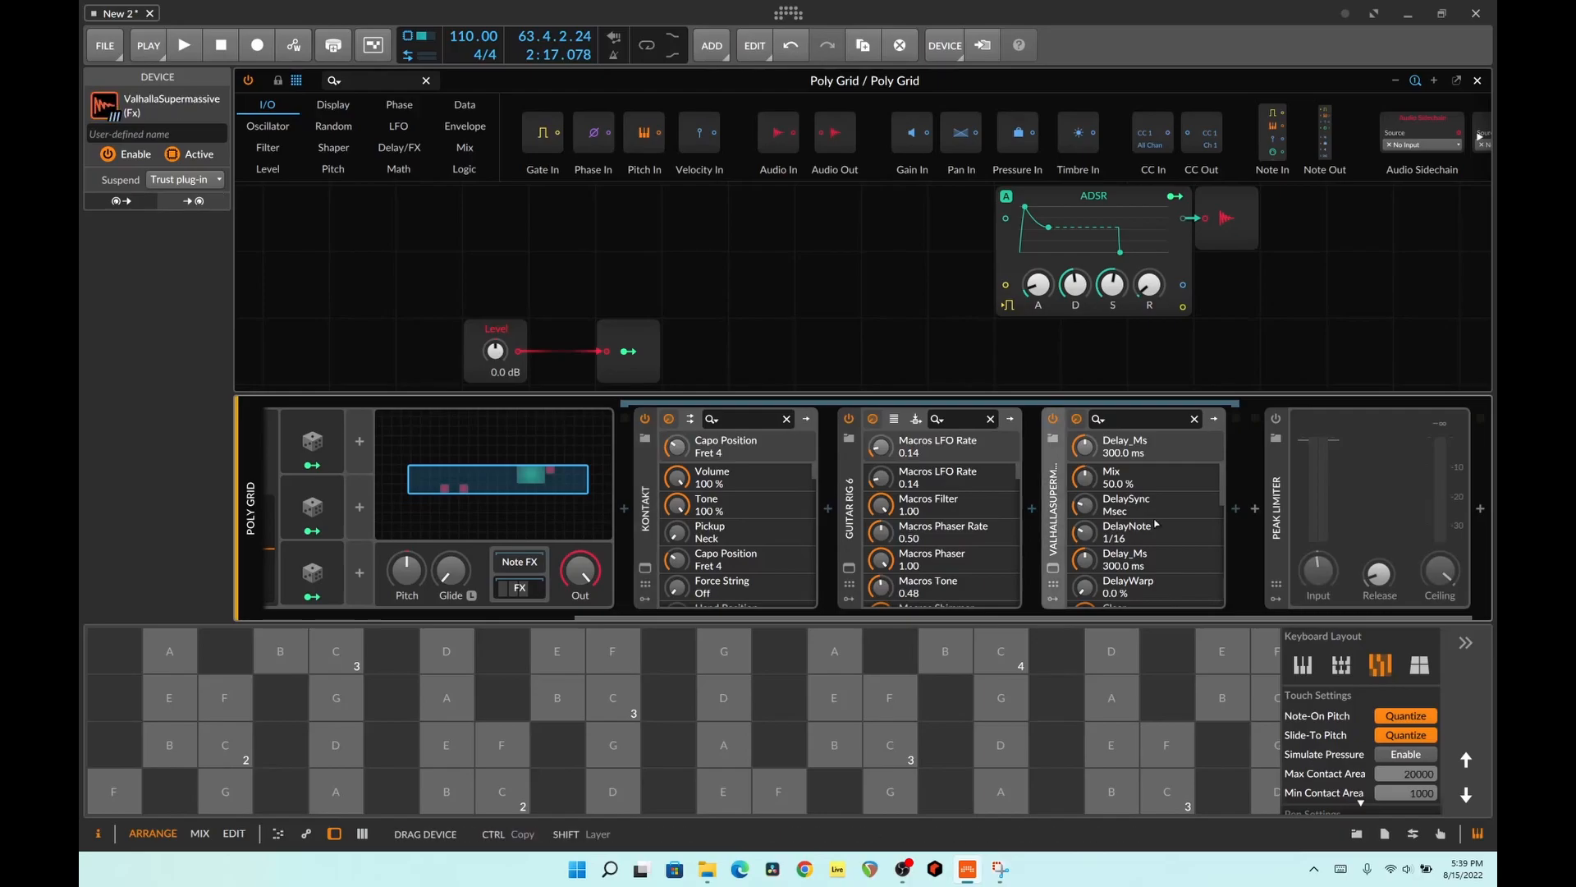
left_click_drag(1265, 518, 1264, 518)
left_click_drag(852, 531, 1054, 525)
left_click(788, 535)
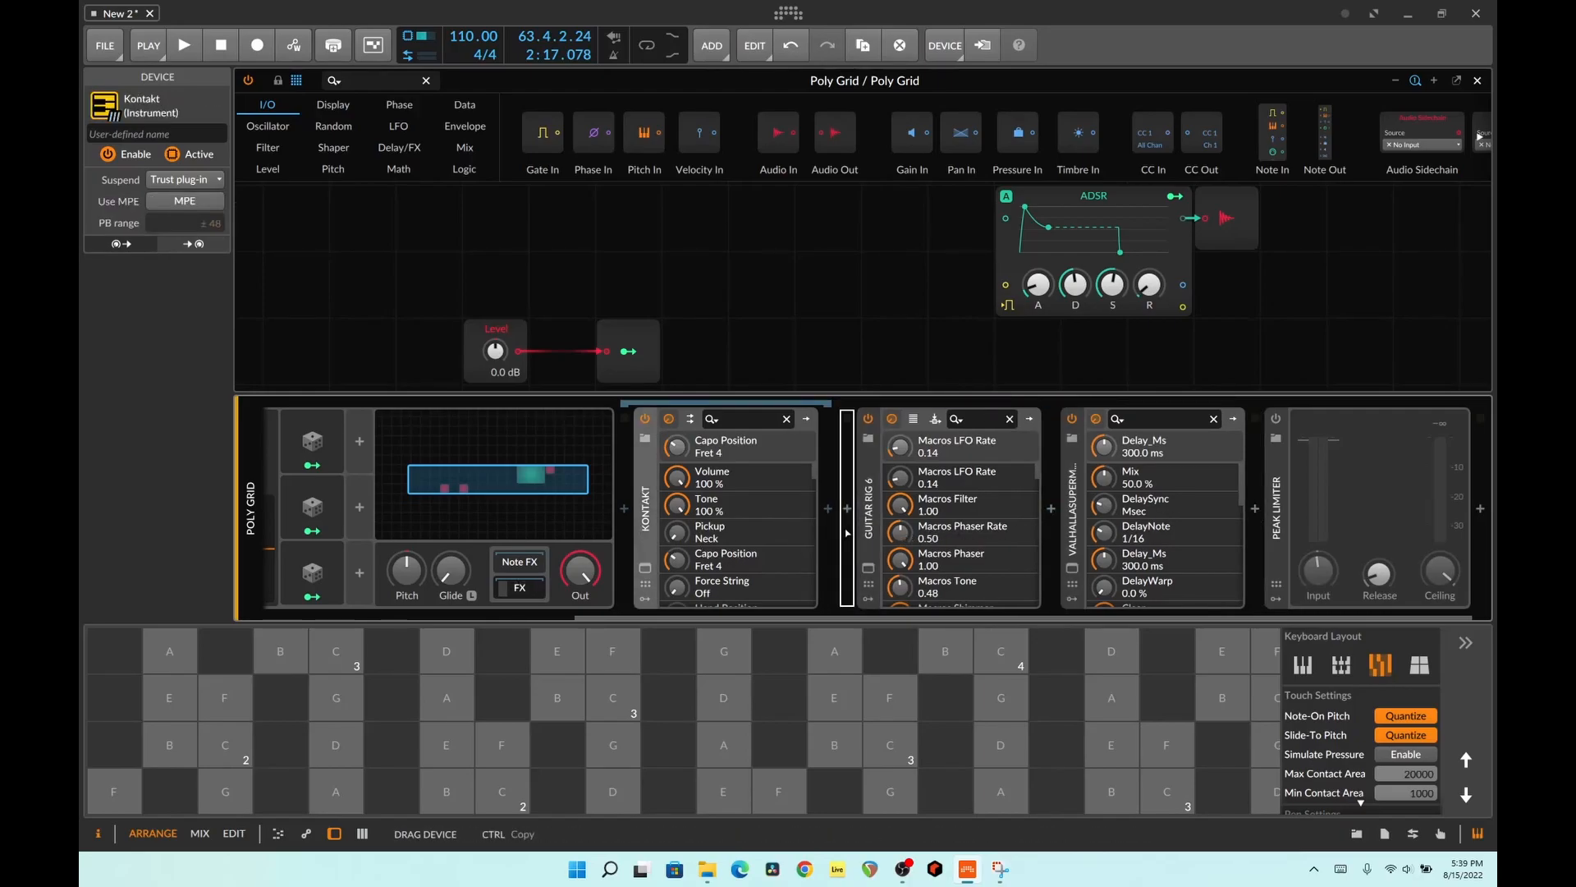
left_click_drag(847, 532, 845, 534)
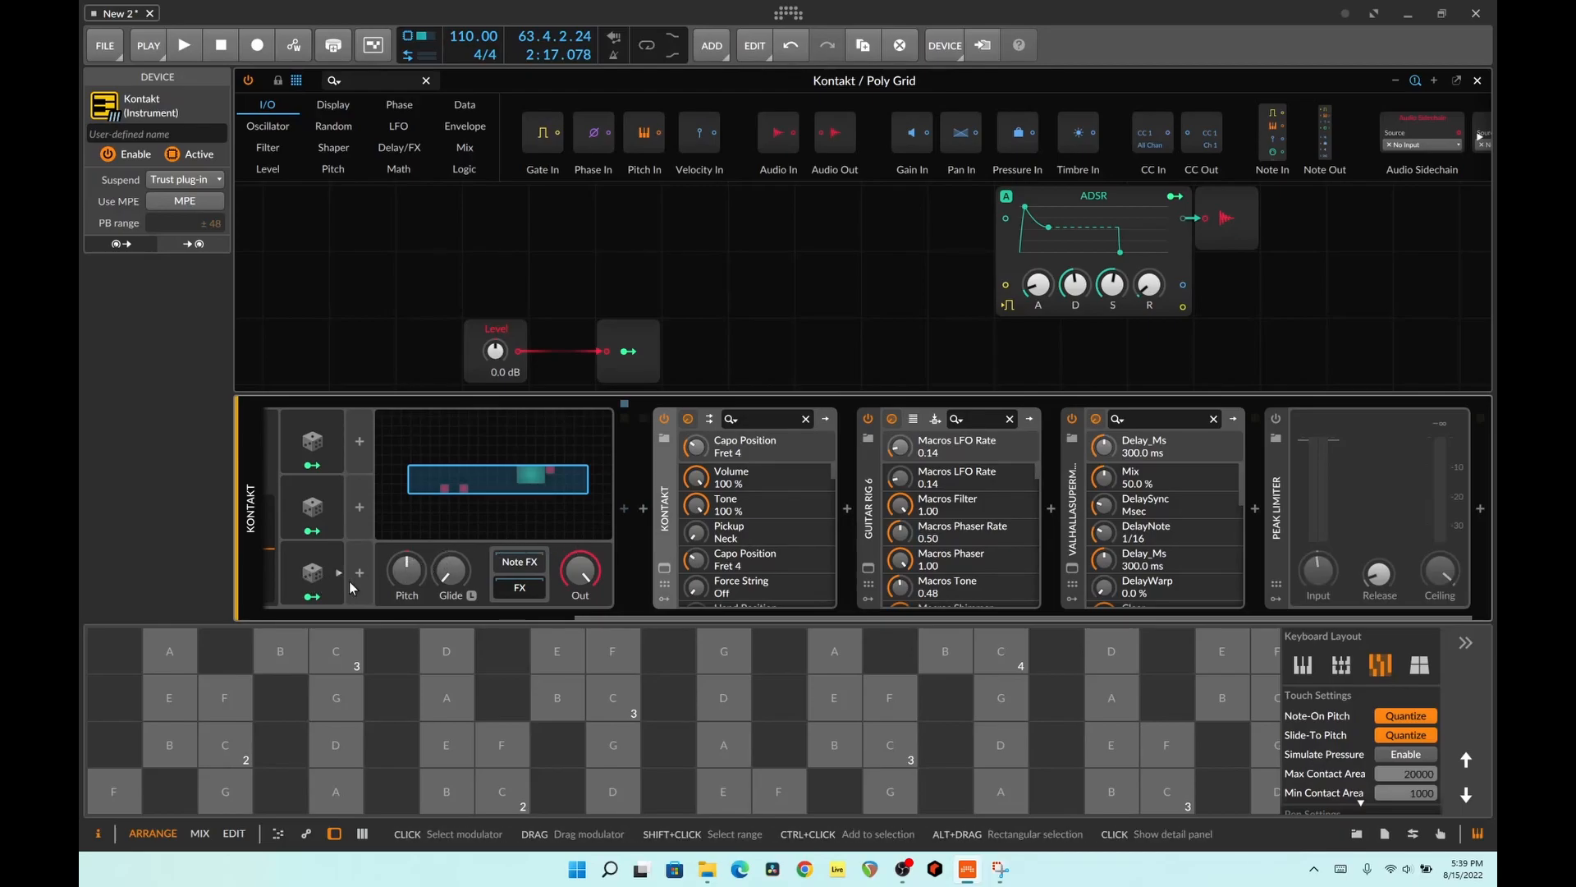
- Examine the Voice Stack modulator's mappings, audition a C note, and check the capo in the Kontakt window before closing it
left_click_drag(657, 619, 539, 618)
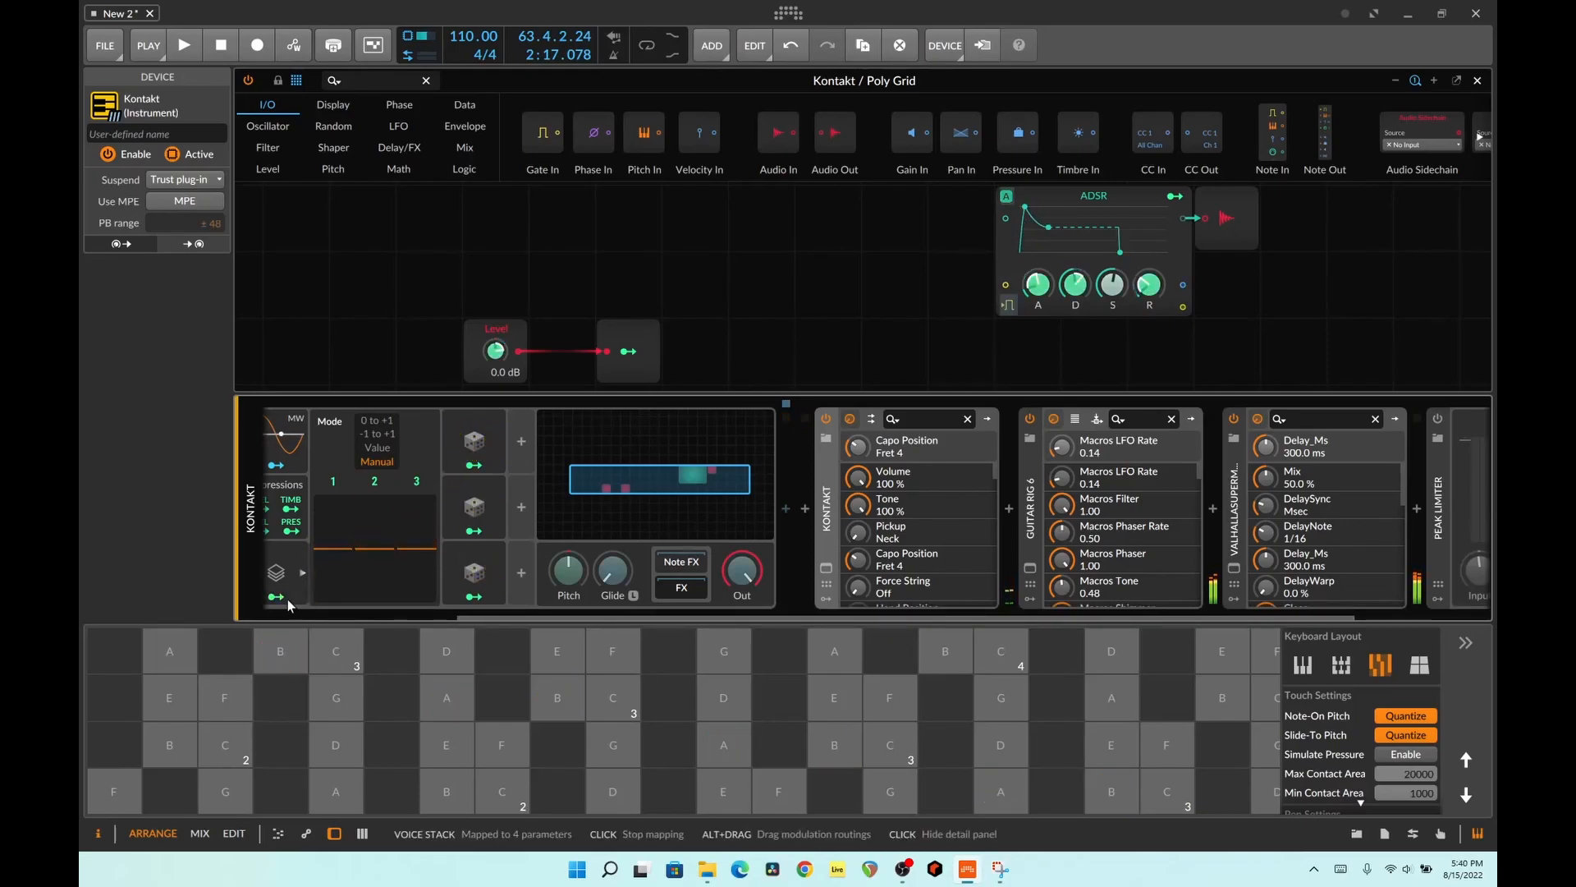
left_click(1075, 562)
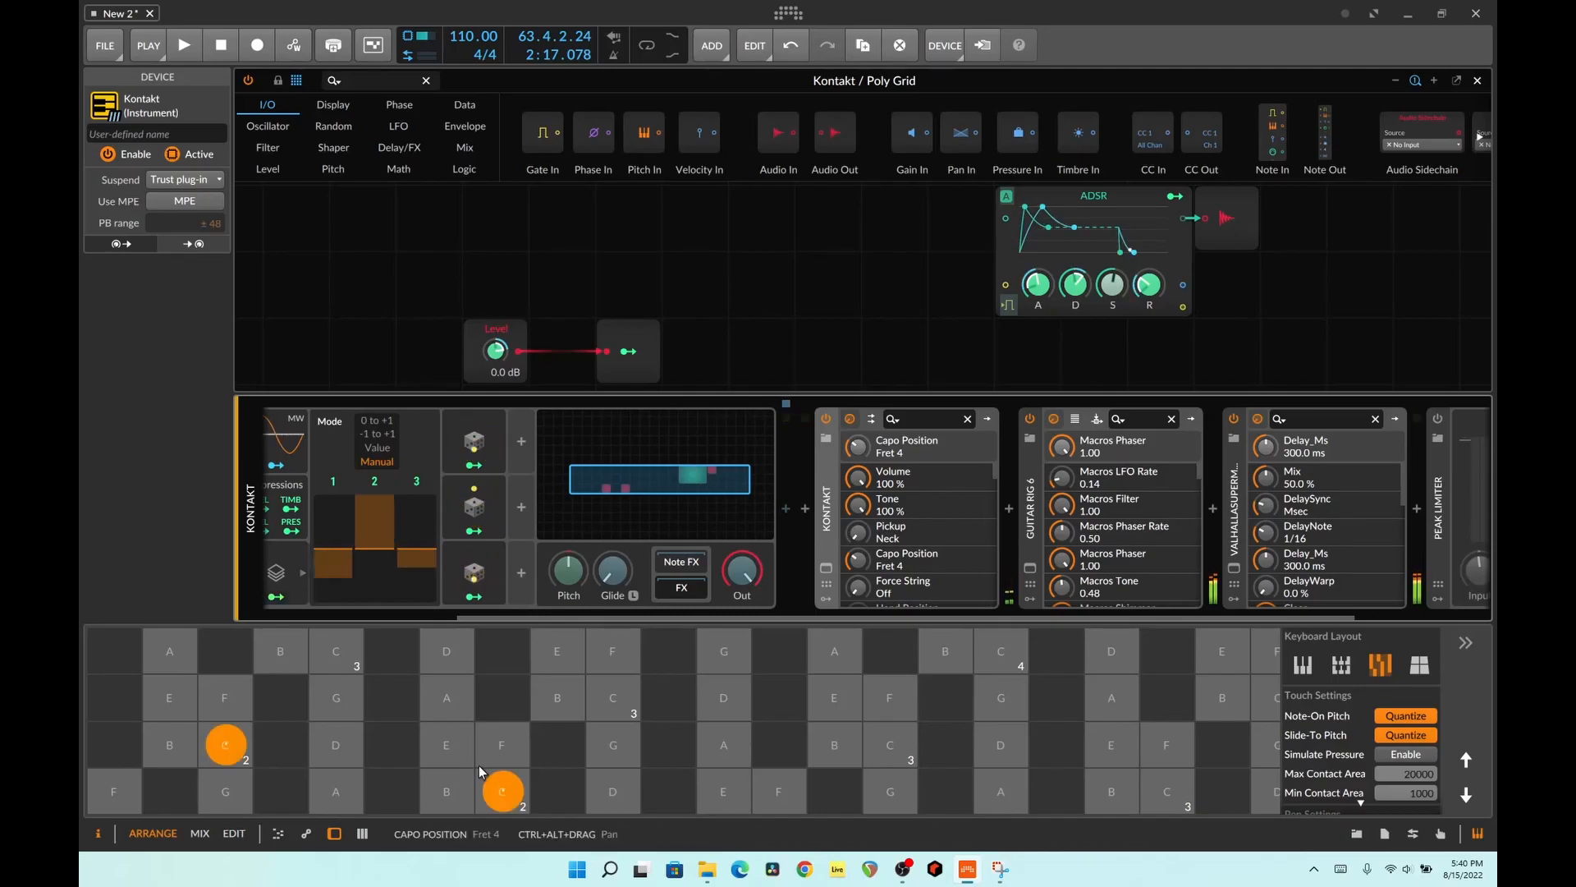
left_click(826, 567)
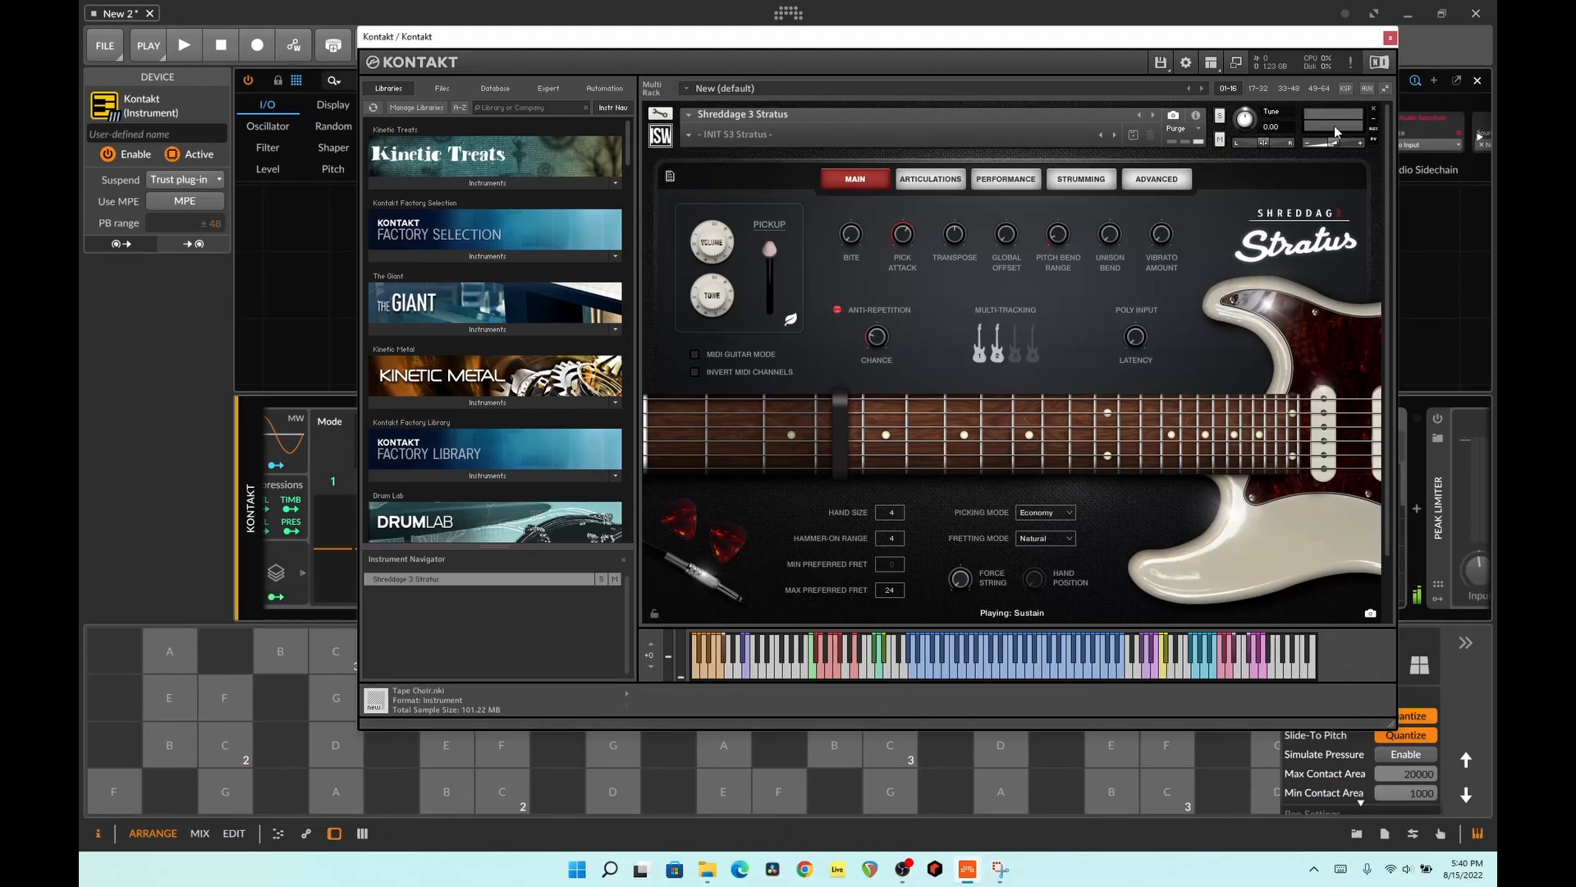
left_click(1389, 37)
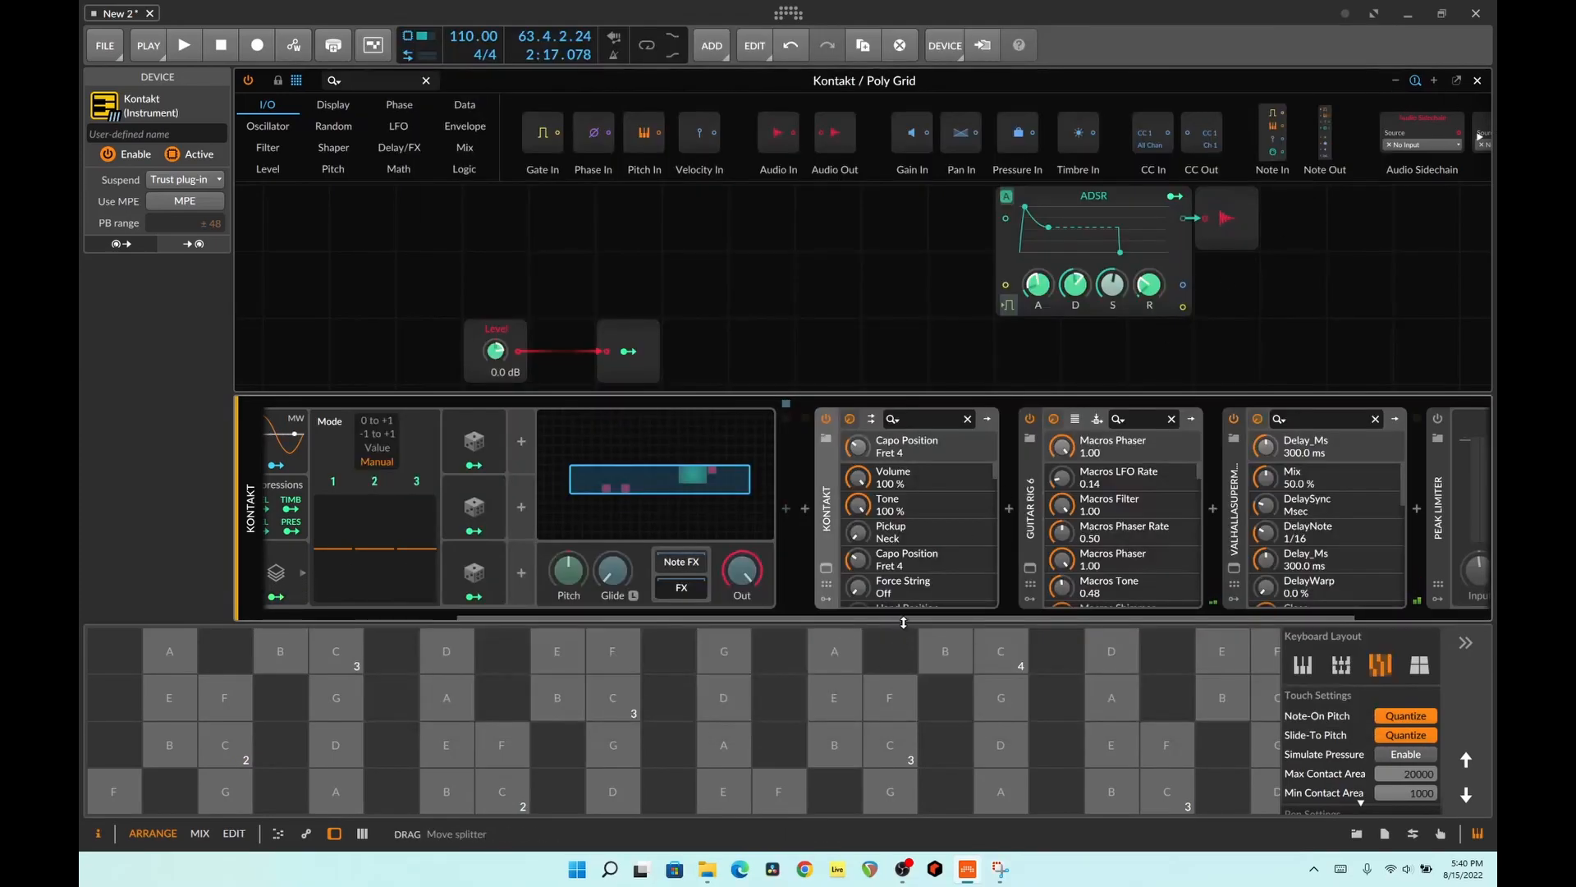
- Open the Scaler 2 window, audition B and other notes to check which notes it receives, and close the window
left_click_drag(909, 619, 443, 635)
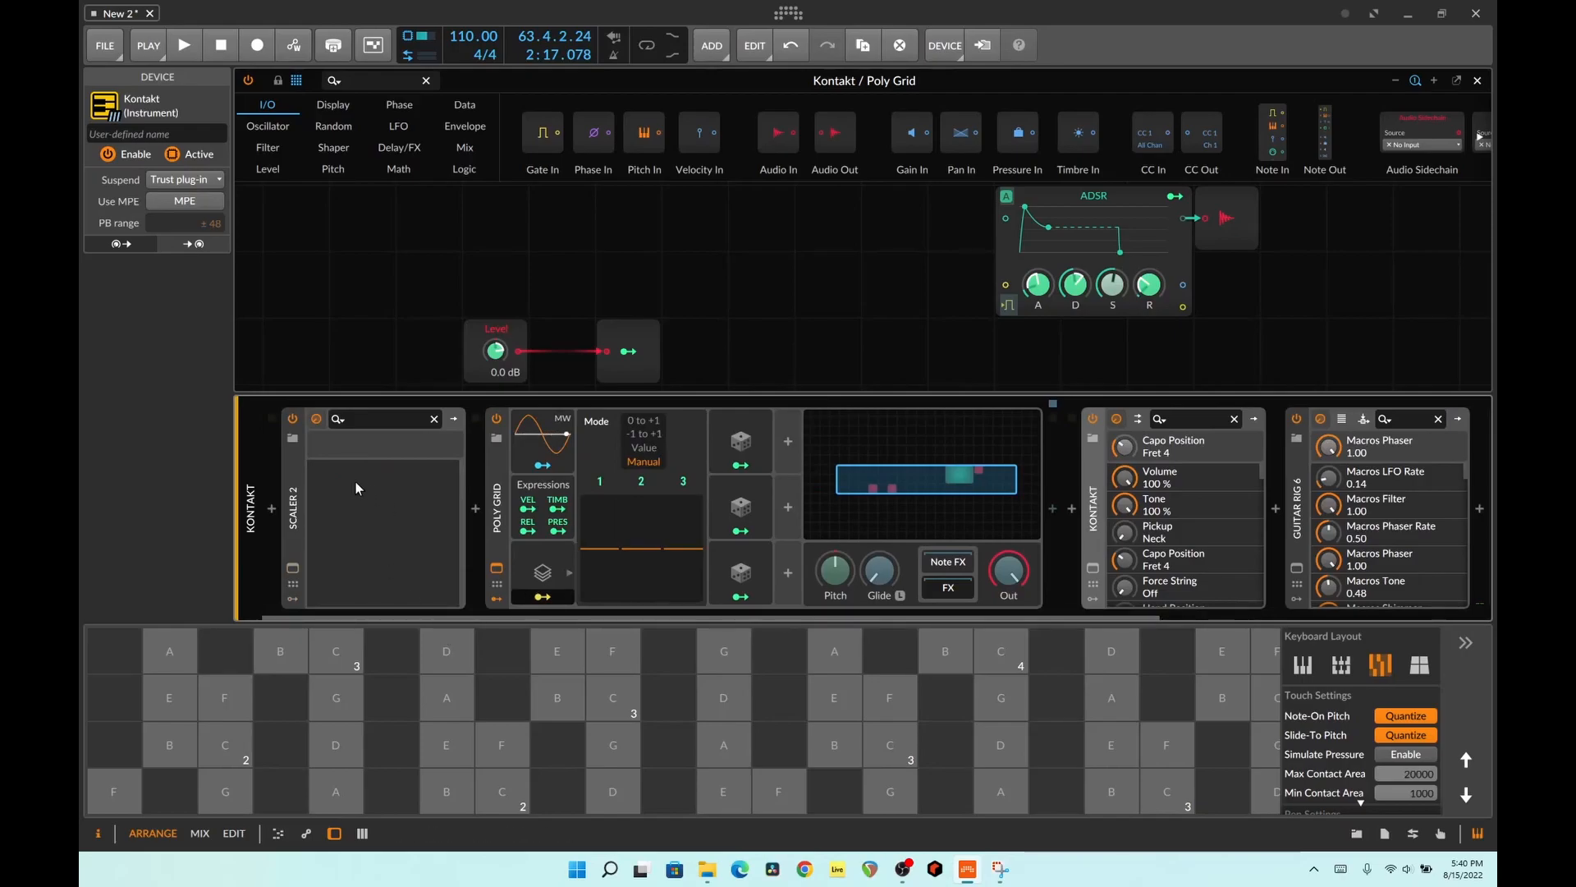
left_click(292, 567)
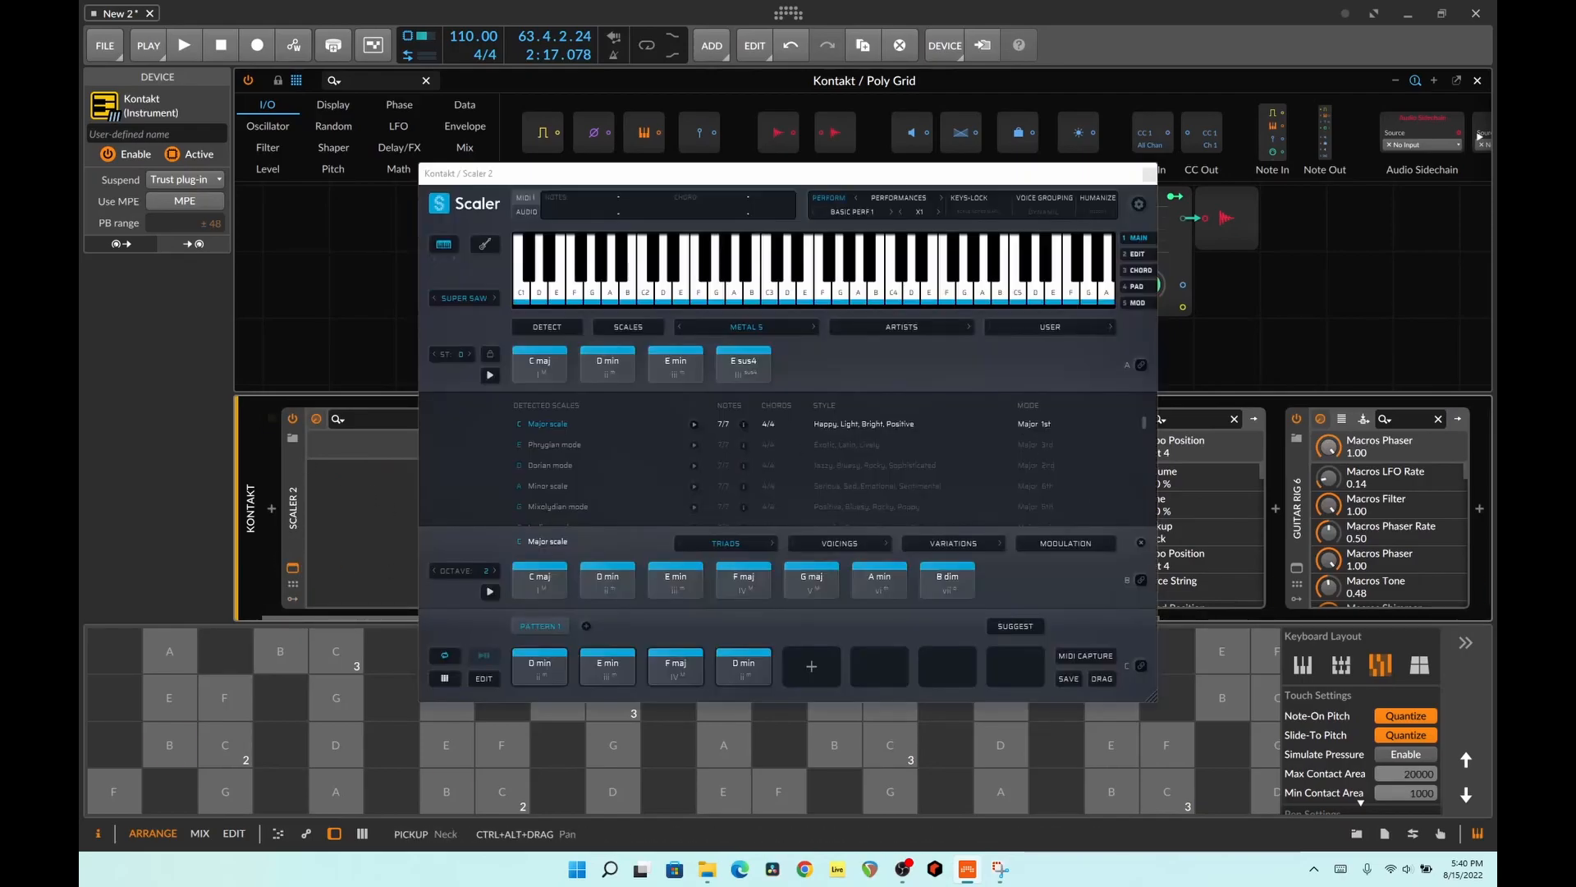
left_click(447, 791)
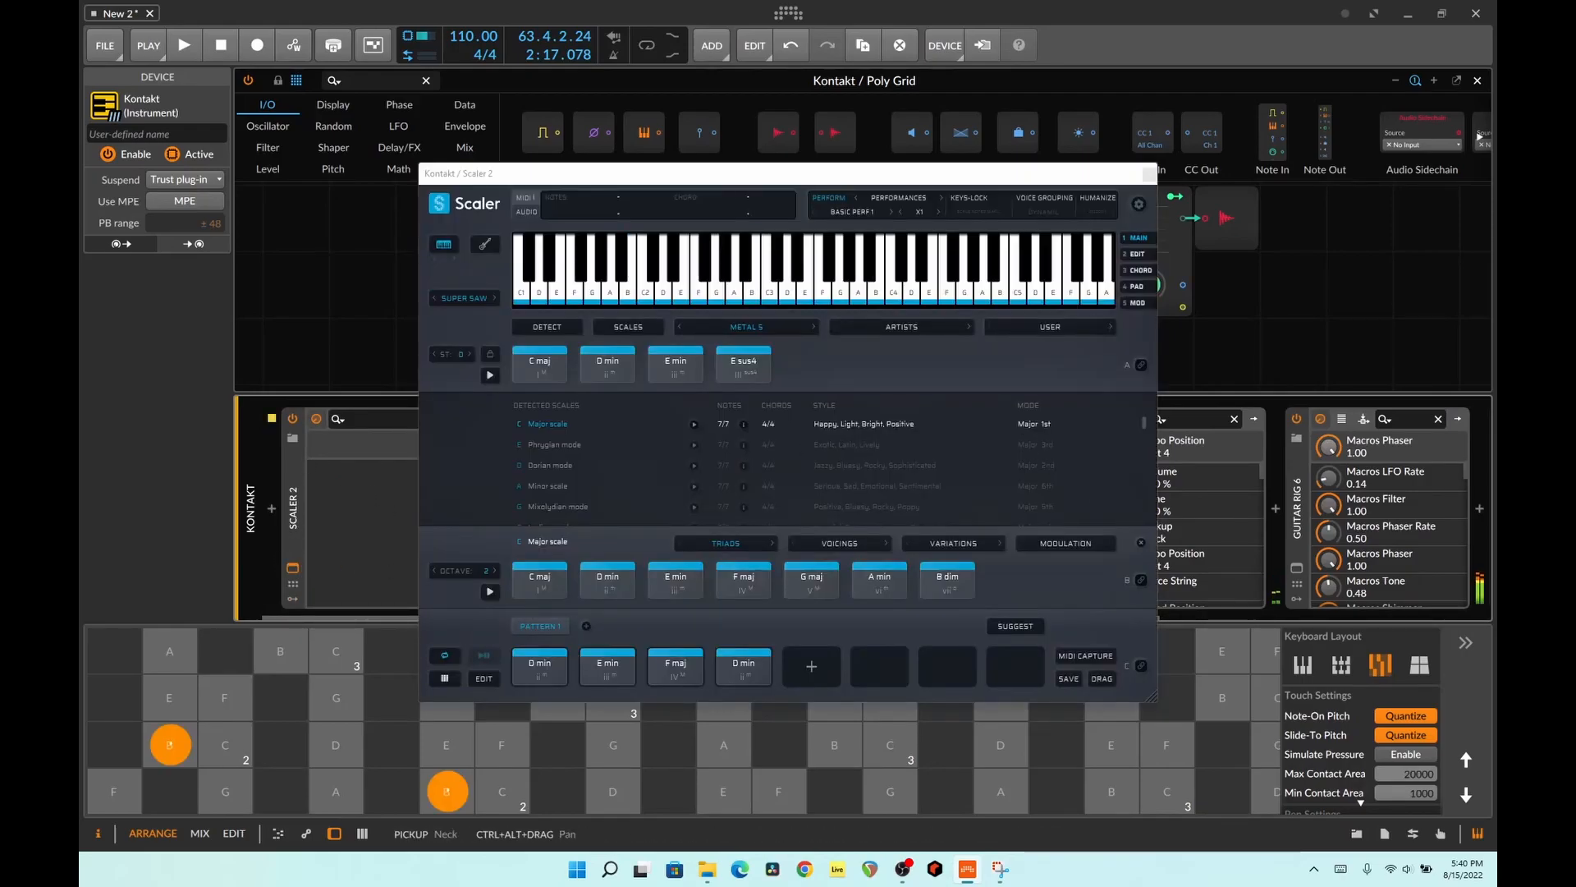
left_click(613, 791)
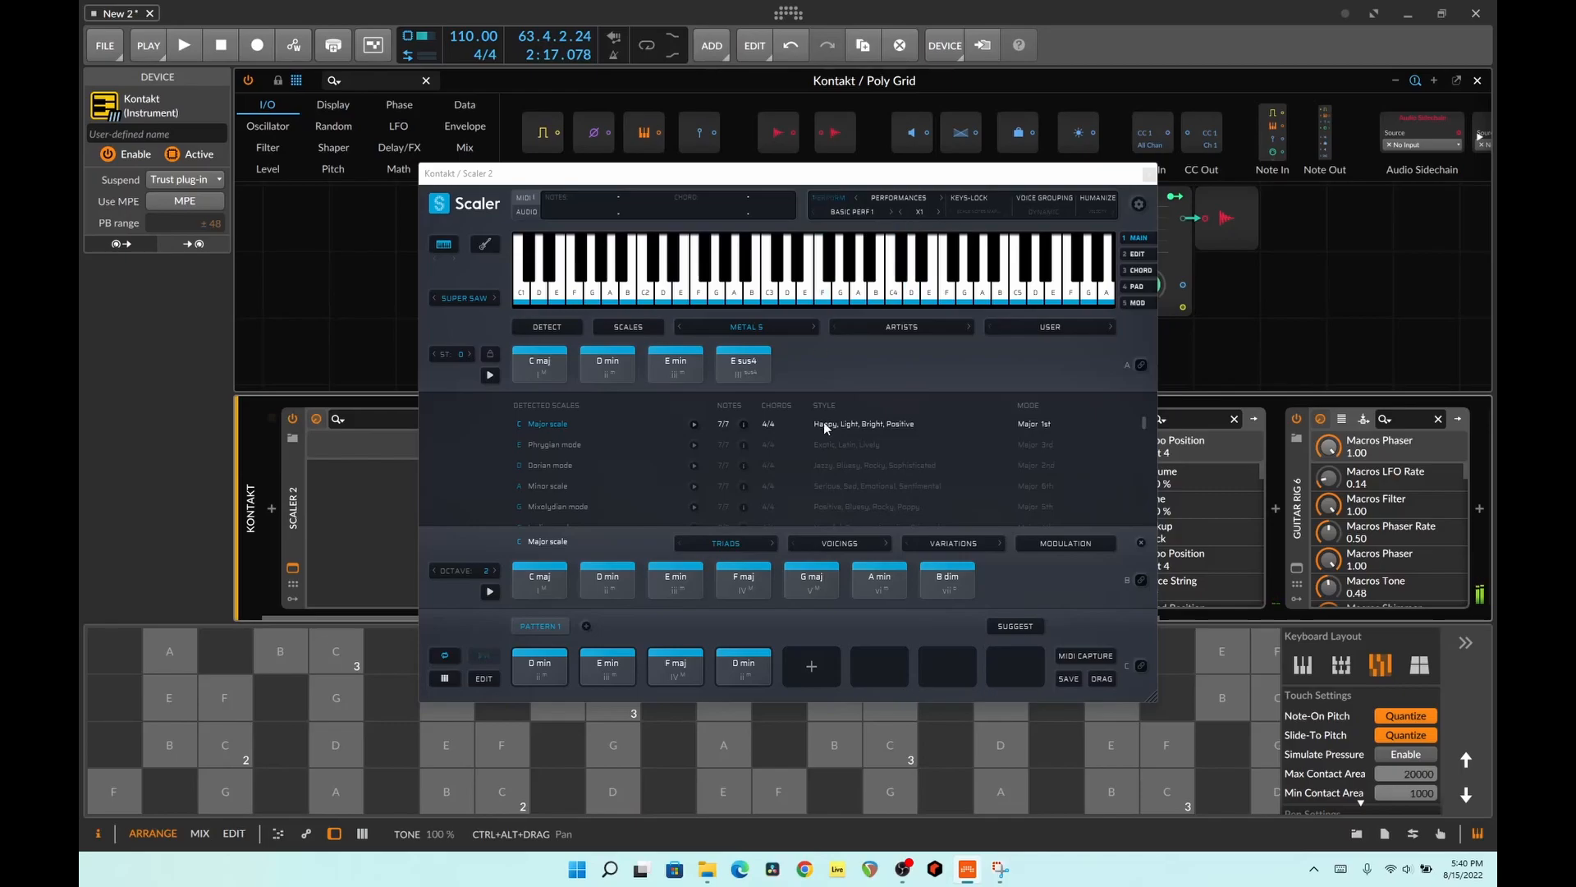
left_click(447, 791)
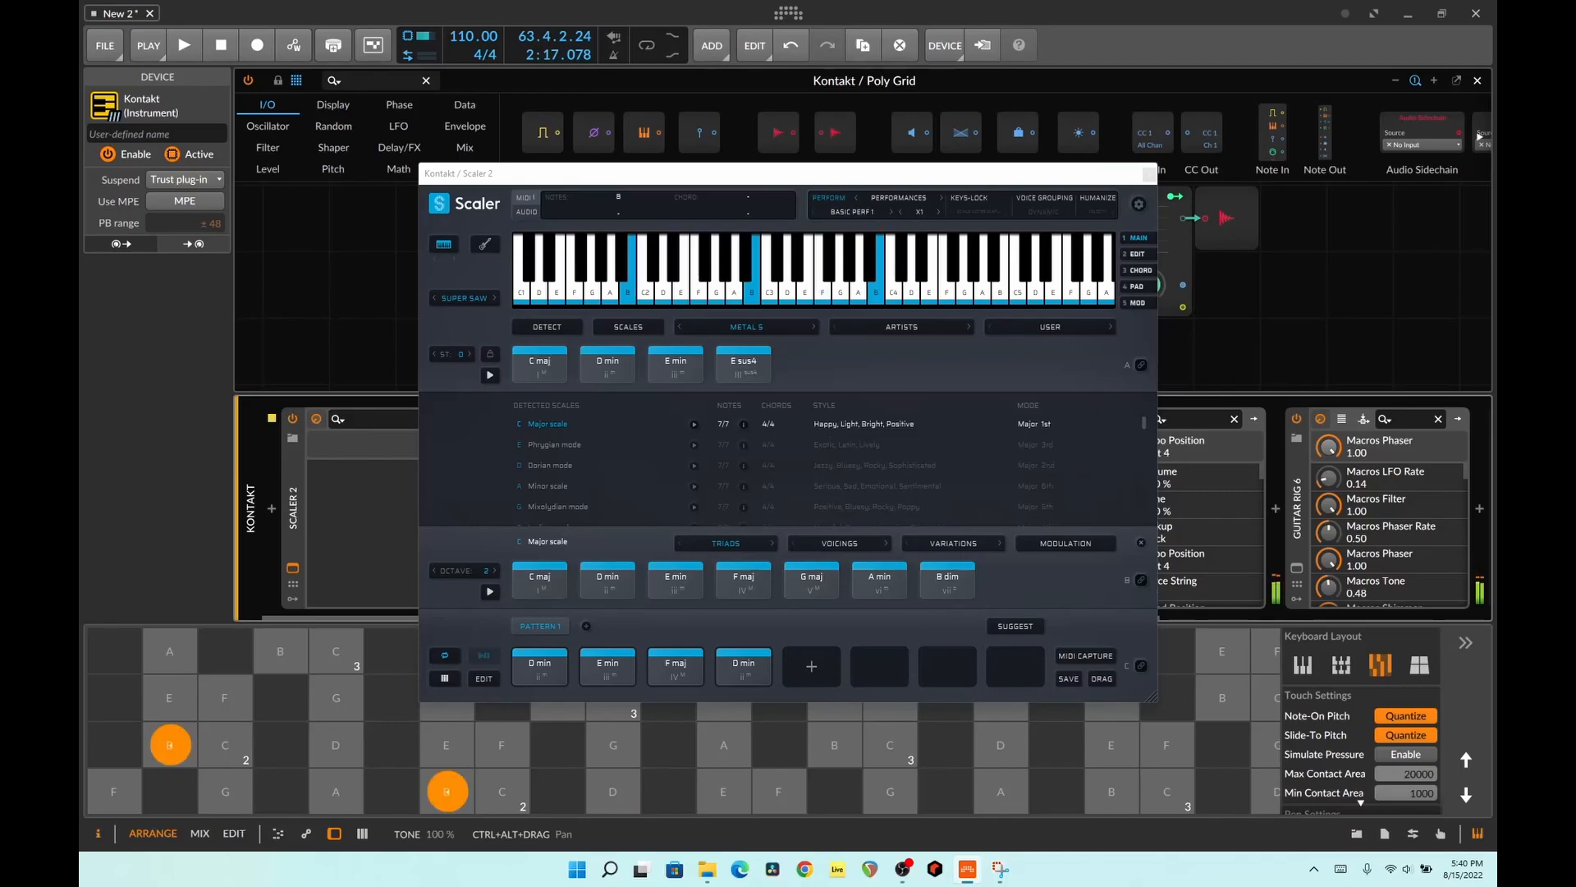
left_click_drag(198, 743, 321, 745)
left_click(538, 361)
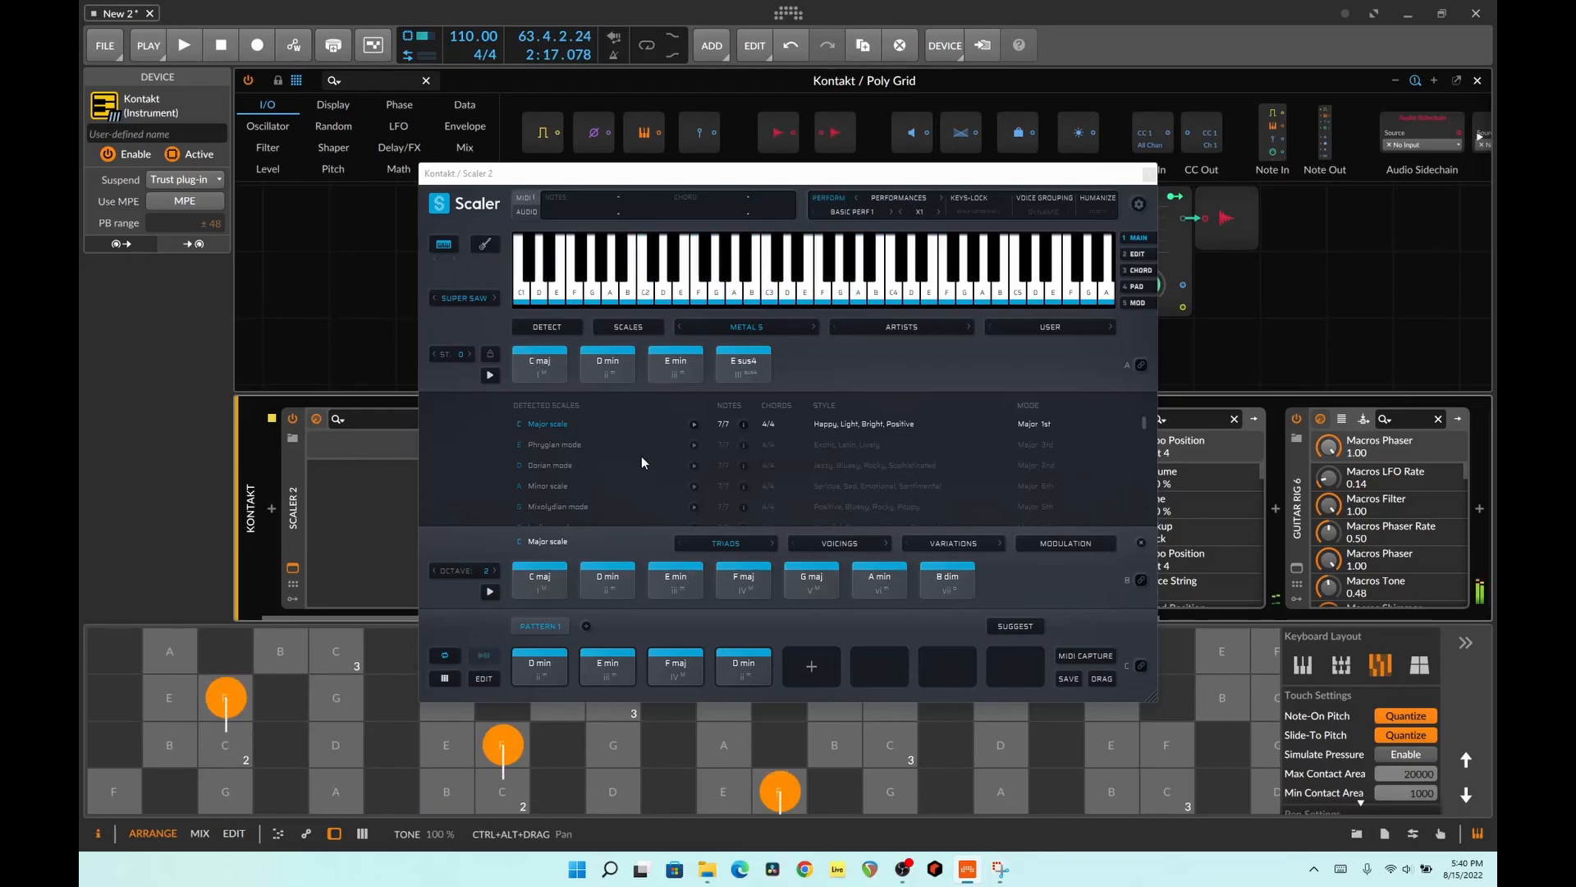
left_click(436, 798)
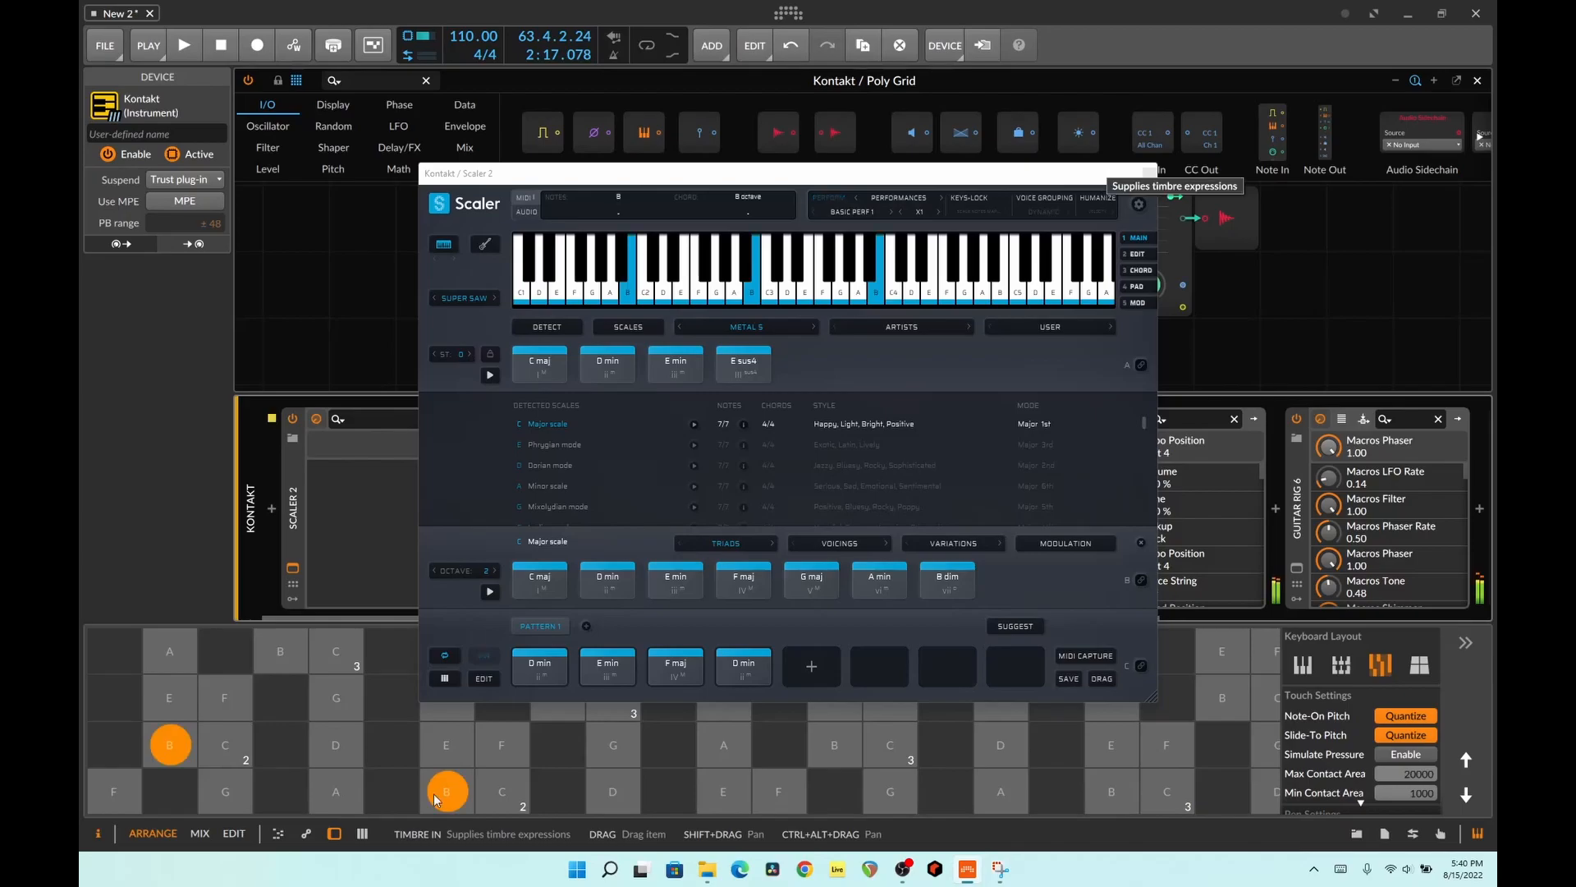
left_click(1149, 173)
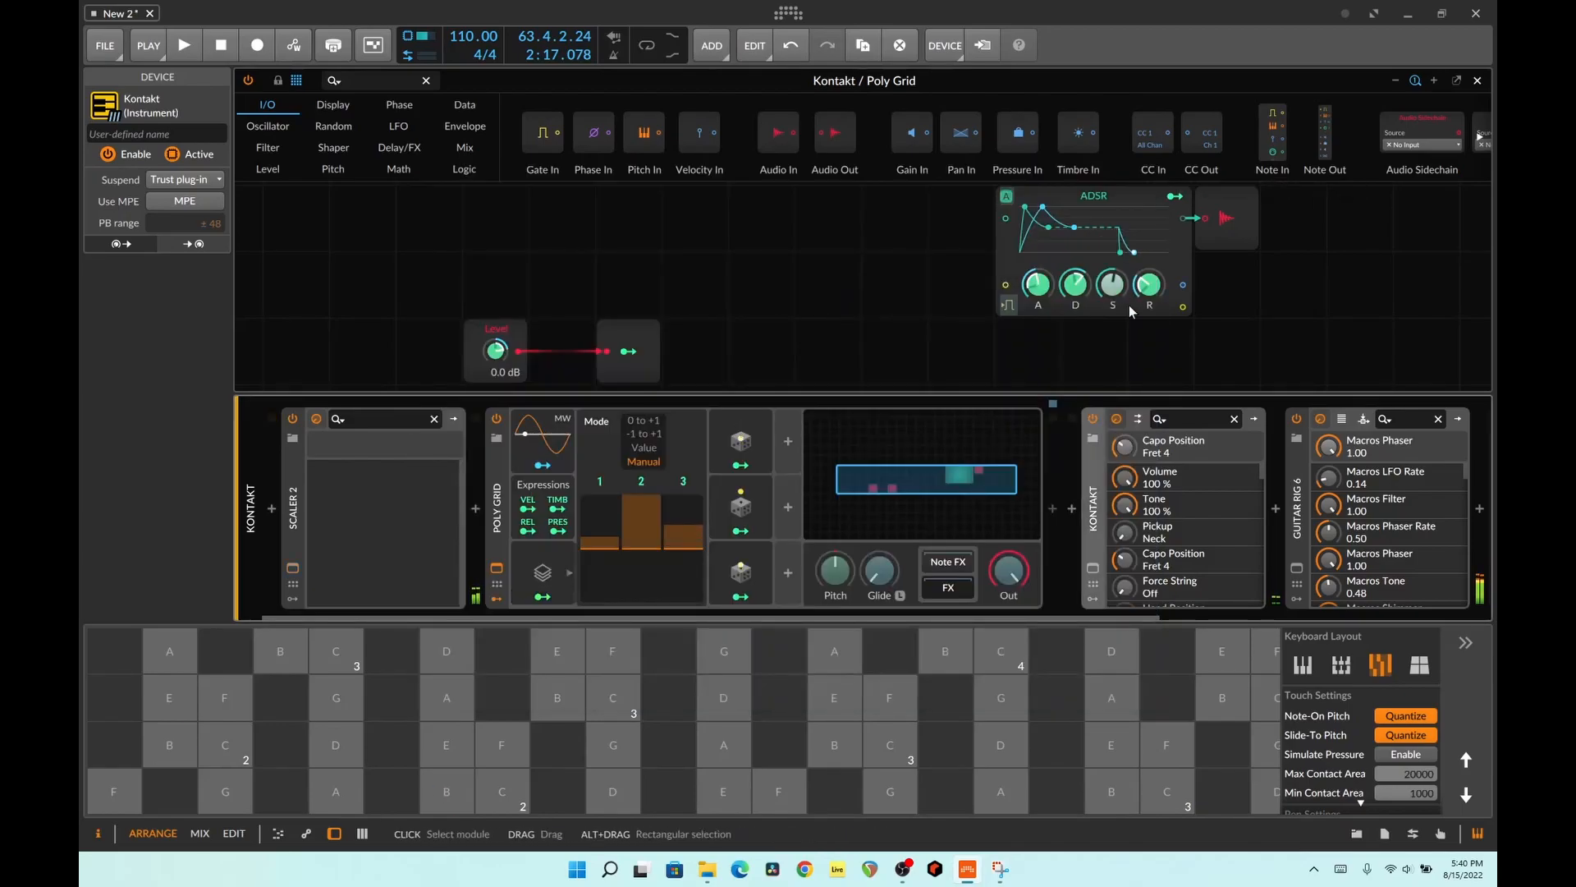
- Reopen the Kontakt window, play a B note to check the capo's response, and close the window
left_click(1095, 571)
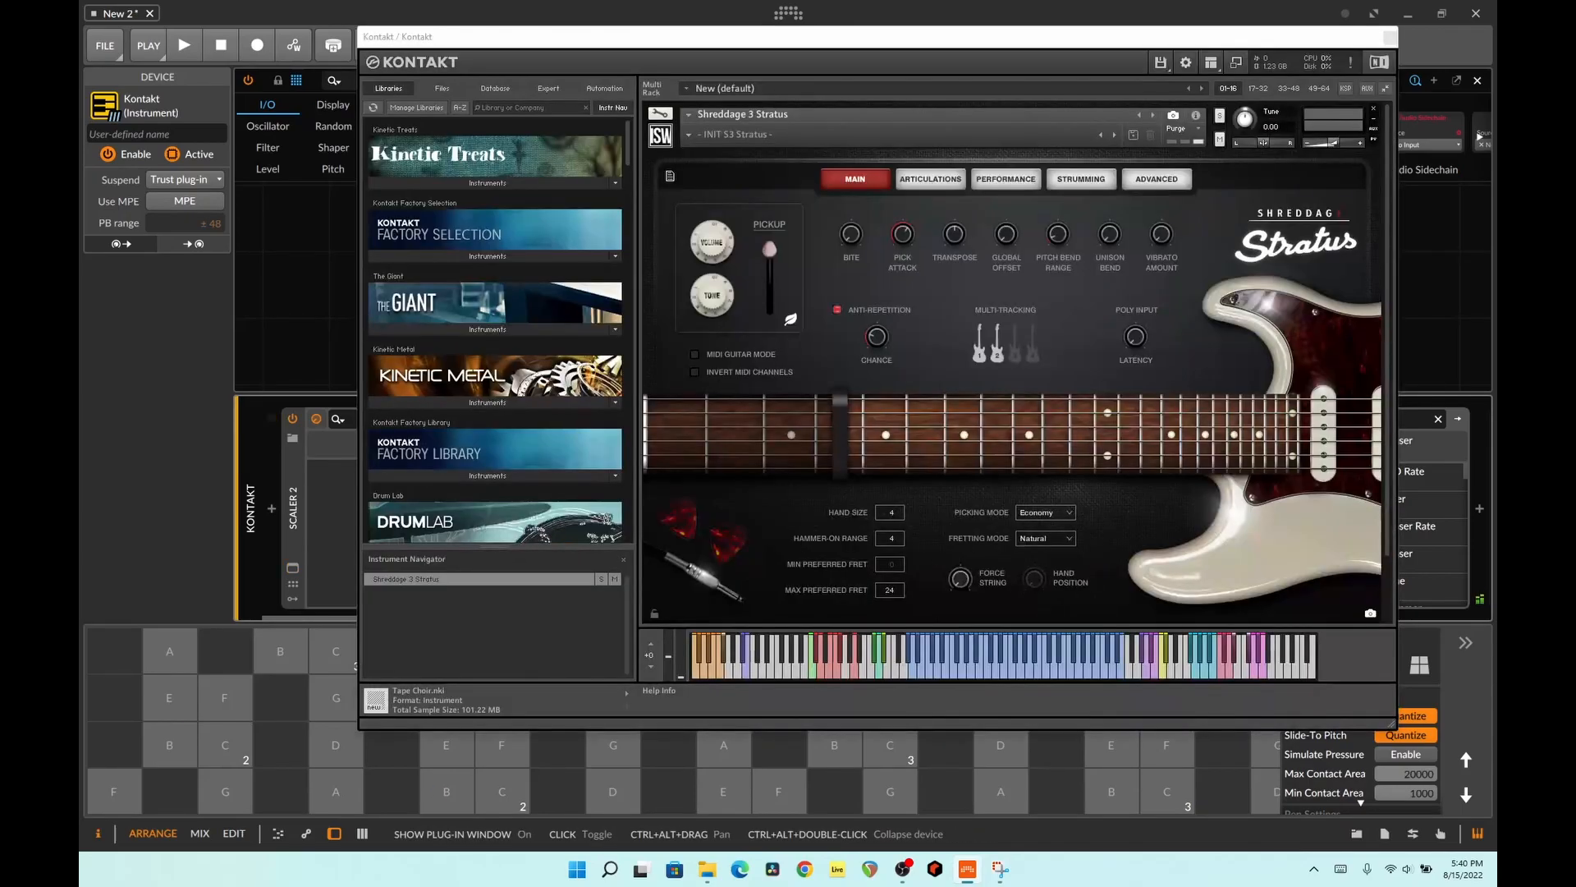
left_click(447, 792)
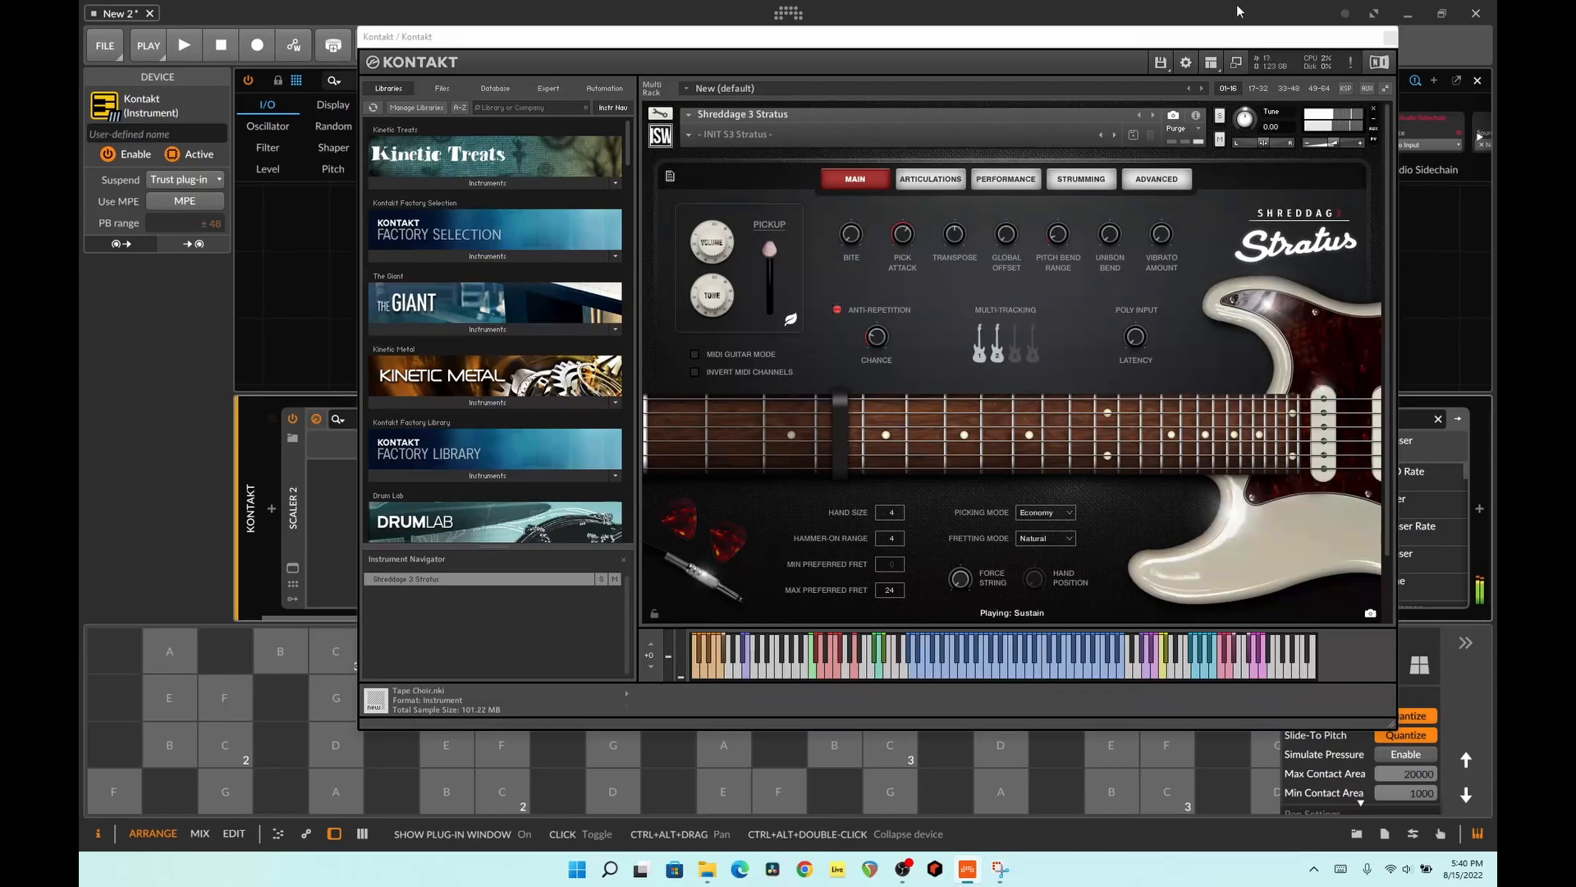
left_click(1389, 38)
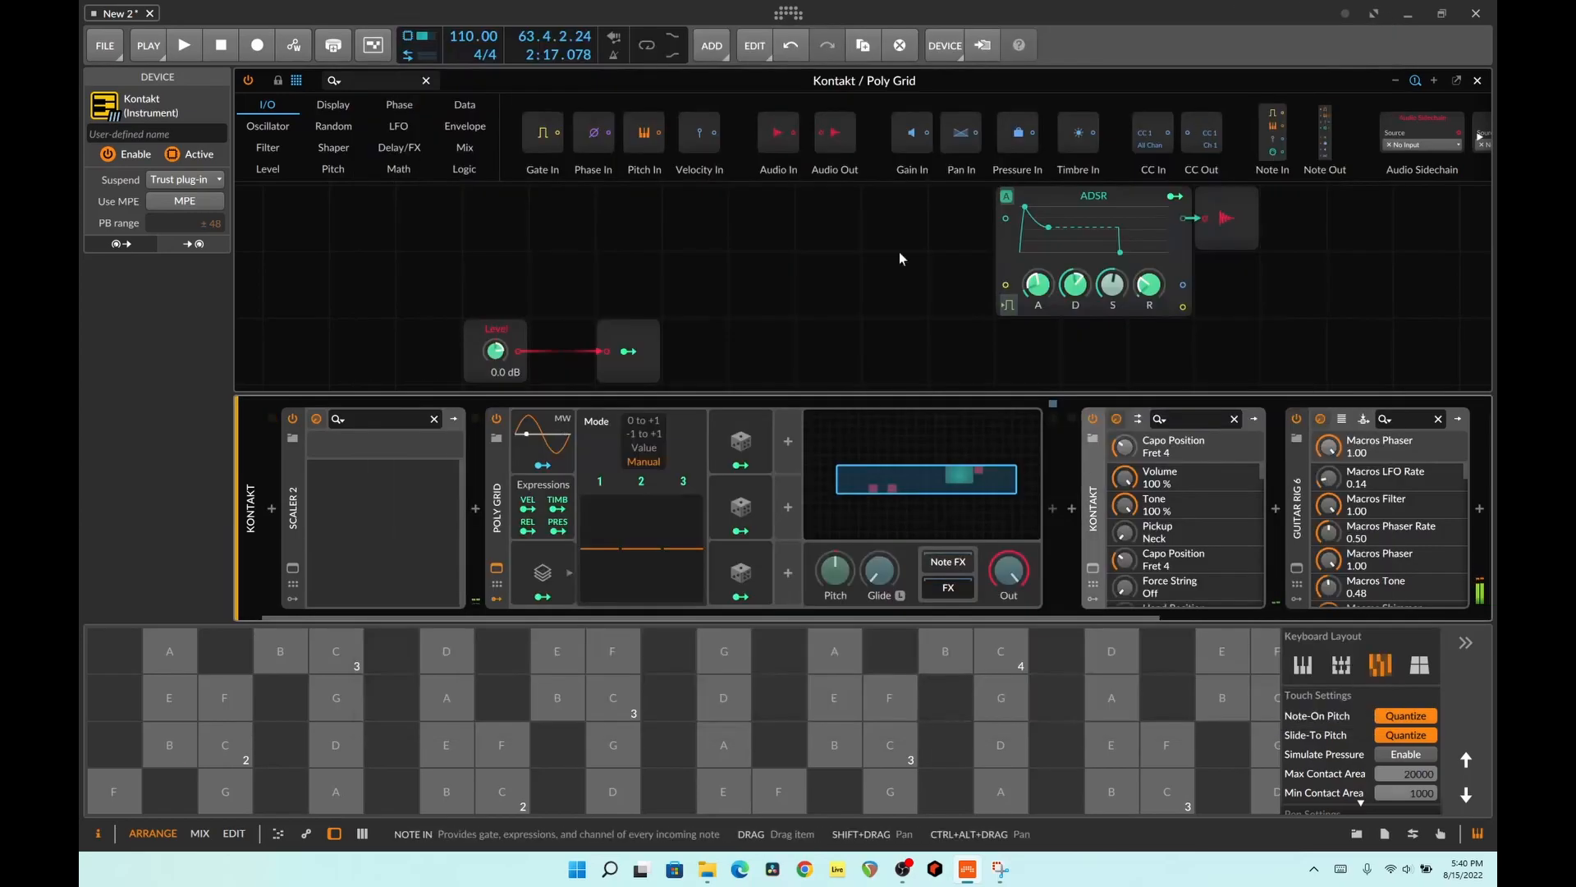
- Deactivate the Scaler 2 plug-in and play a D note on the on-screen keyboard
left_click(316, 419)
left_click(338, 747)
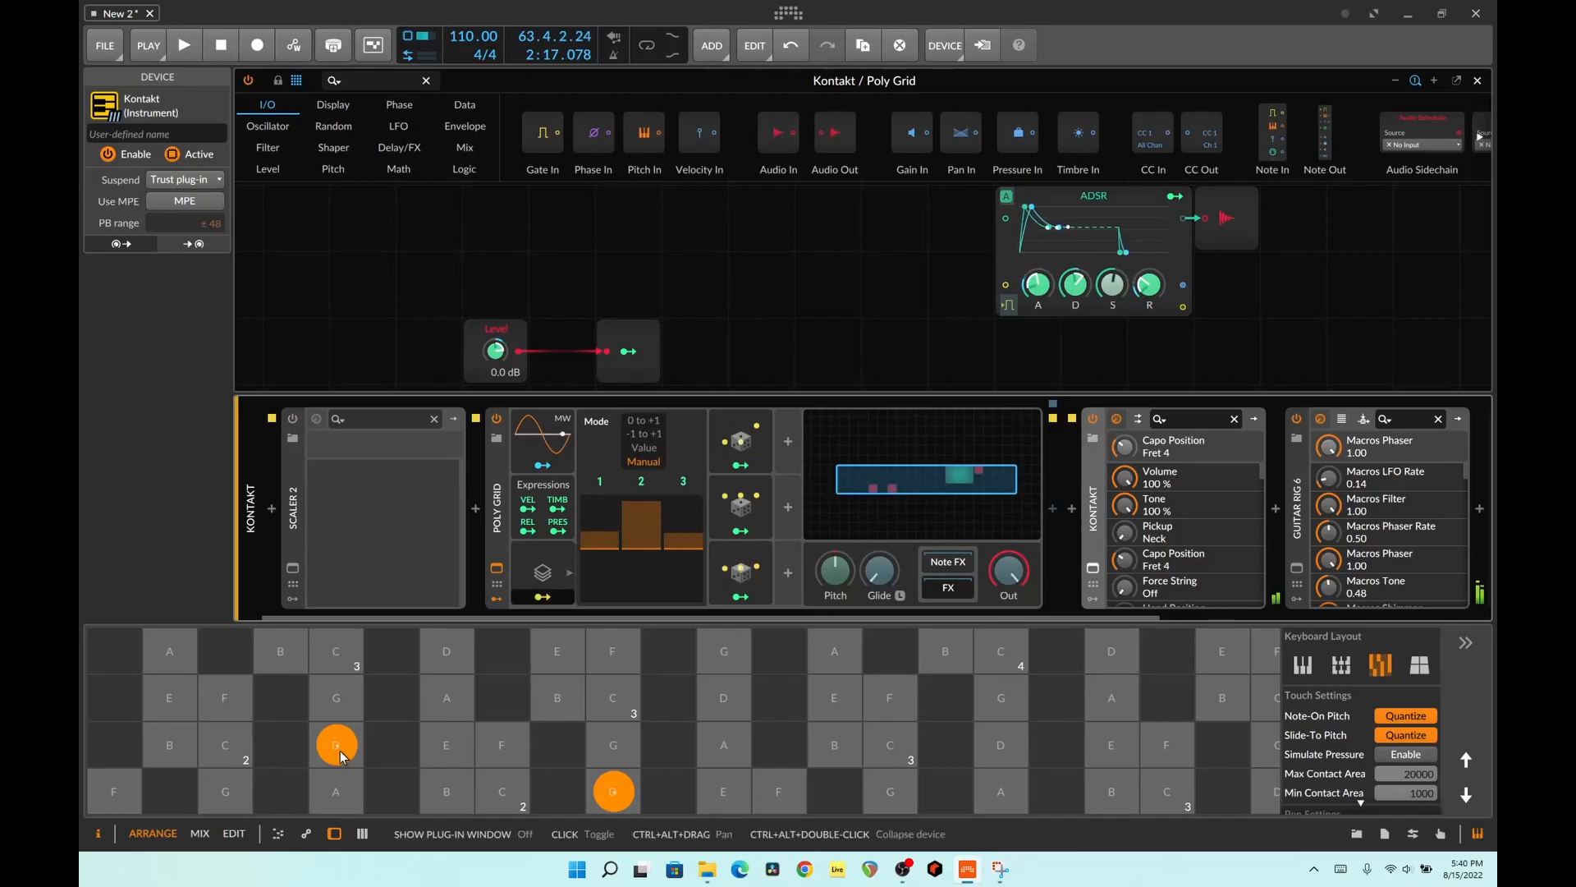
- Check the capo in the Kontakt window, close the window, and set Kontakt's Pickup to Middle
left_click(1093, 568)
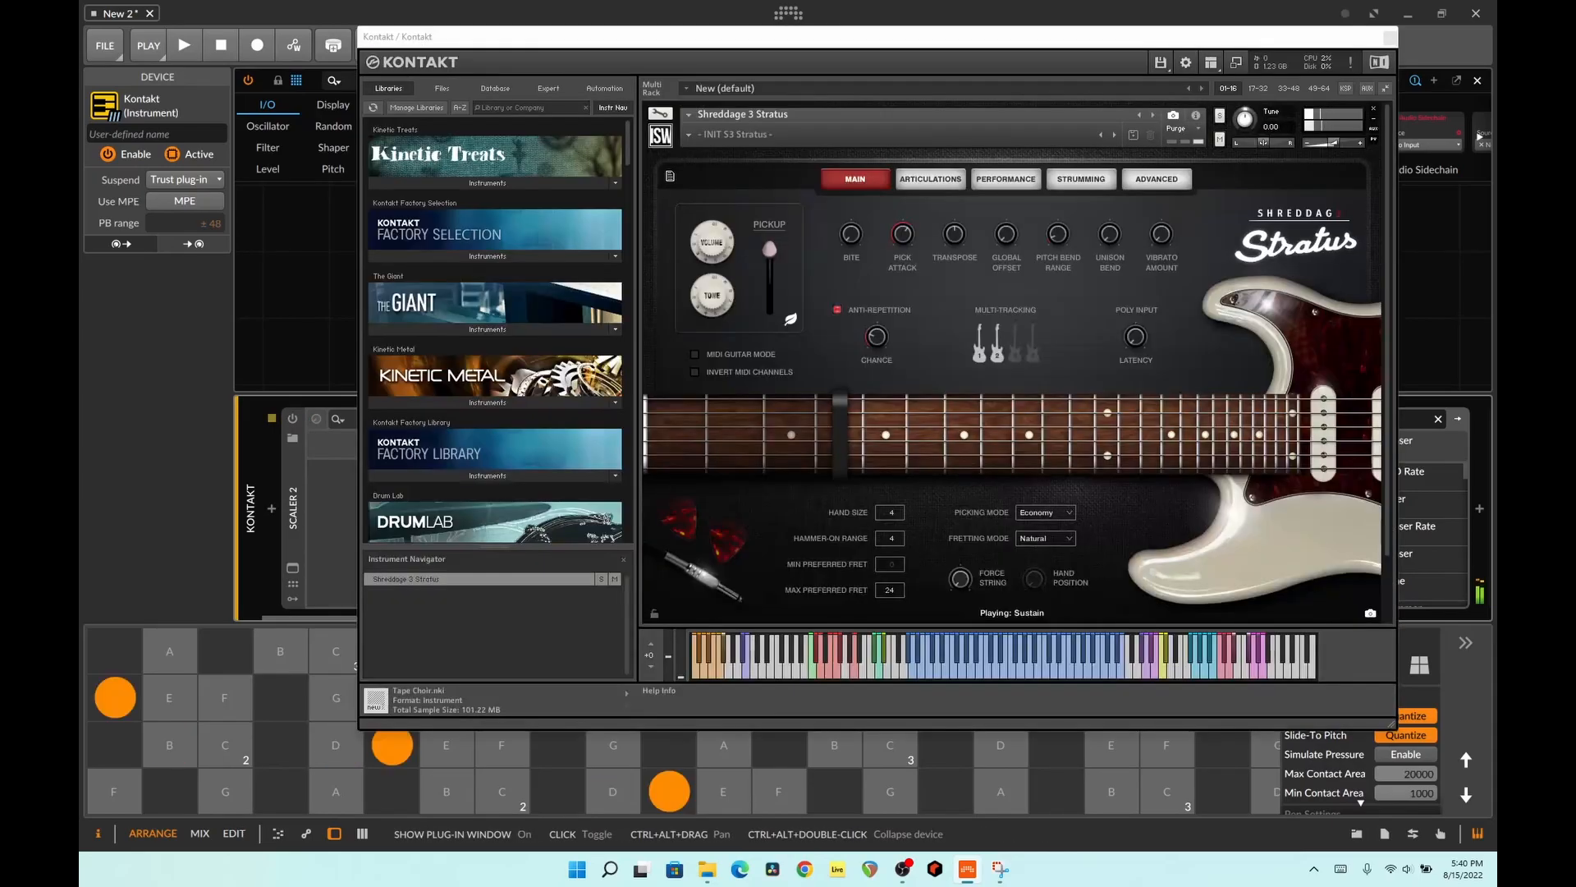
left_click(1390, 38)
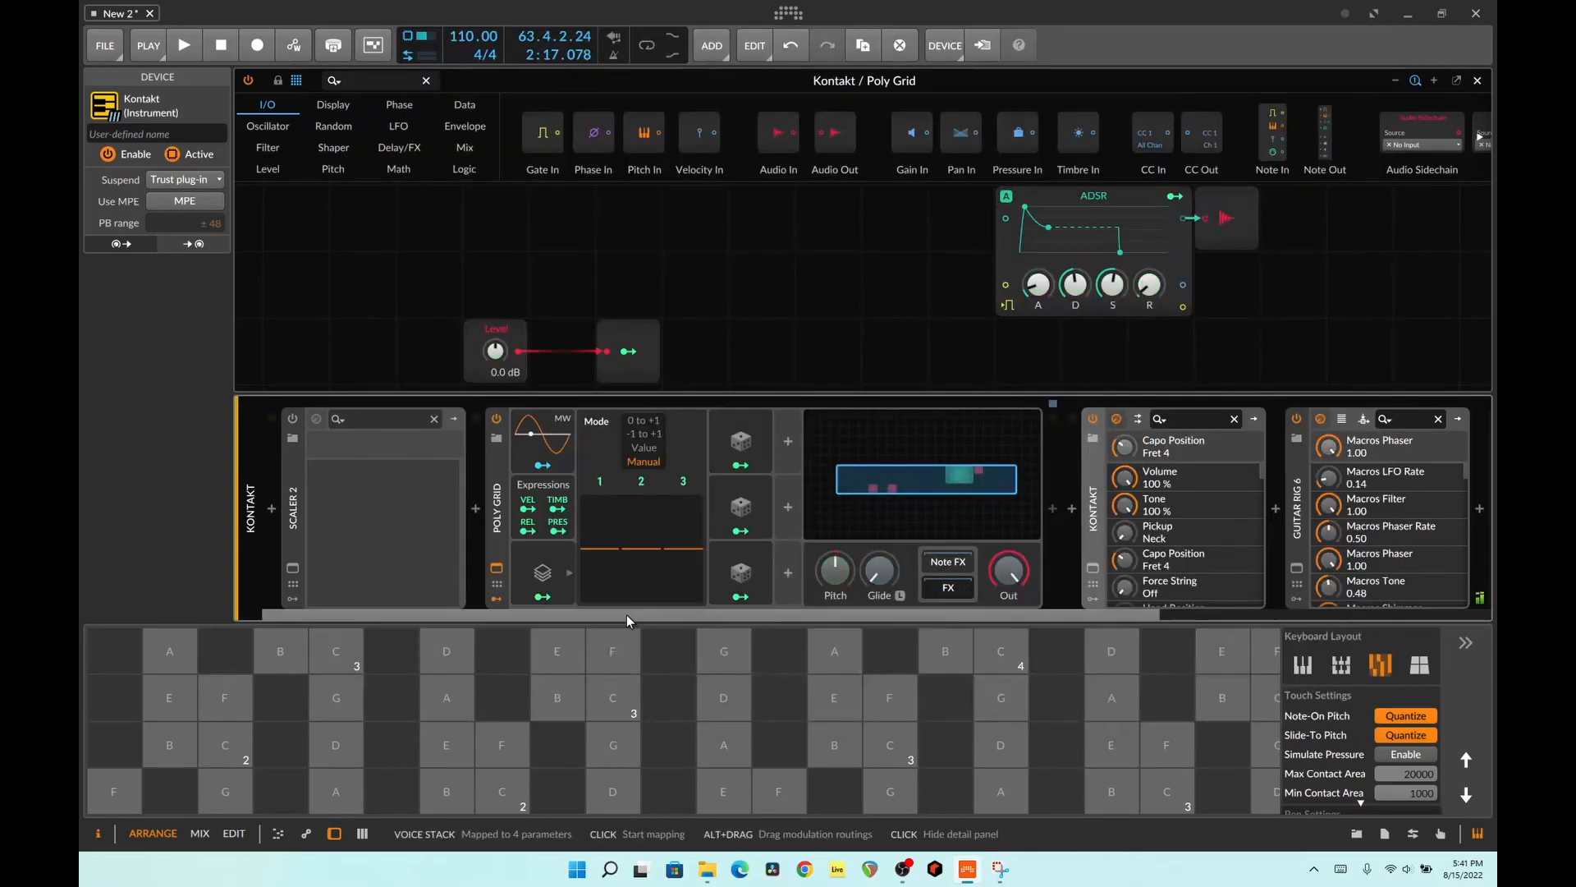
left_click(542, 597)
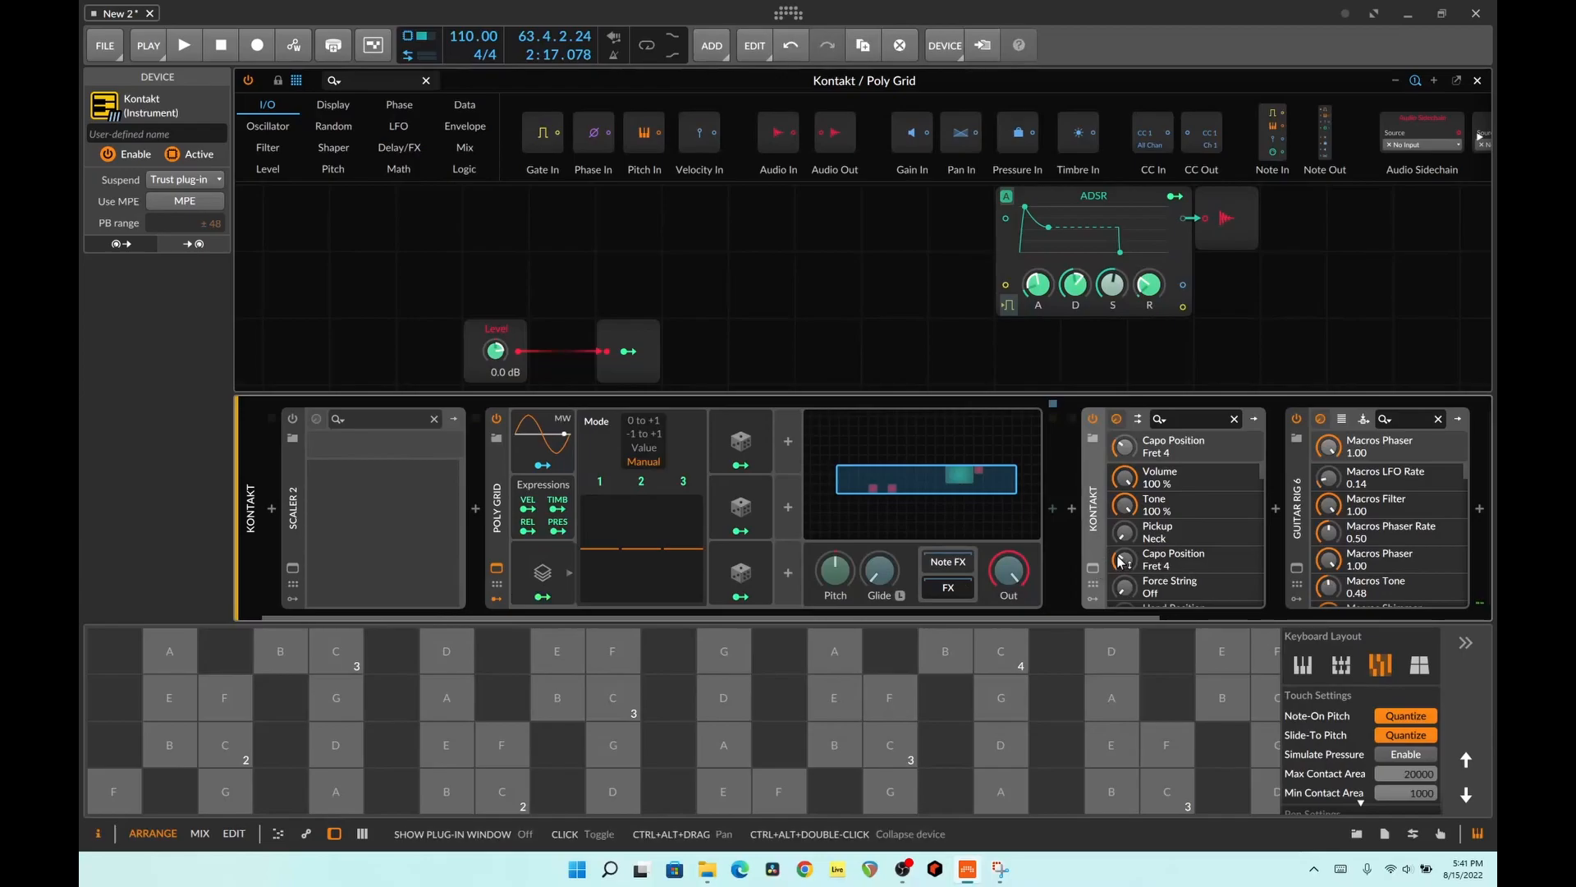
left_click_drag(1124, 533, 1125, 514)
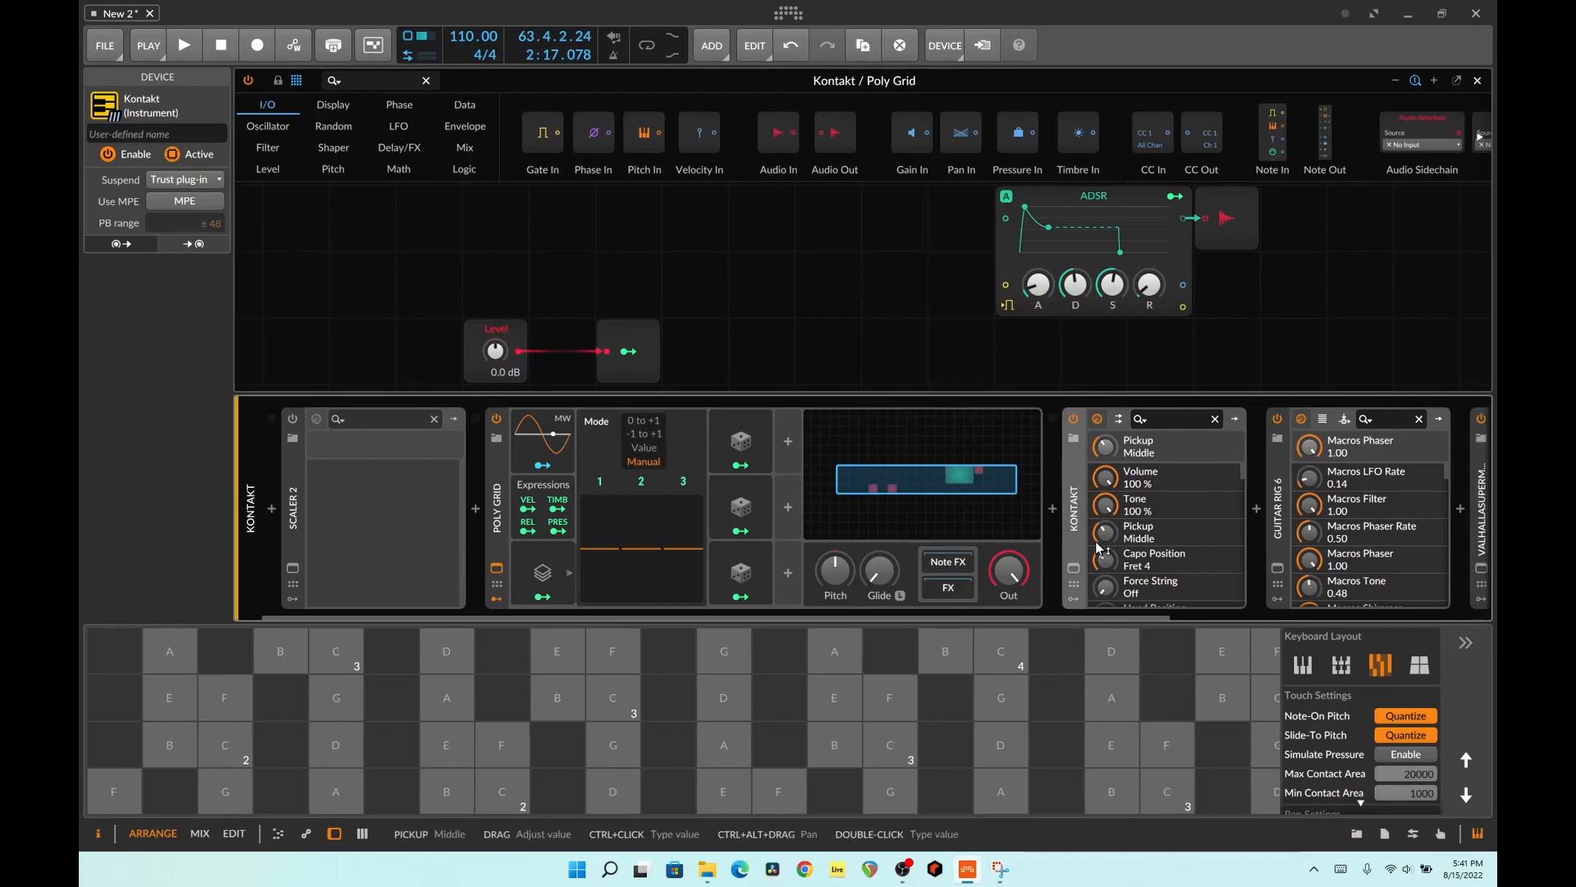
- Move Kontakt, Guitar Rig 6 and ValhallaSupermassive into the Poly Grid's FX chain, in that order
left_click_drag(1095, 529, 1052, 525)
left_click(1312, 497)
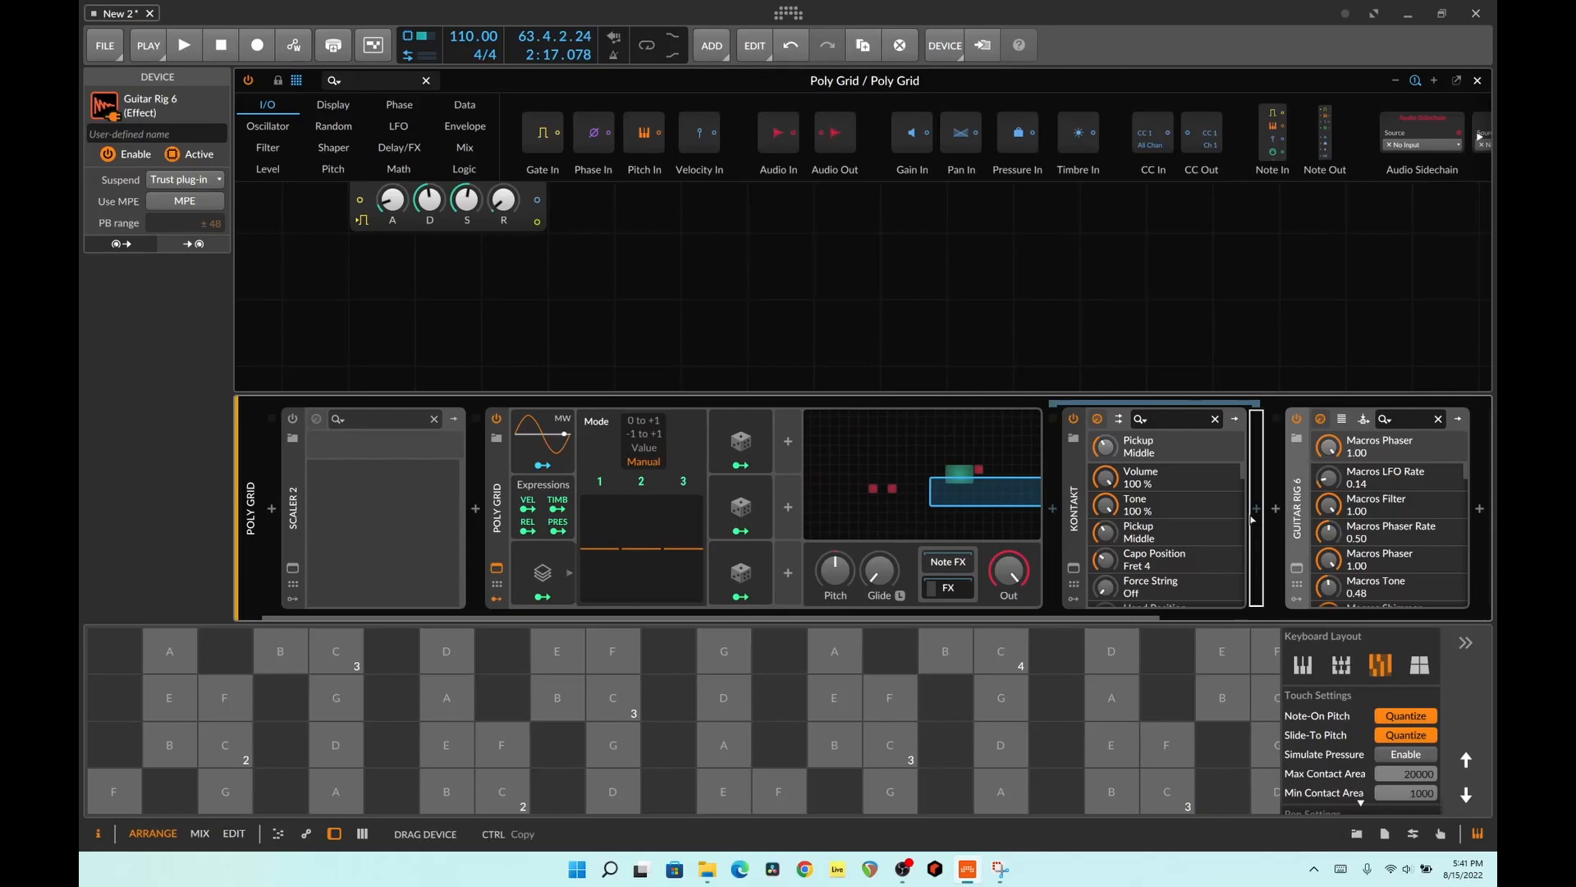
left_click_drag(1136, 613, 1317, 622)
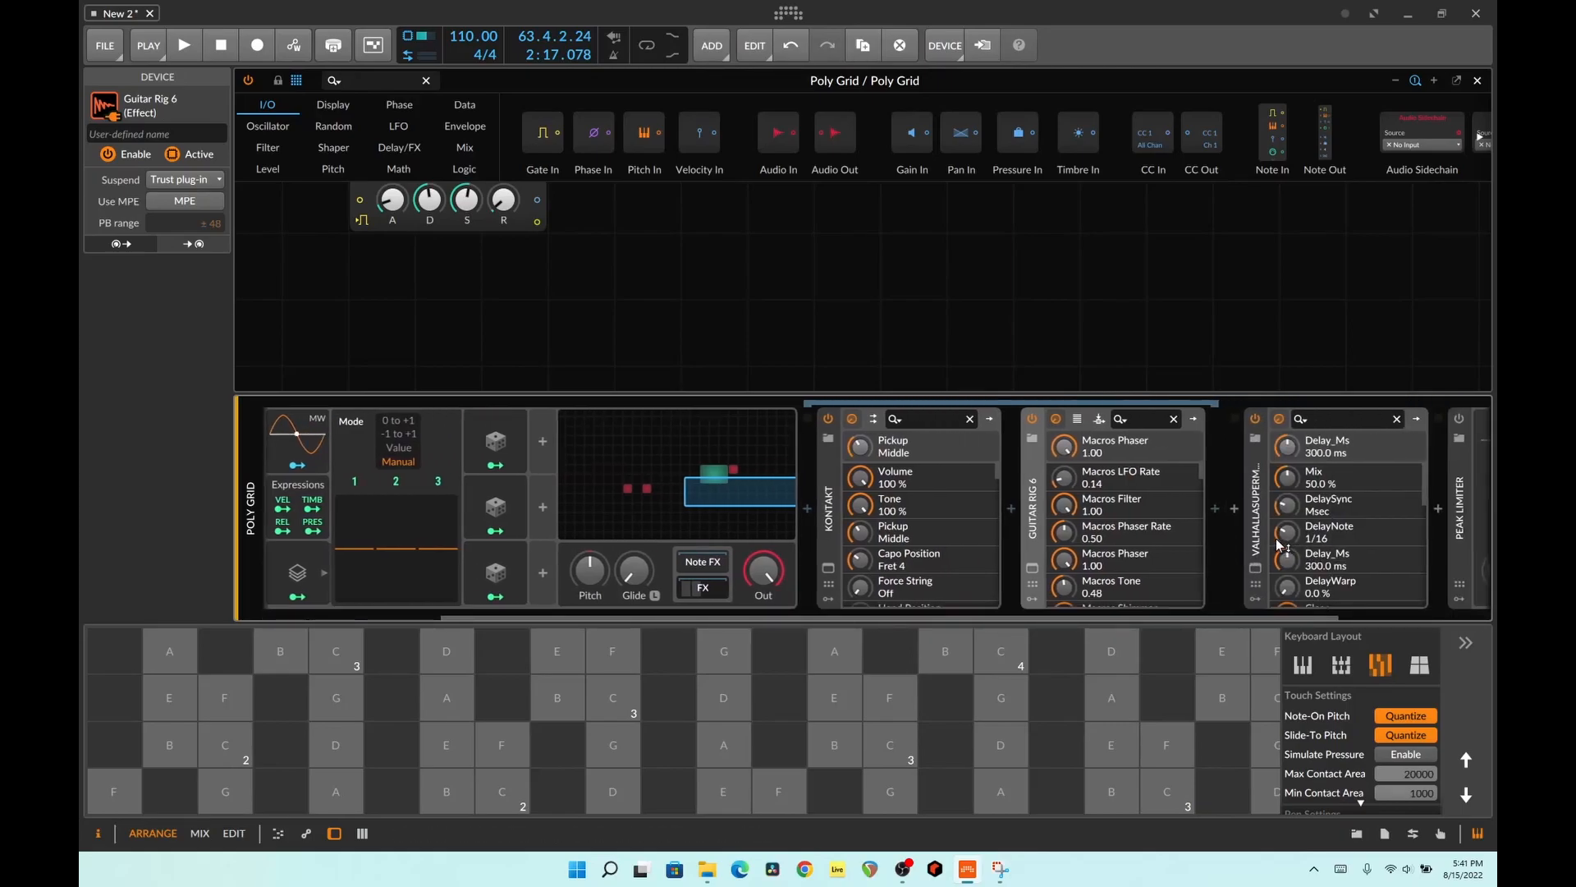
left_click(1247, 545)
left_click_drag(1215, 540, 1223, 541)
- Audition a B note and map the Voice Stack modulator to Kontakt's Bite parameter
left_click(444, 784)
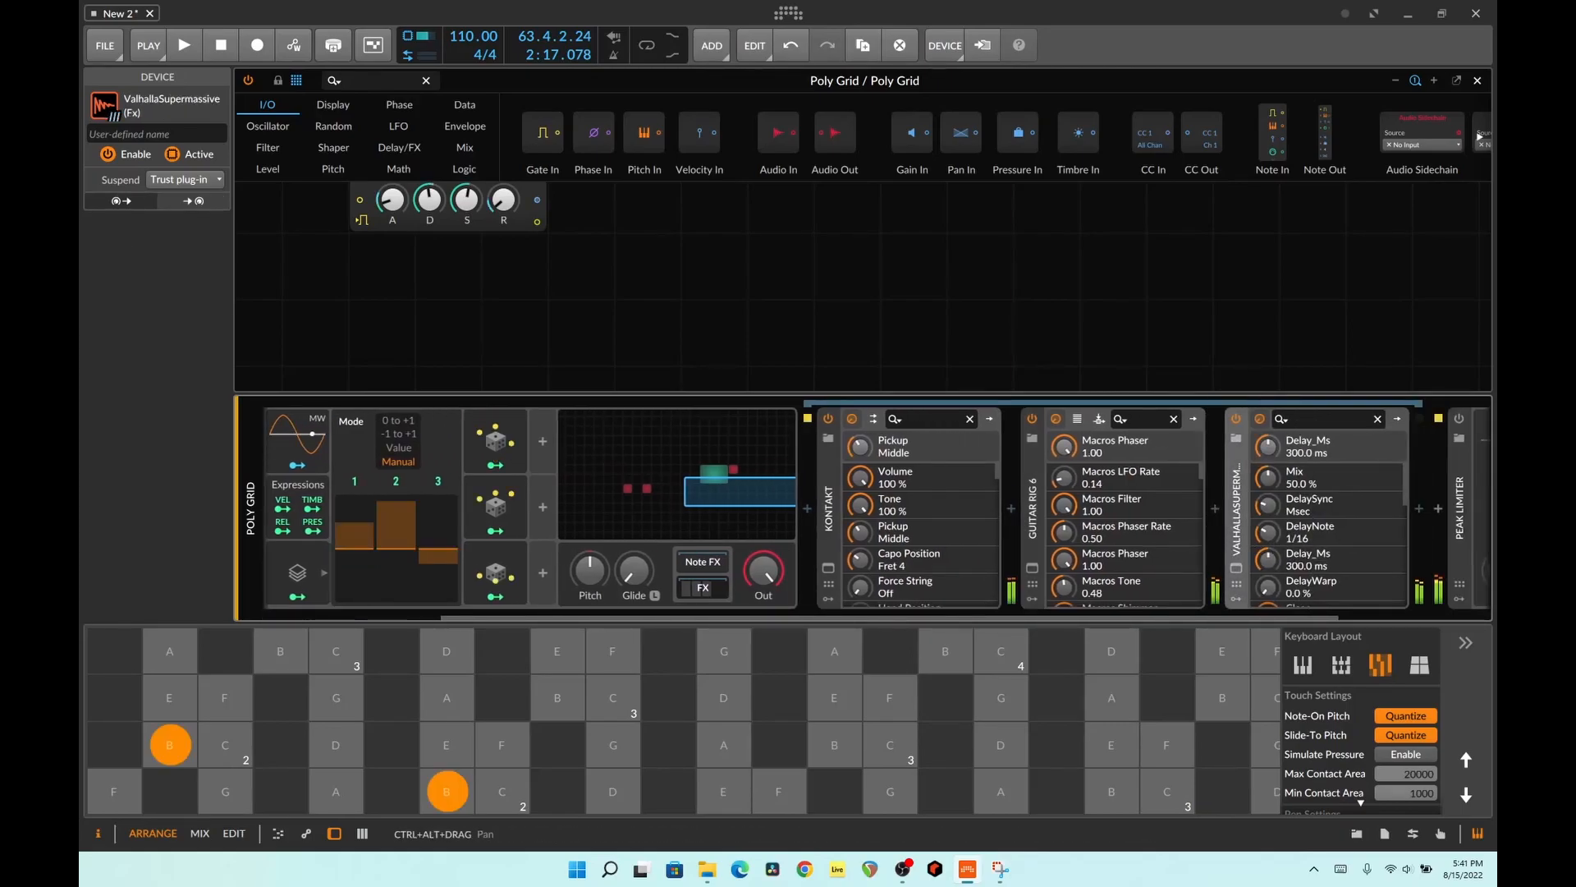
scroll(901, 502, "down", 5)
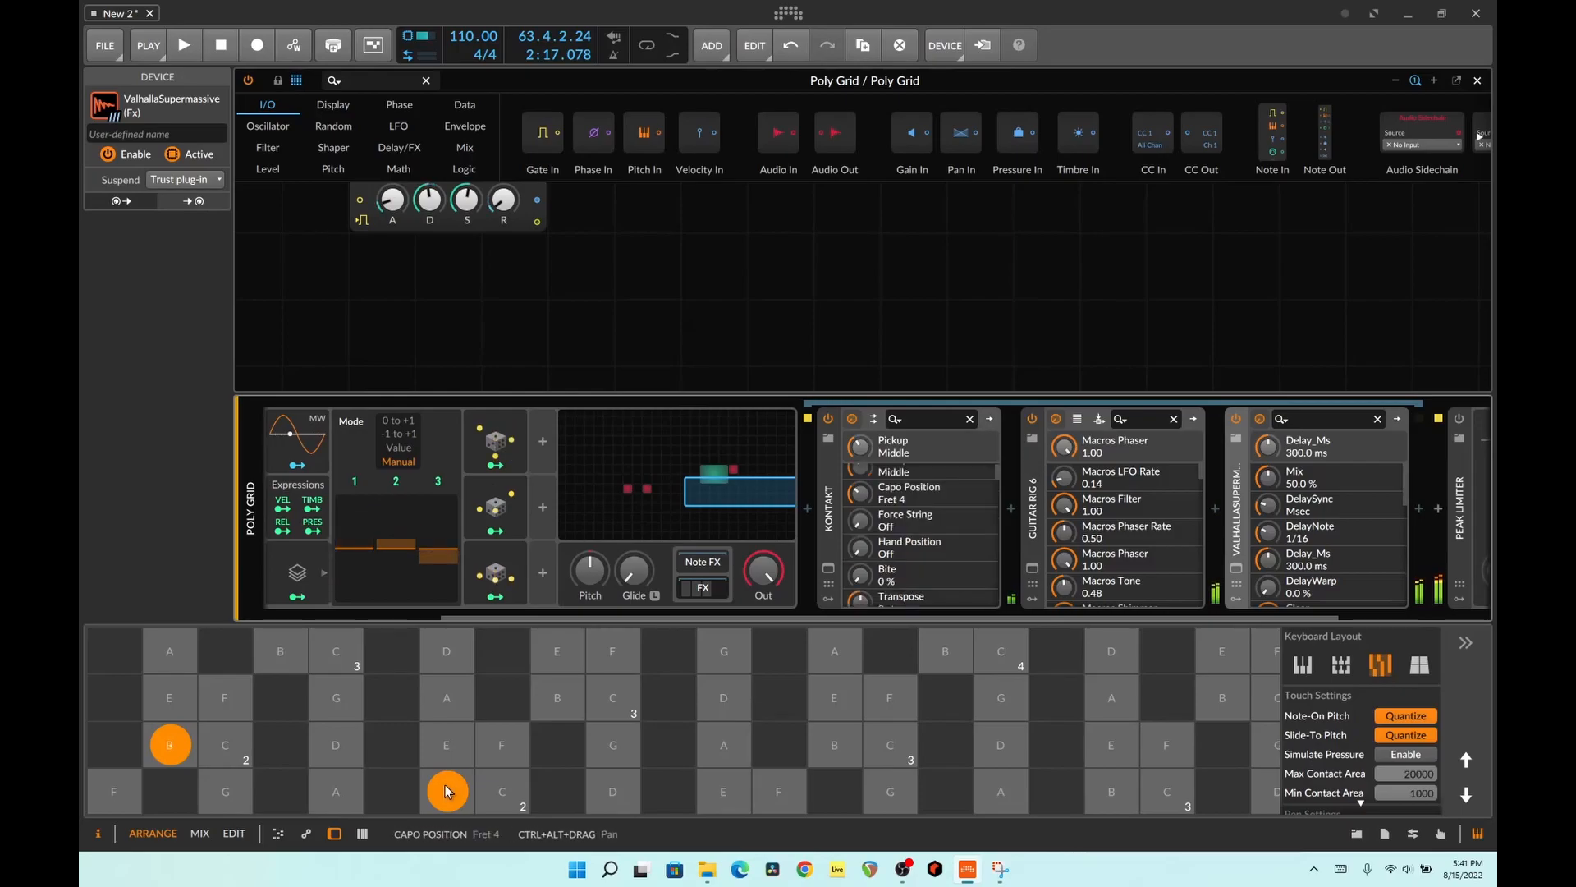
left_click(298, 597)
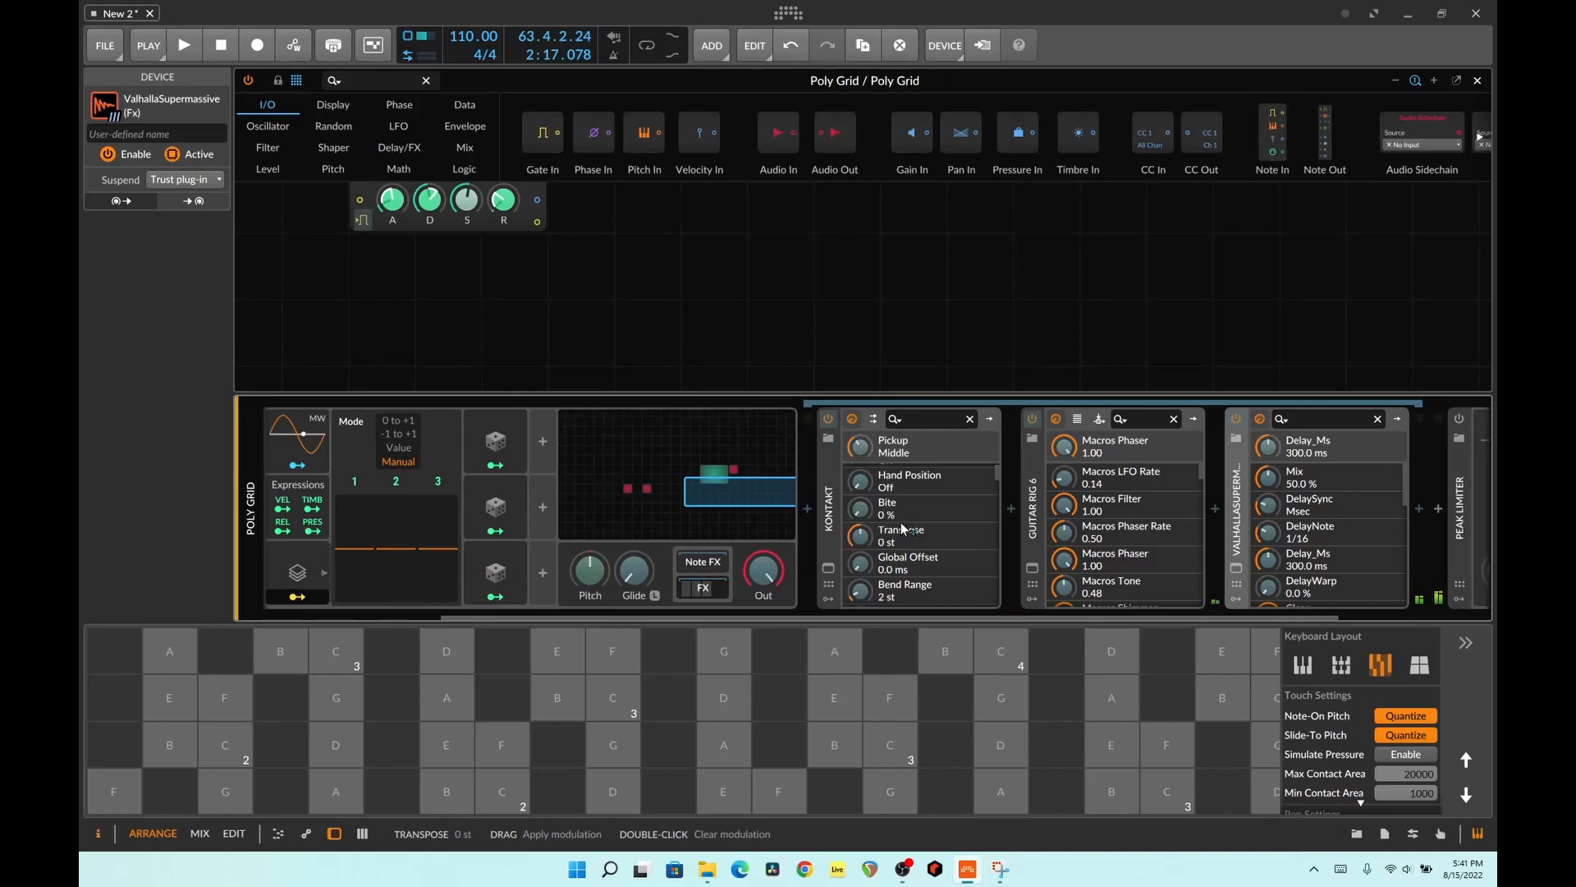
left_click_drag(900, 517, 900, 493)
left_click(301, 597)
- Filter Kontakt's parameters by "ca" and map the Voice Stack modulator to Capo Position
scroll(891, 552, "down", 4)
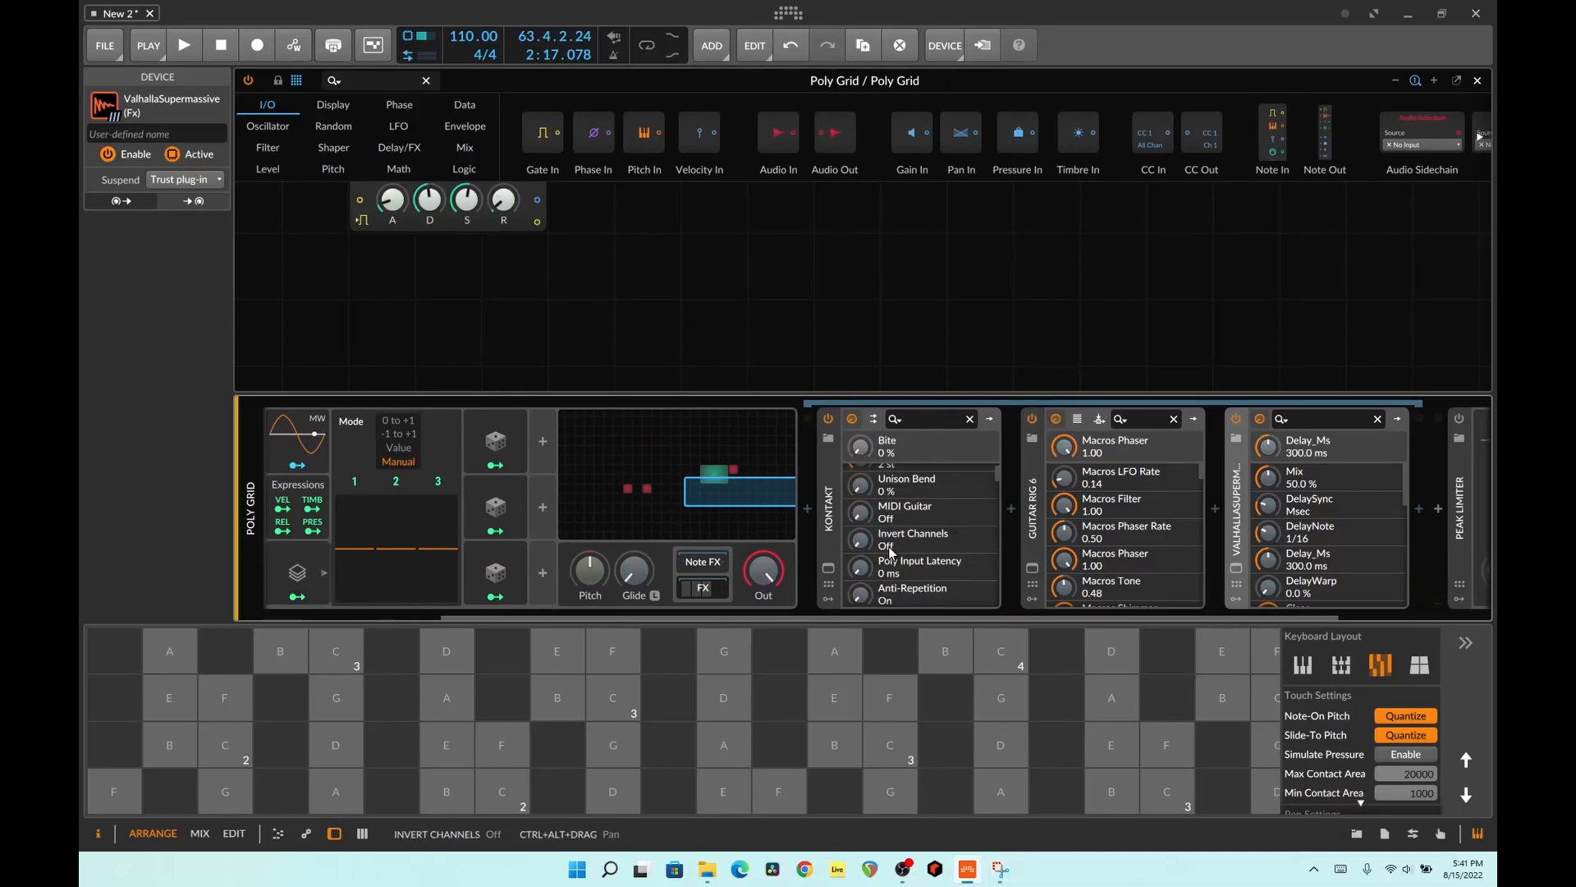
scroll(898, 563, "up", 6)
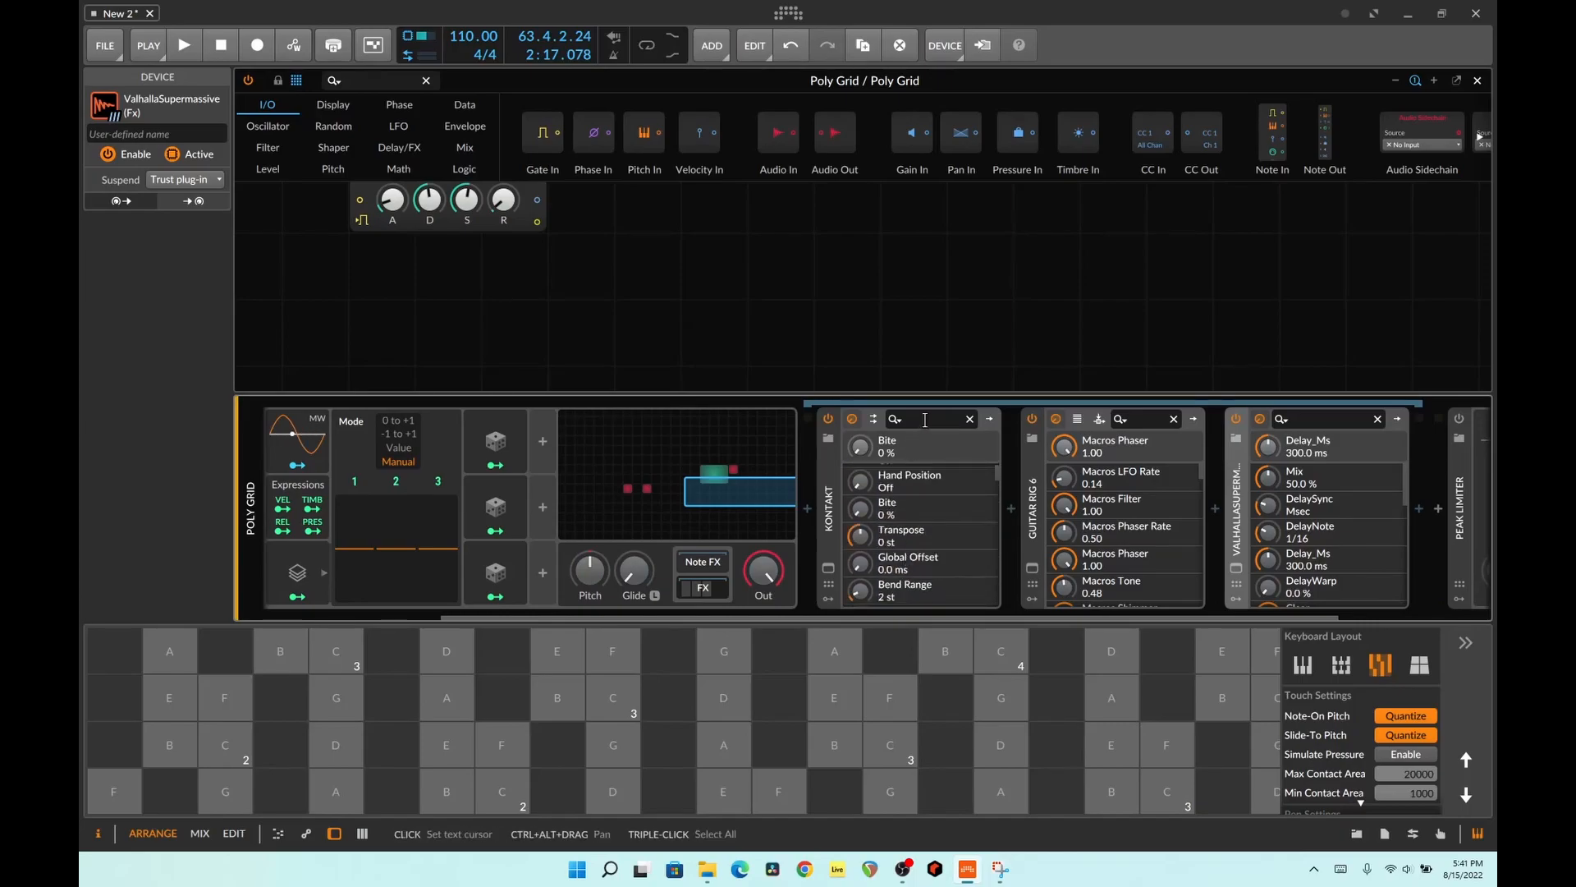
type("ca")
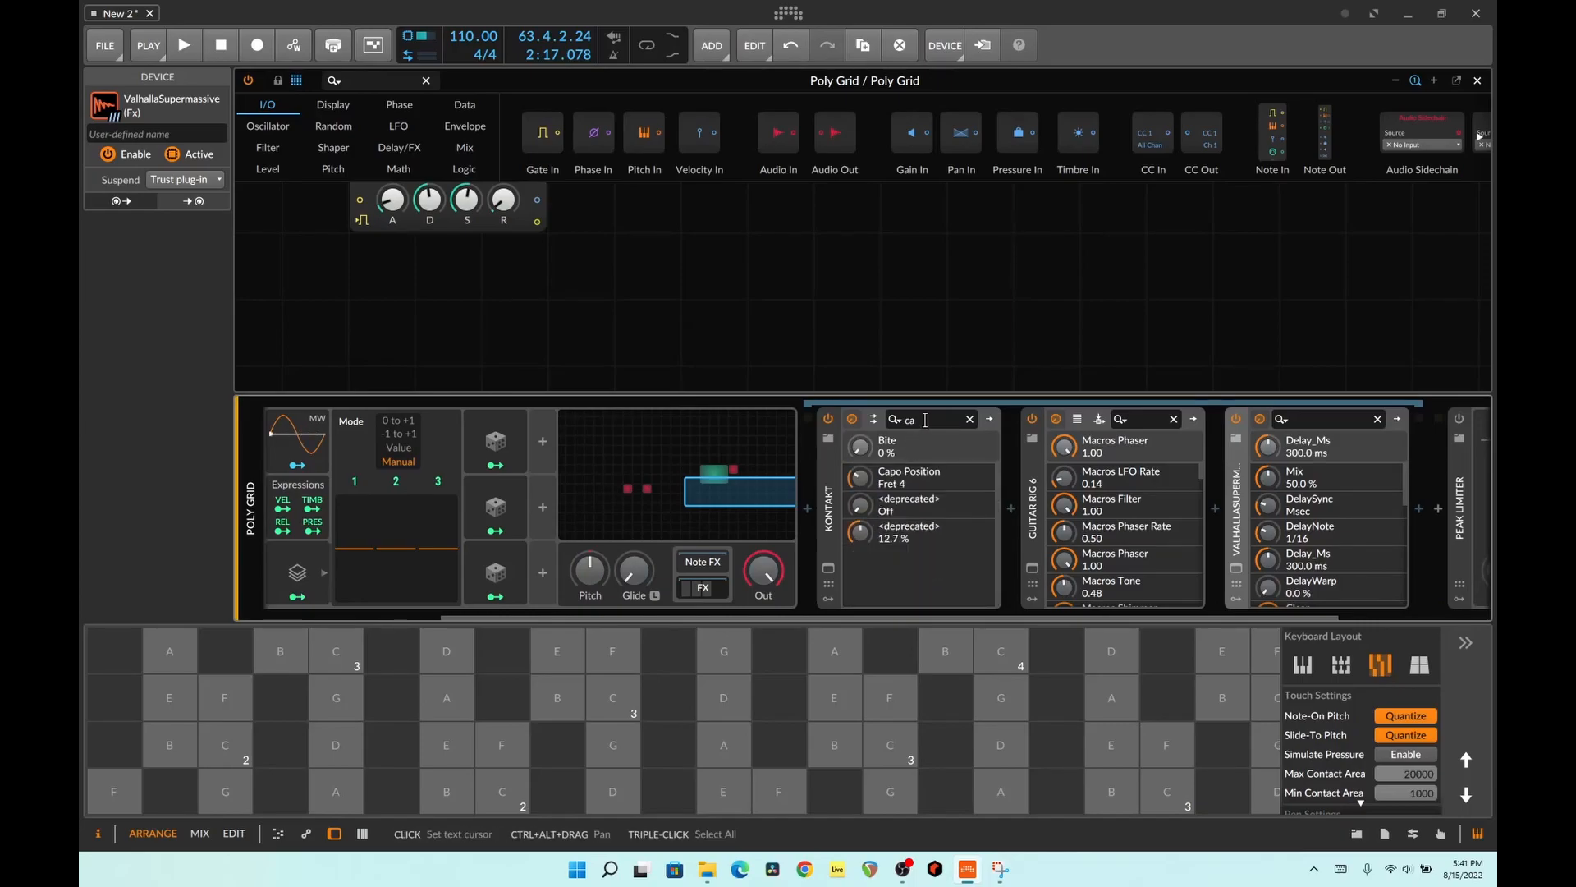
left_click(297, 597)
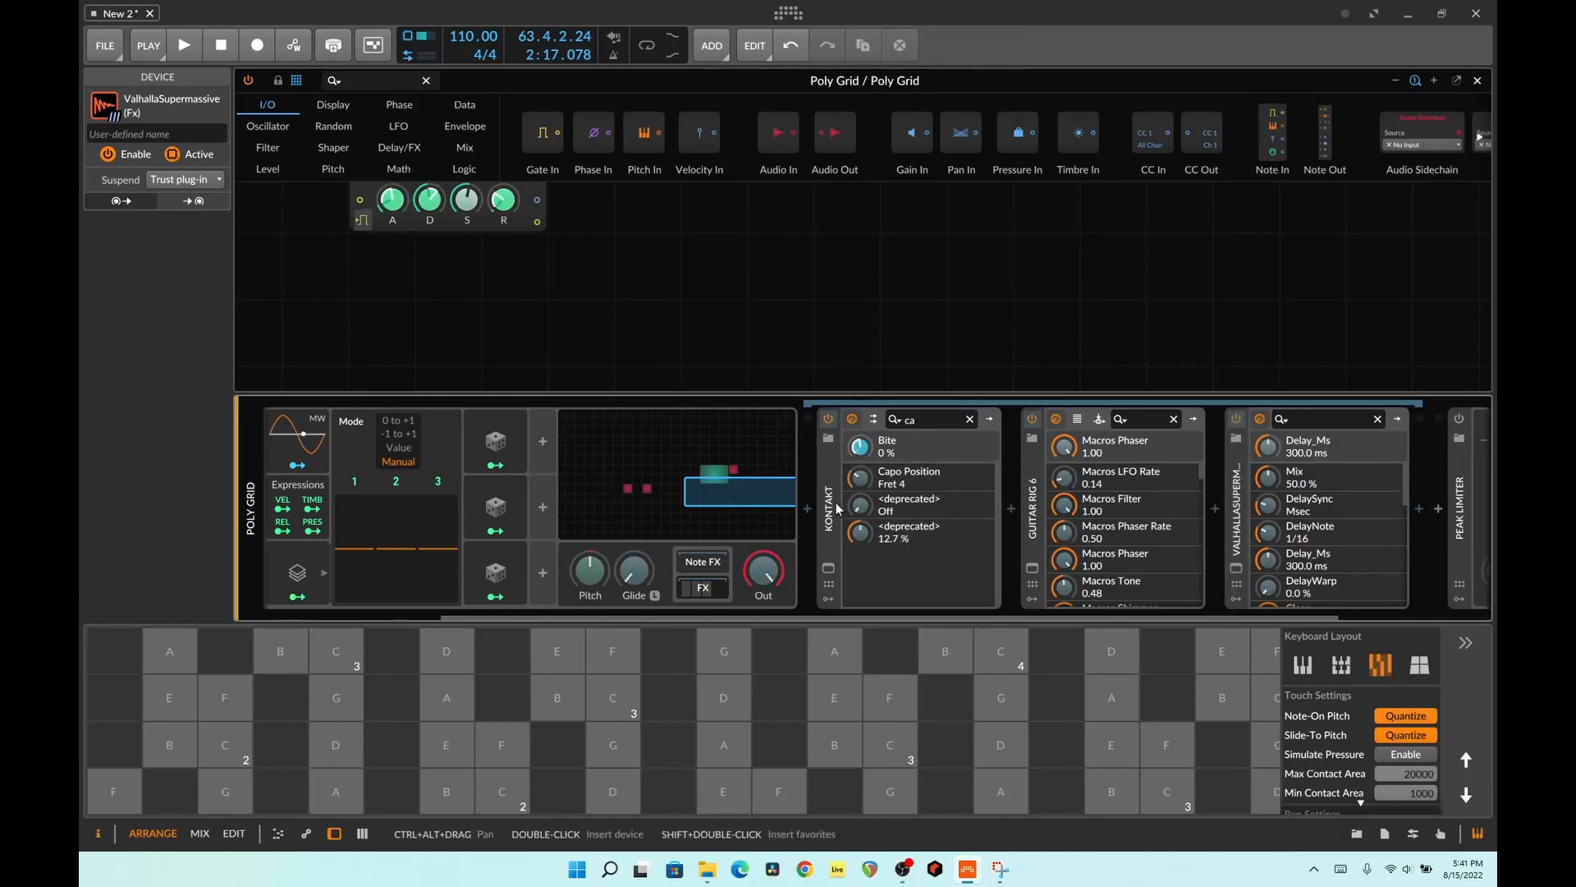
mouse_move(860, 477)
left_mouse_down()
mouse_move(860, 450)
mouse_move(860, 466)
left_mouse_up()
left_click(280, 597)
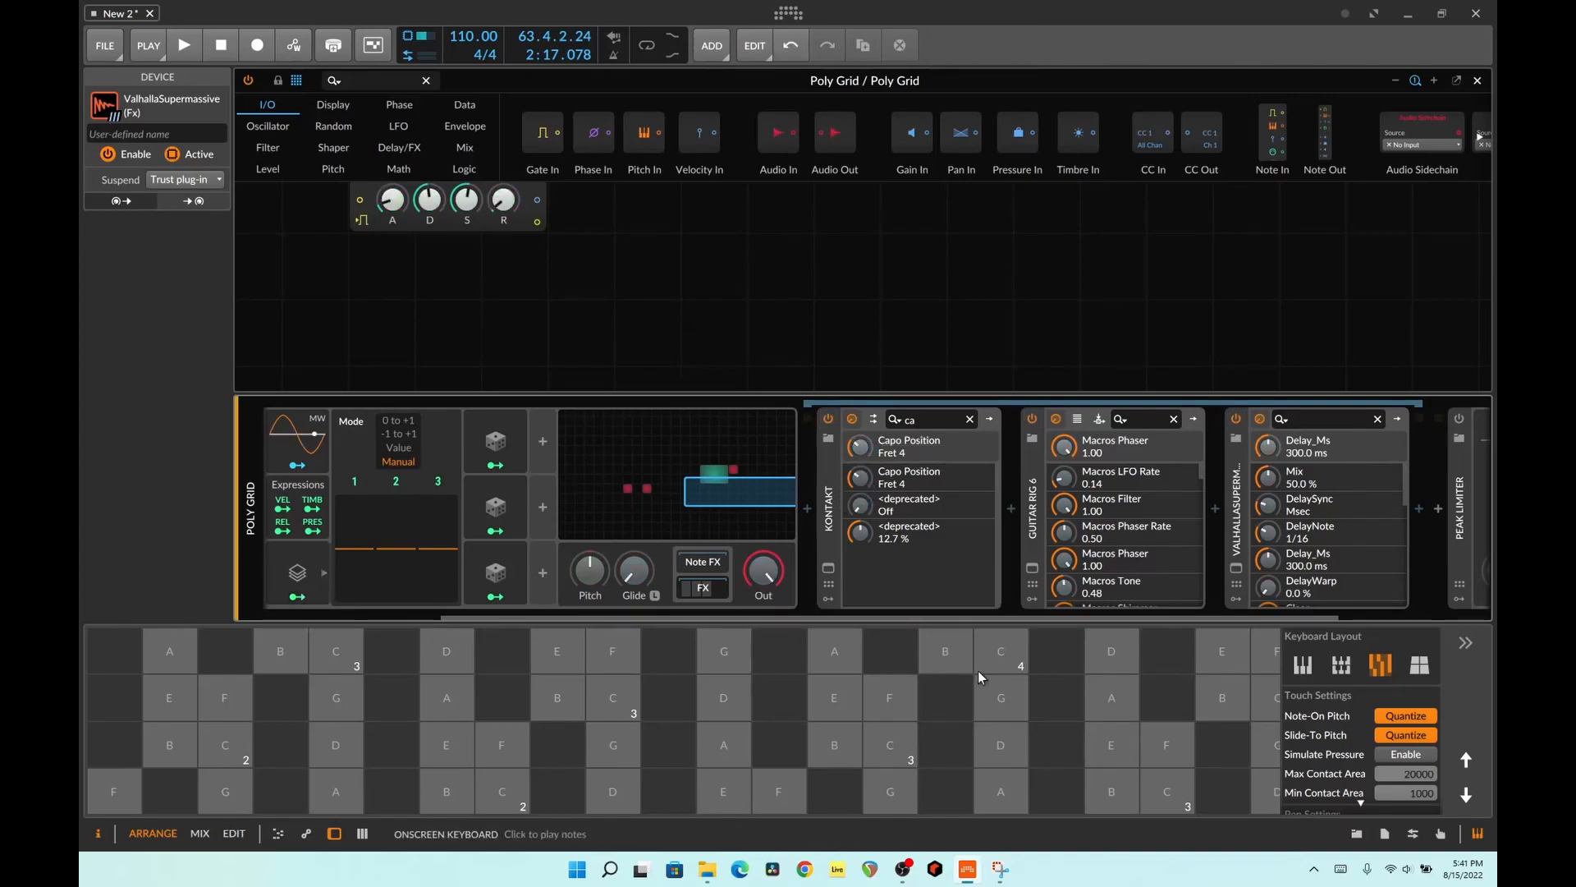
- Audition D and other notes, check the capo's response in the Kontakt window, and close the window
left_click(337, 745)
left_click(613, 791)
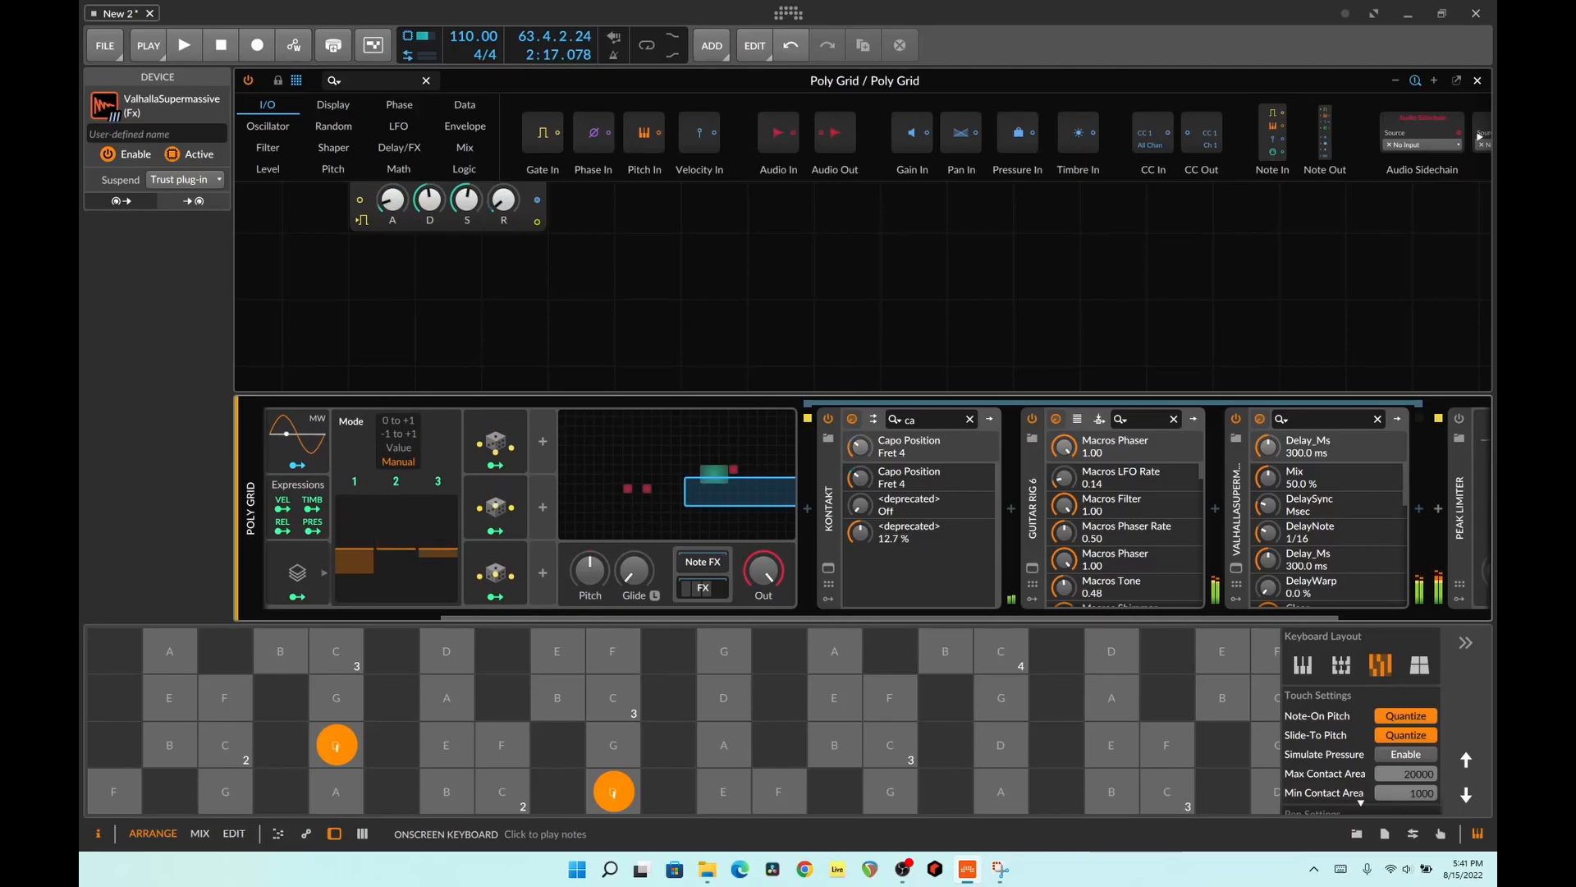
left_click(828, 568)
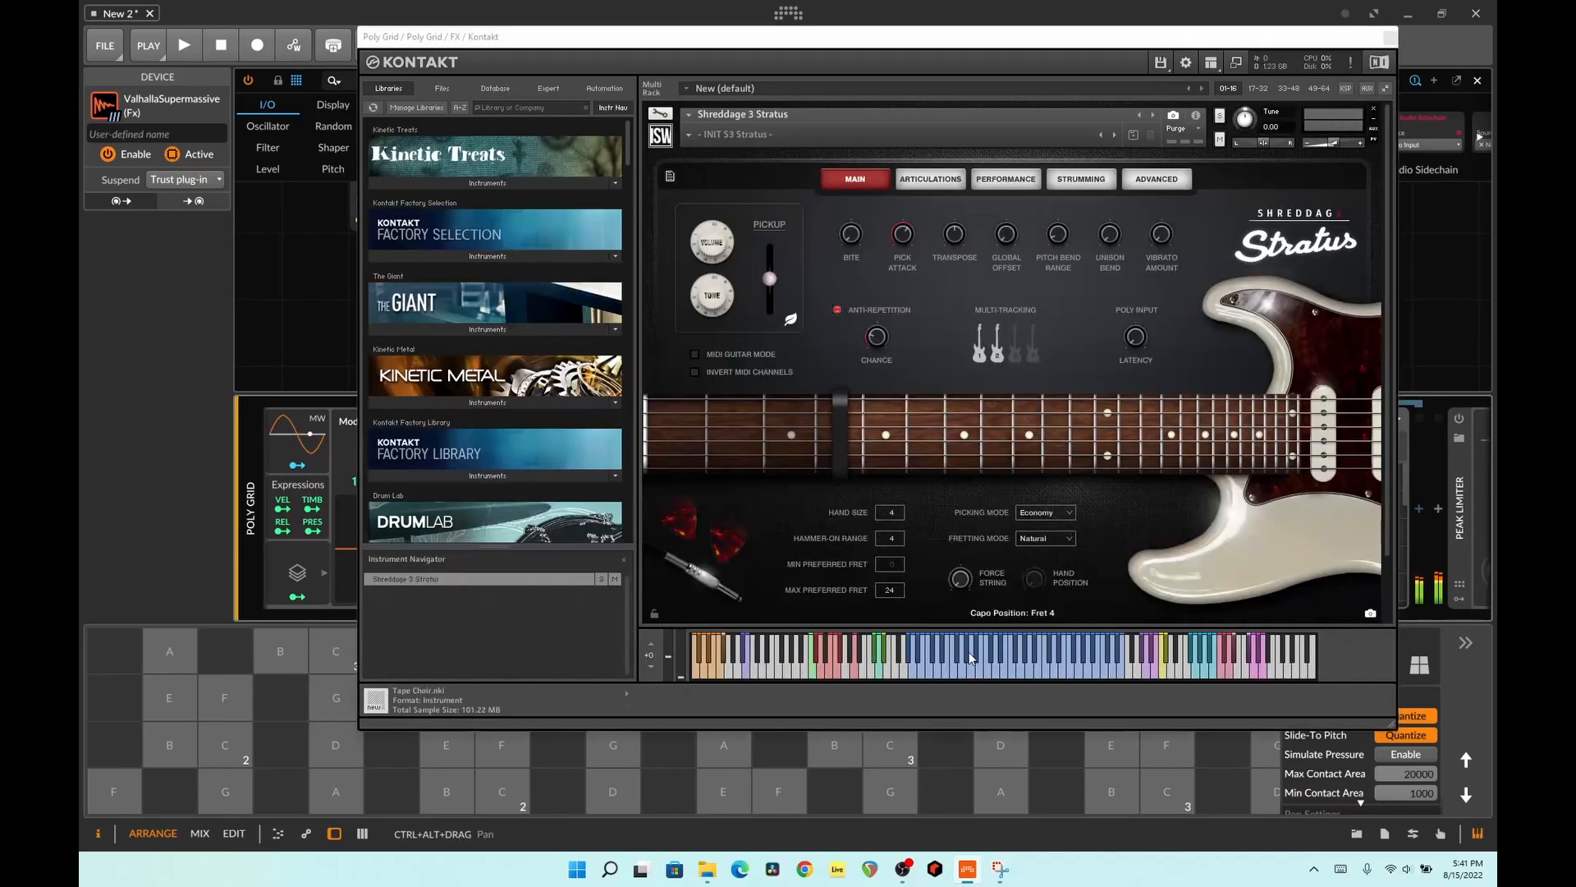
left_click(355, 785)
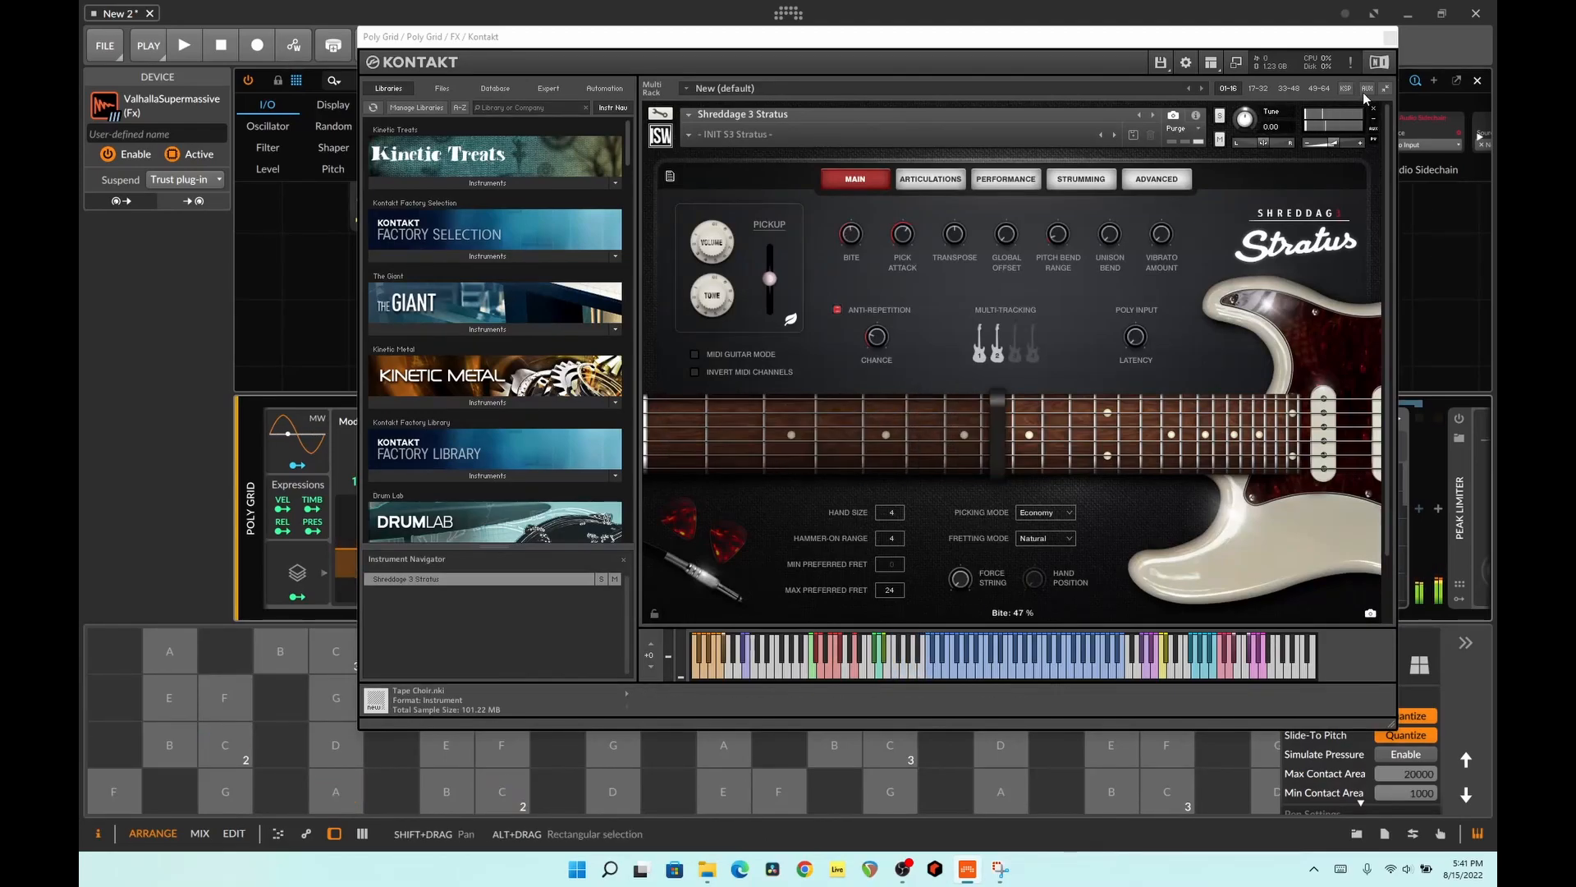
left_click(1390, 38)
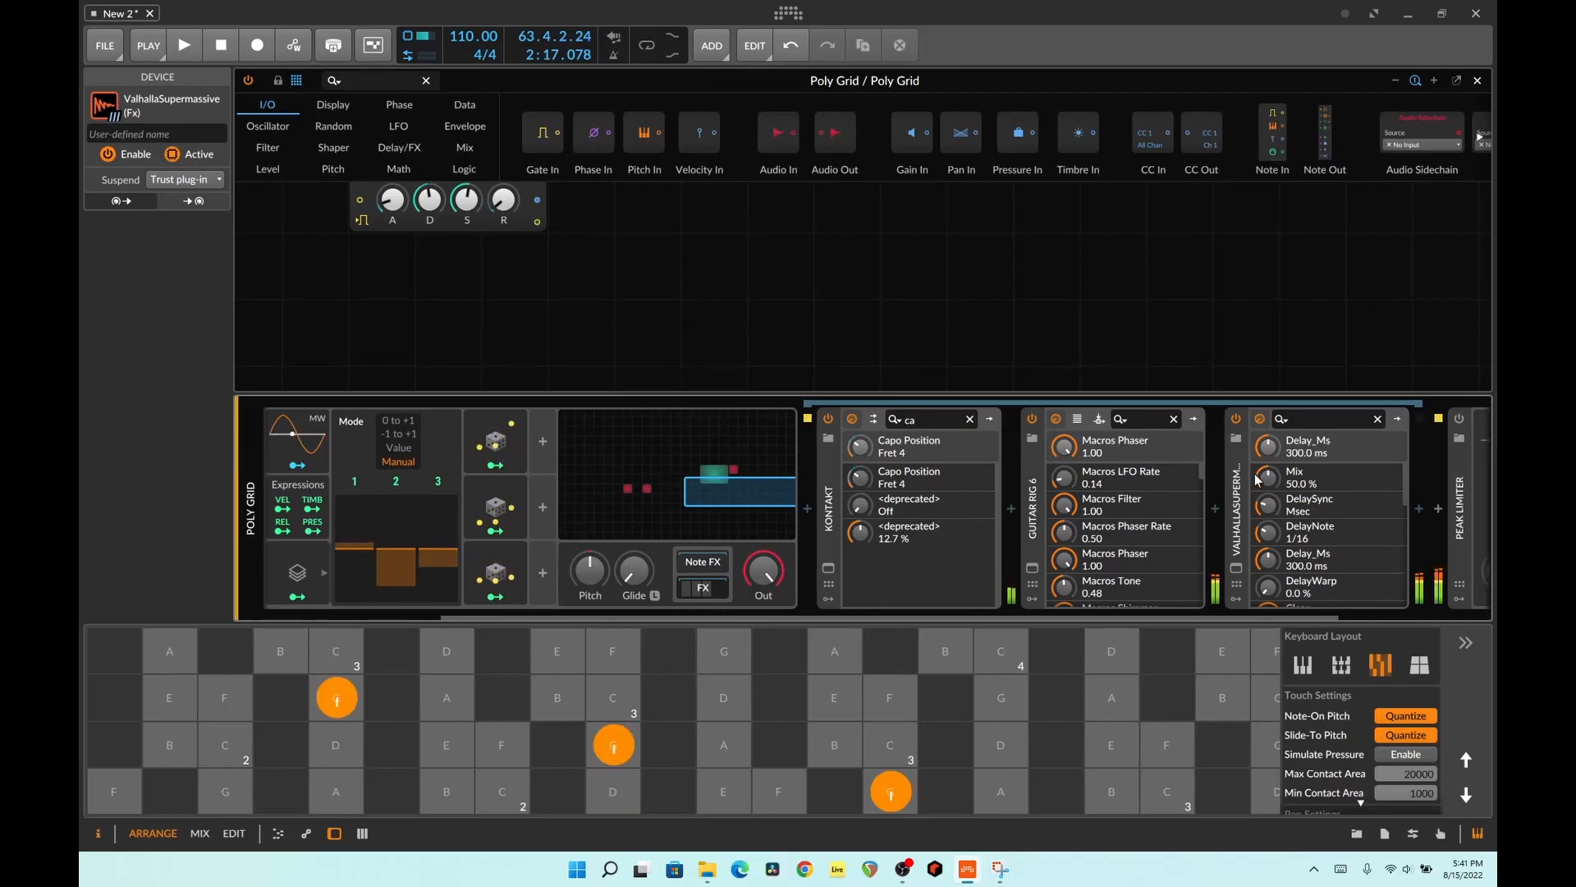
- Map the Voice Stack modulator to Guitar Rig 6's Macros Phaser and, by about -0.61, to Macros Filter
left_click(297, 597)
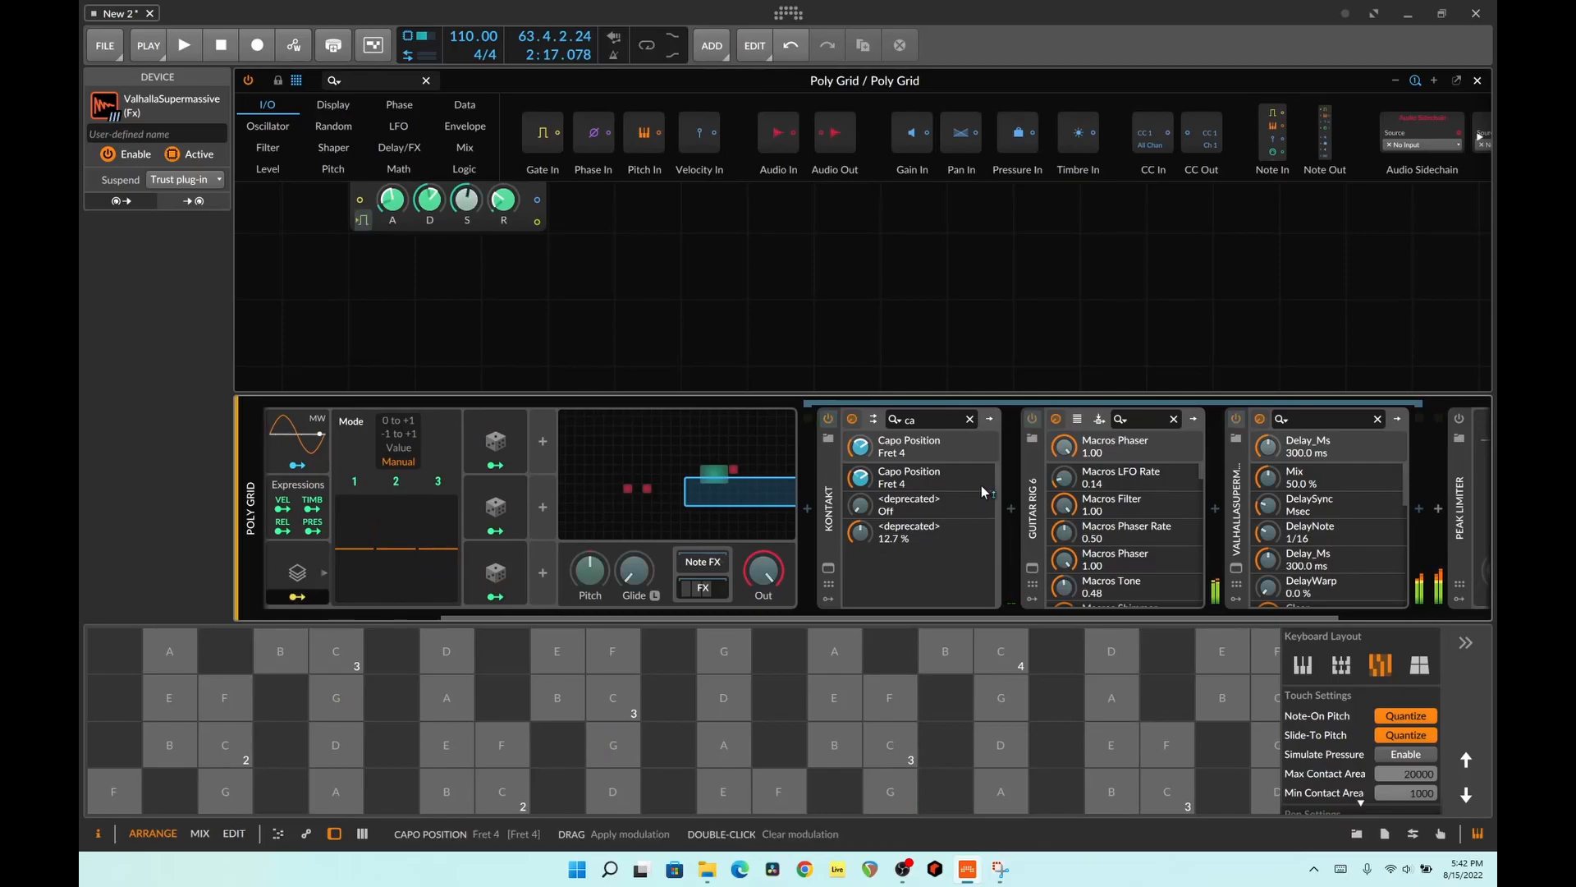
scroll(1133, 535, "up", 4)
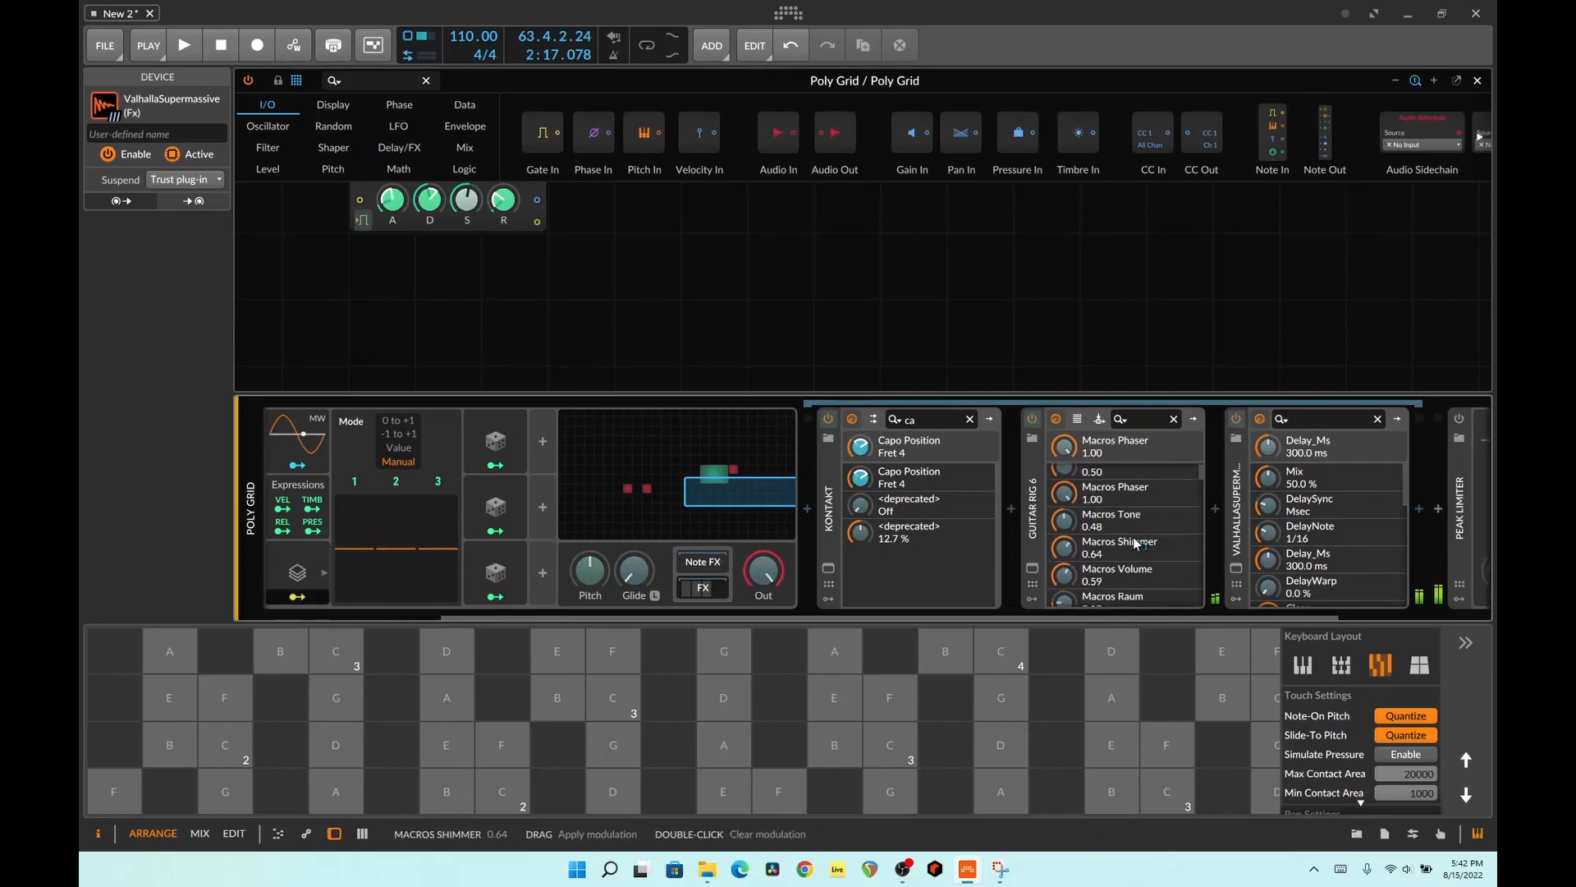
mouse_move(1054, 558)
left_mouse_down()
mouse_move(1054, 545)
mouse_move(1054, 579)
left_mouse_up()
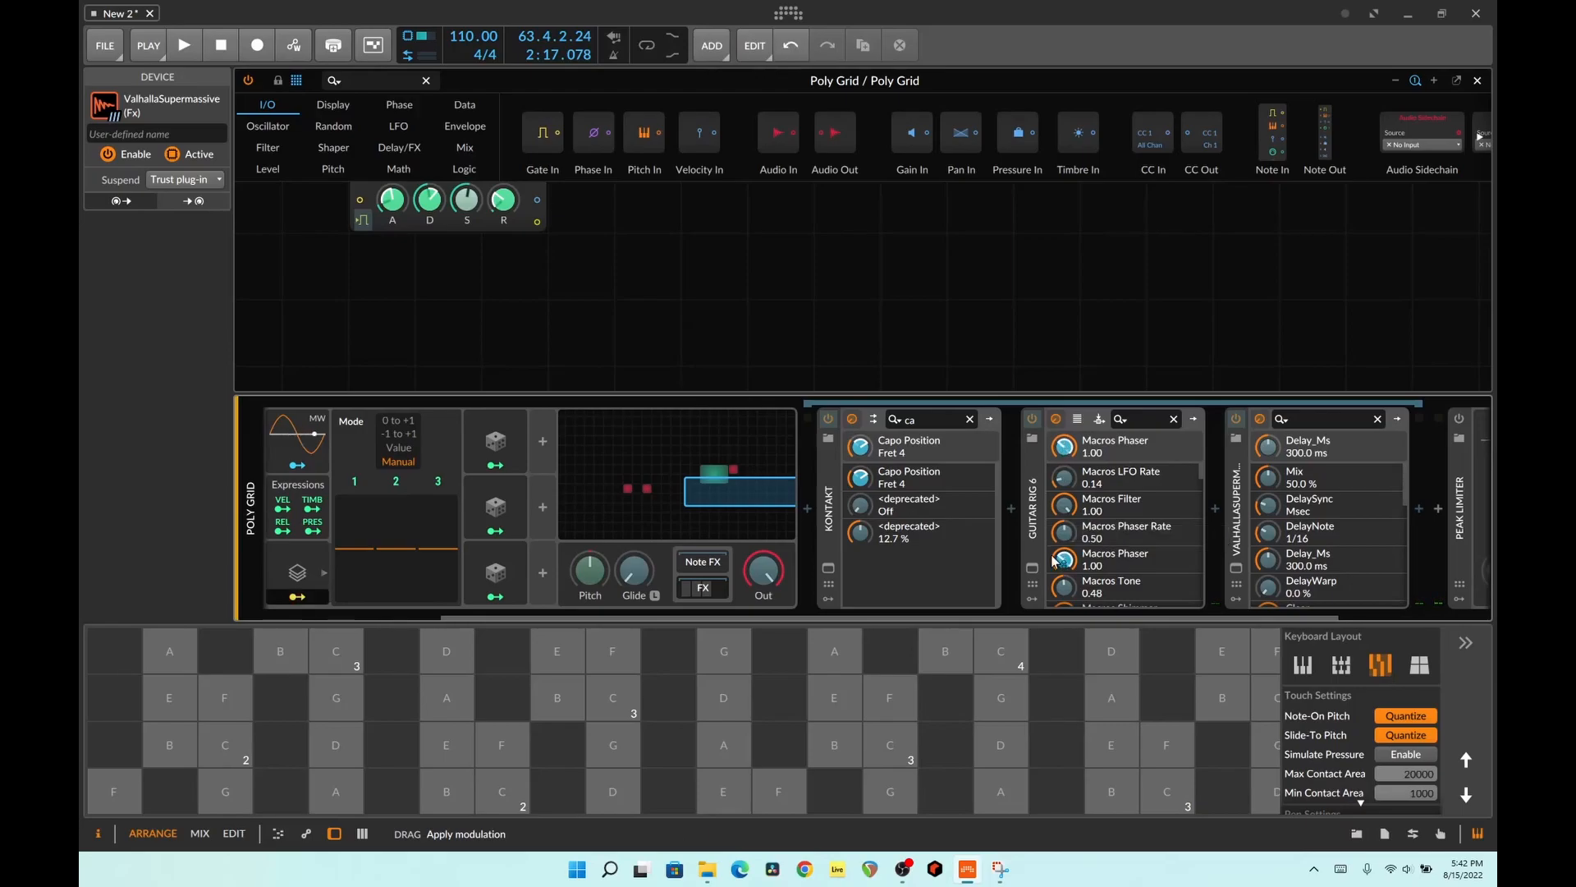
left_click_drag(1064, 504, 1064, 525)
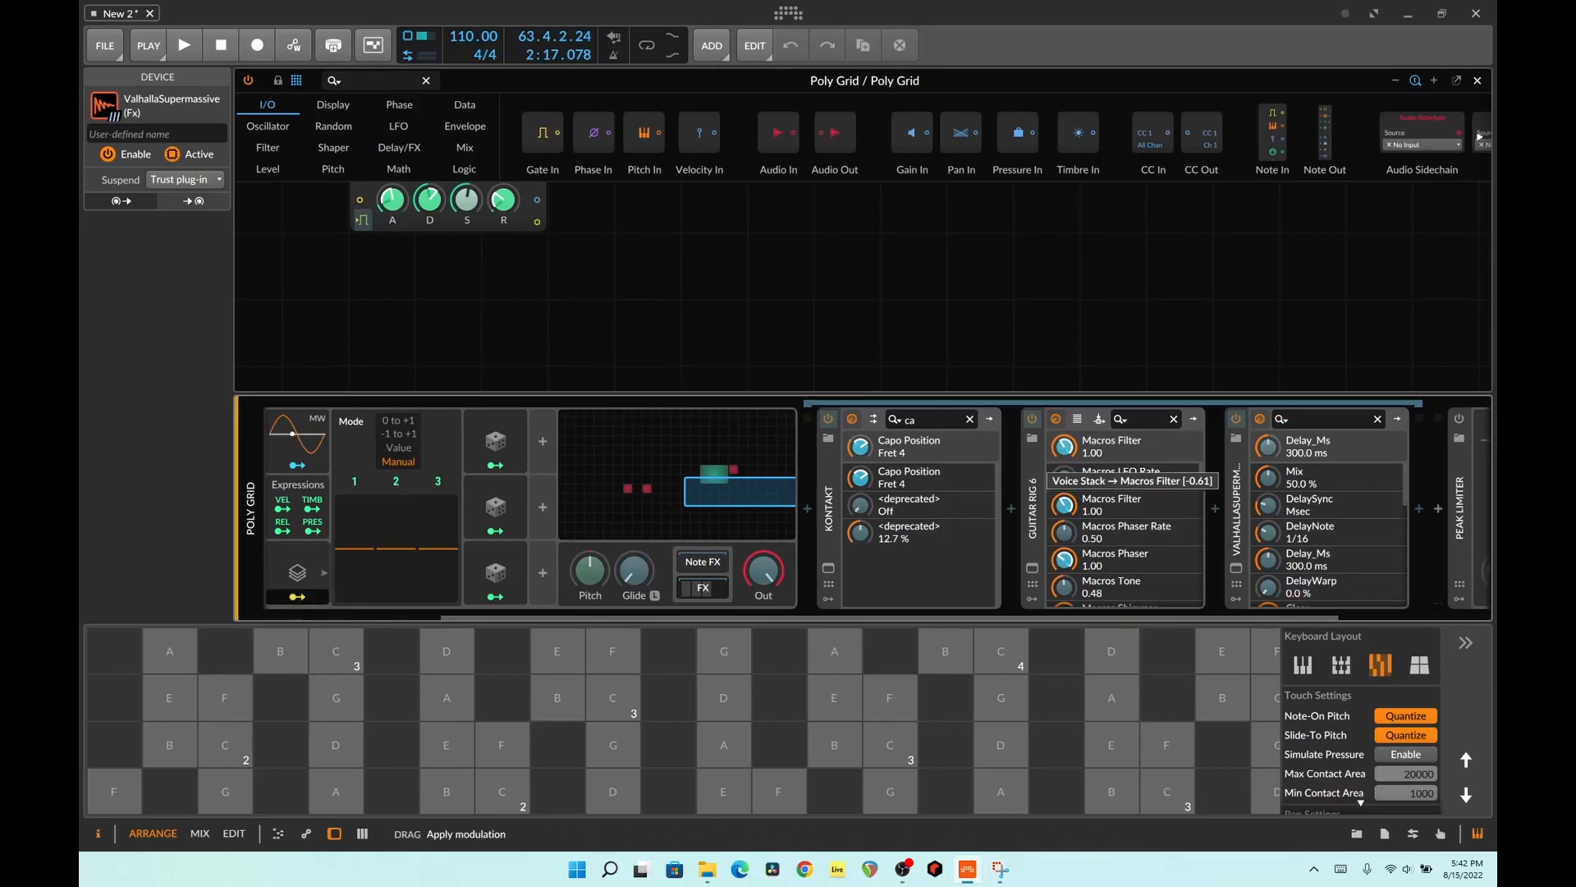
- Map the Voice Stack modulator to ValhallaSupermassive's Mix and, by about 0.356, to its DelayNote
left_click_drag(1269, 477, 1273, 464)
scroll(1281, 526, "down", 2)
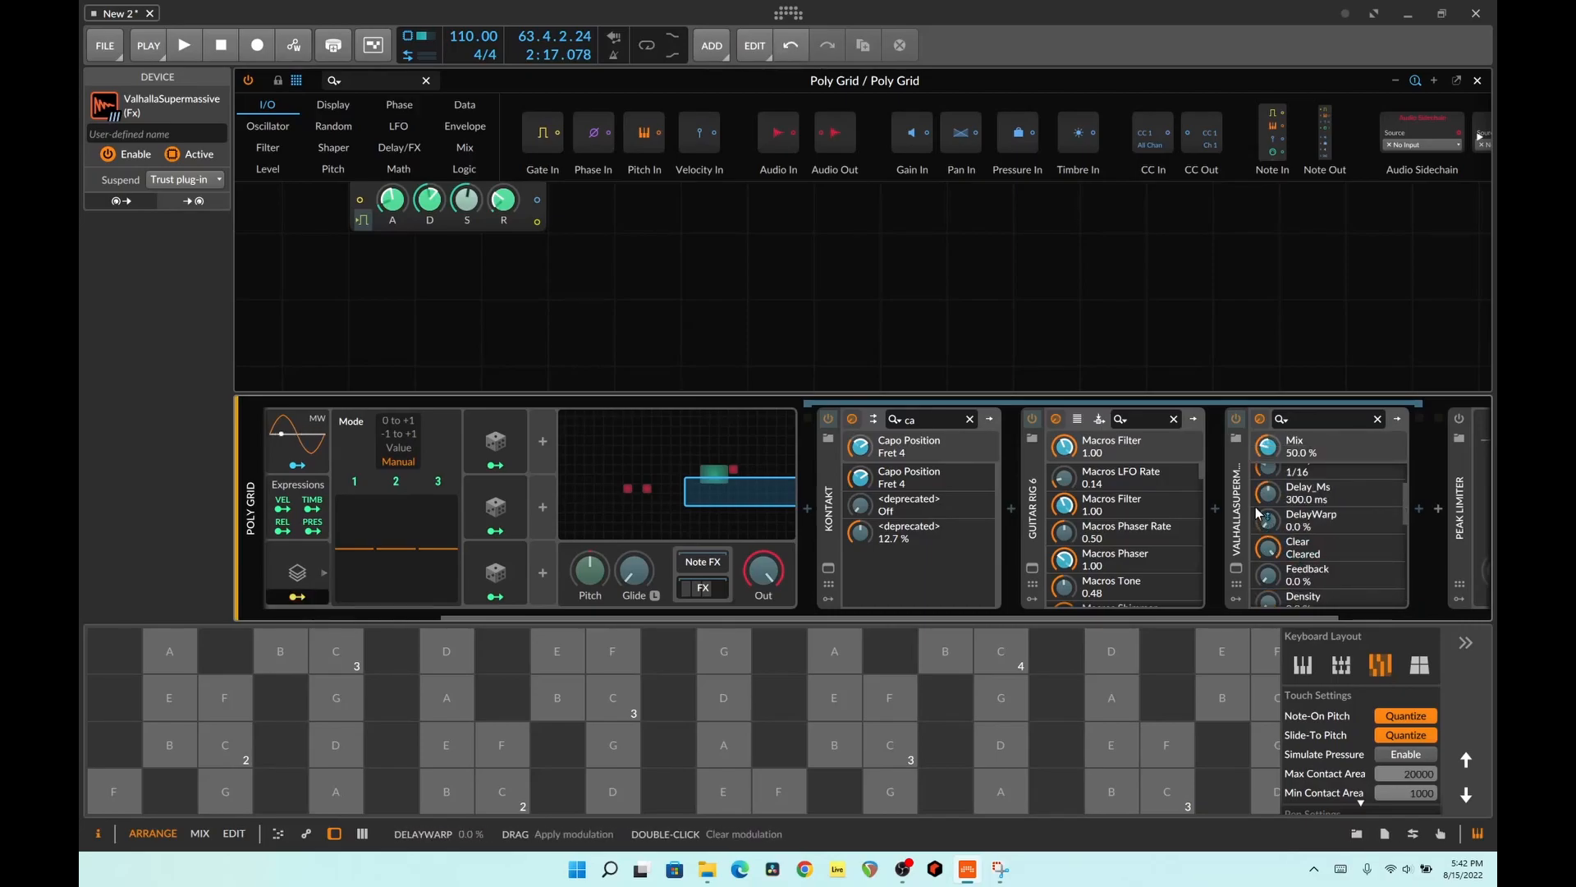
scroll(1268, 484, "up", 2)
left_click_drag(1268, 504, 1268, 528)
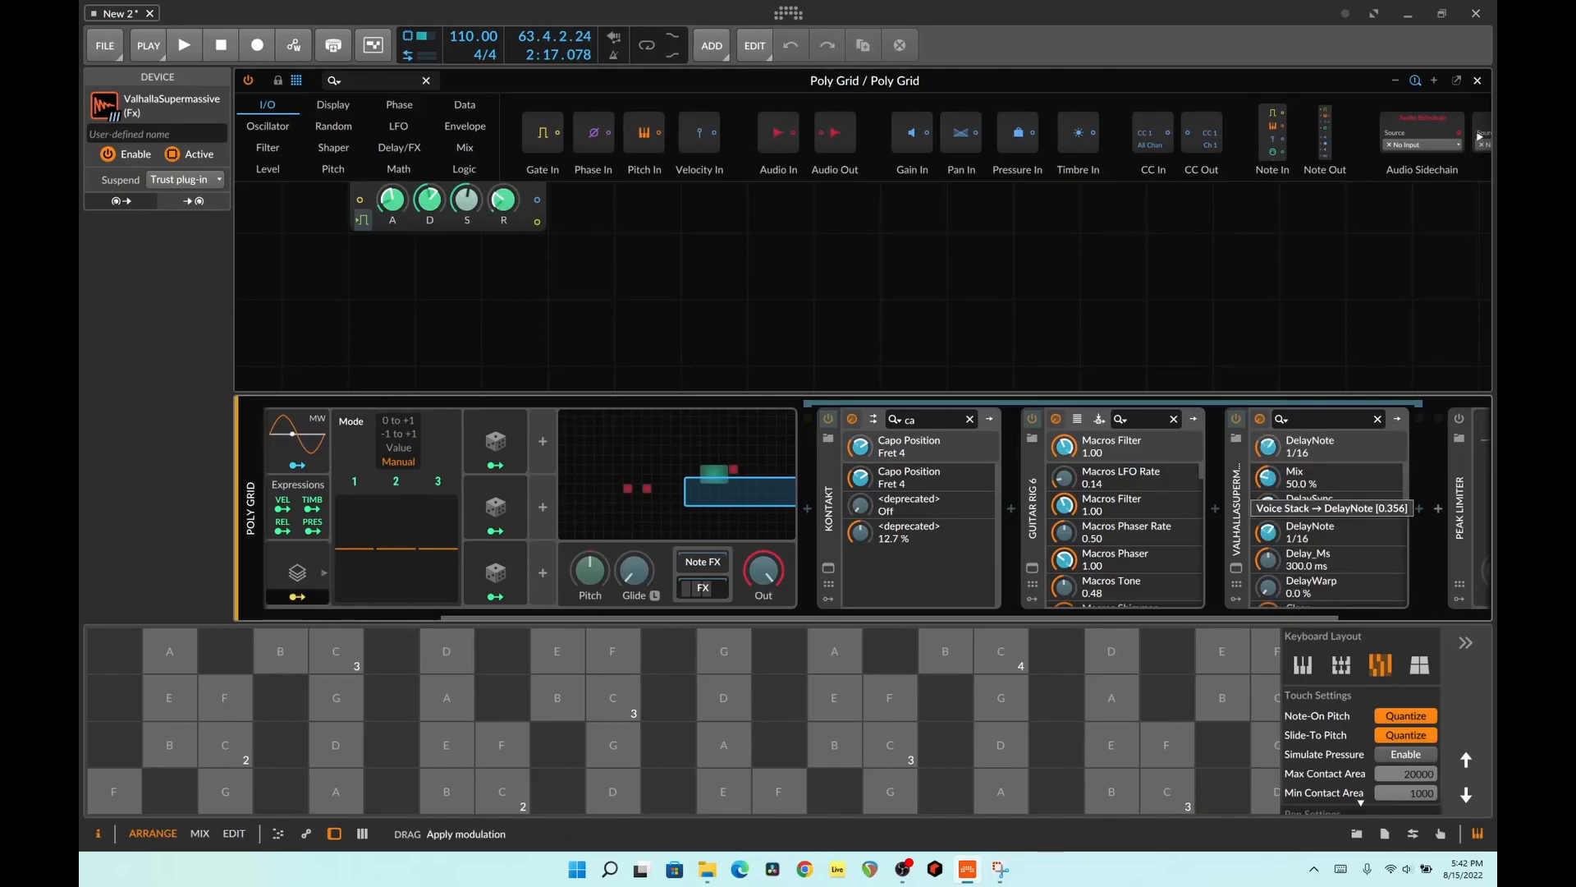
- Leave modulation mapping and audition B and D notes through the modulated effects
left_click(444, 788)
left_click(444, 788)
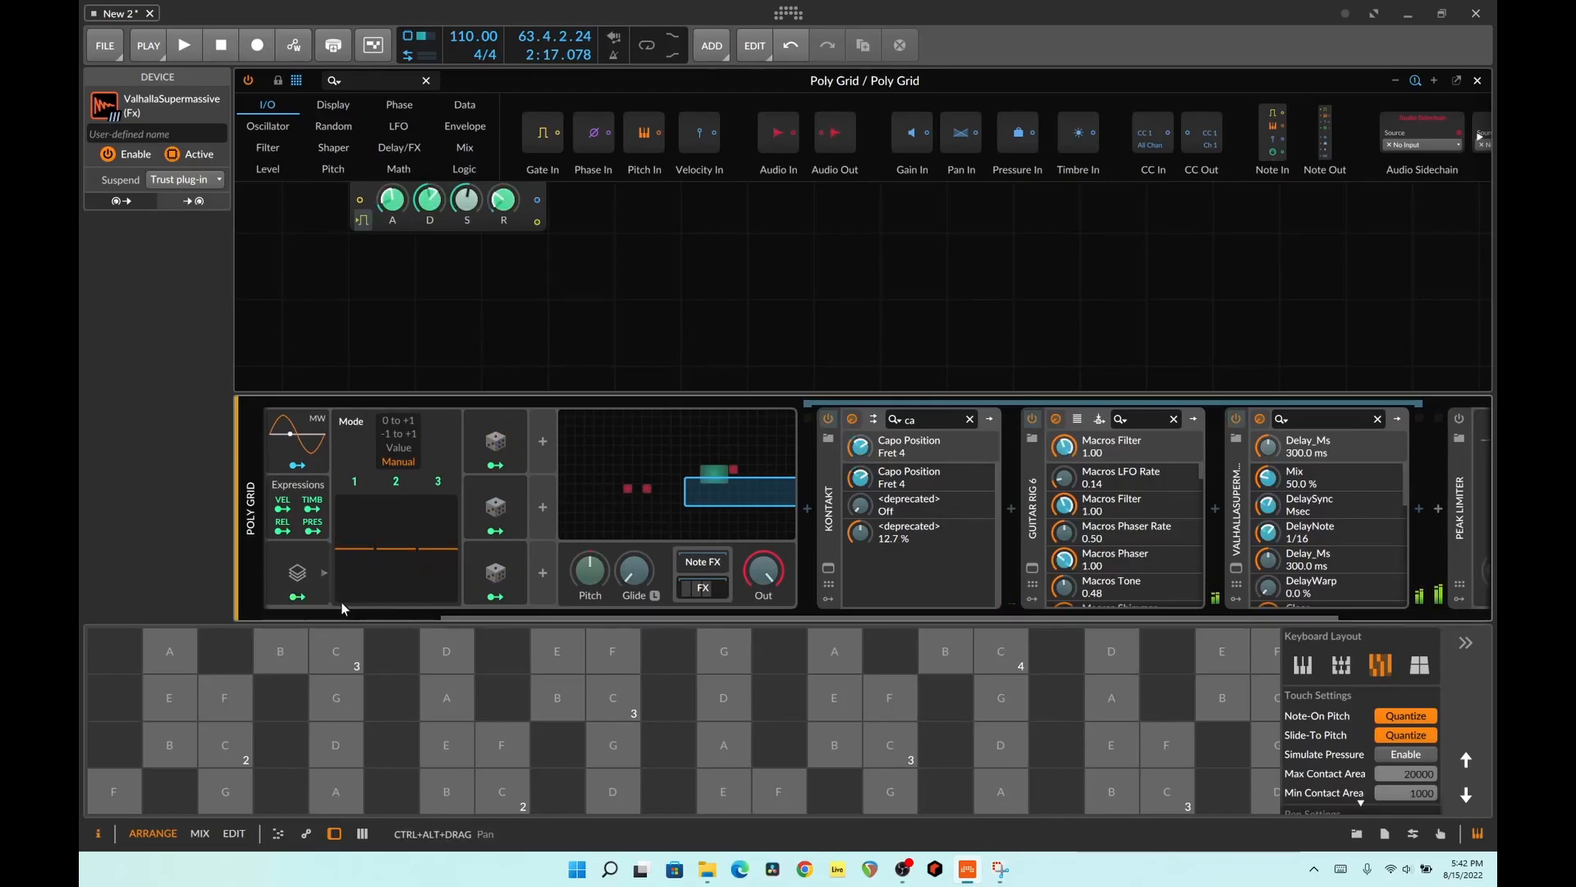
mouse_move(495, 597)
left_click(614, 792)
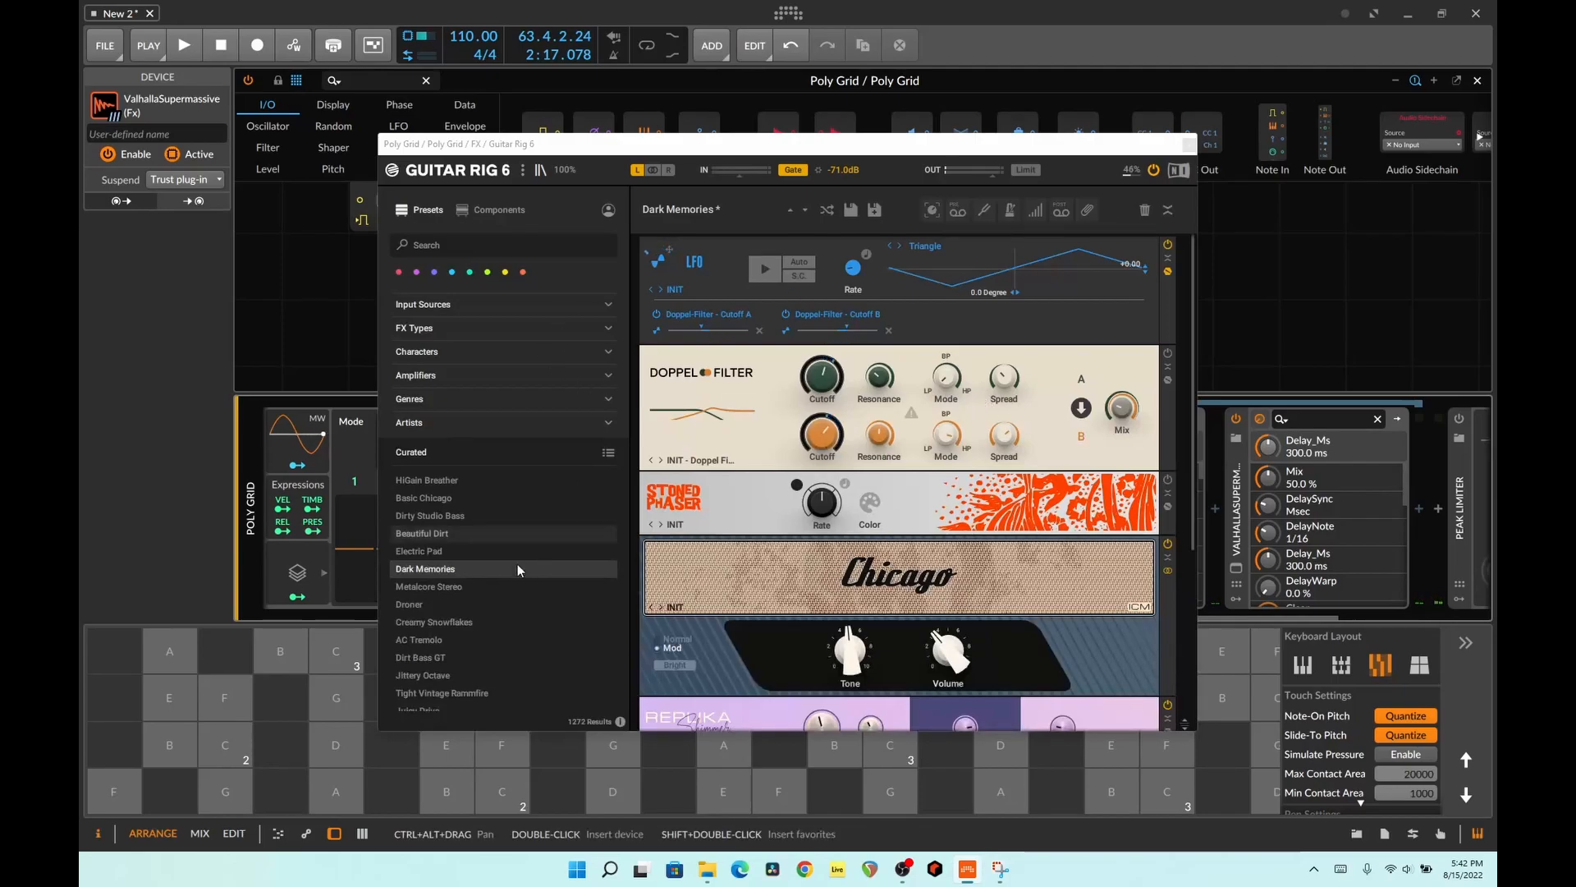
- Examine the components of the Dark Memories rack in the Guitar Rig 6 window, and close the window
scroll(854, 474, "down", 2)
scroll(851, 474, "down", 4)
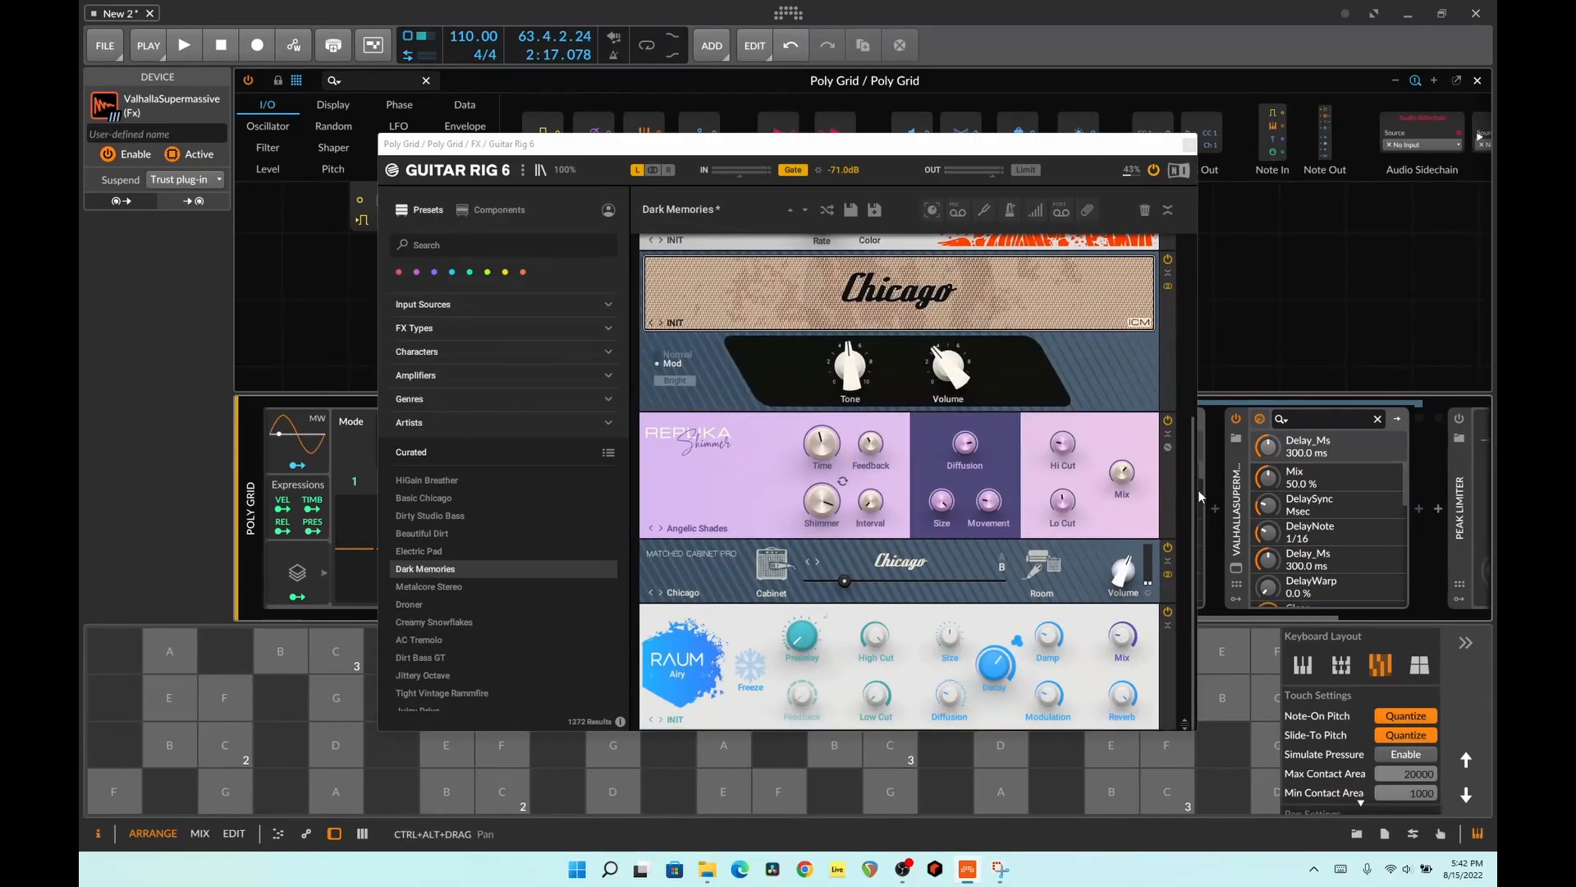
scroll(1192, 496, "up", 6)
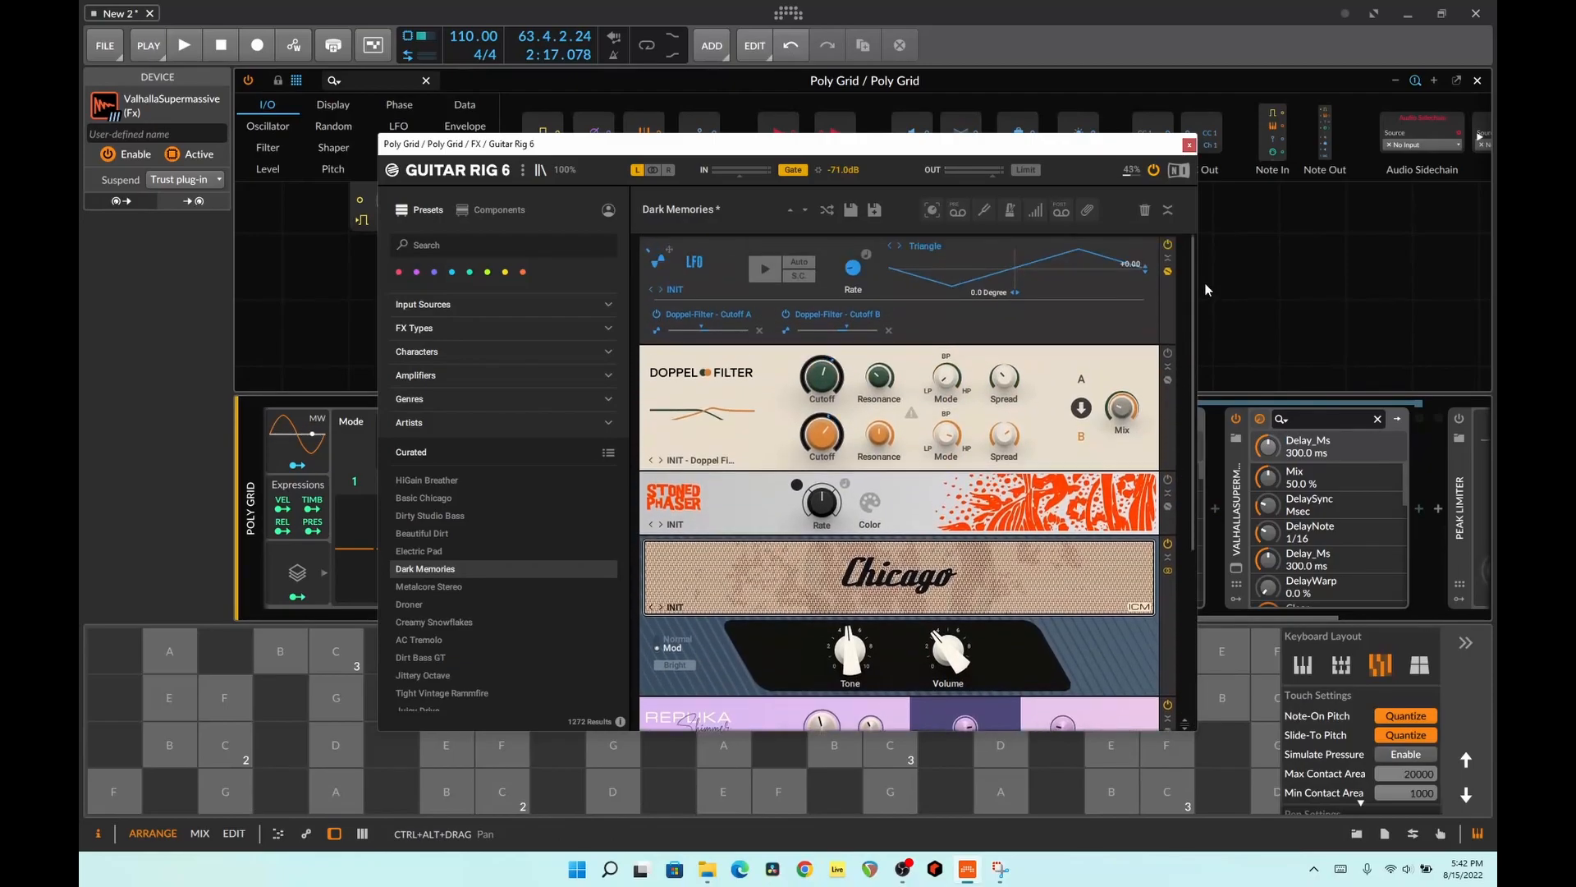
scroll(1198, 533, "down", 6)
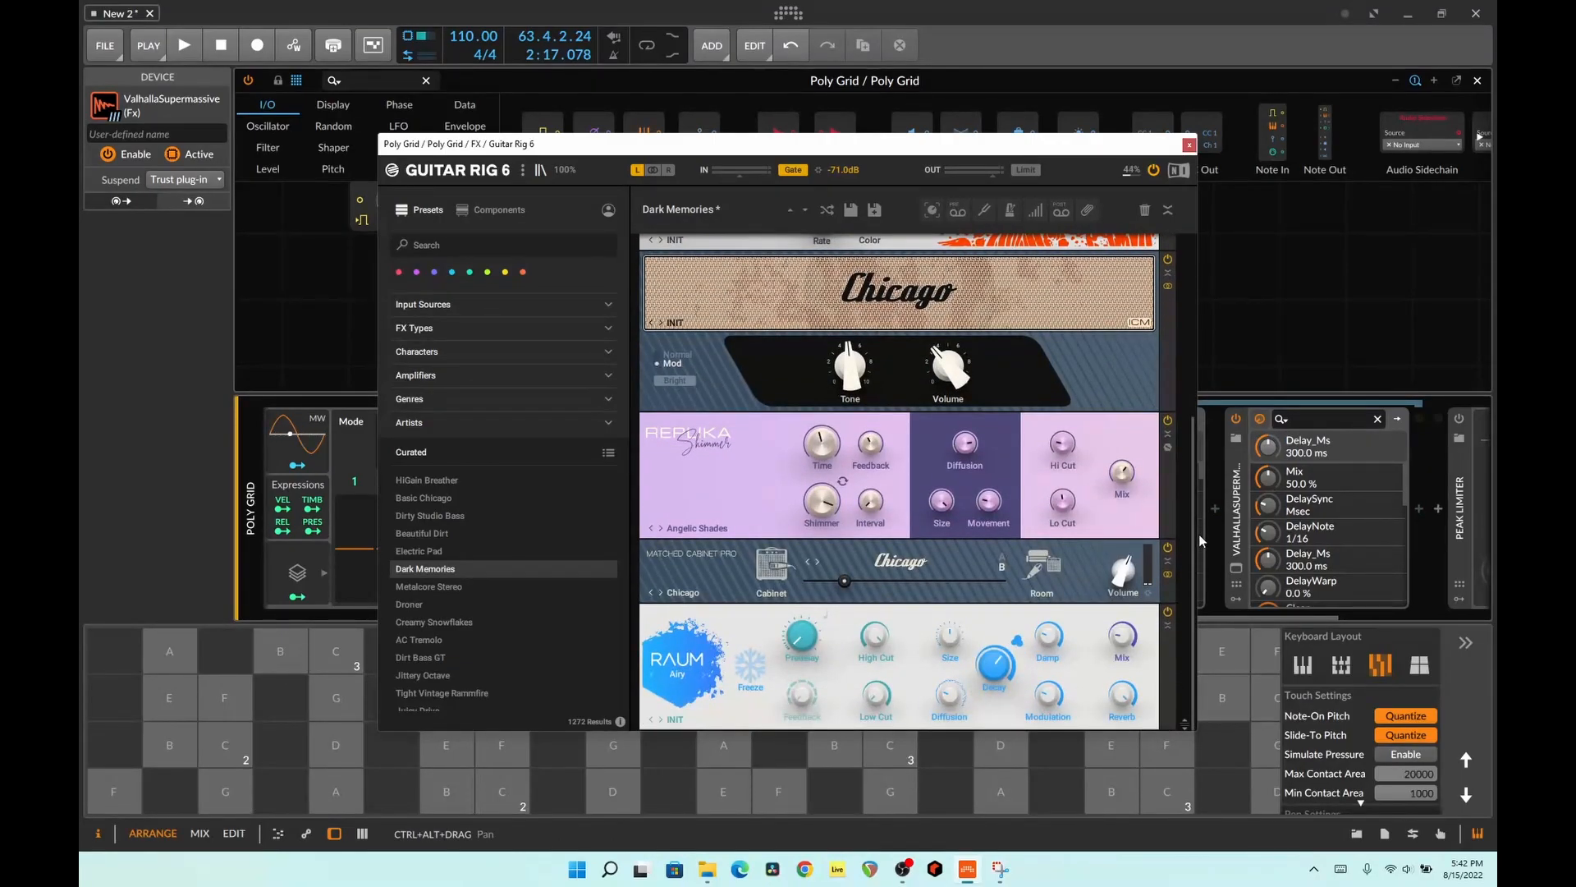
scroll(723, 430, "up", 6)
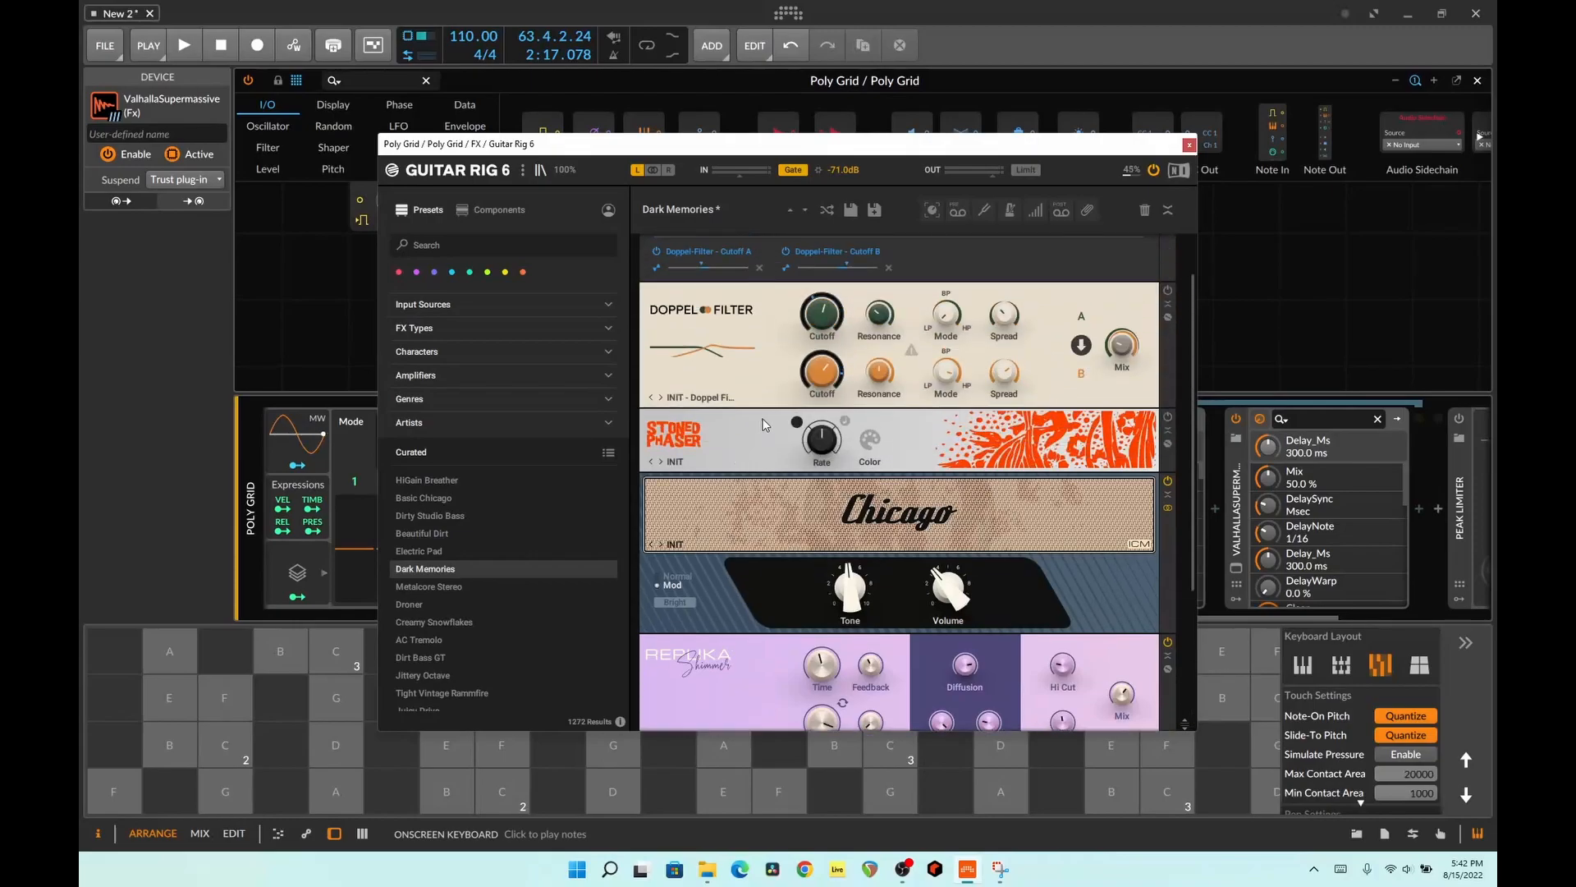
left_click(1188, 144)
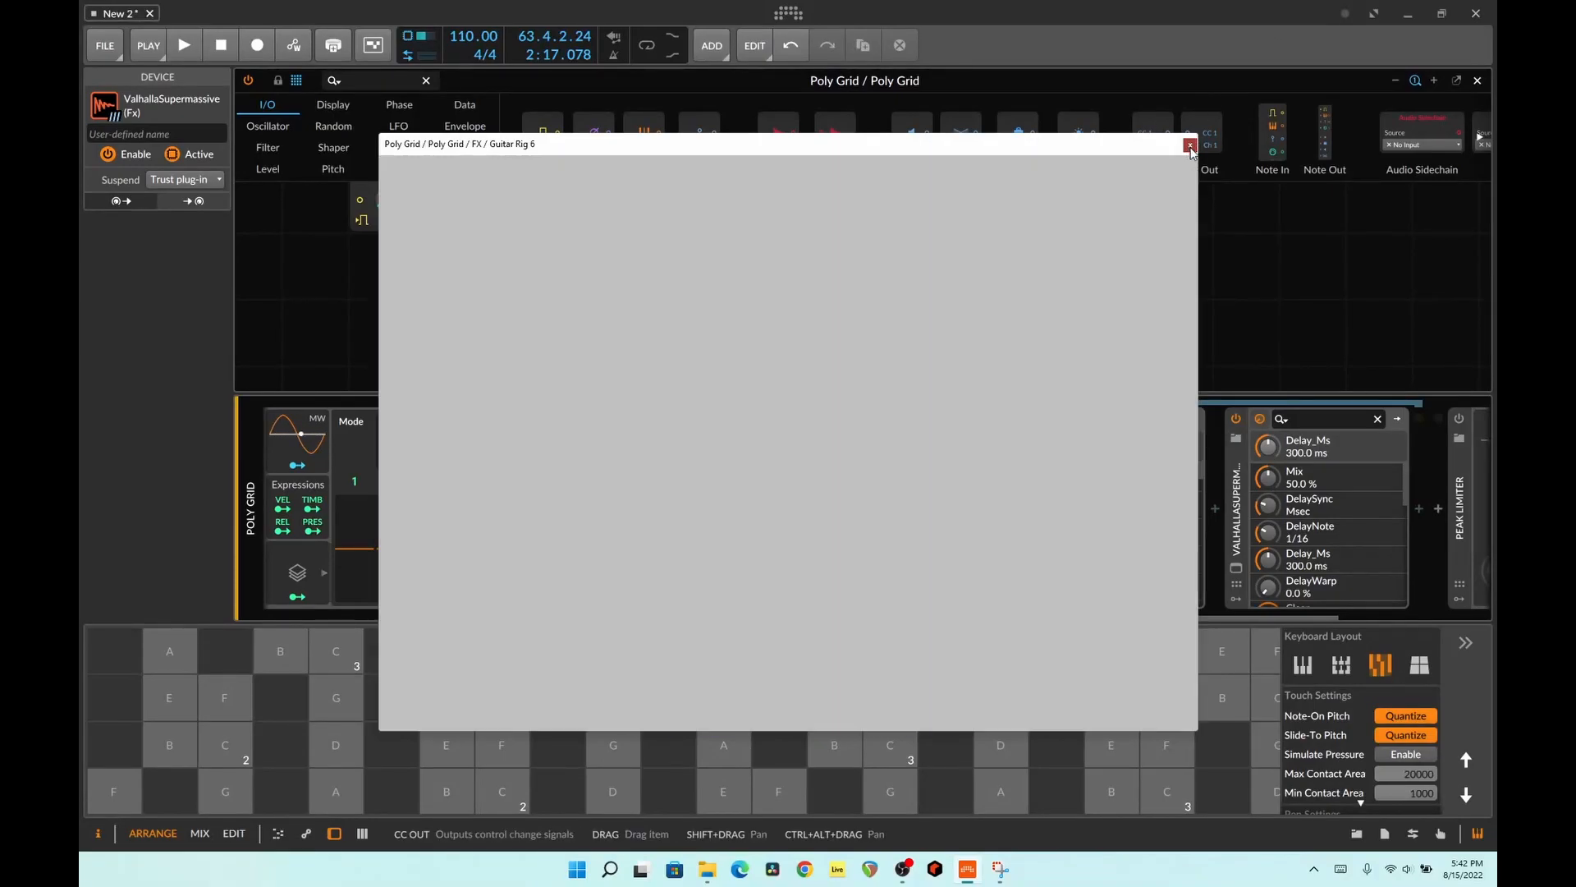
- Audition notes through the modulated effects and look through Guitar Rig 6's parameters from Matched Cabinet Pro to the LFO depths
left_click(170, 745)
left_click(448, 792)
scroll(1098, 581, "down", 10)
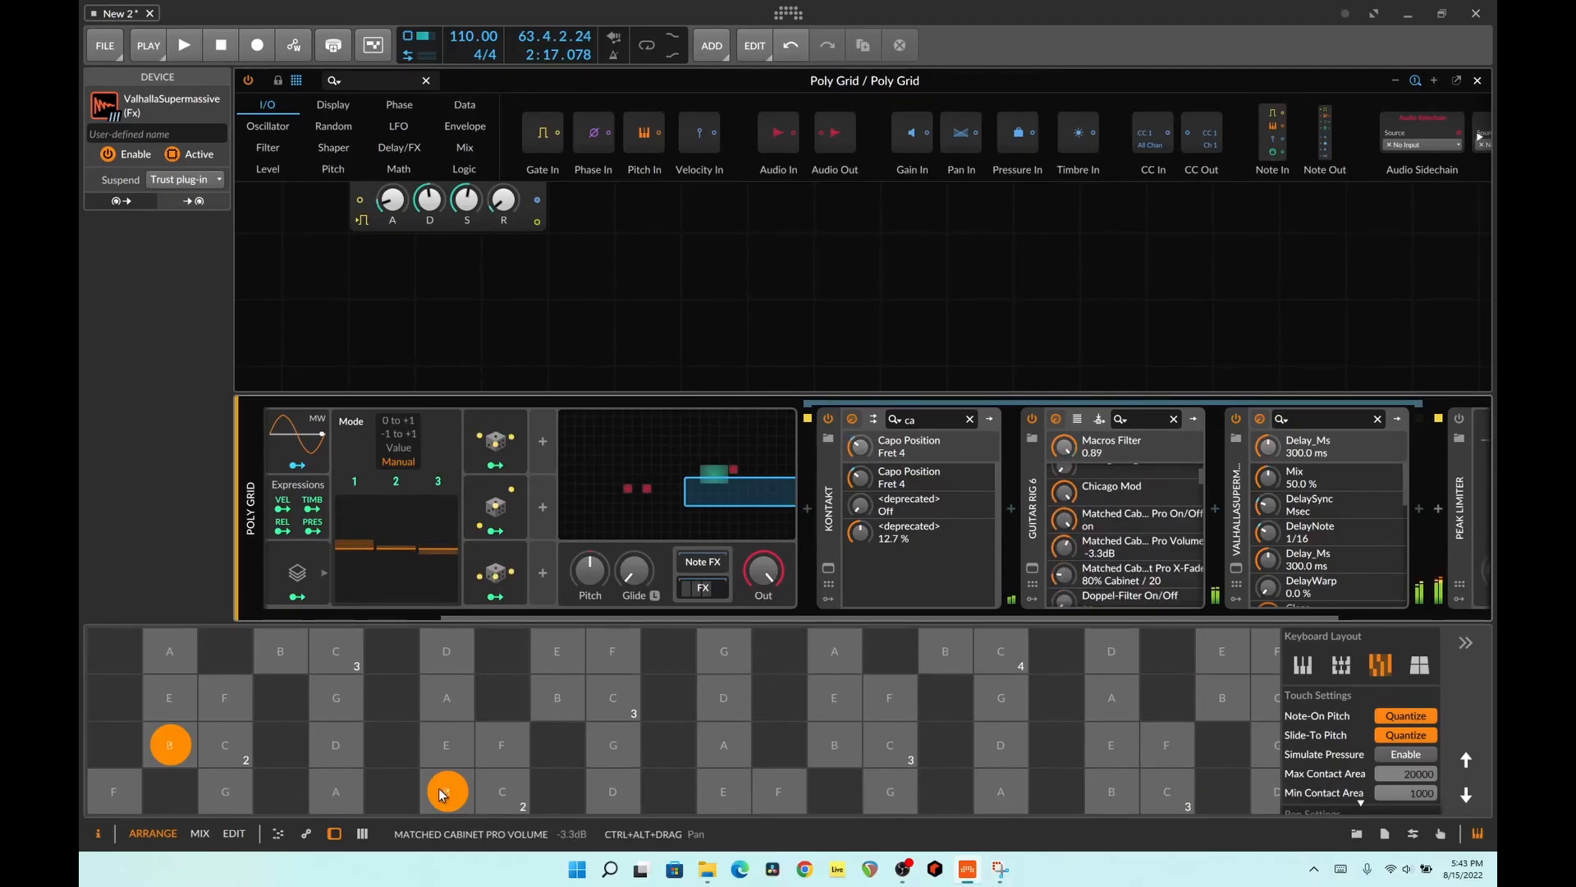
scroll(1138, 555, "up", 3)
scroll(1141, 553, "down", 5)
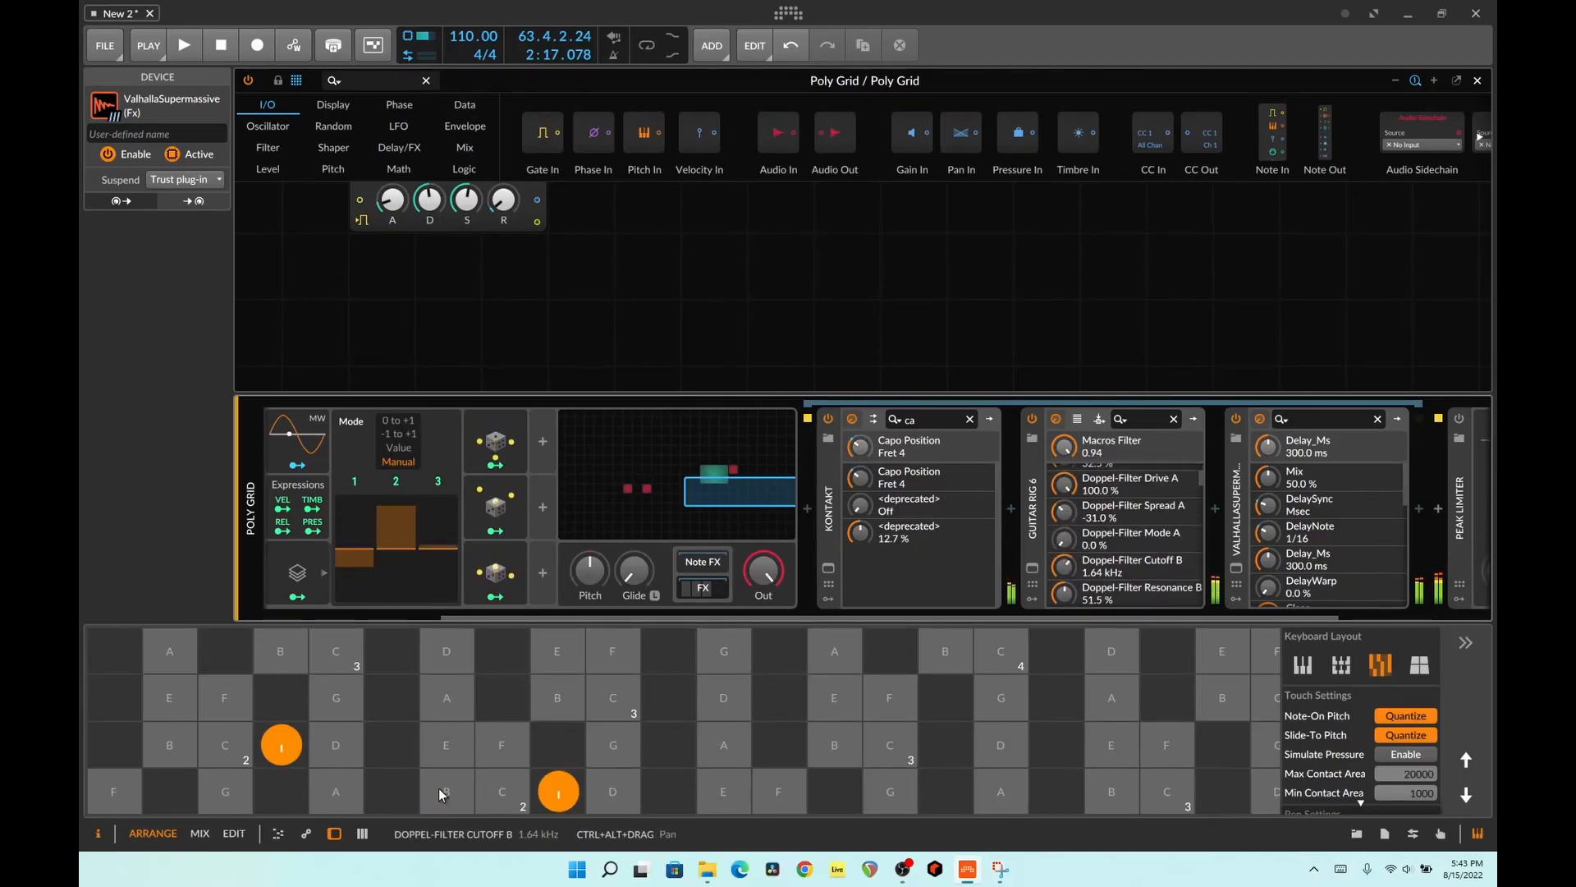
scroll(1141, 554, "down", 3)
scroll(1168, 553, "down", 6)
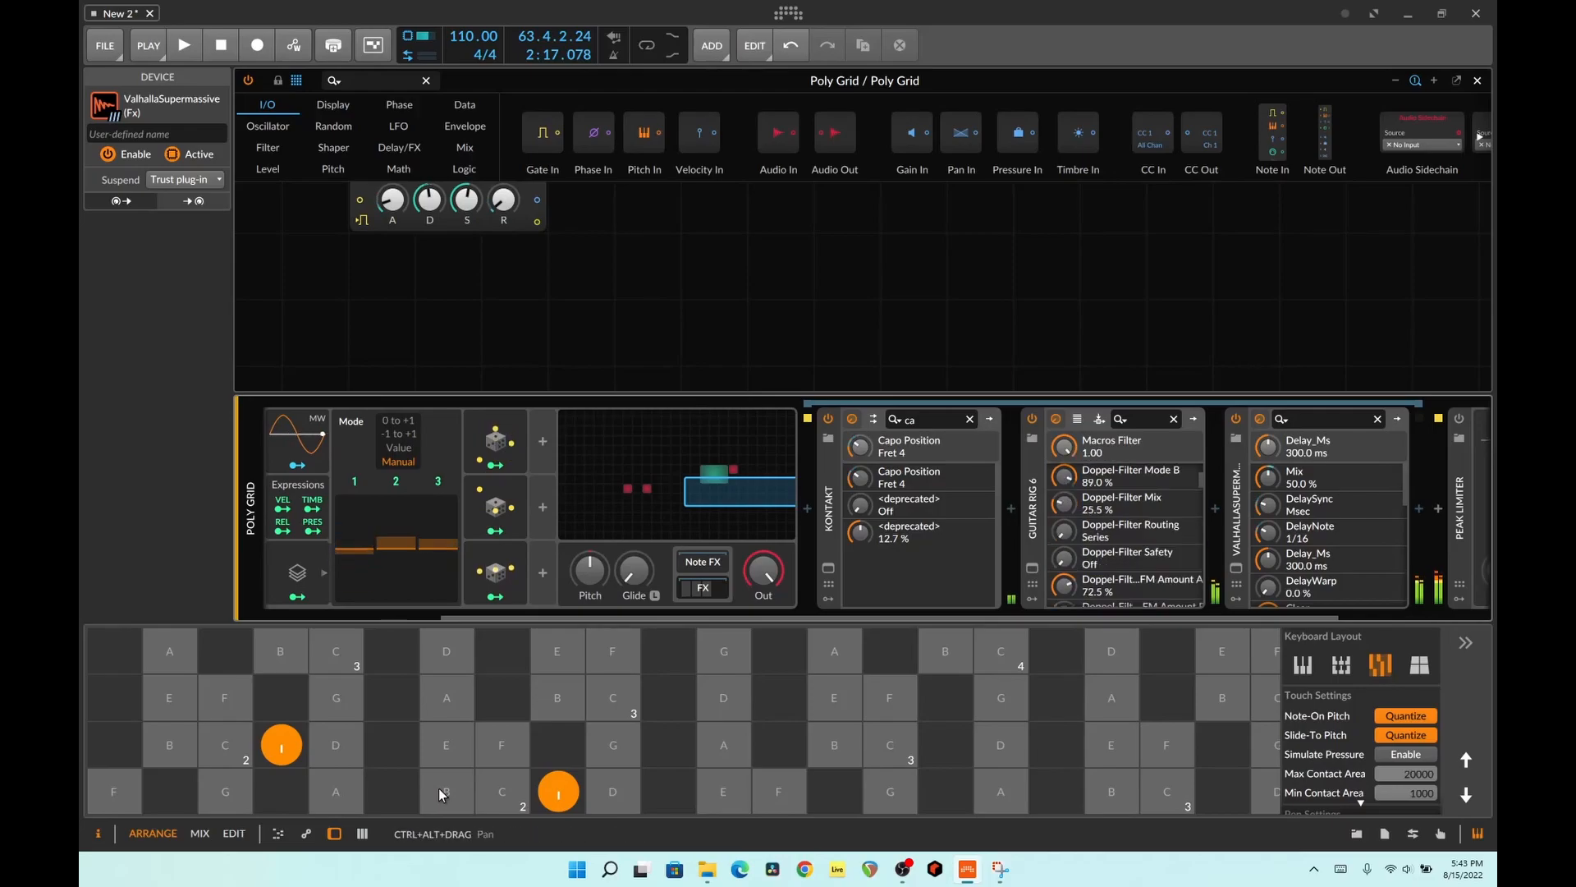
scroll(1167, 553, "down", 5)
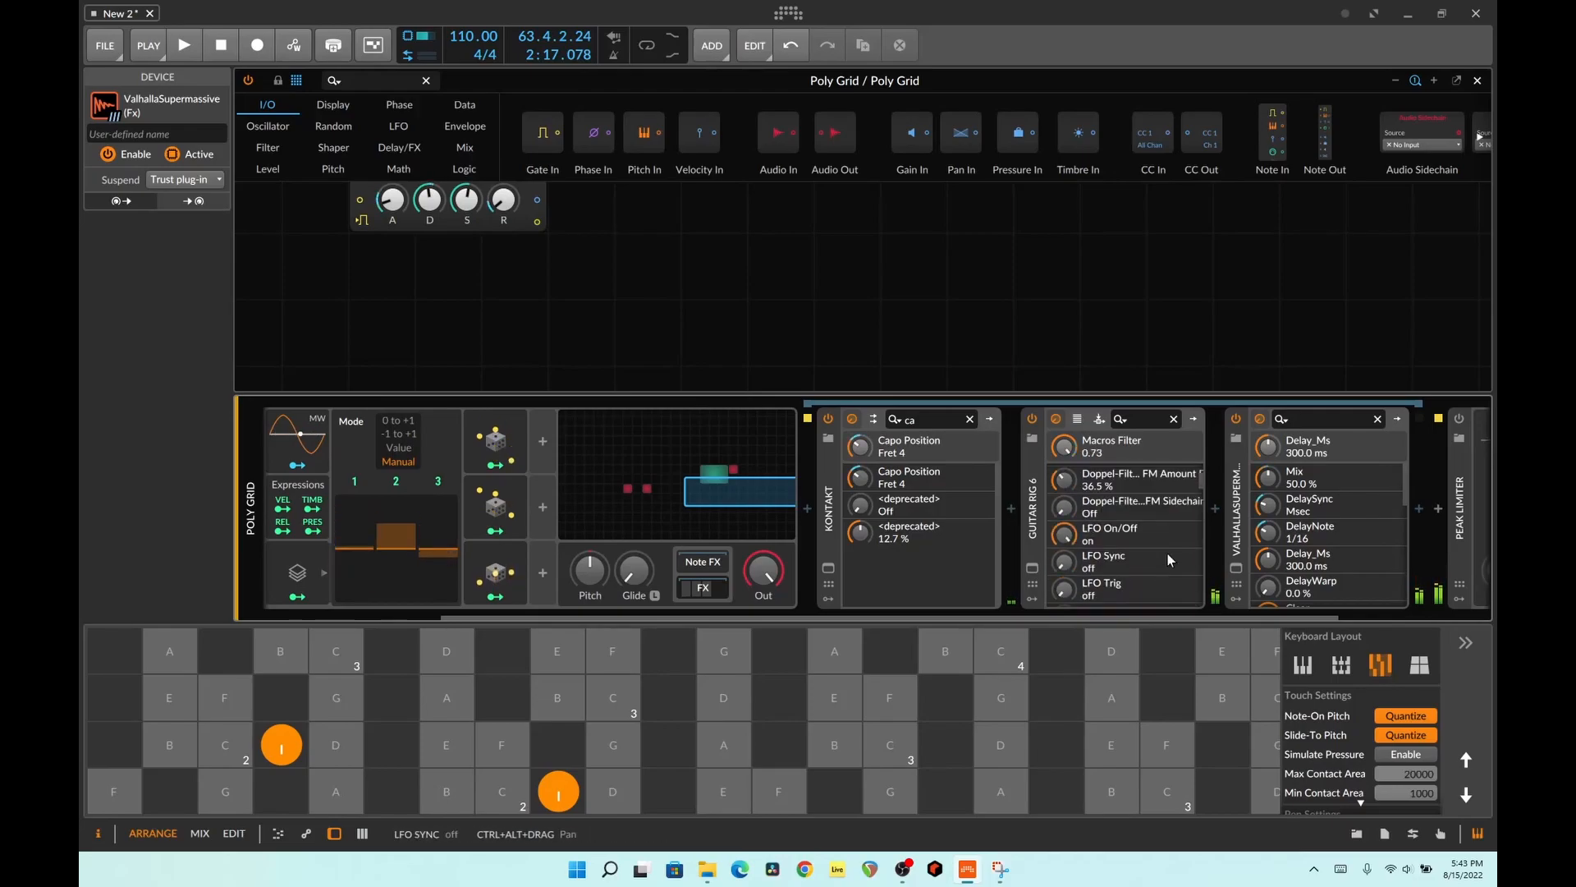
scroll(1167, 553, "up", 2)
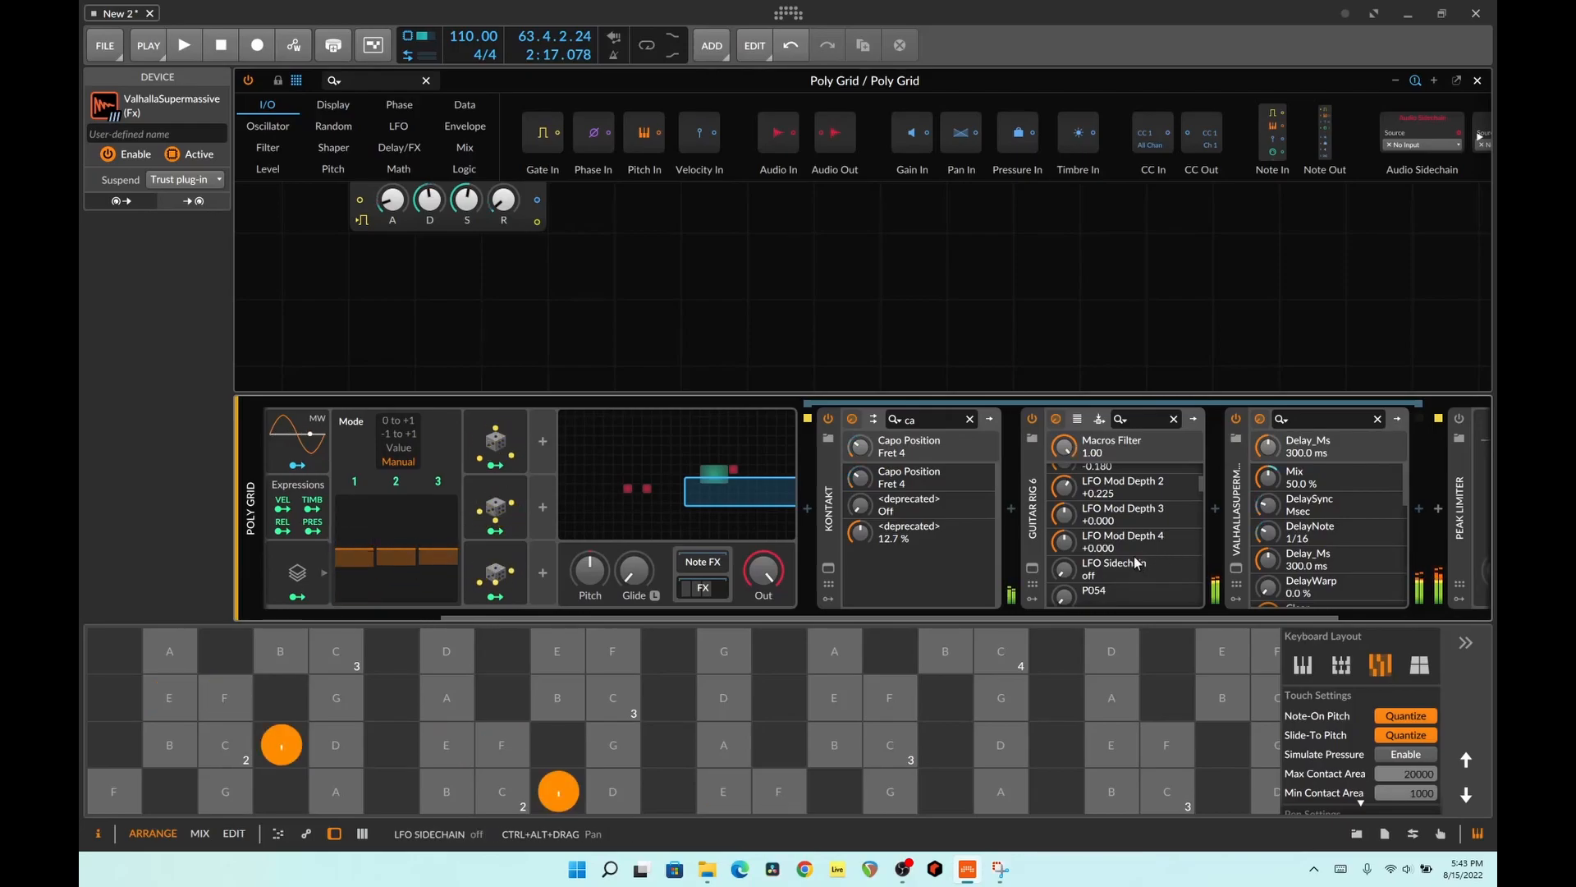
scroll(1137, 562, "up", 5)
scroll(1136, 562, "up", 5)
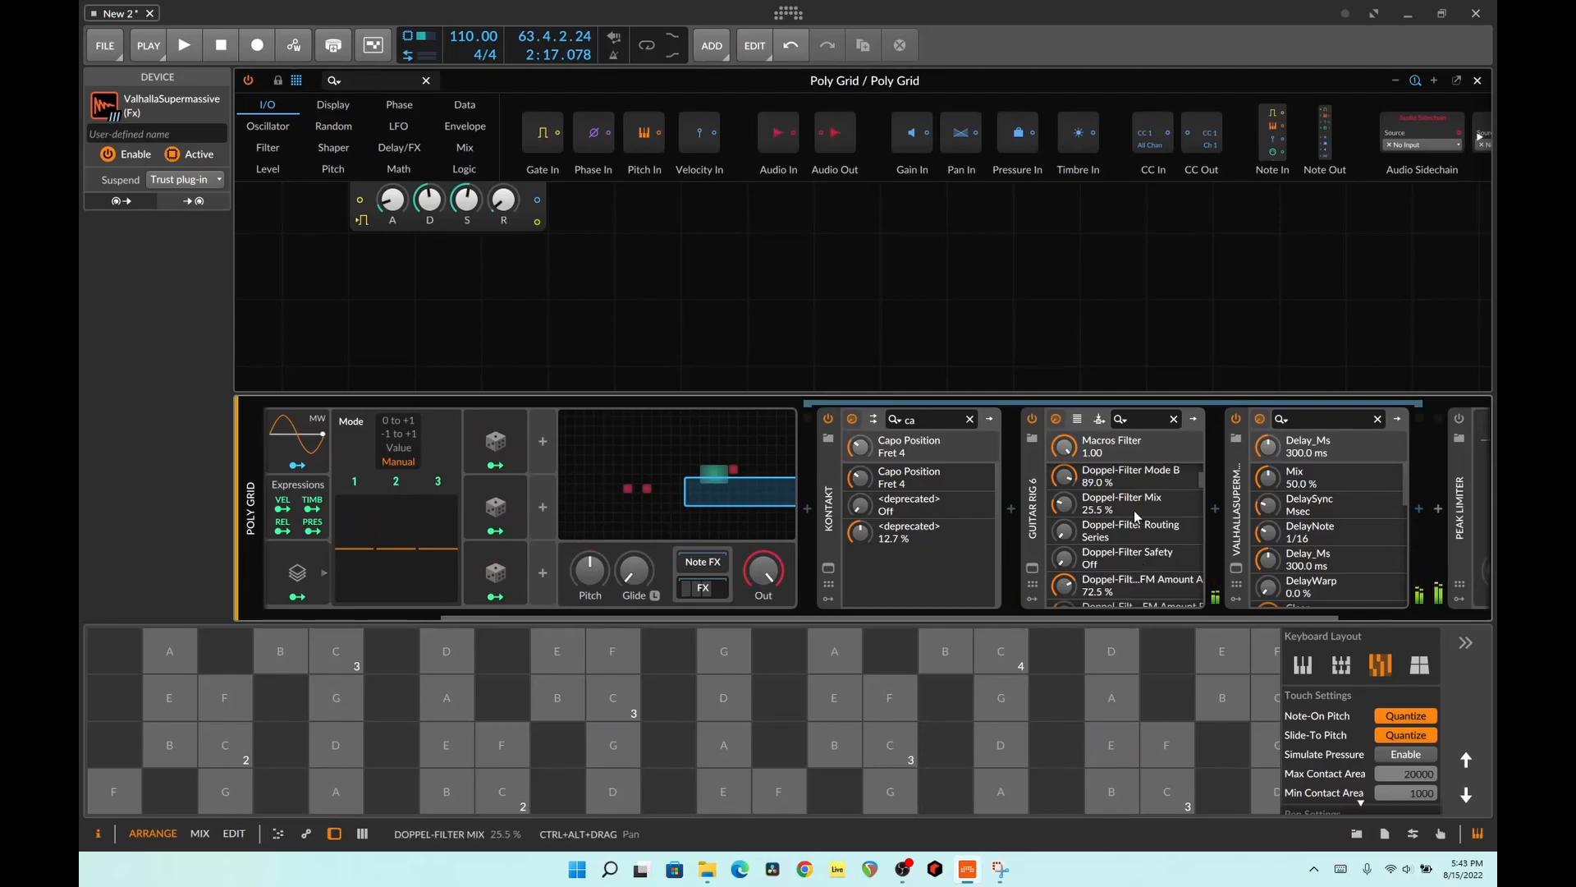
- Deactivate the existing FX-chain plug-ins and preview the instrument Jup-8 V4 ahead of Kontakt
left_click(829, 544)
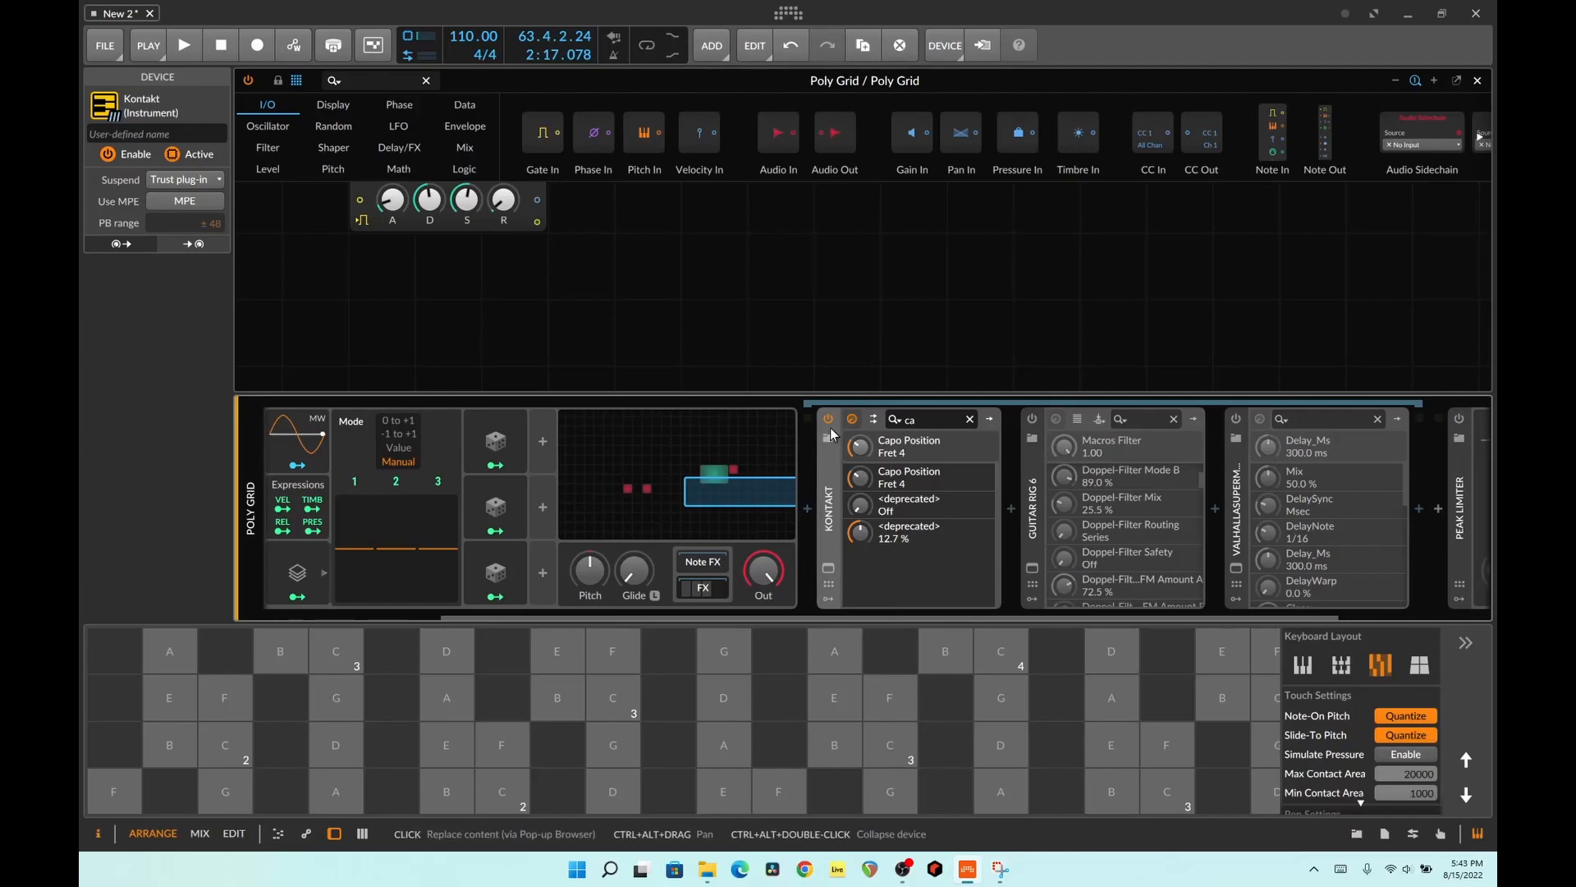
left_click(809, 501)
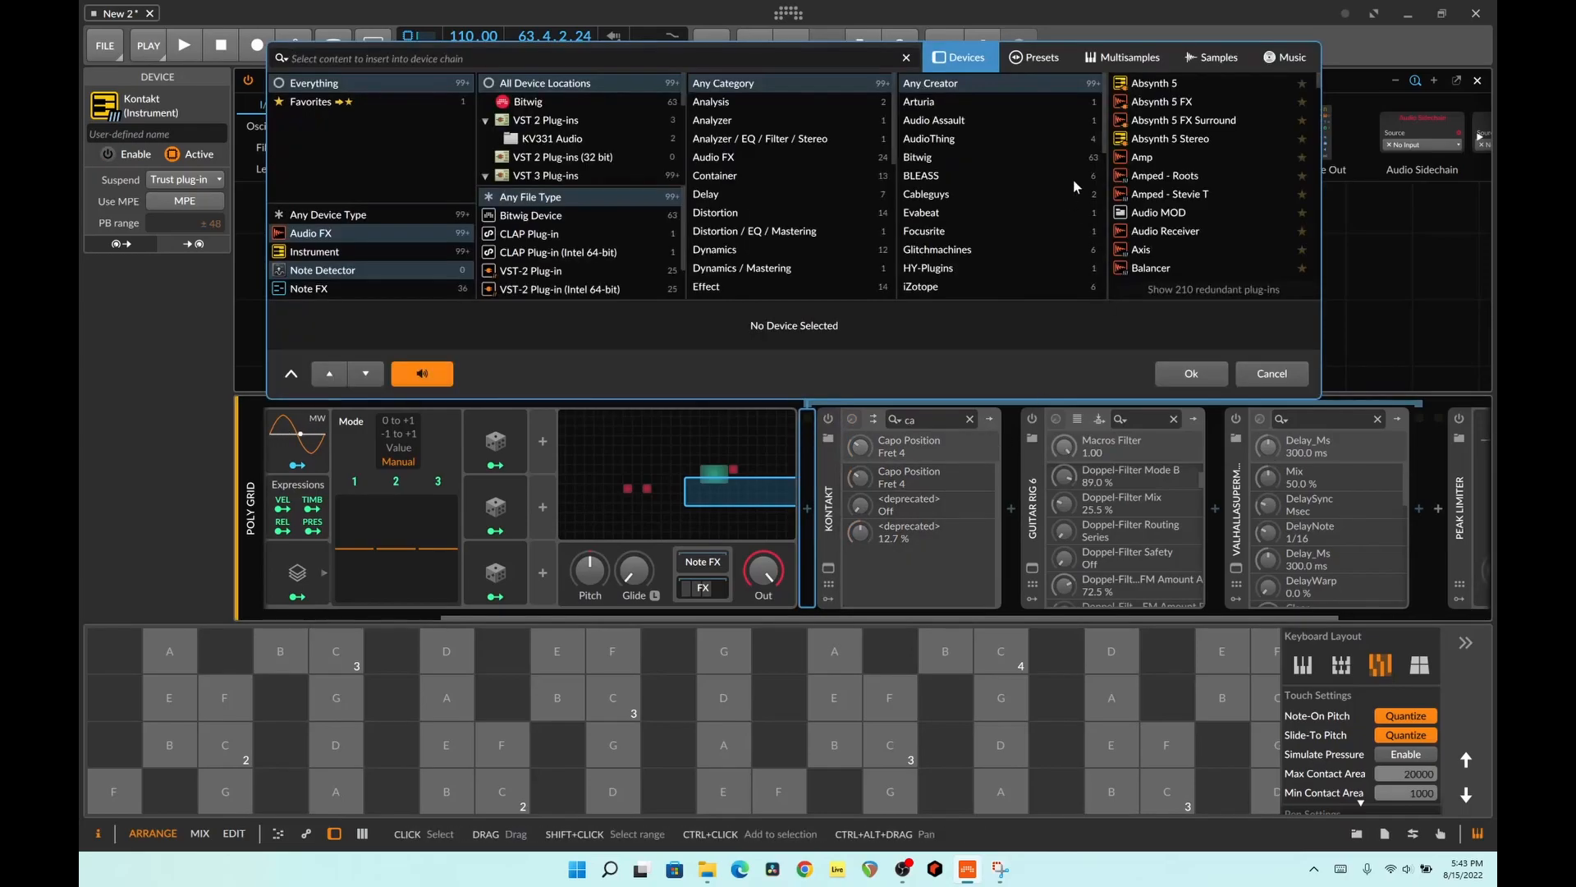
scroll(1197, 169, "down", 6)
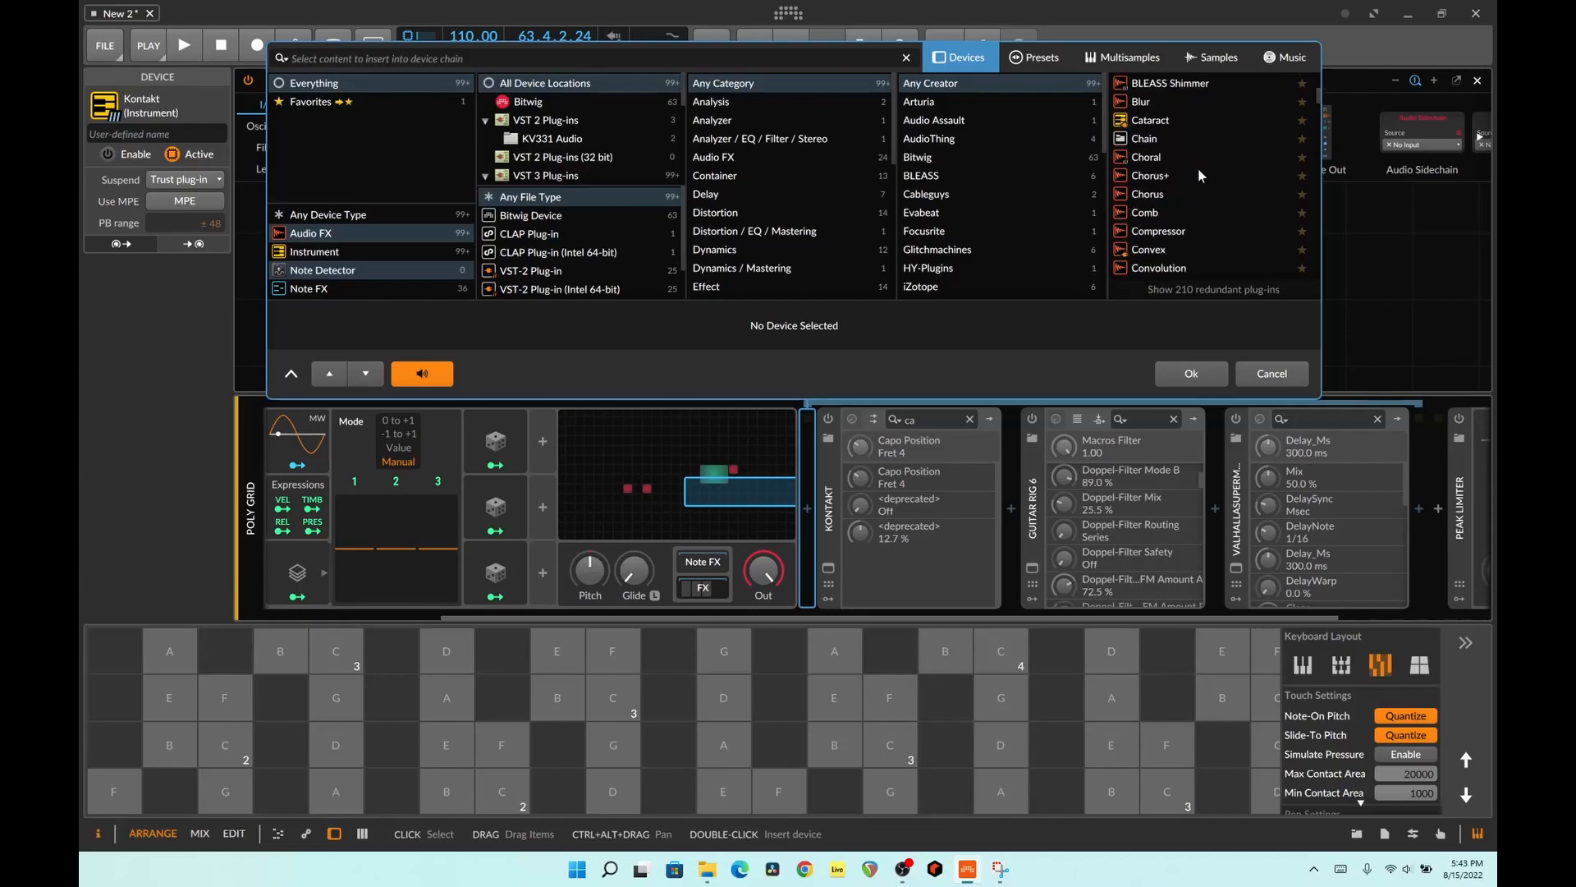
scroll(1191, 156, "down", 10)
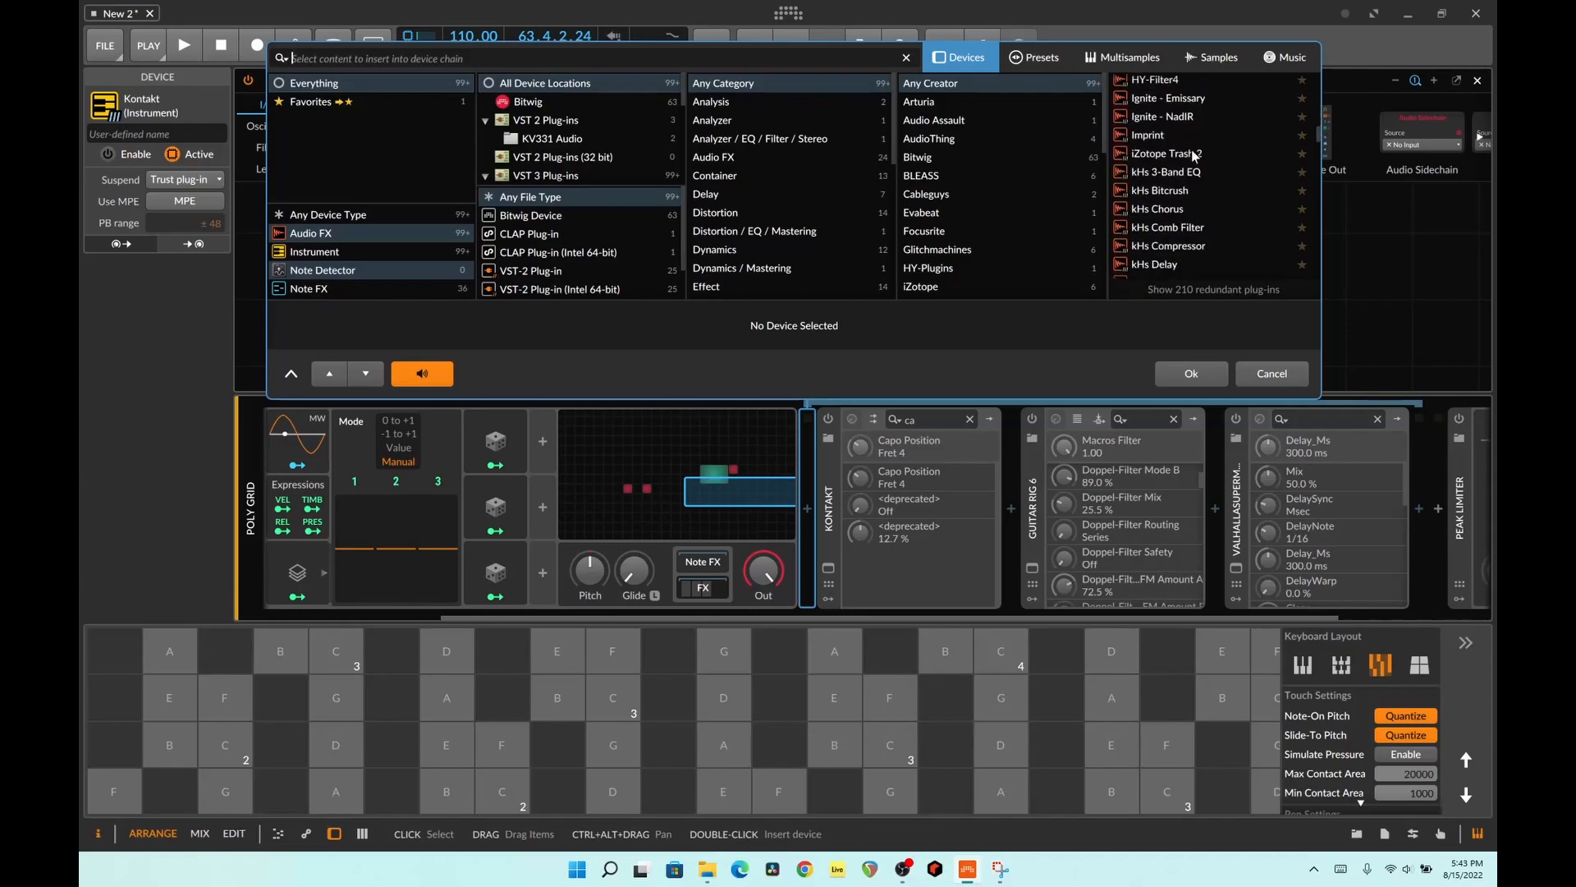
left_click(391, 211)
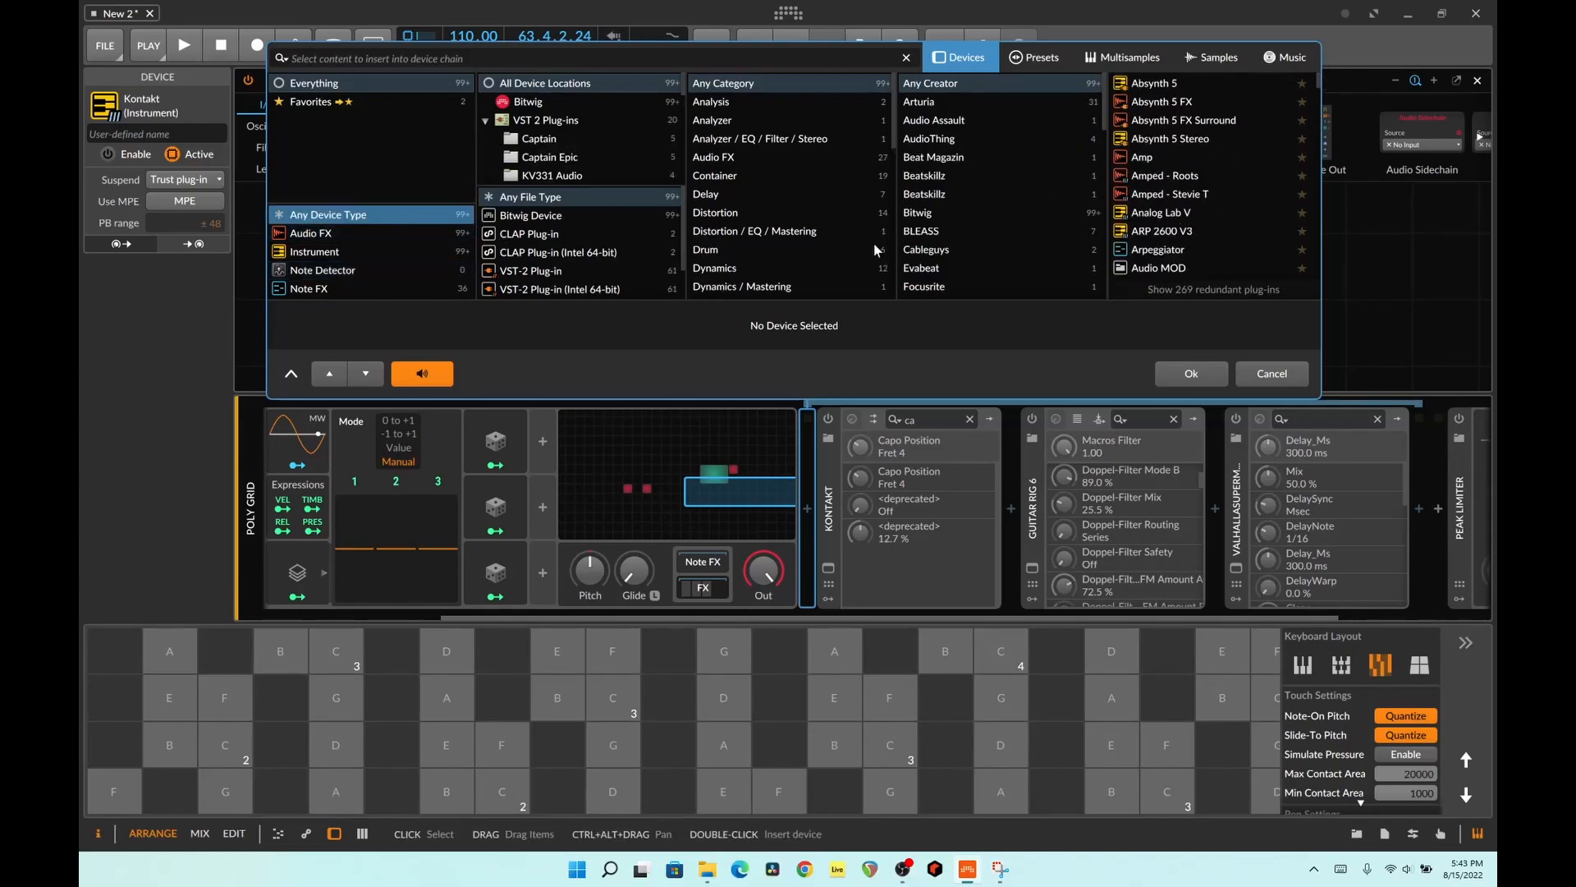
left_click(304, 251)
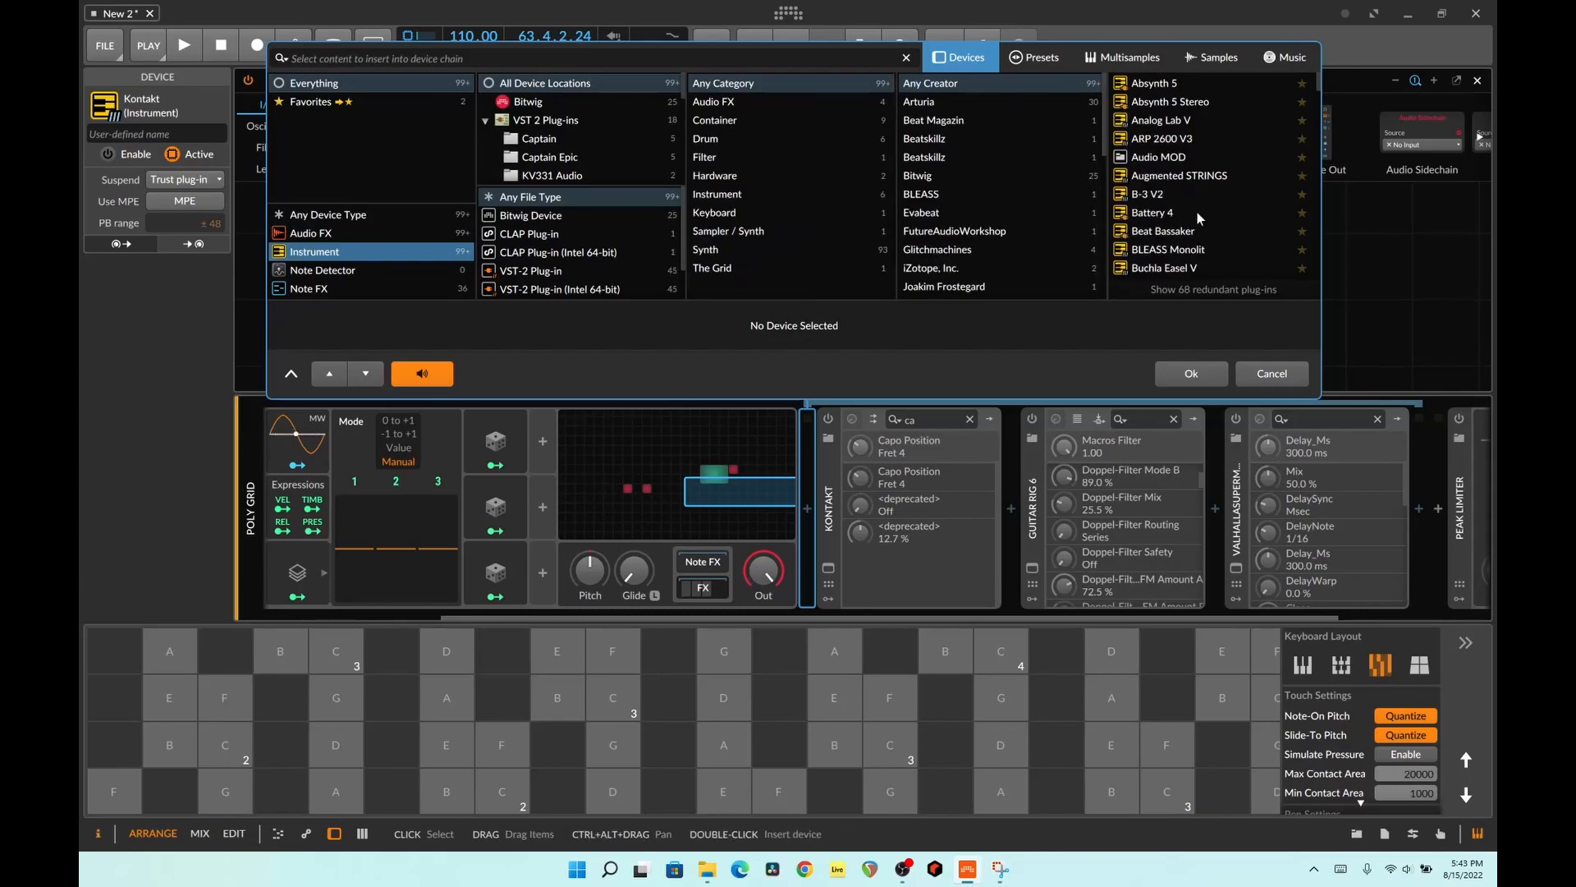
scroll(1197, 211, "down", 2)
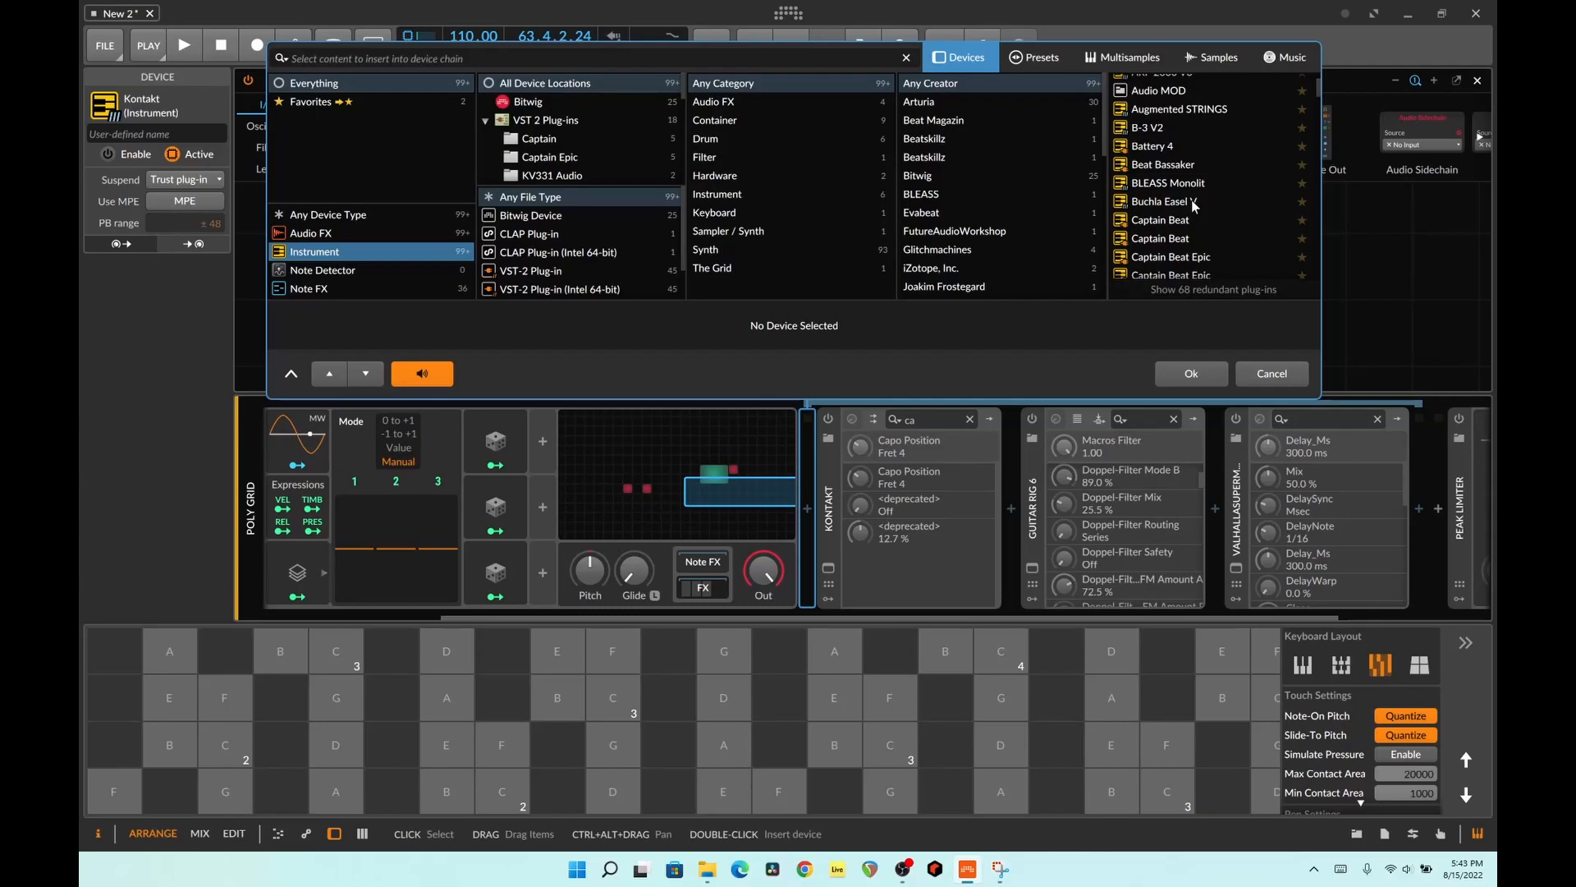
scroll(1193, 206, "down", 12)
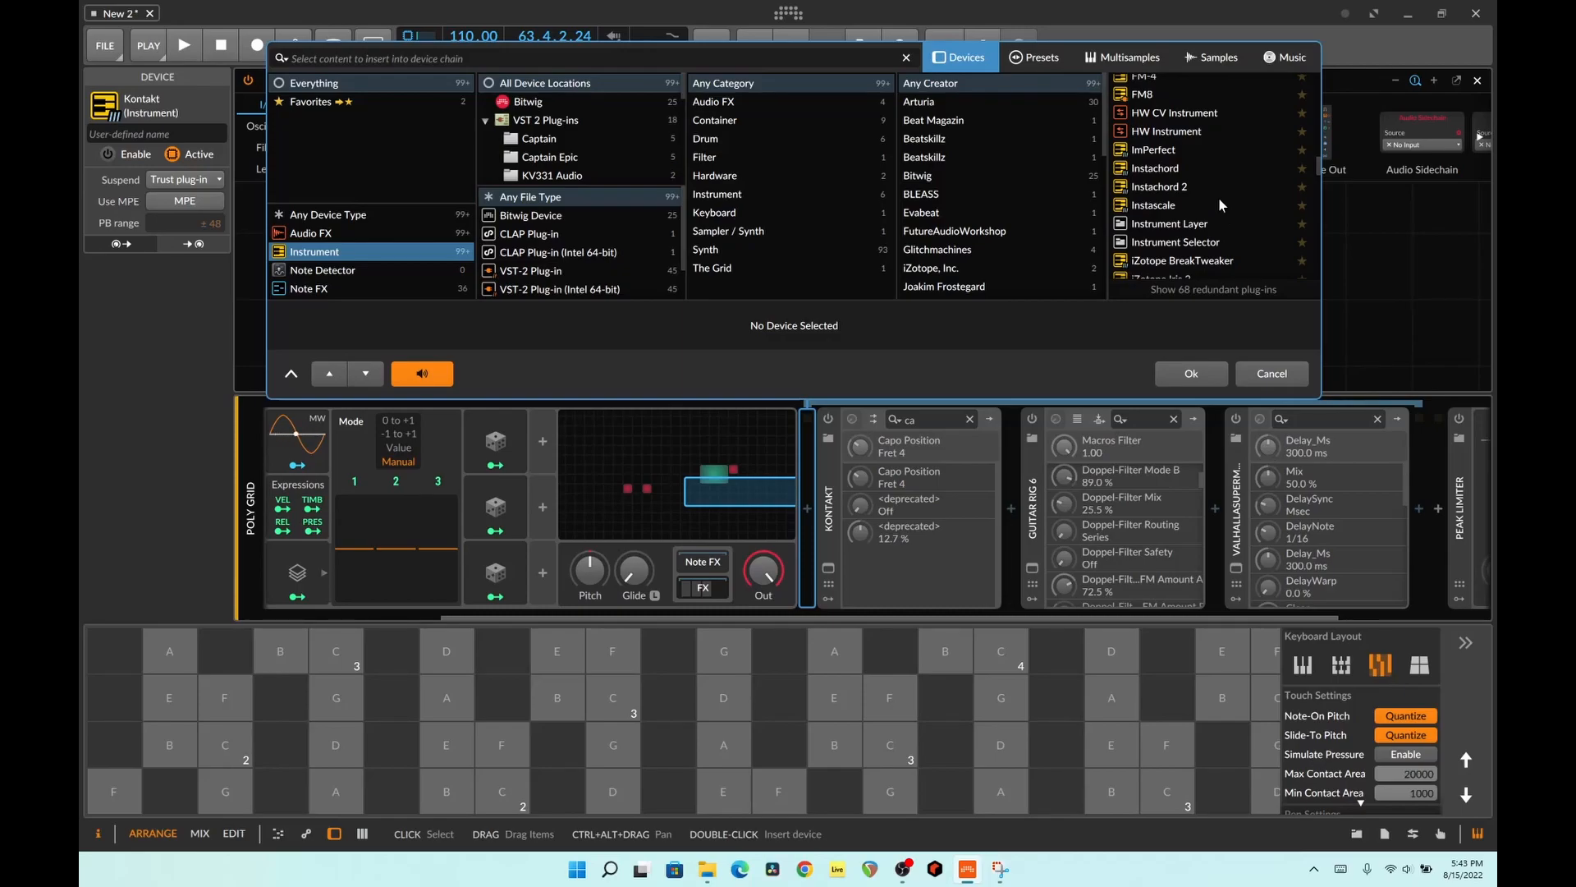
scroll(1218, 197, "down", 3)
left_click(1169, 184)
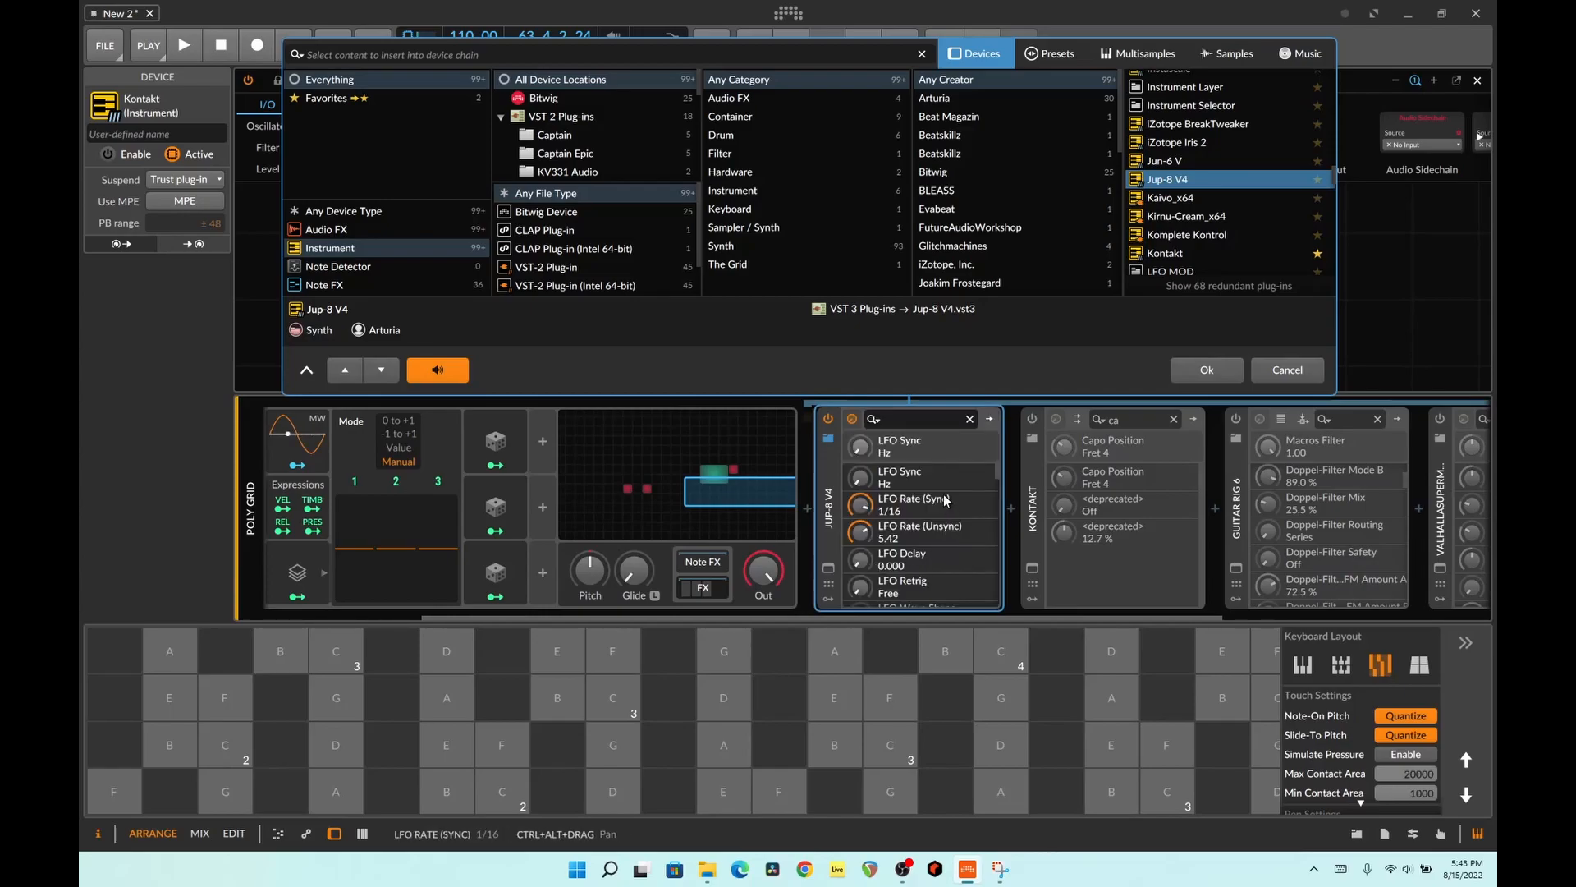
- Set Jup-8 V4's LFO Rate (Sync) to 5/16 and VCO 1 Coarse to 4' while auditioning notes
left_click_drag(861, 505, 860, 554)
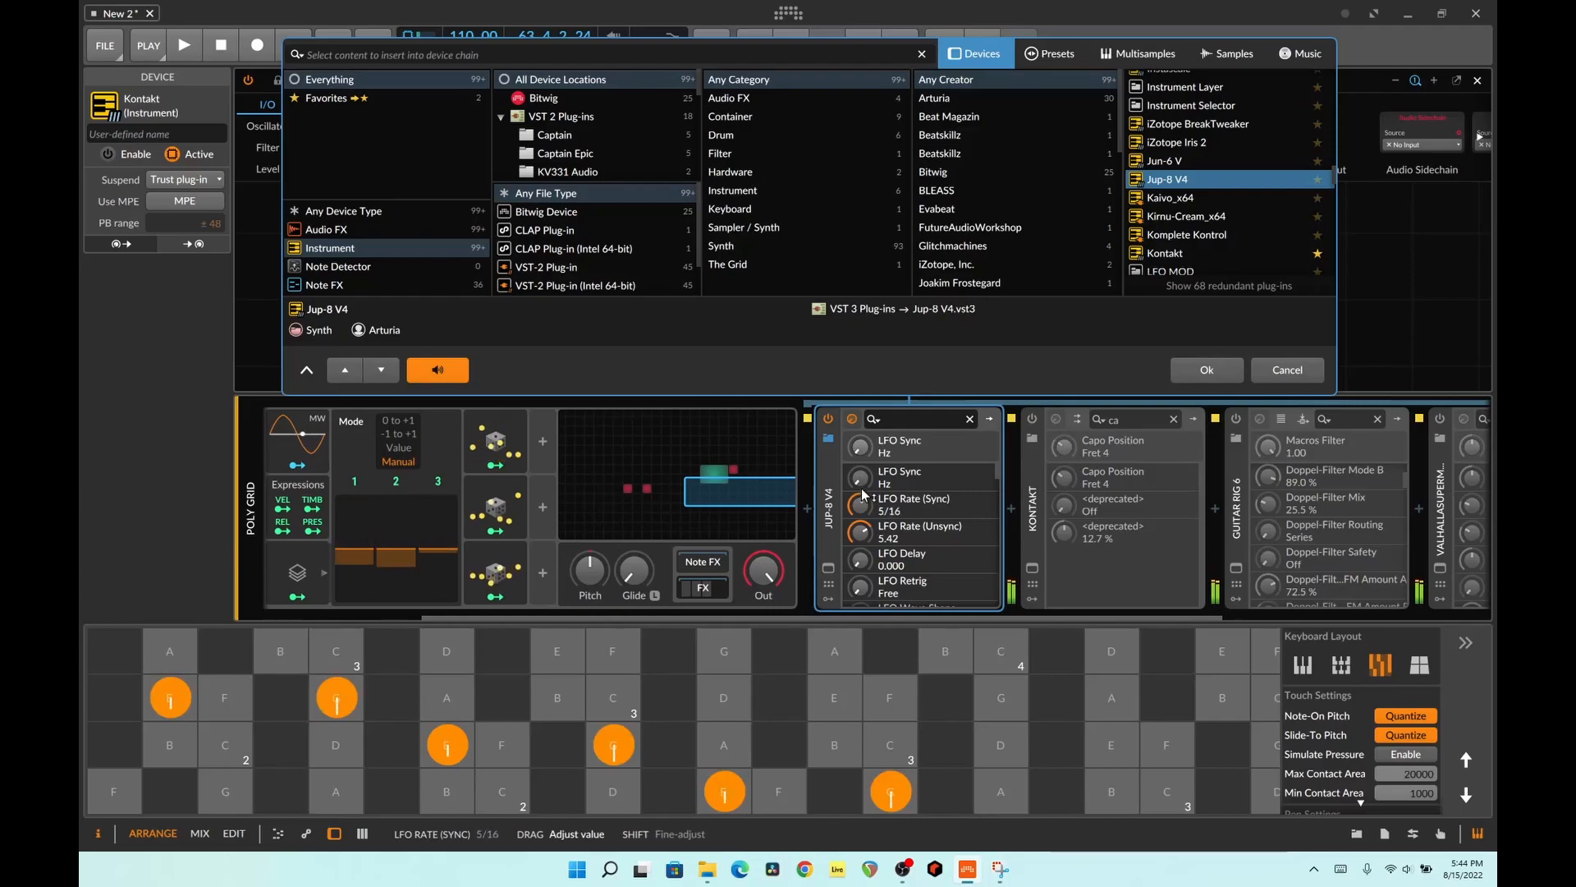
scroll(910, 484, "down", 3)
left_click_drag(949, 511, 949, 489)
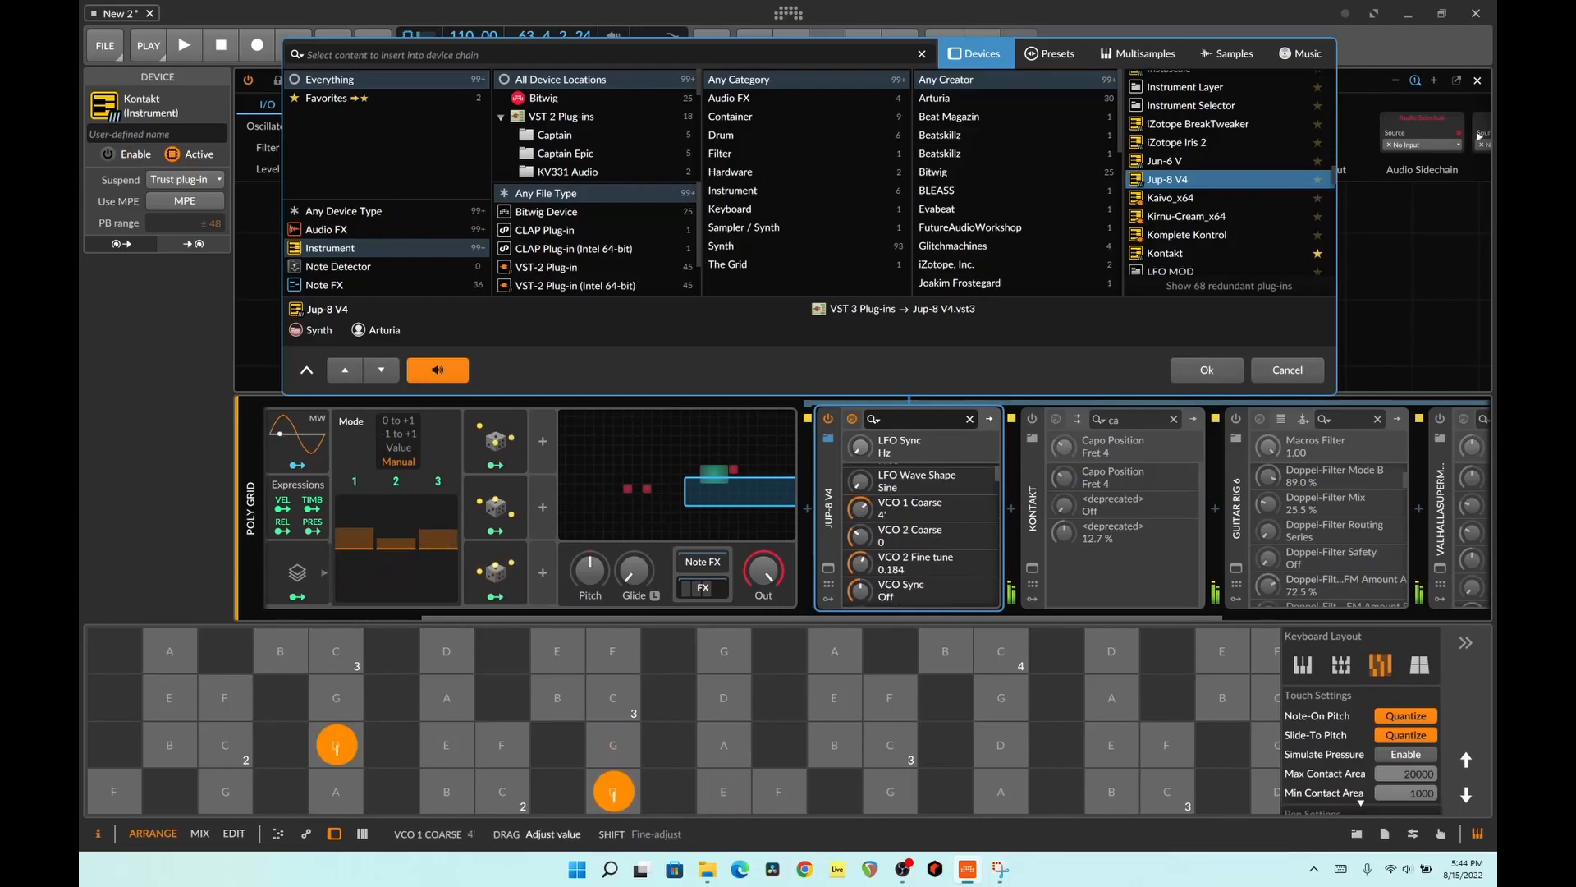
- Set Jup-8 V4's VCO 1 Coarse to 8' and VCO 2 Coarse to 12, and audition notes
left_click(284, 591)
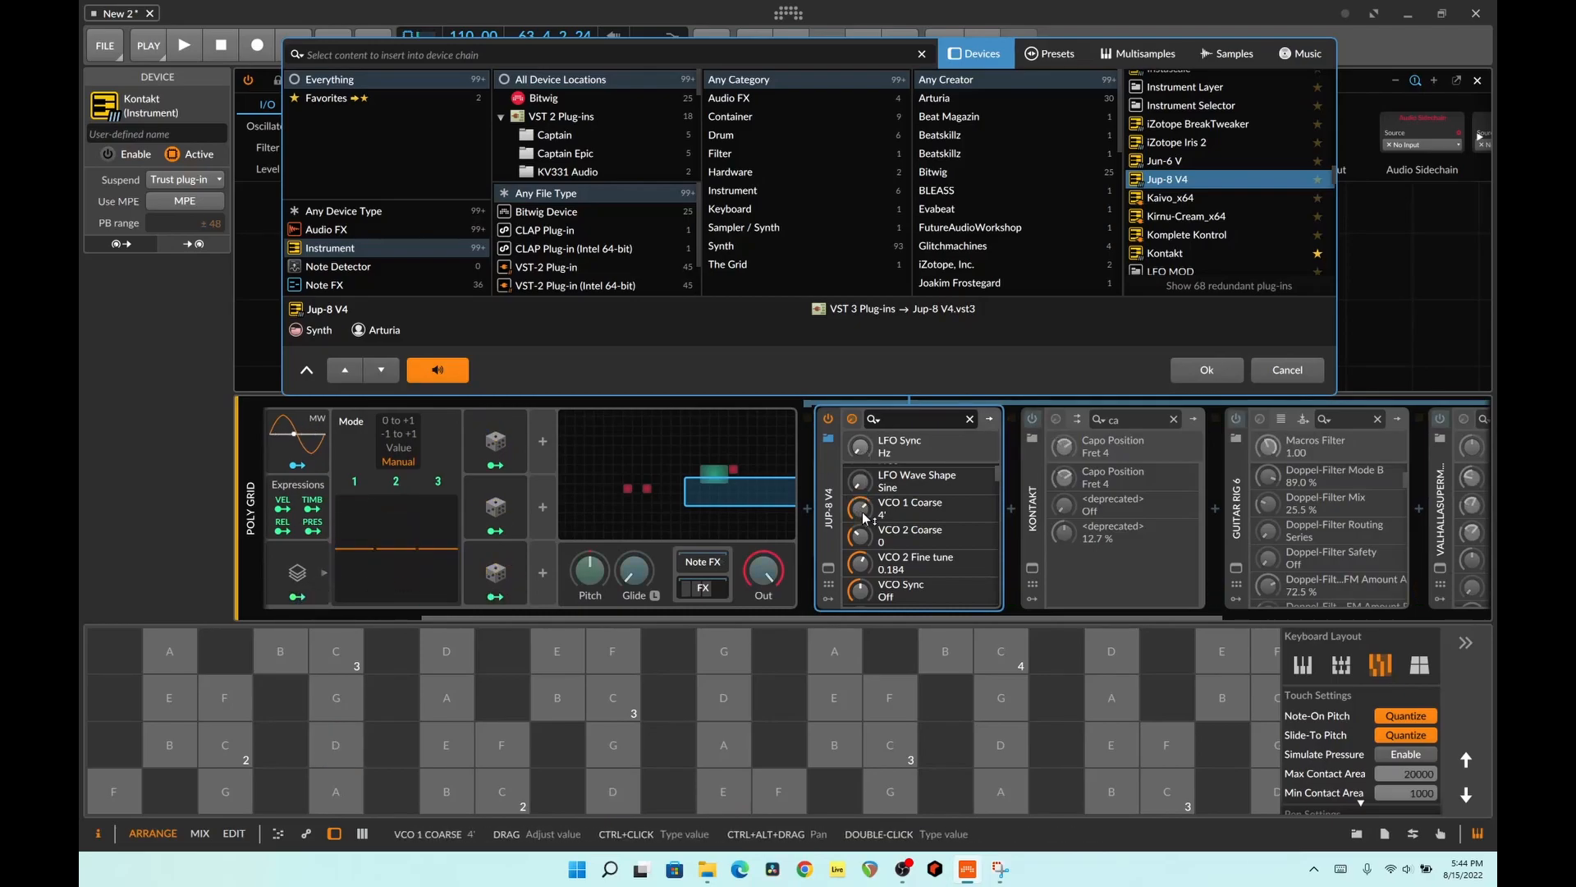
left_click_drag(860, 522, 861, 529)
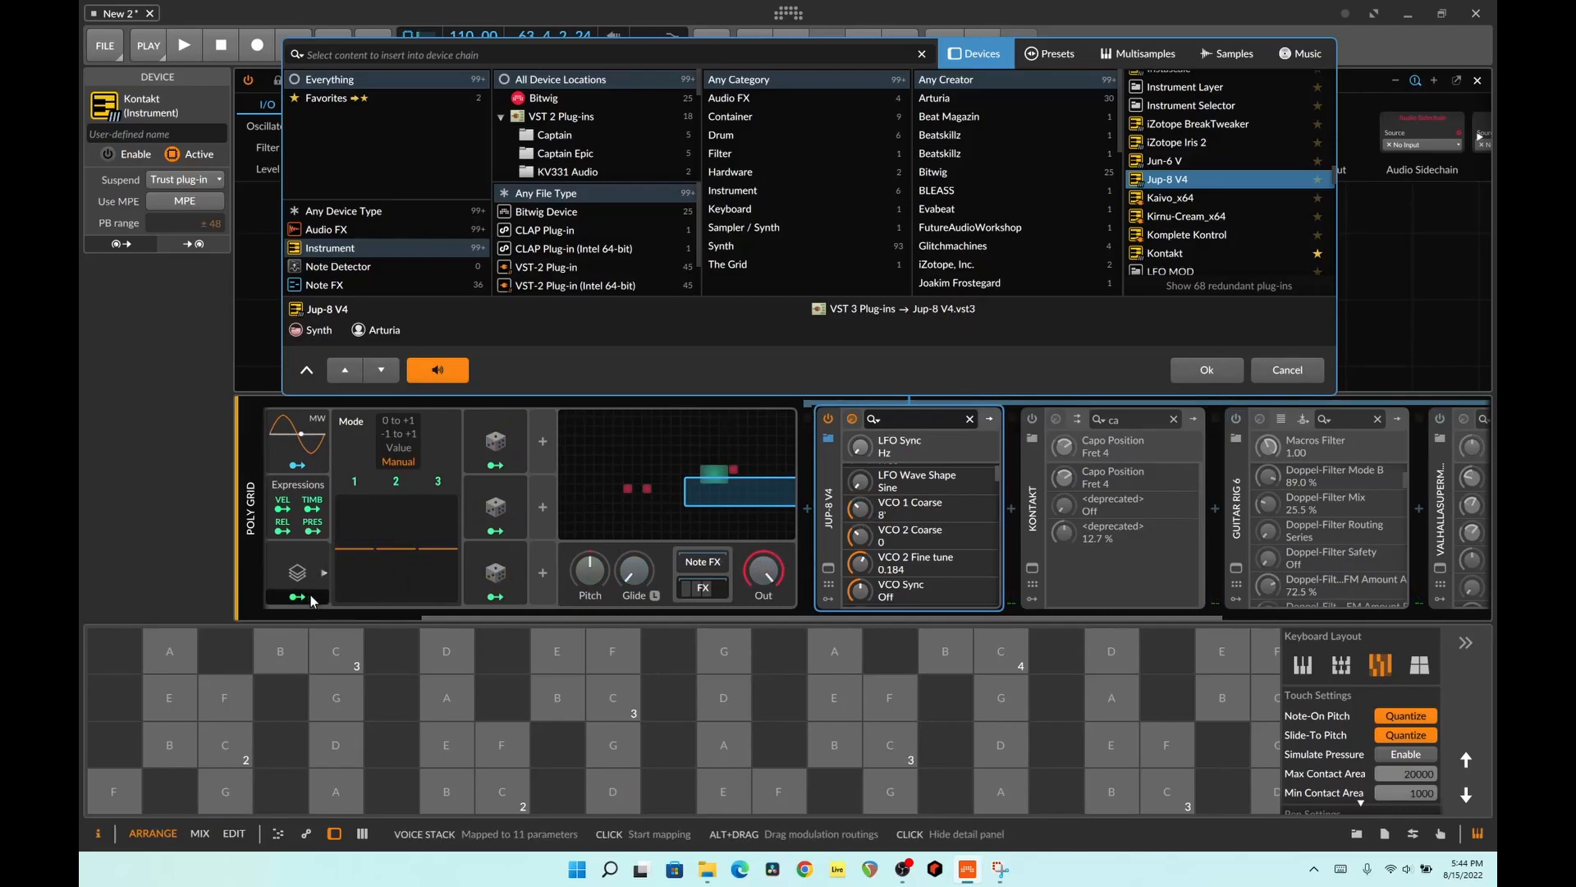
mouse_move(865, 509)
left_mouse_down()
mouse_move(851, 575)
mouse_move(861, 538)
left_mouse_up()
left_click(339, 749)
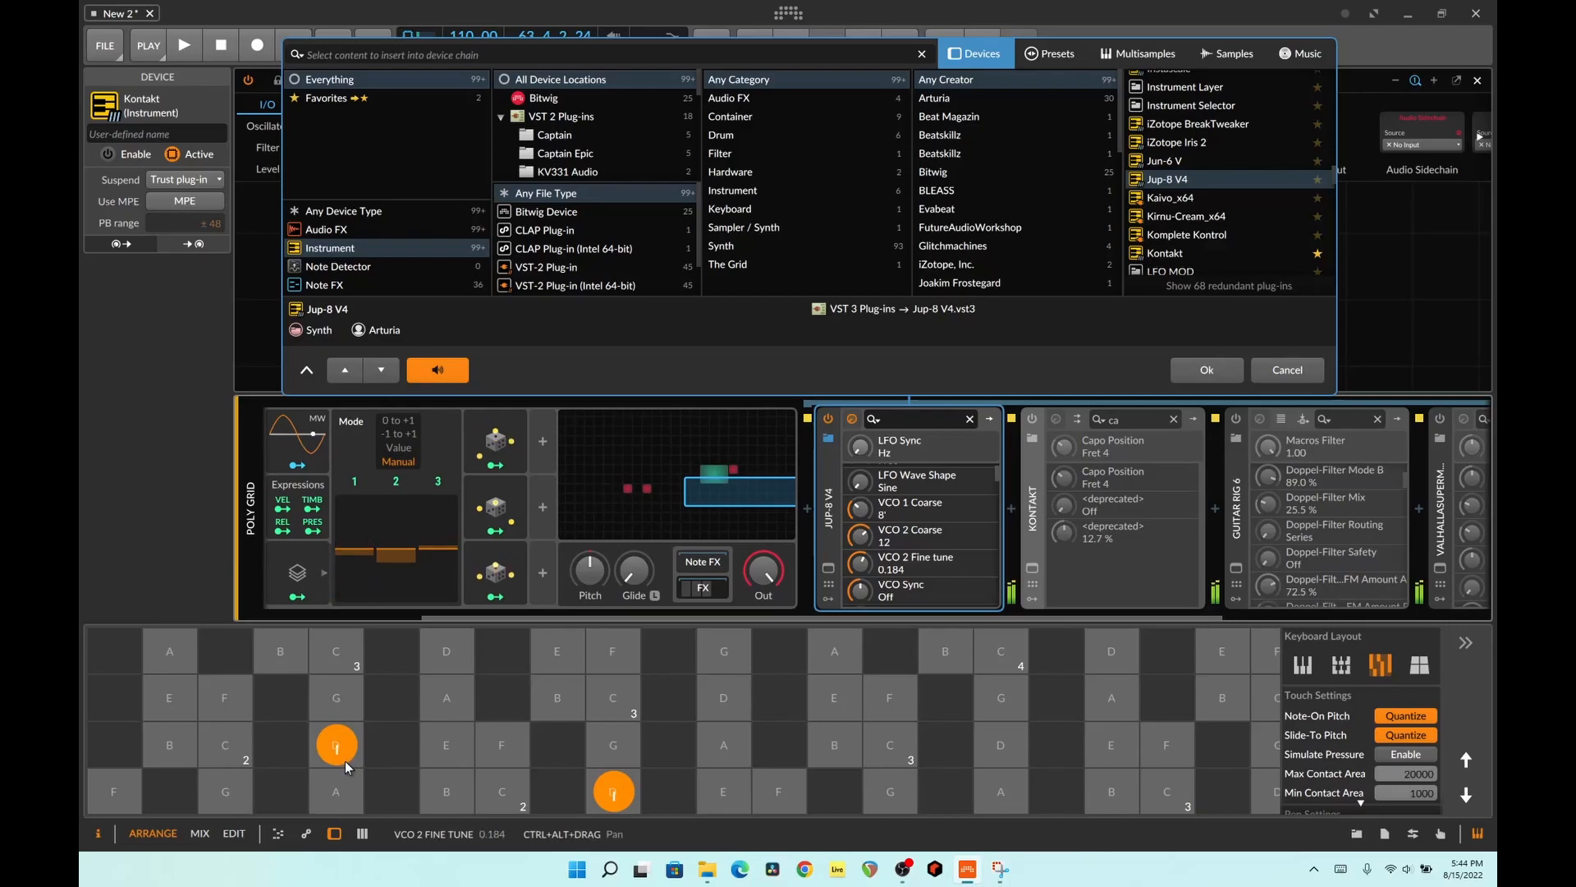
left_click(169, 745)
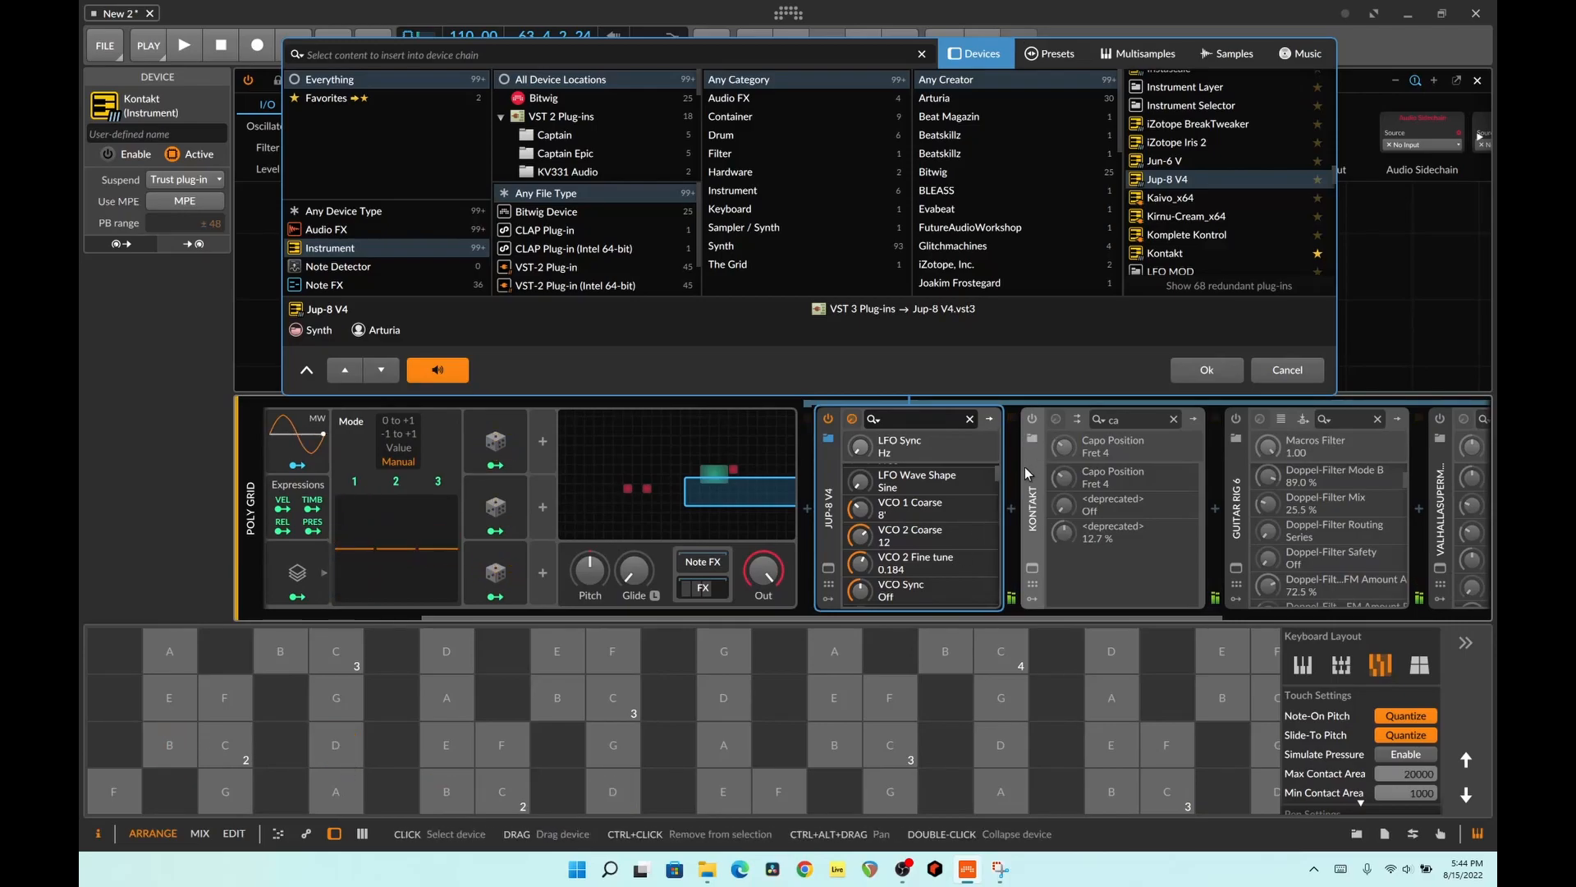
- Cancel the preview, insert Jup-8 V4 ahead of Kontakt in the Poly Grid's FX chain, and close its plug-in window
left_click(704, 588)
left_click(1266, 591)
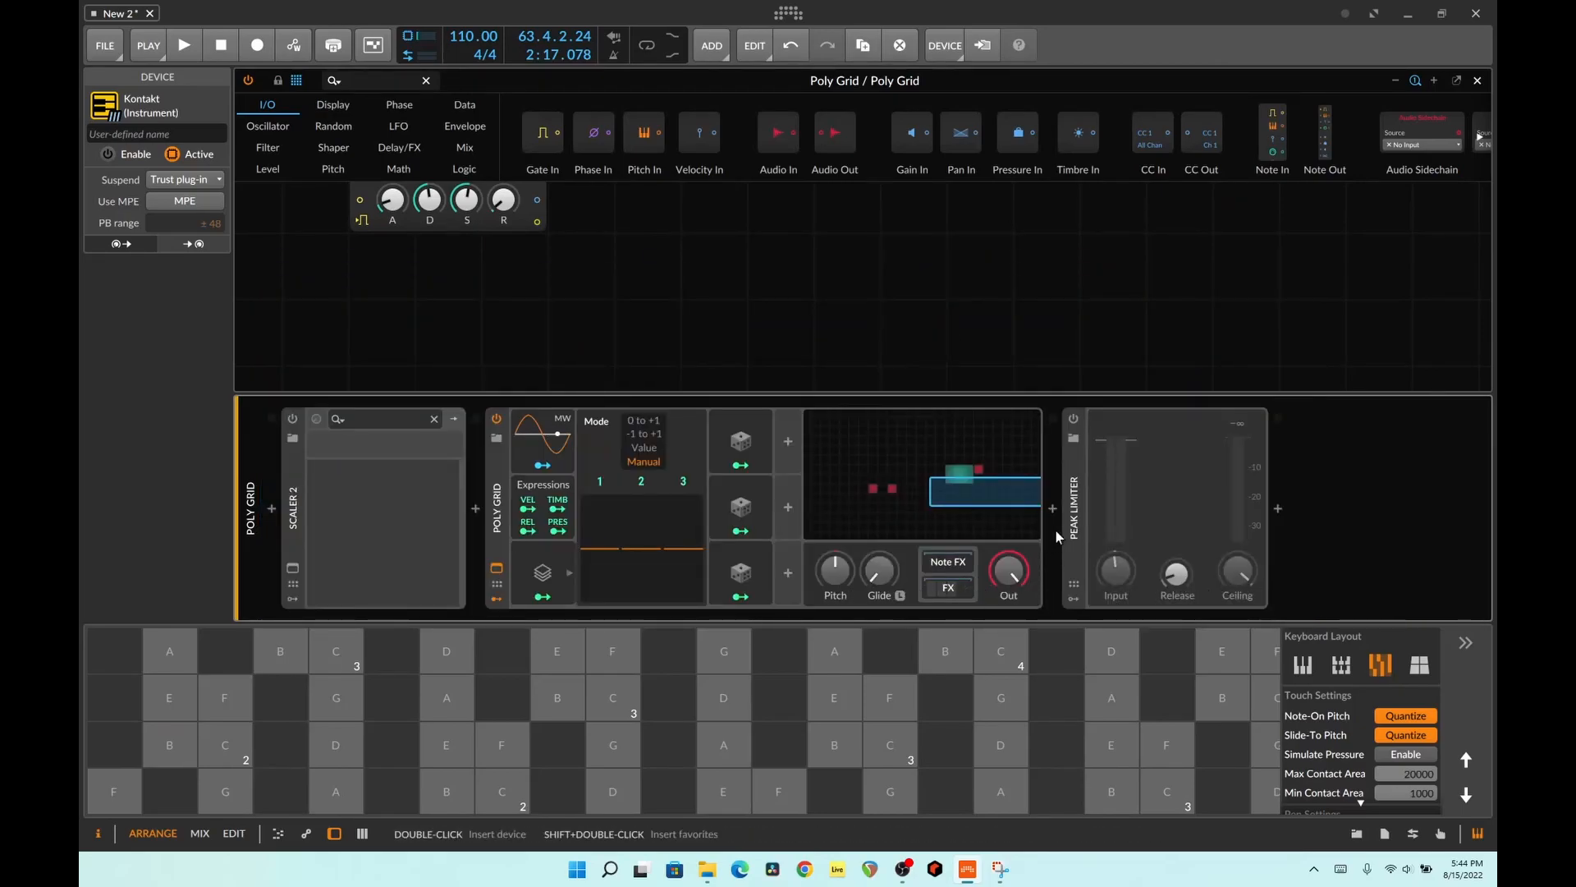
left_click(957, 585)
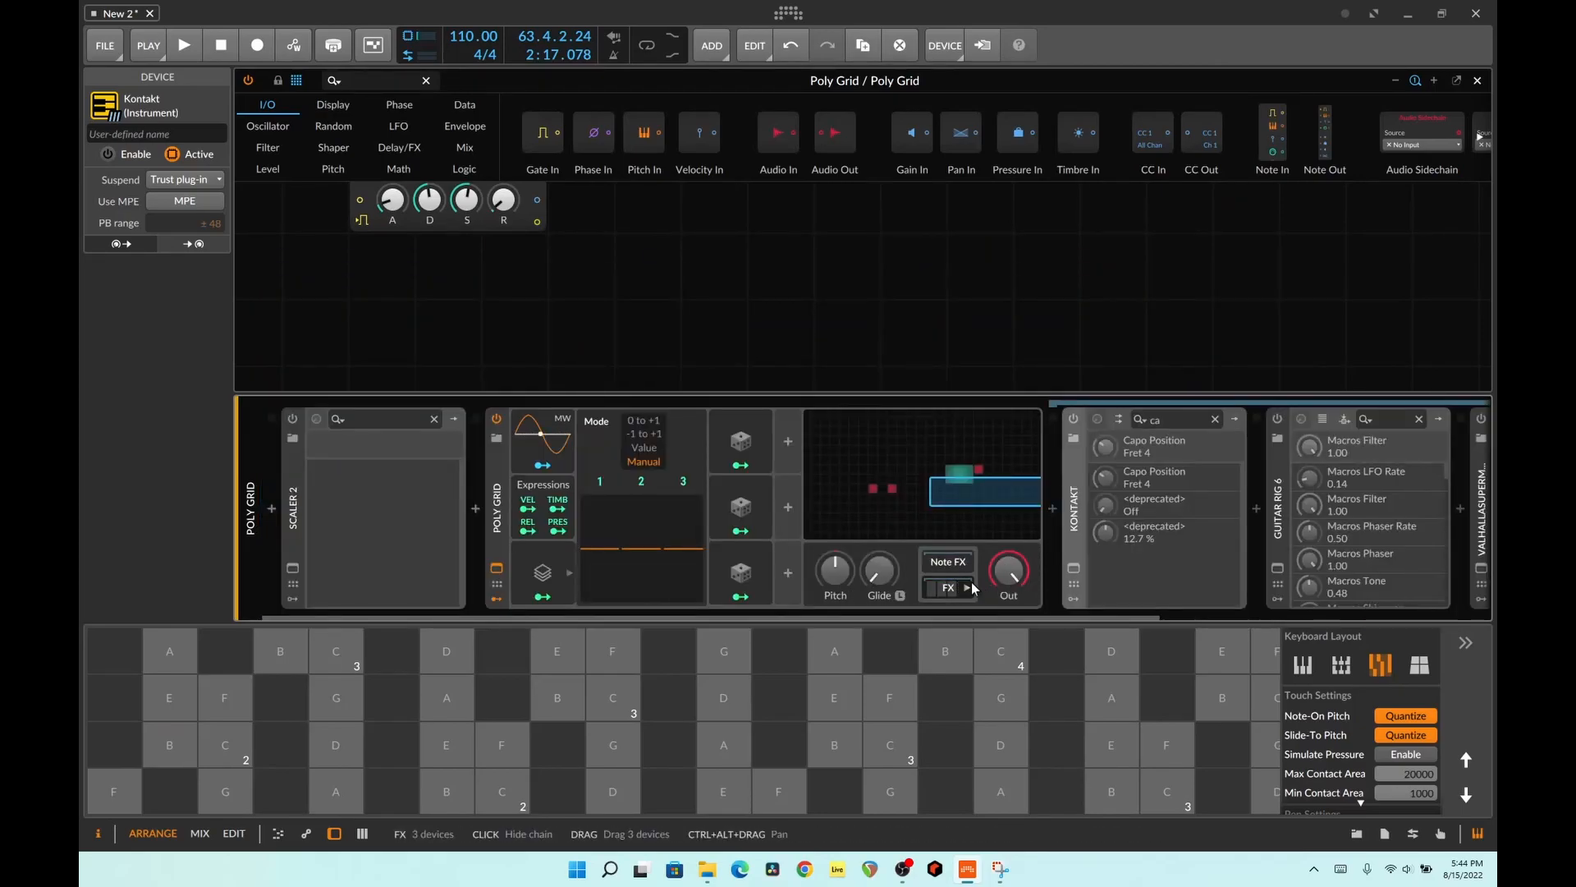
left_click(1055, 505)
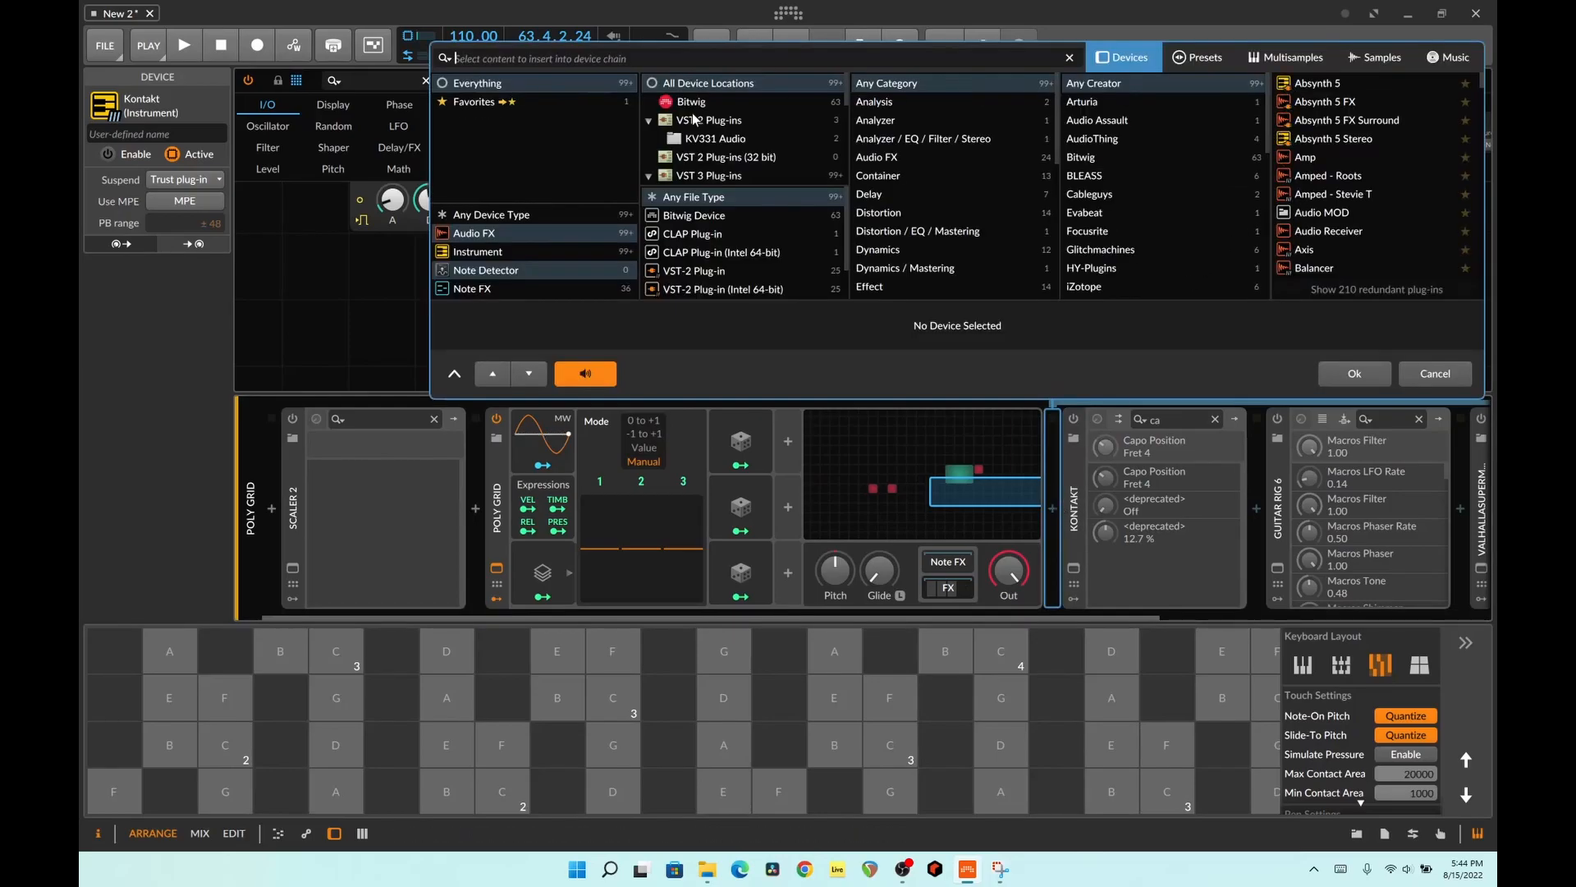
type("jup")
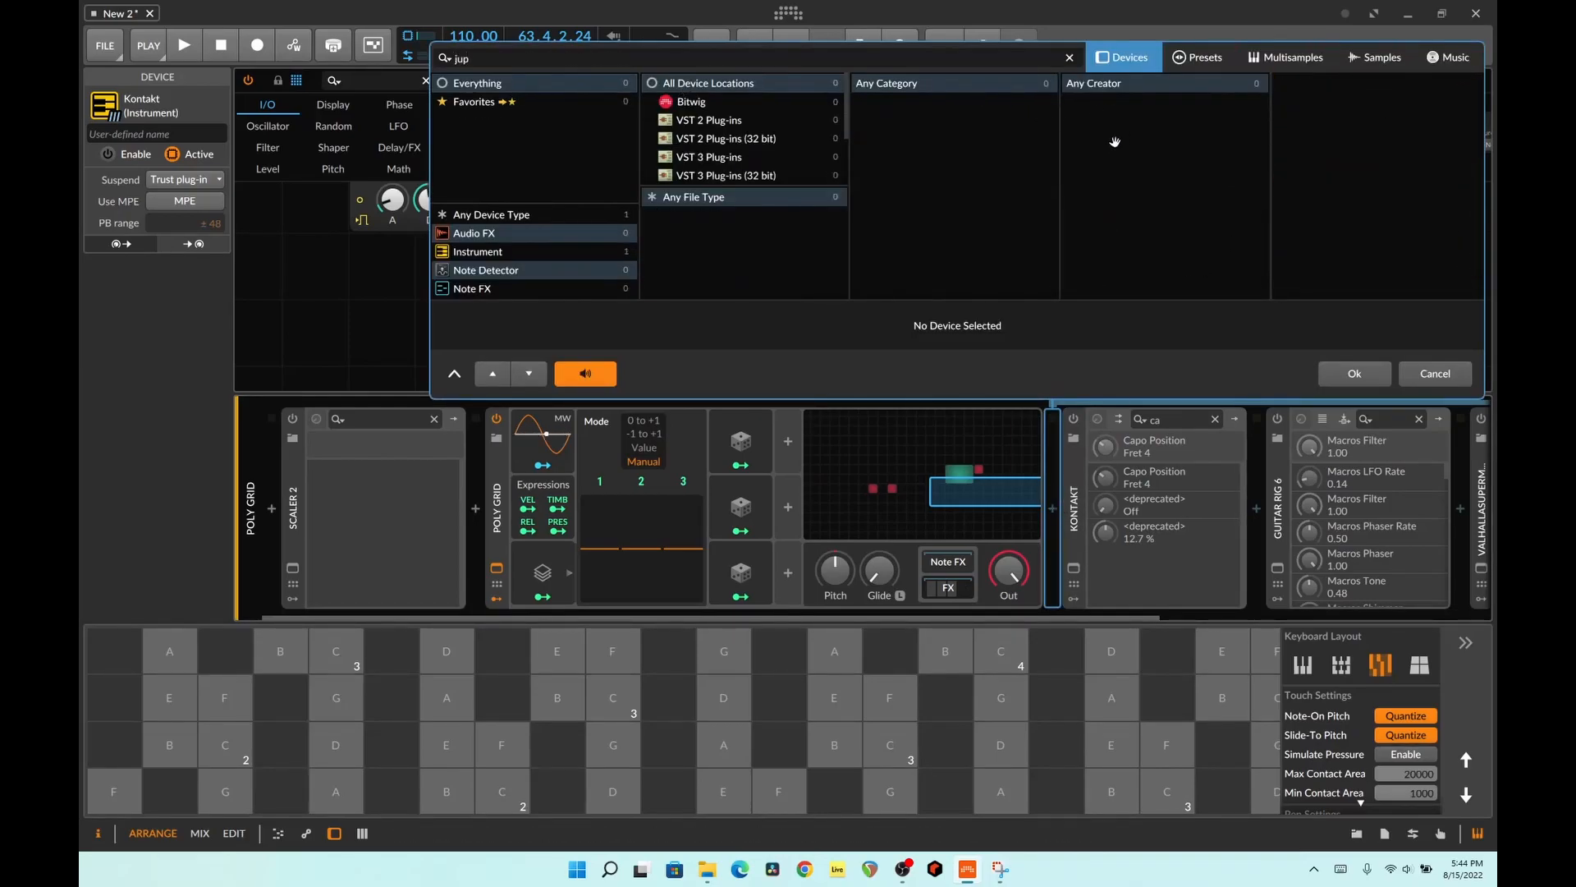
left_click(445, 216)
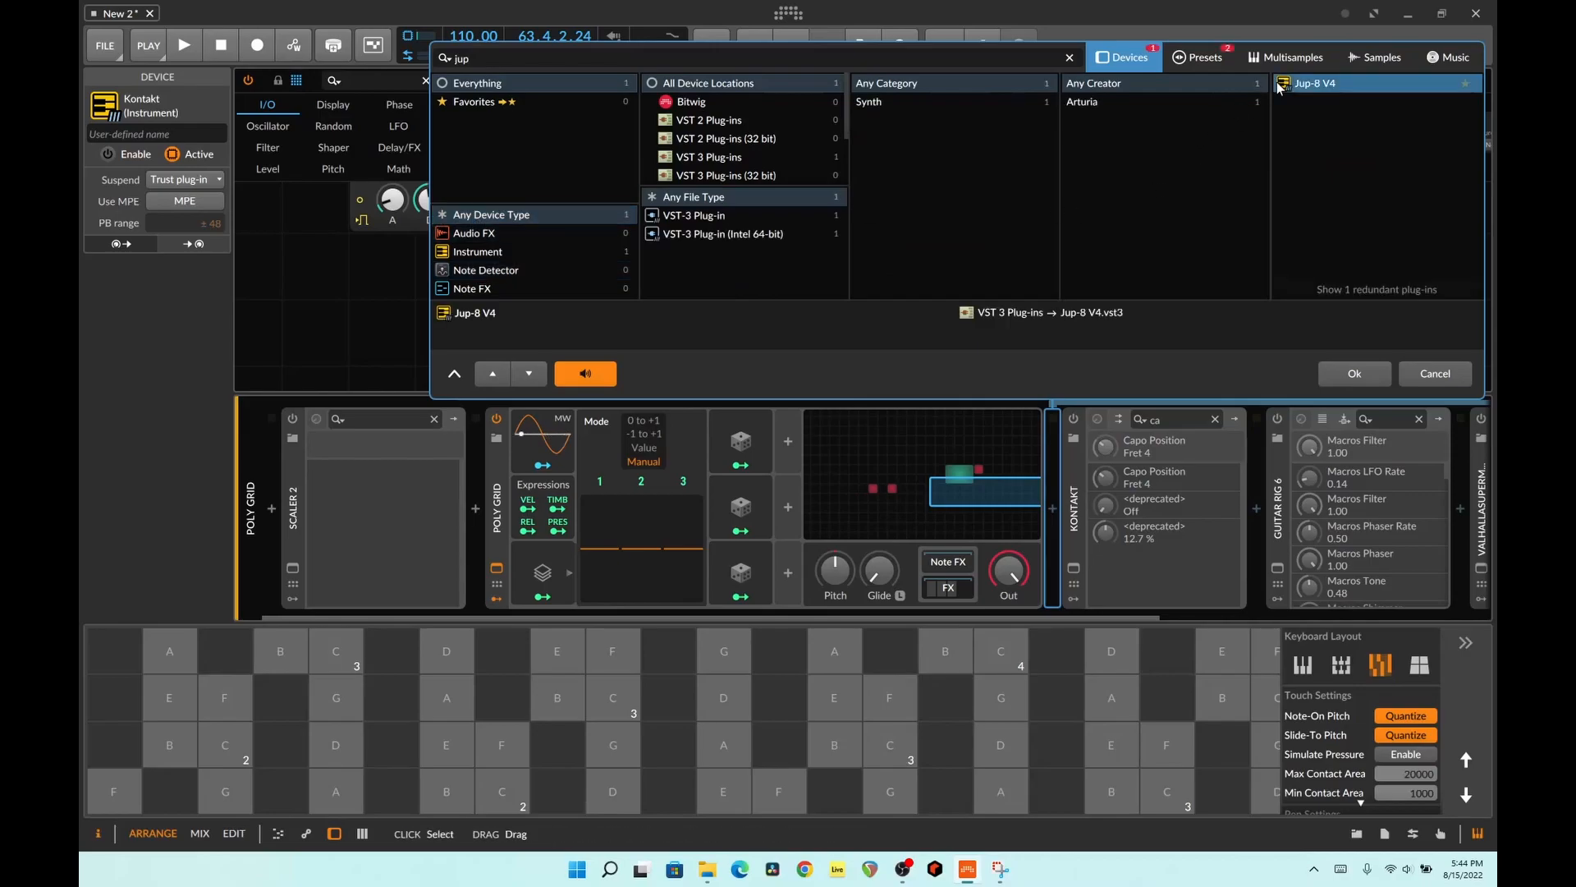
double_click(1281, 86)
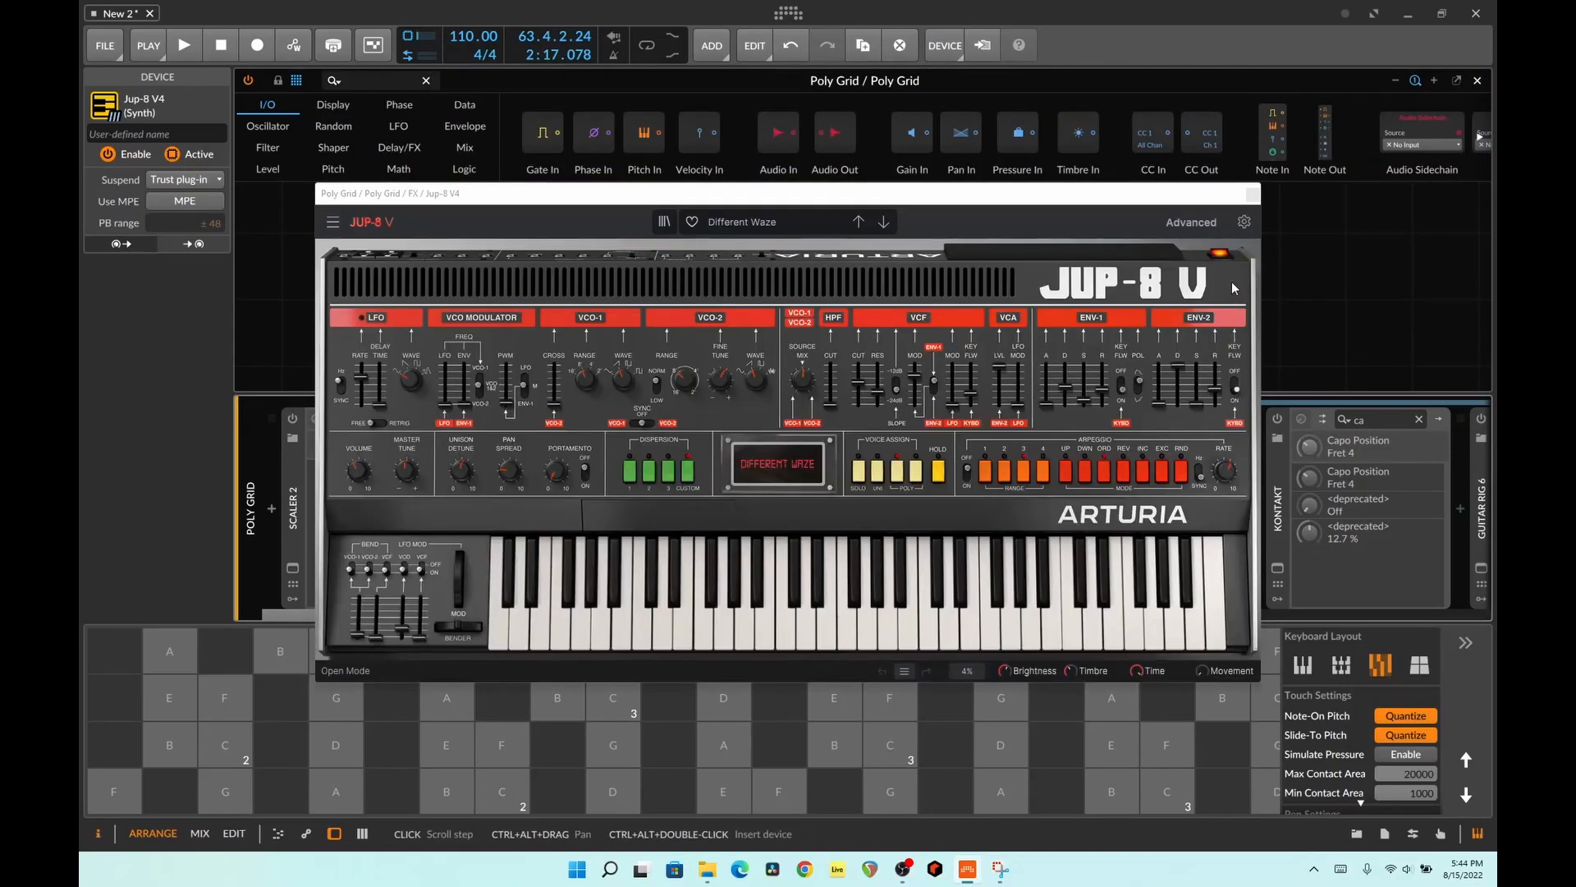
left_click(1252, 195)
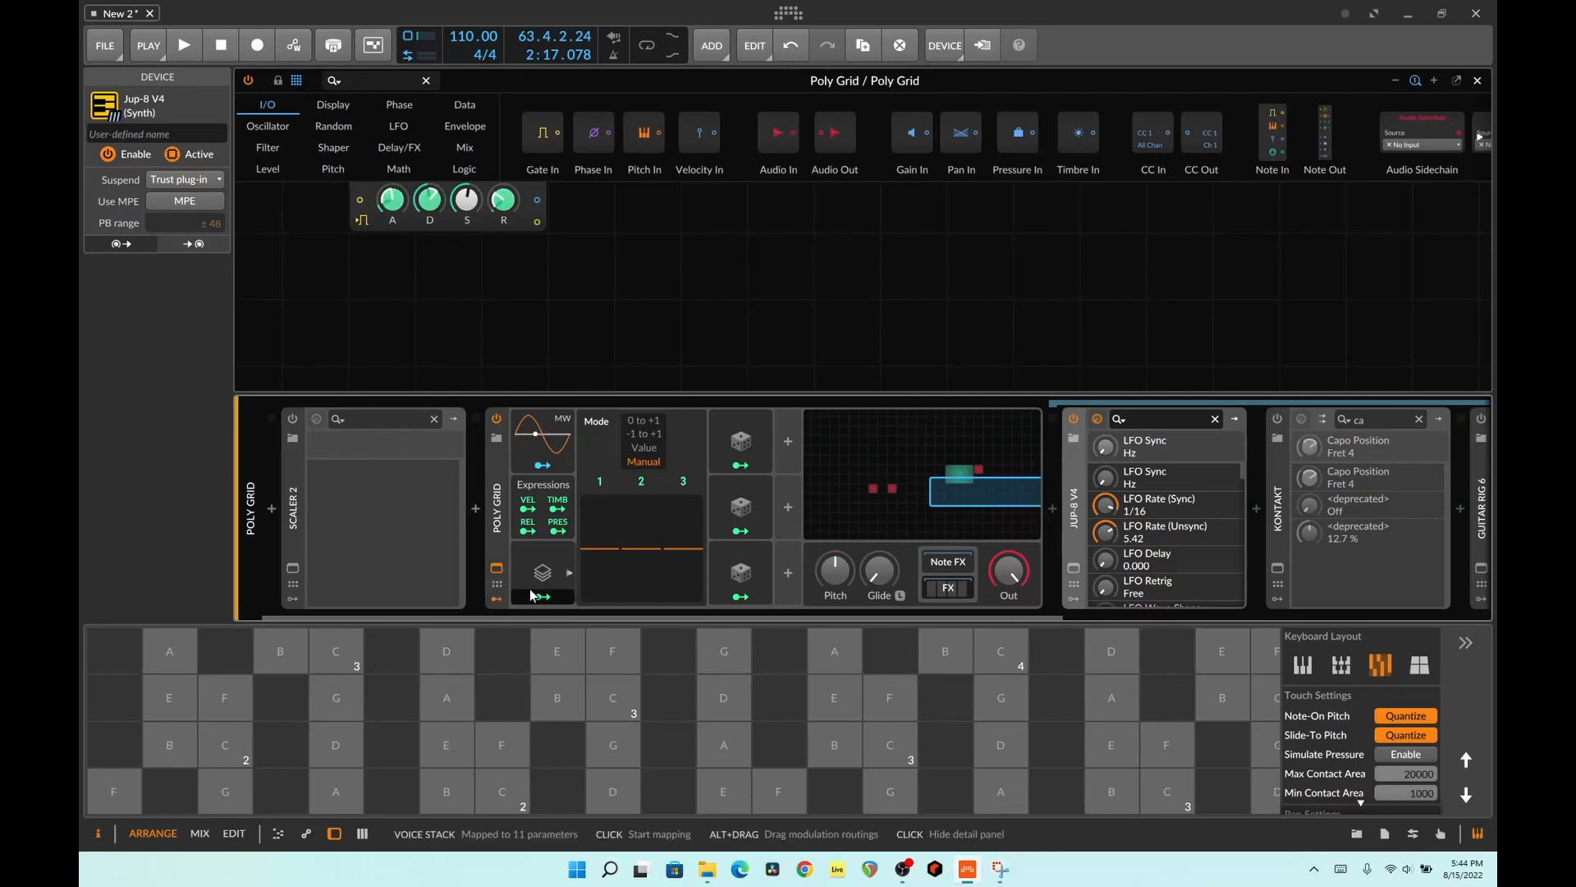
- Map the Voice Stack modulator to Jup-8 V4's LFO Delay by about 0.528 and to VCO 1 Coarse, and audition a note
scroll(1104, 525, "down", 3)
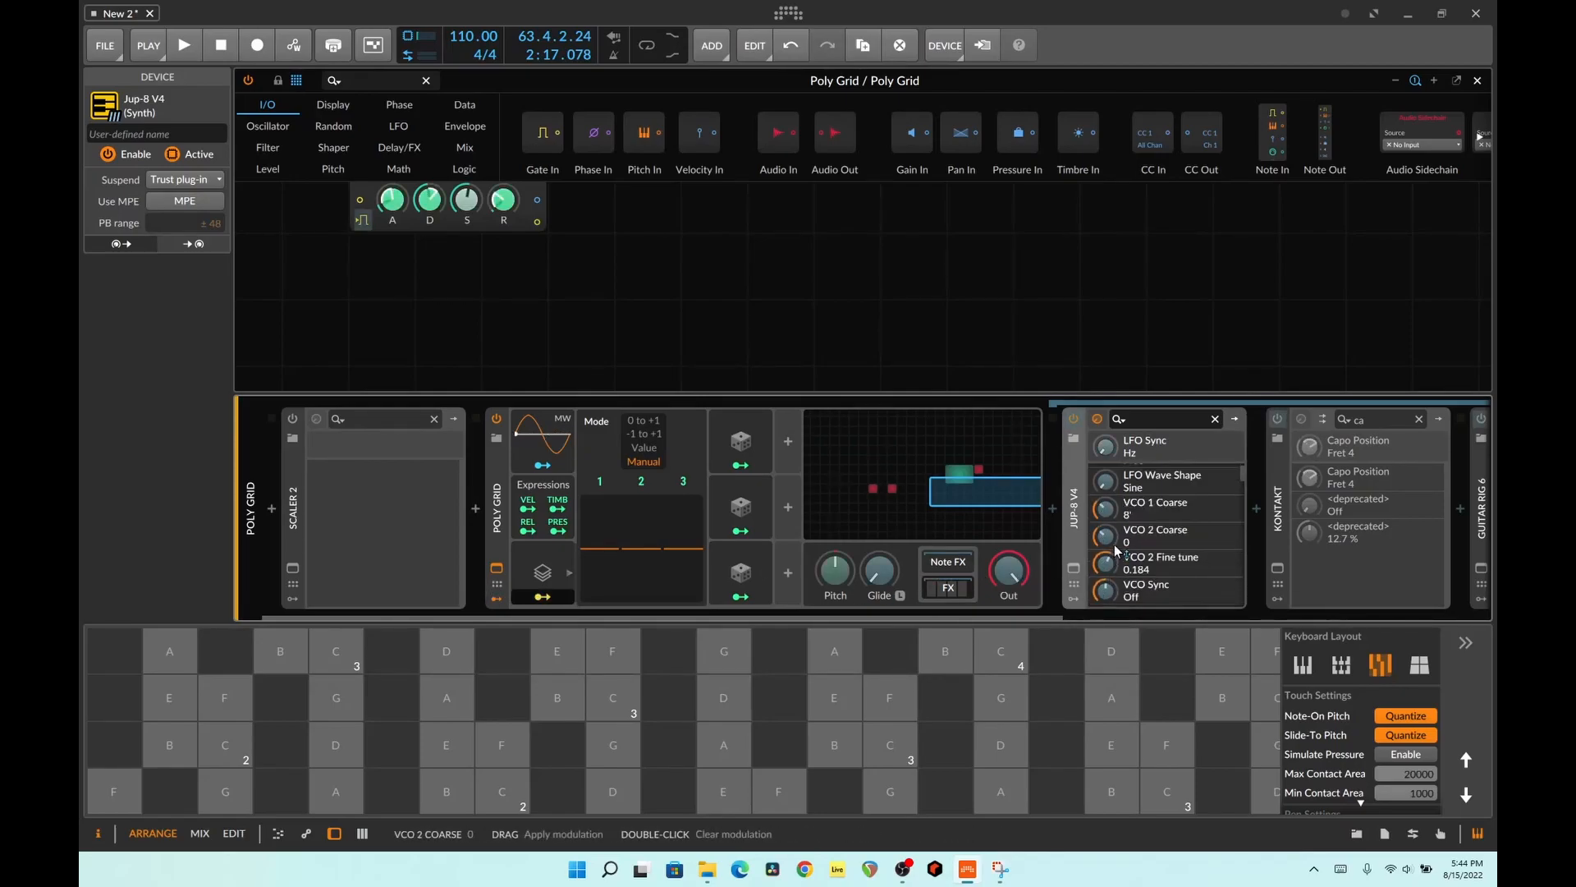
left_click_drag(1108, 493, 1107, 451)
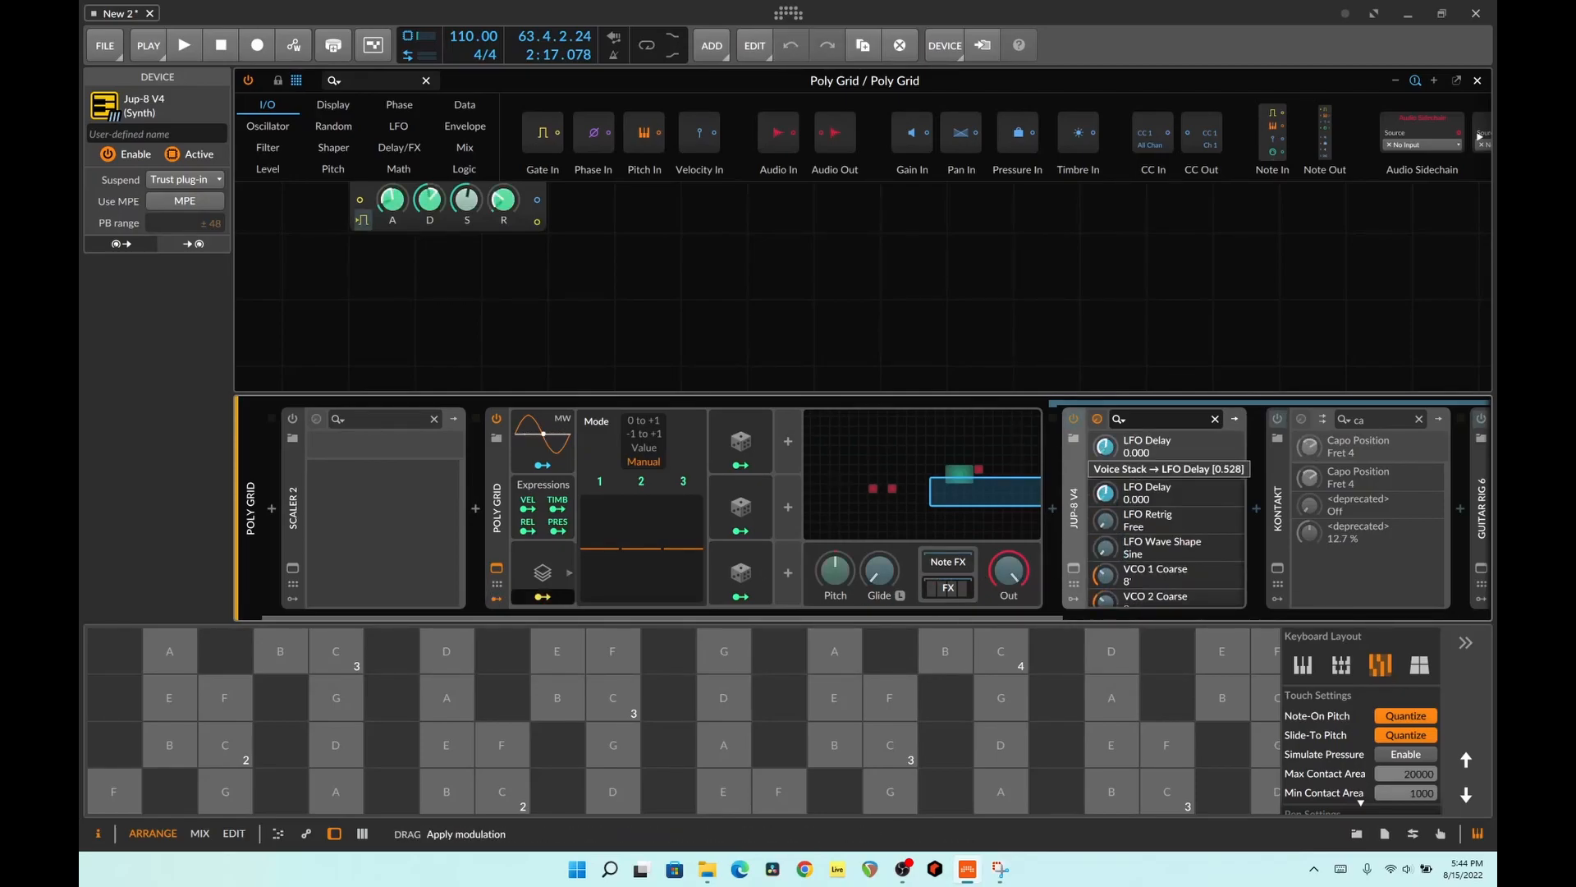
scroll(1140, 531, "down", 2)
left_click_drag(1106, 538, 1106, 472)
left_click(484, 759)
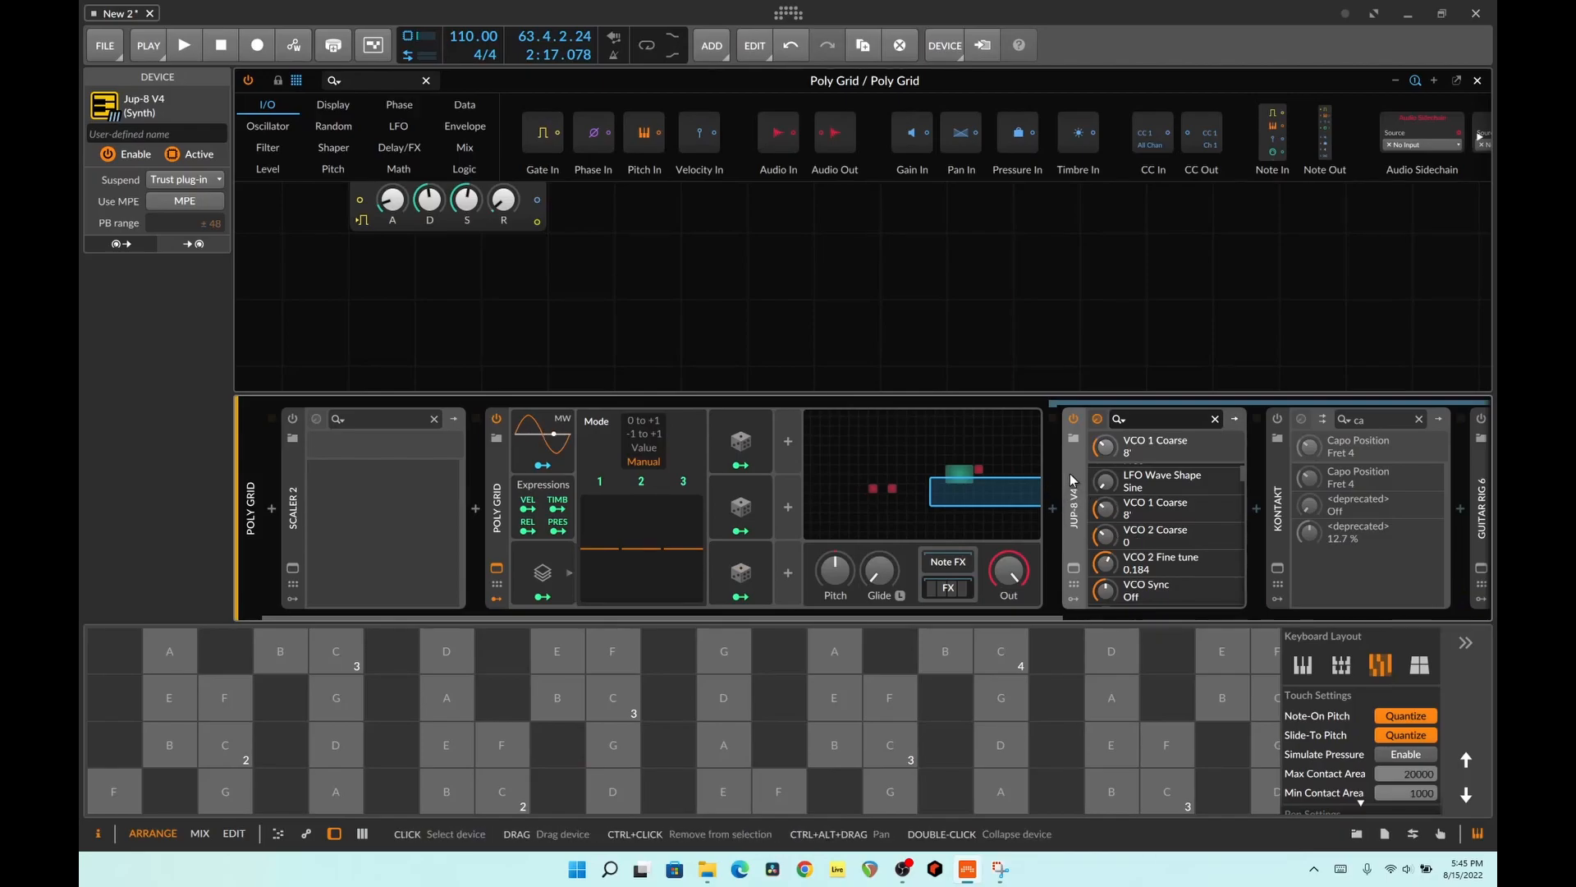
- Replace Jup-8 V4 with the Pigments synth ahead of Kontakt in the FX chain, and audition notes
key("Delete")
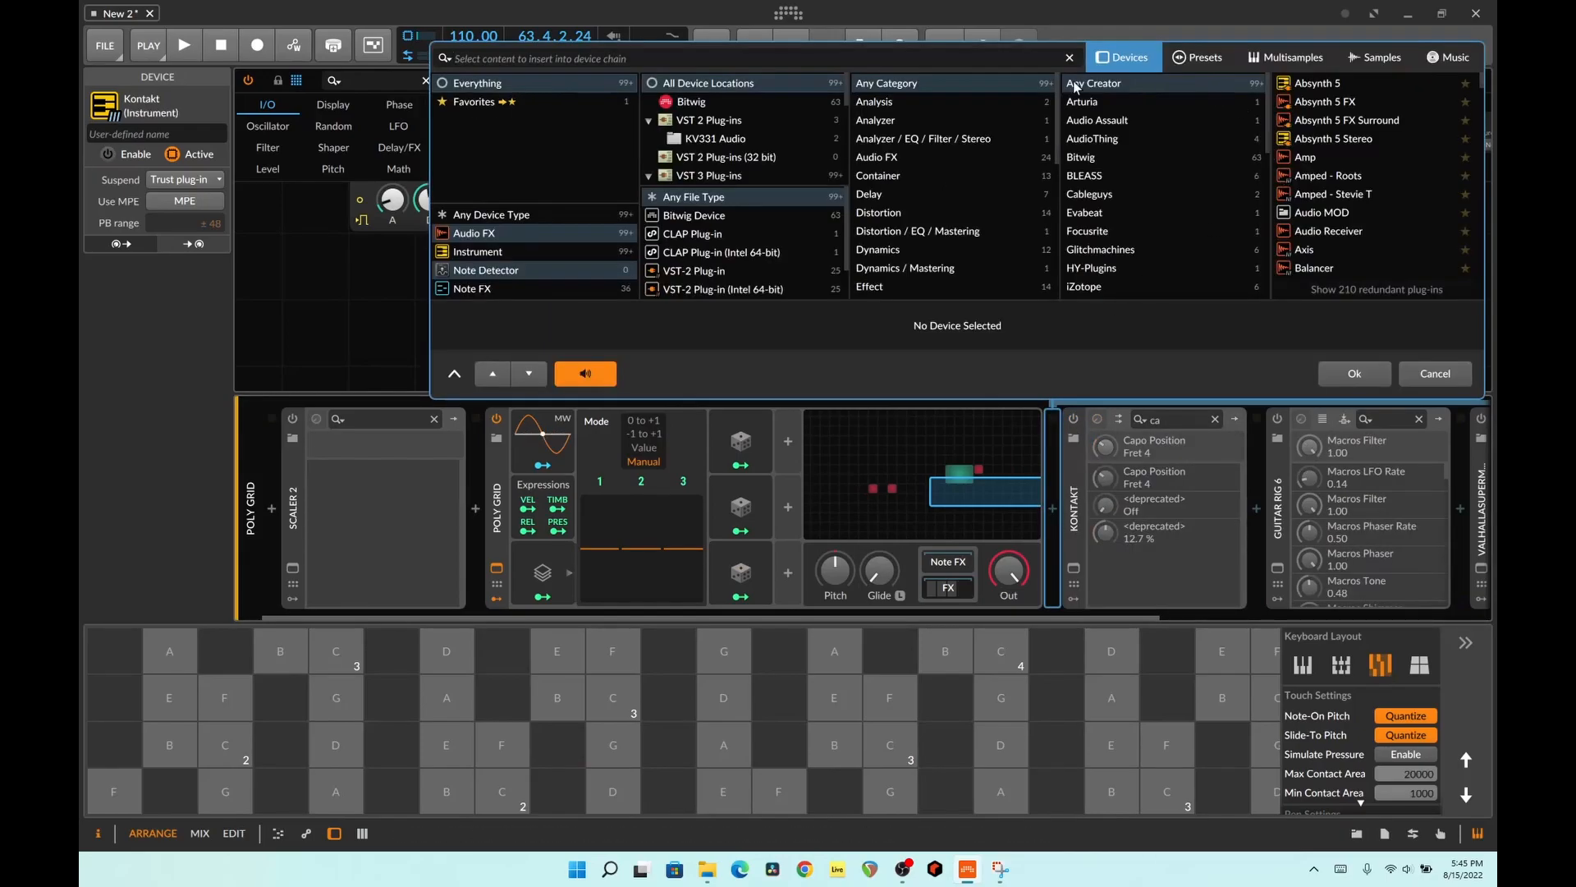
type("pigm")
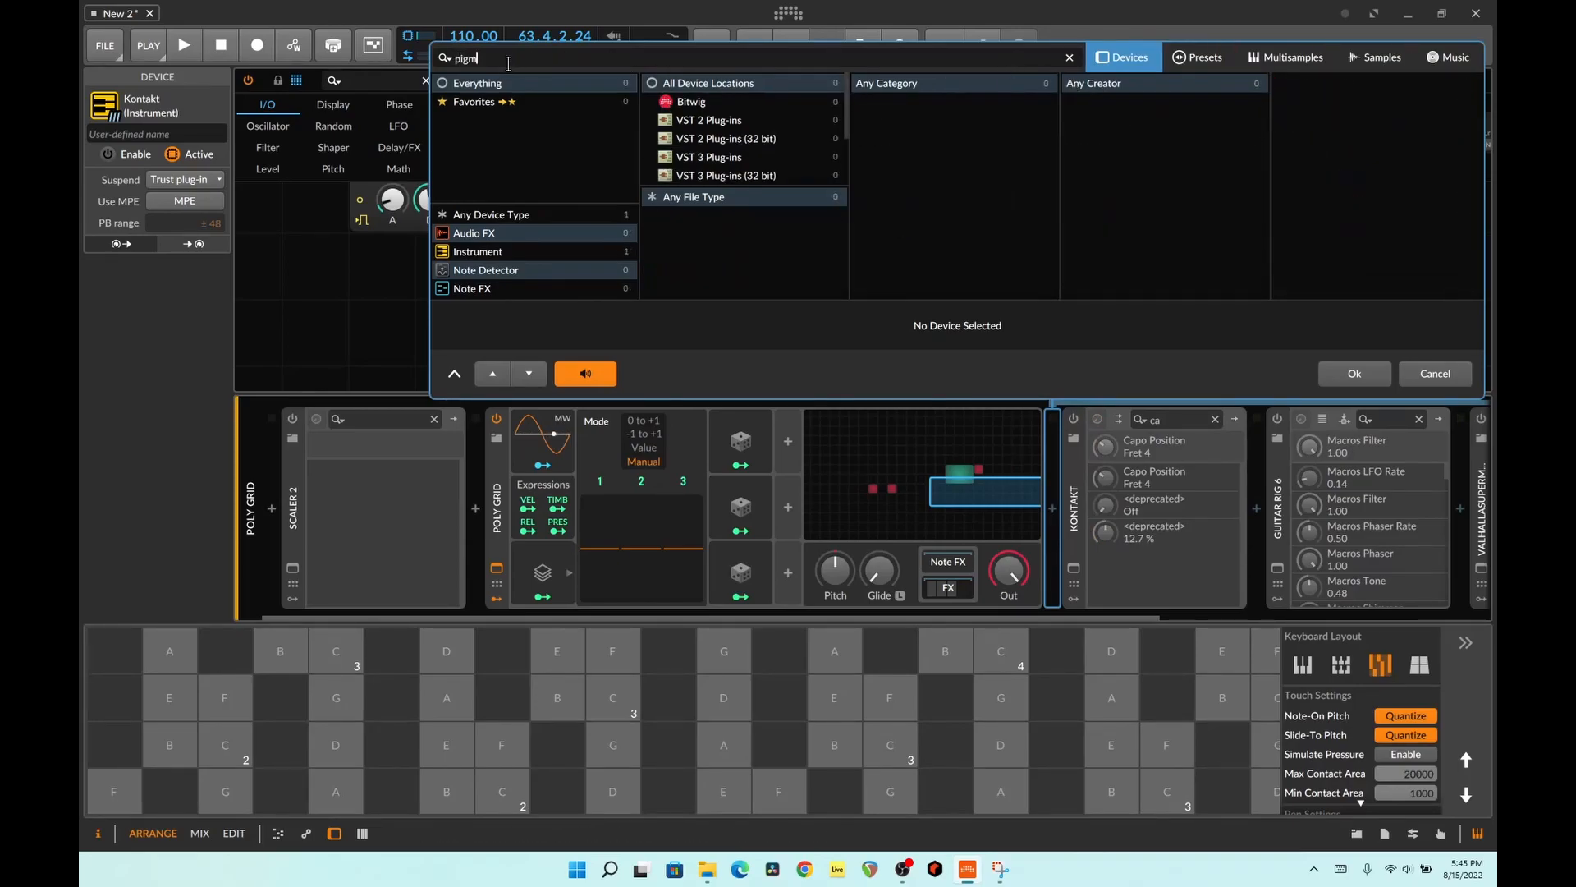
double_click(1302, 85)
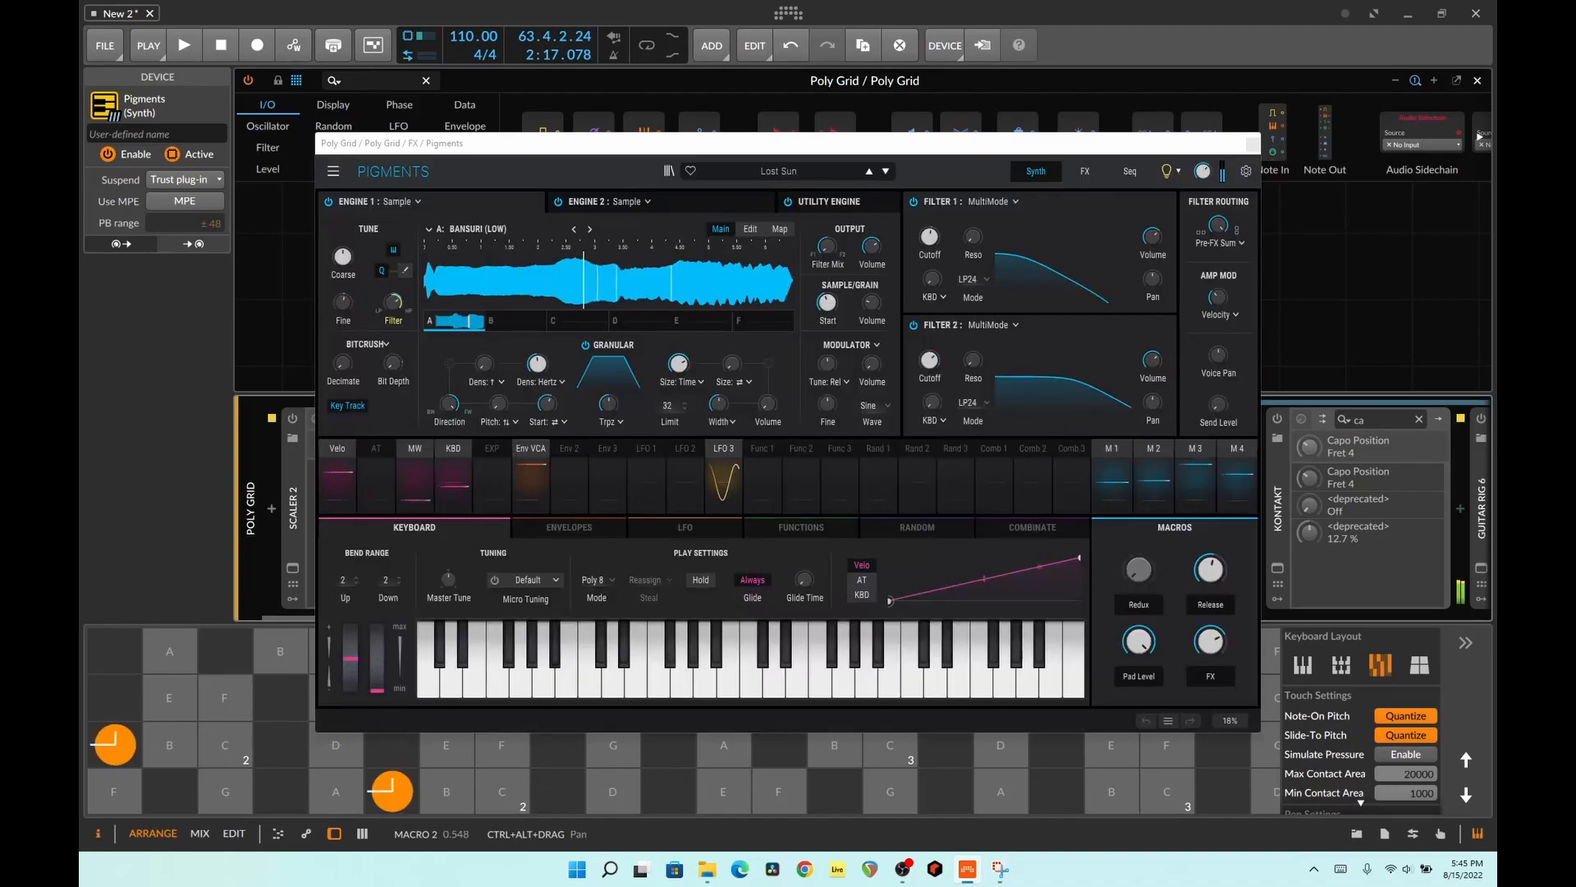
left_click(226, 696)
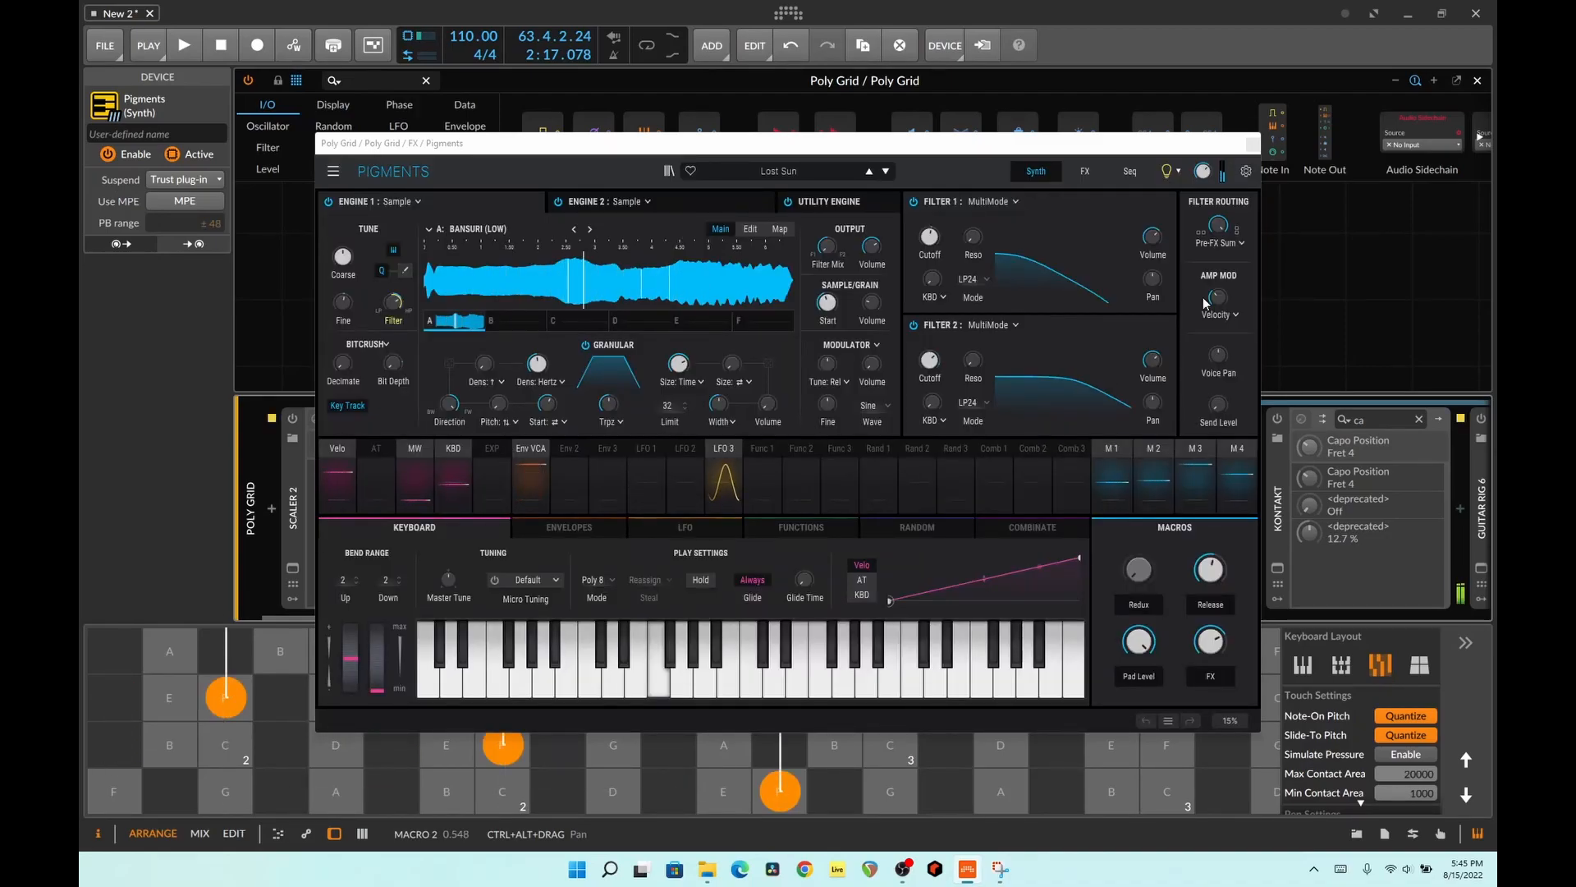
- Enable MPE for the Pigments device, audition notes, and close its plug-in window
left_click(186, 202)
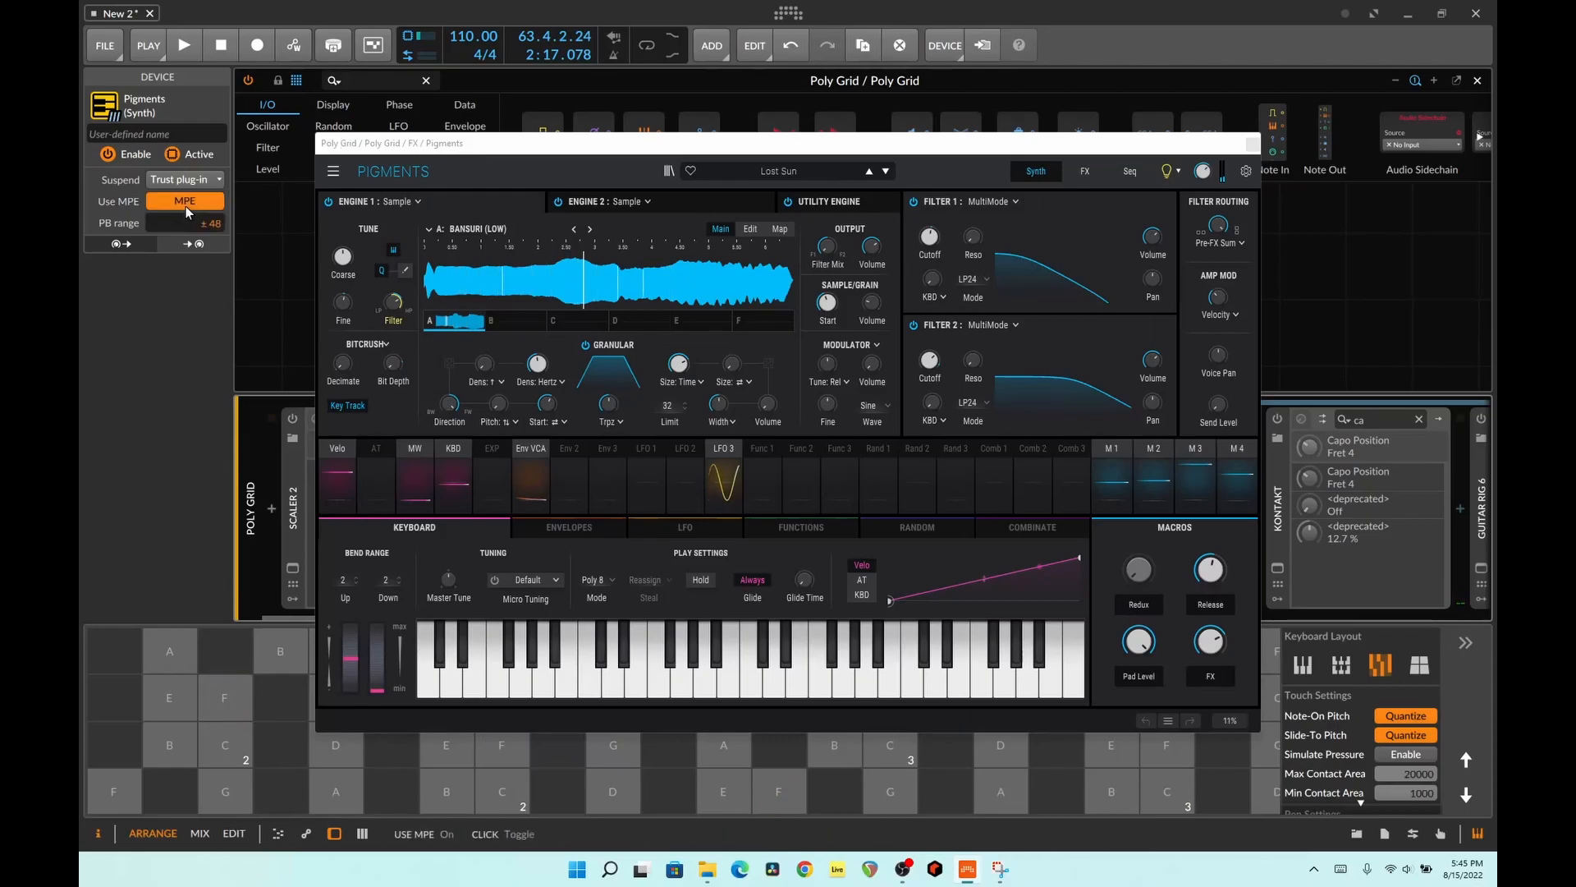
left_click_drag(298, 745, 100, 742)
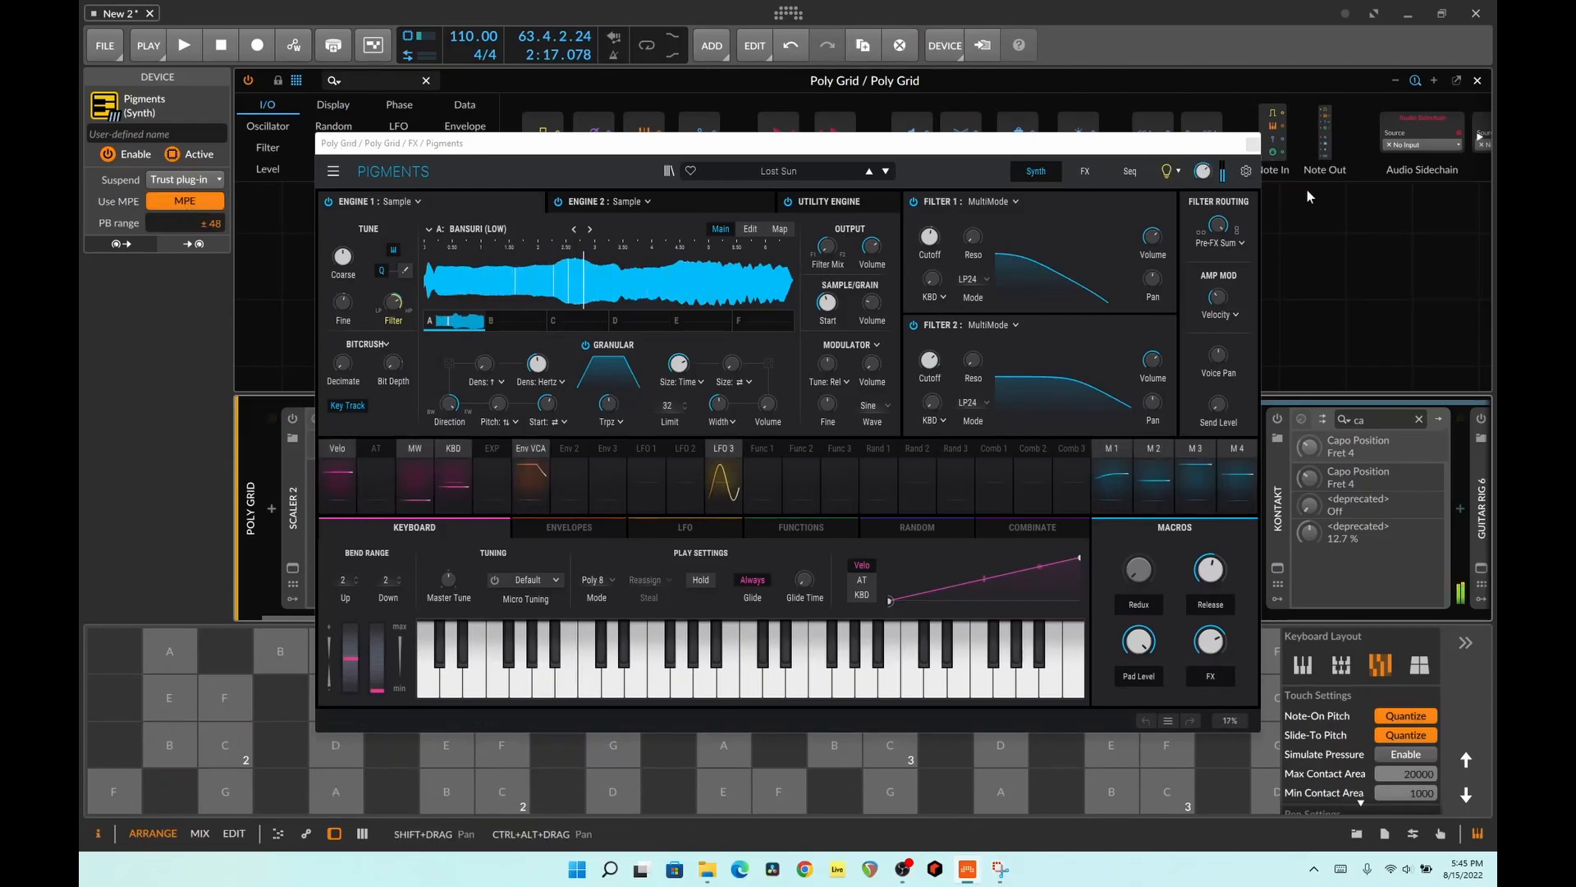
left_click(1253, 144)
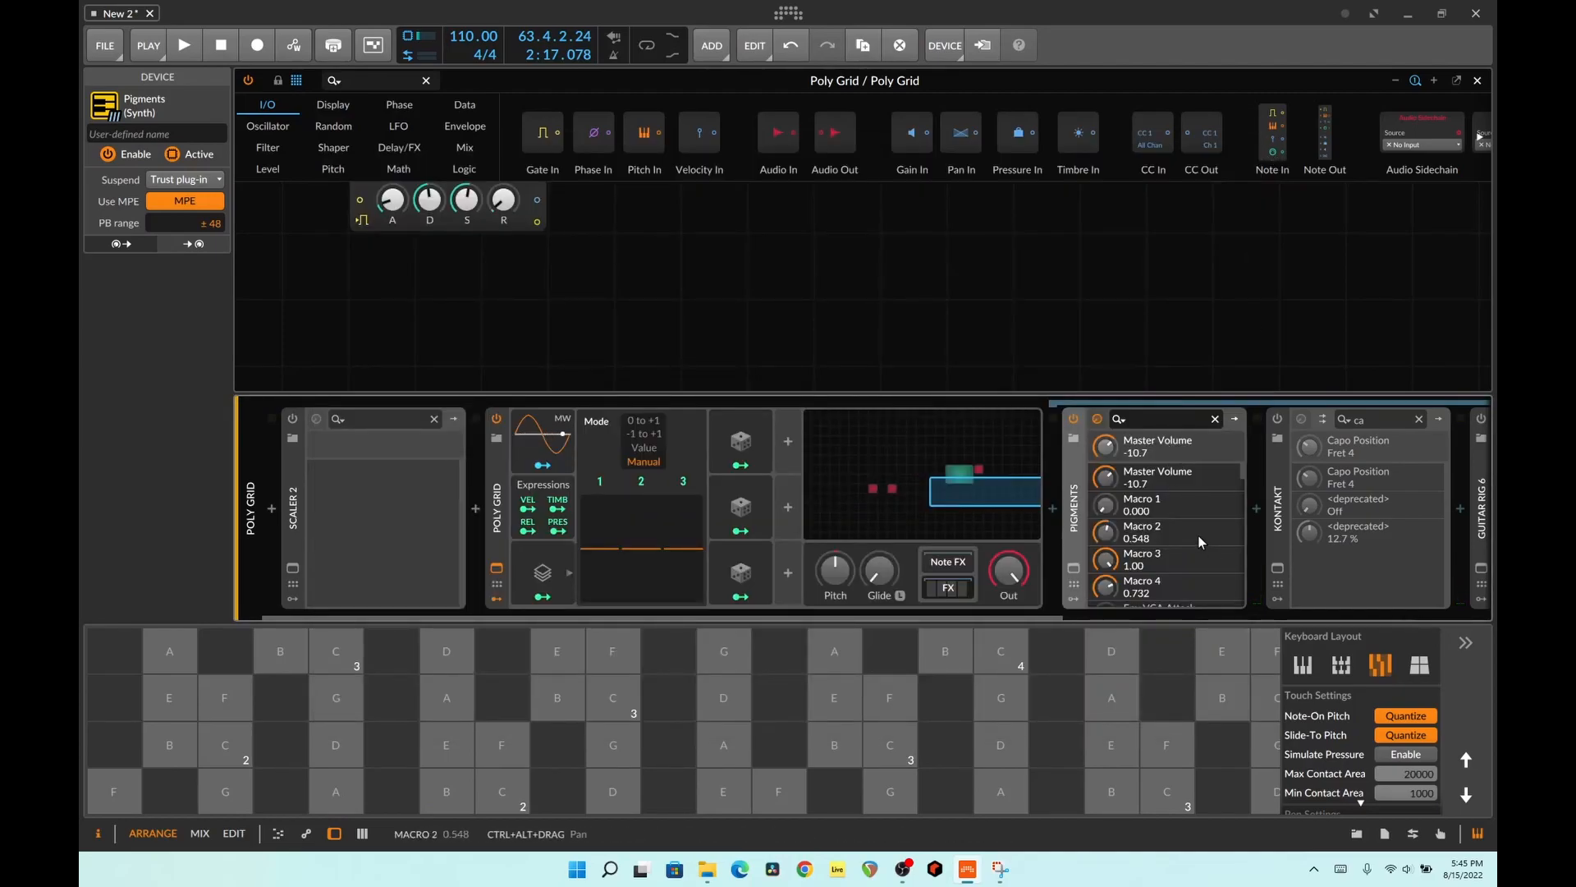
- Map the Voice Stack modulator to Pigments' Macro 1 by 0.724, Macro 2 by -0.35, Macro 3 by -0.62 and Macro 4 by -0.32
scroll(1219, 530, "down", 3)
scroll(1218, 530, "up", 3)
left_click_drag(534, 598, 1106, 584)
left_click(546, 599)
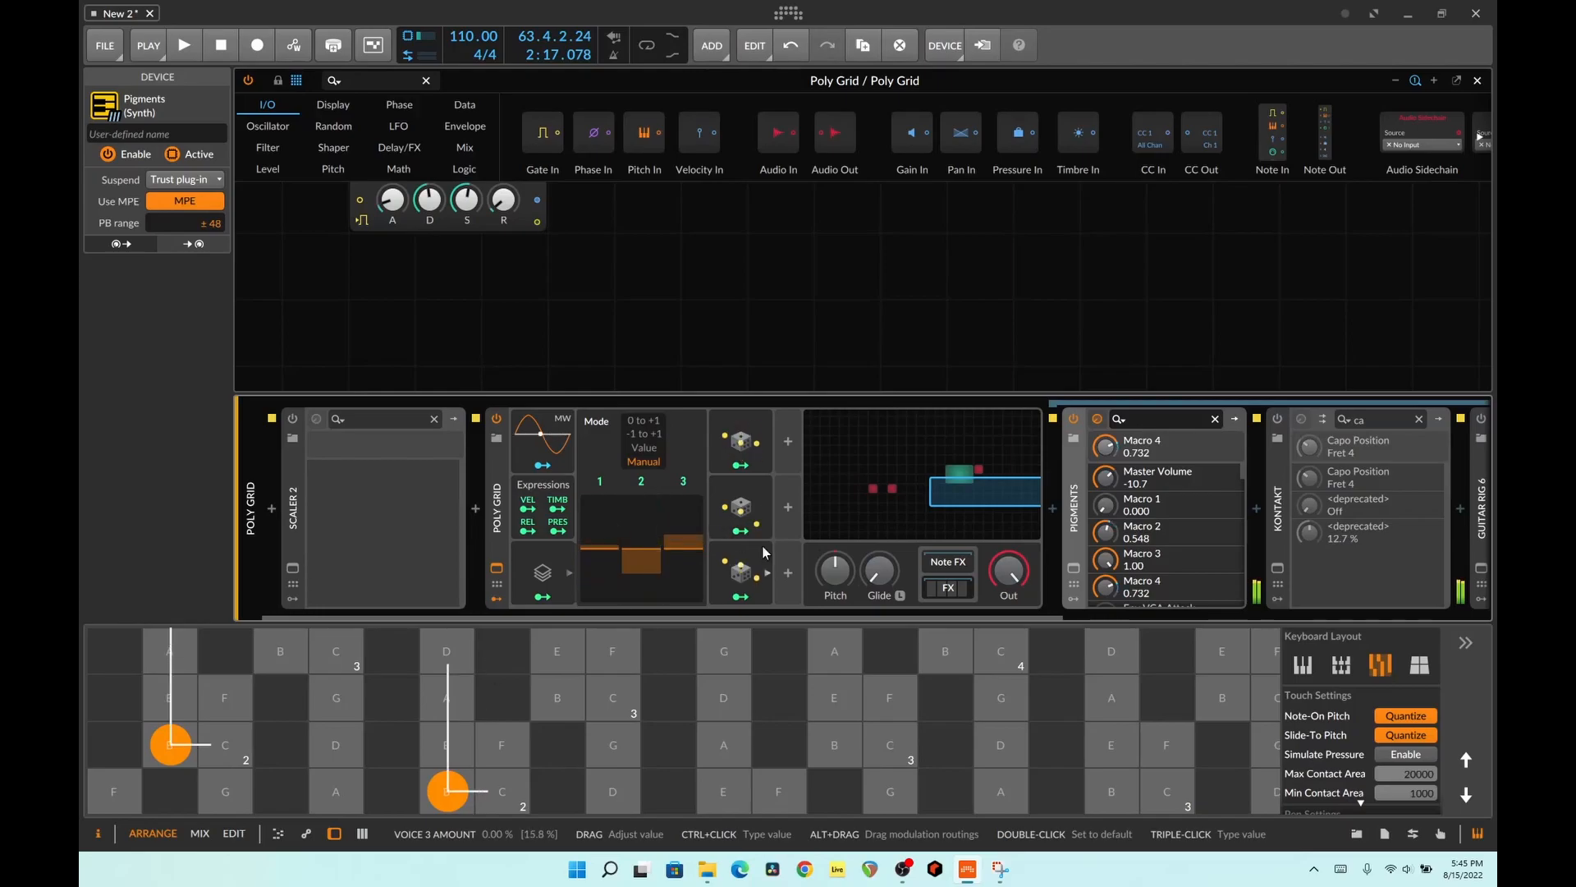
- Reopen the Pigments window, check its macros while notes play, and advance the preset to Enchanted Rainstick
left_click(1074, 568)
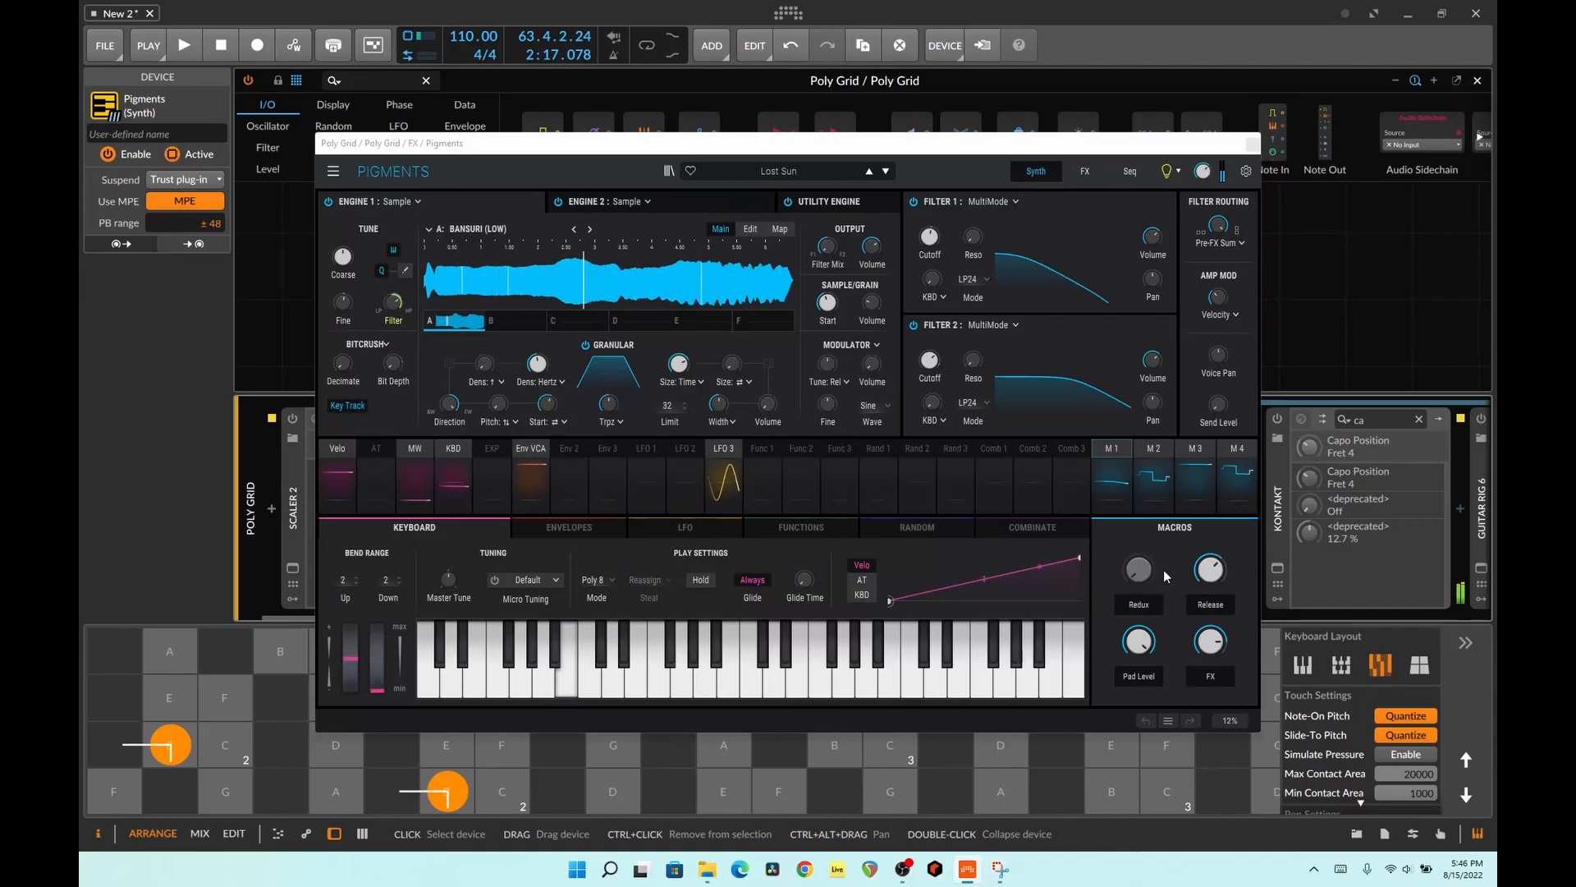
mouse_move(1210, 570)
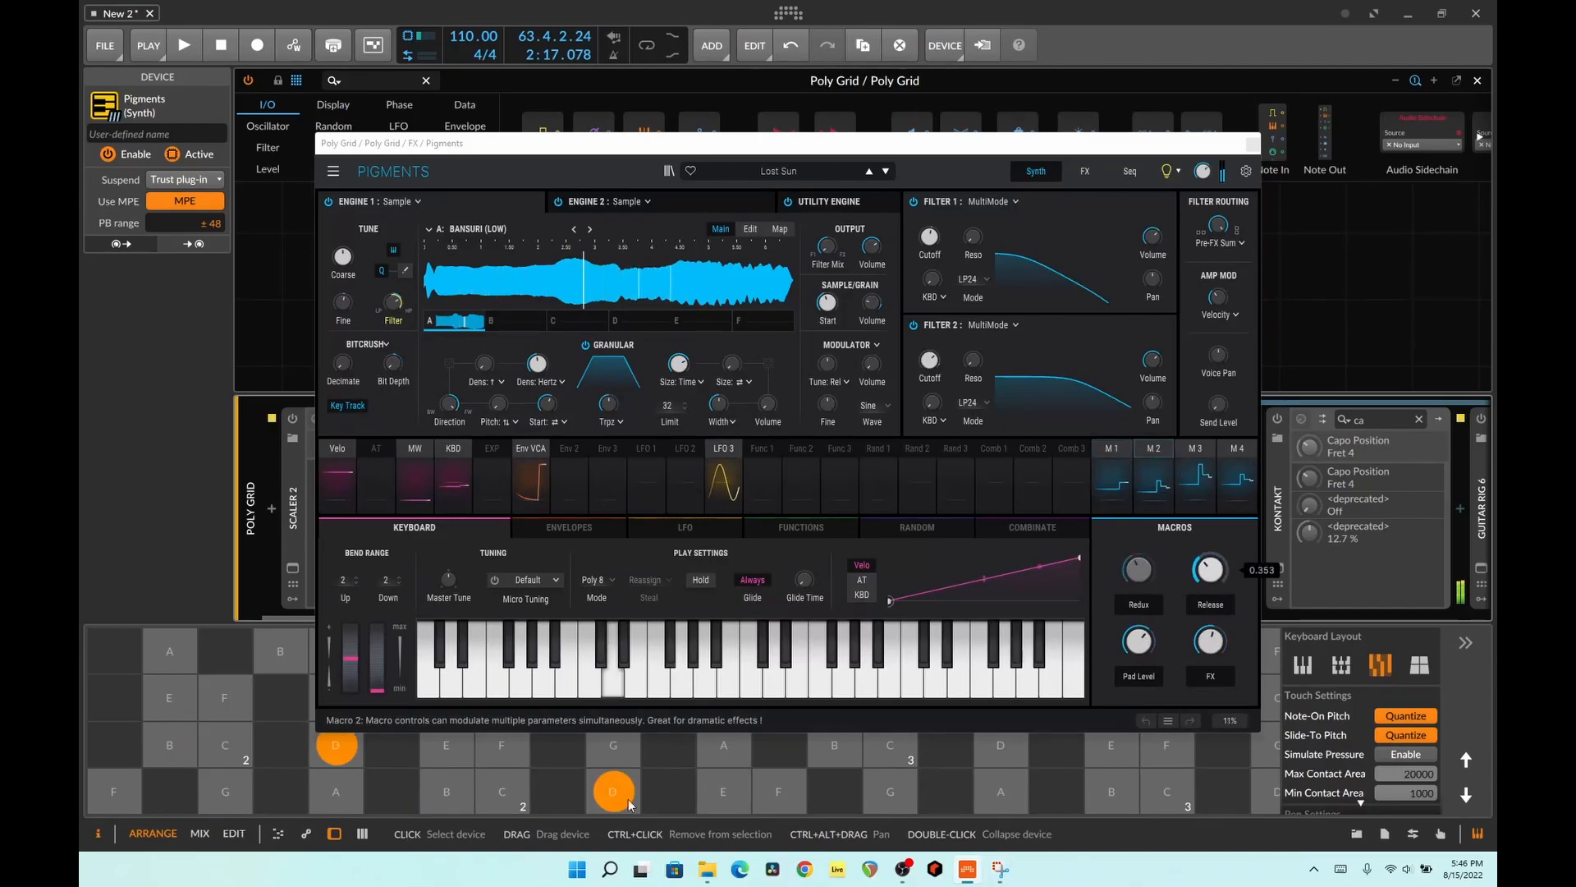
left_click(885, 170)
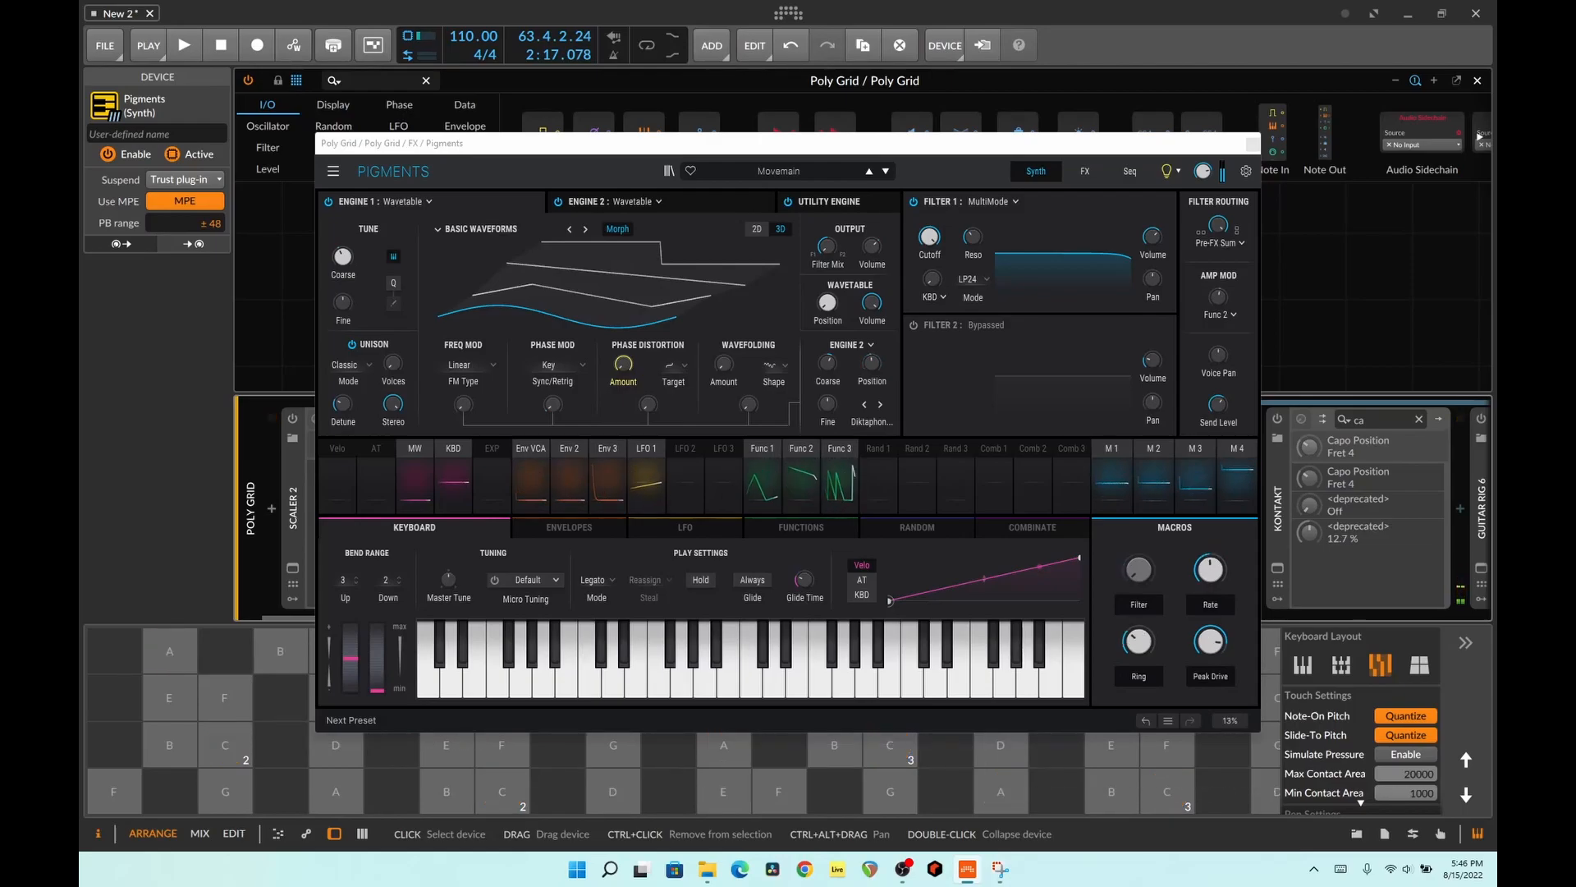
left_click(886, 172)
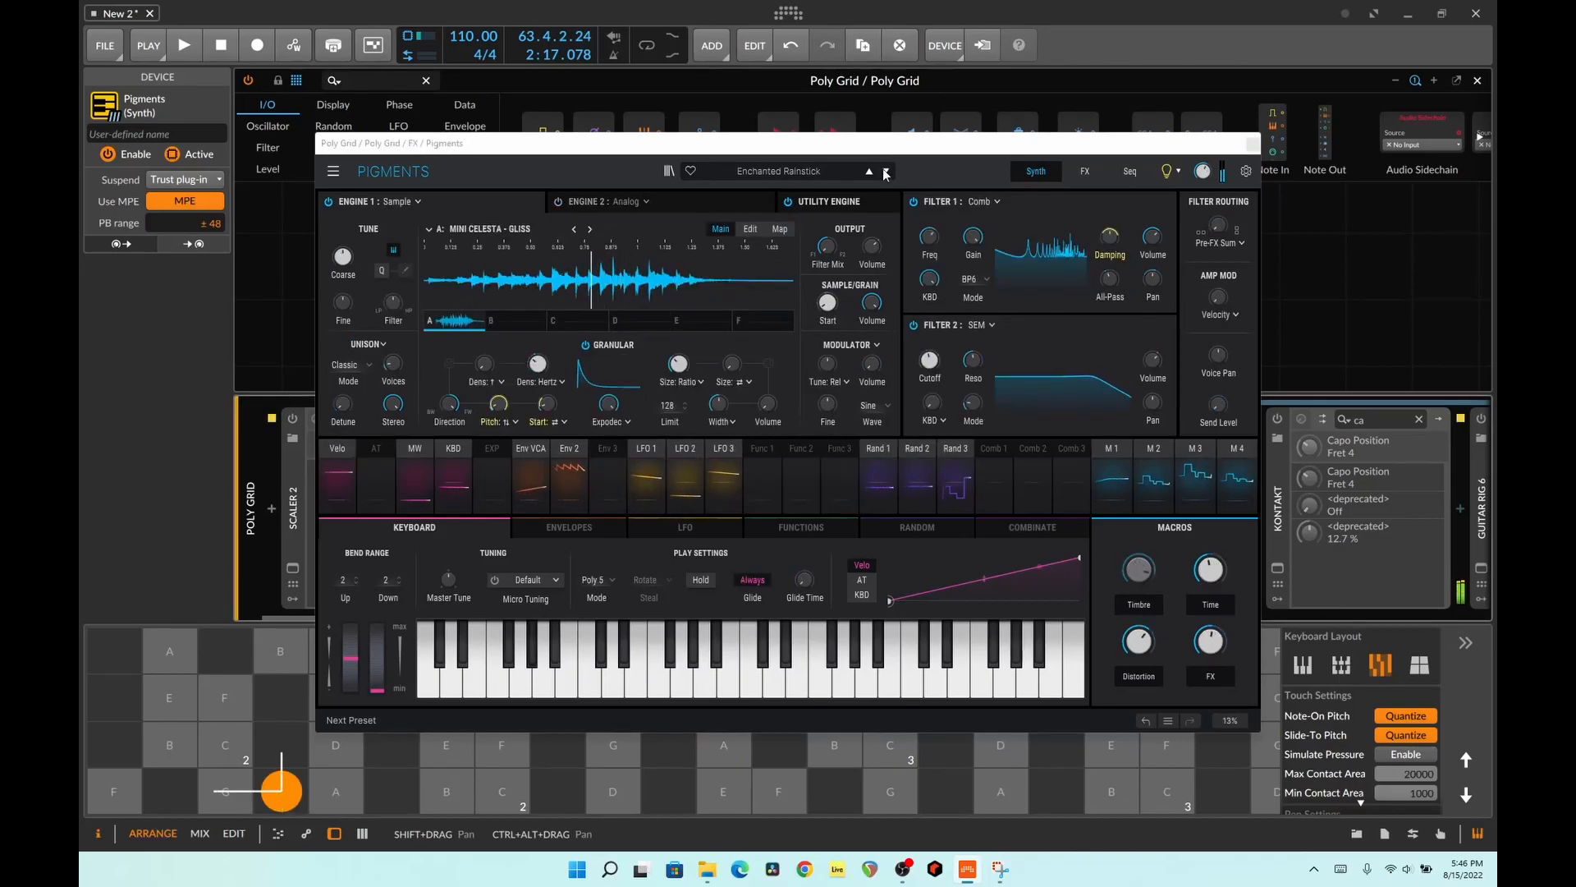
- Audition the Enchanted Rainstick preset with single notes and expressive slides in several directions on the onscreen keyboard
left_click_drag(199, 762, 169, 657)
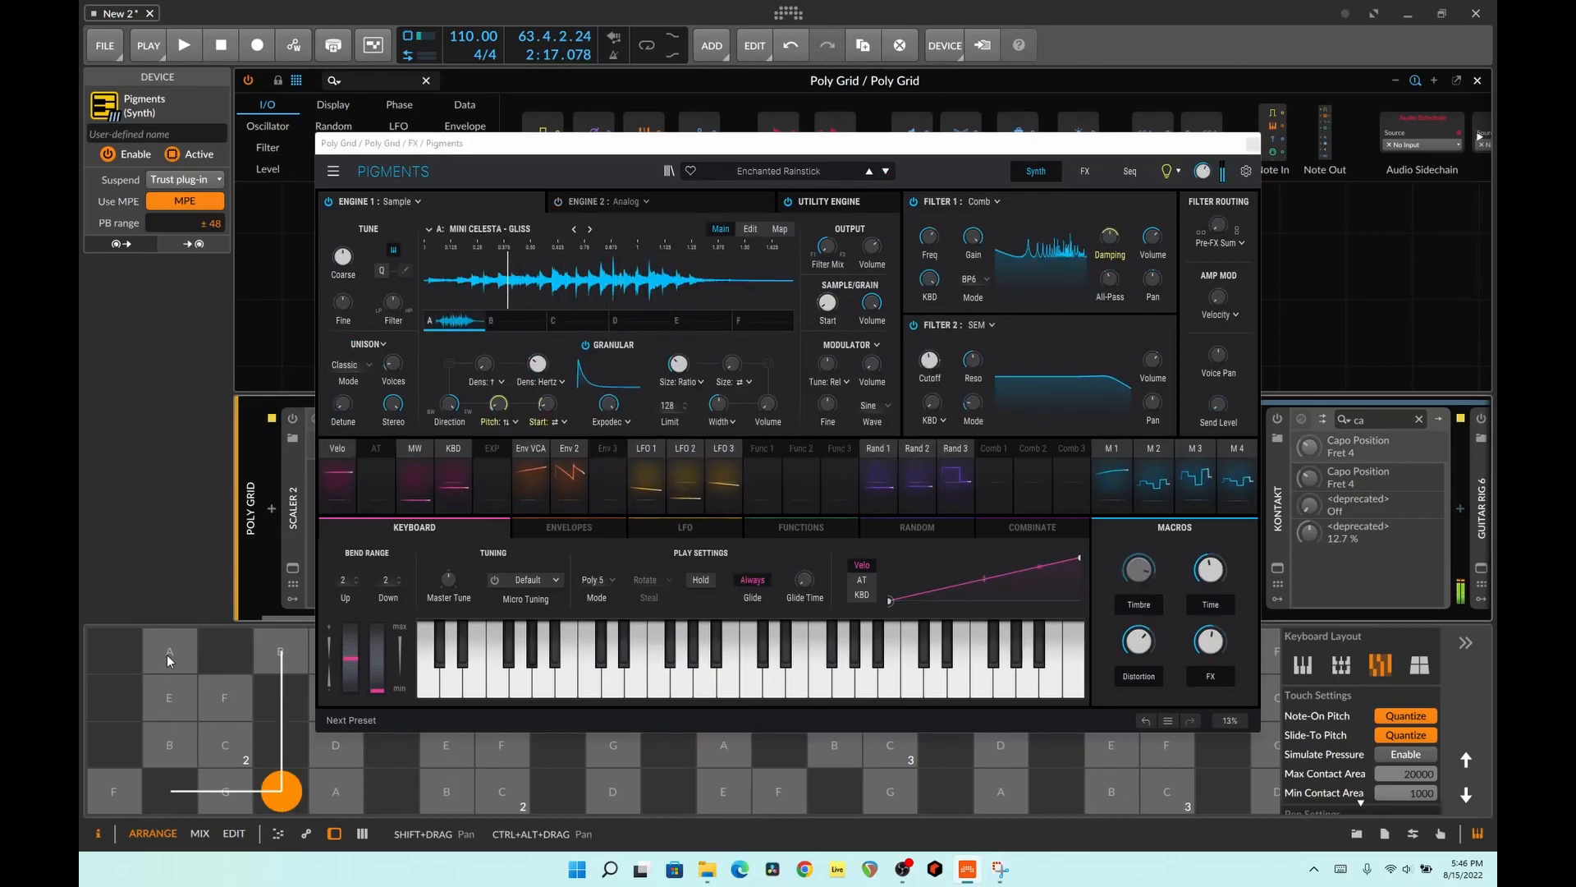
left_click_drag(345, 788, 821, 778)
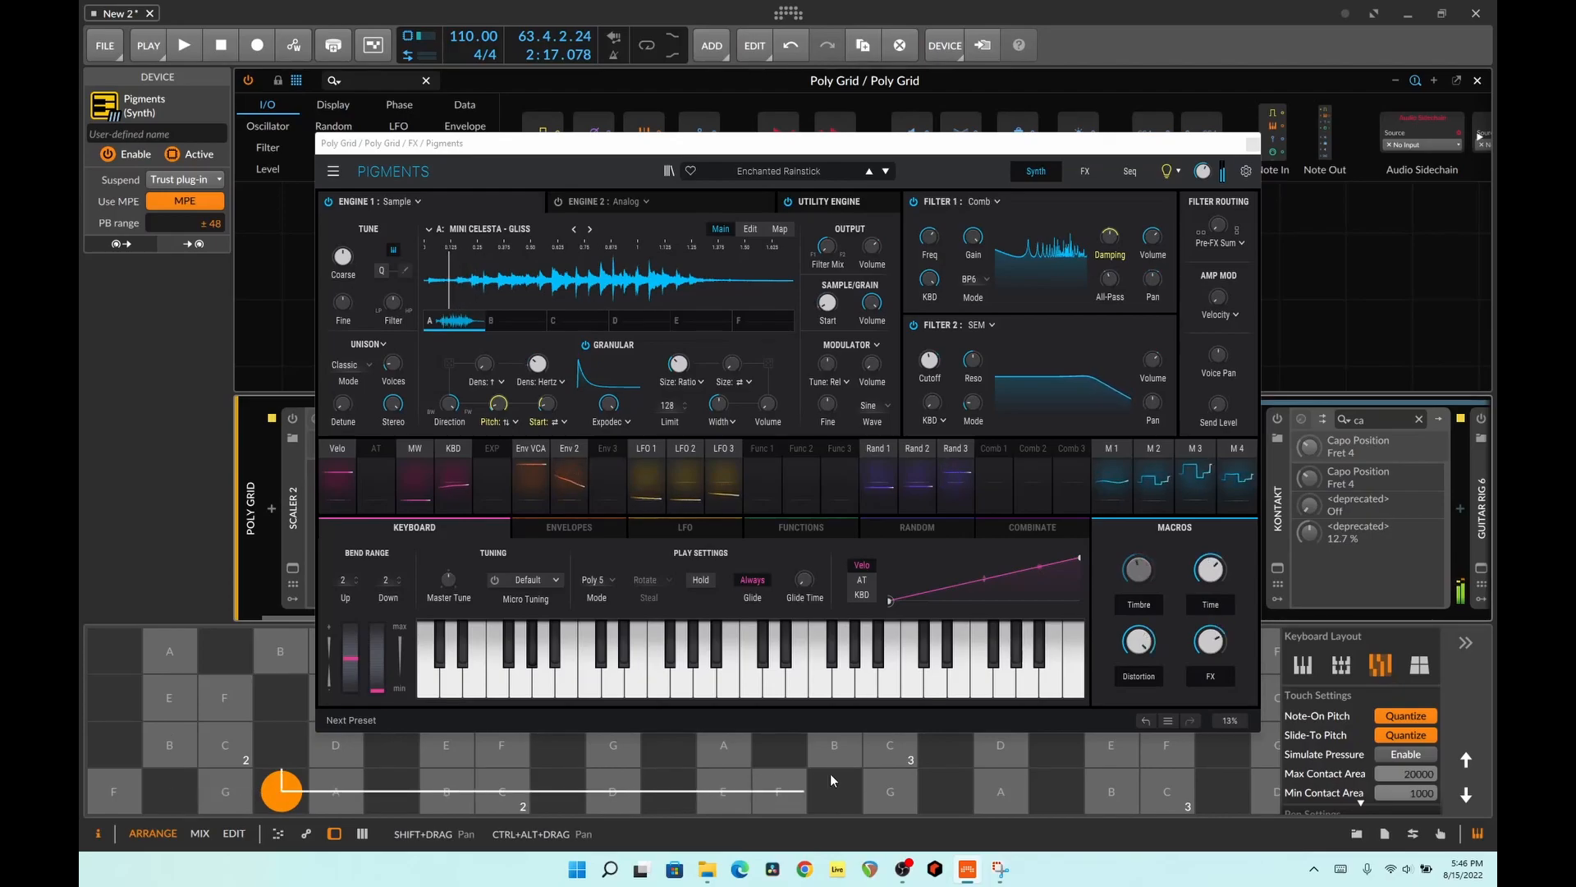
left_click_drag(447, 790, 490, 766)
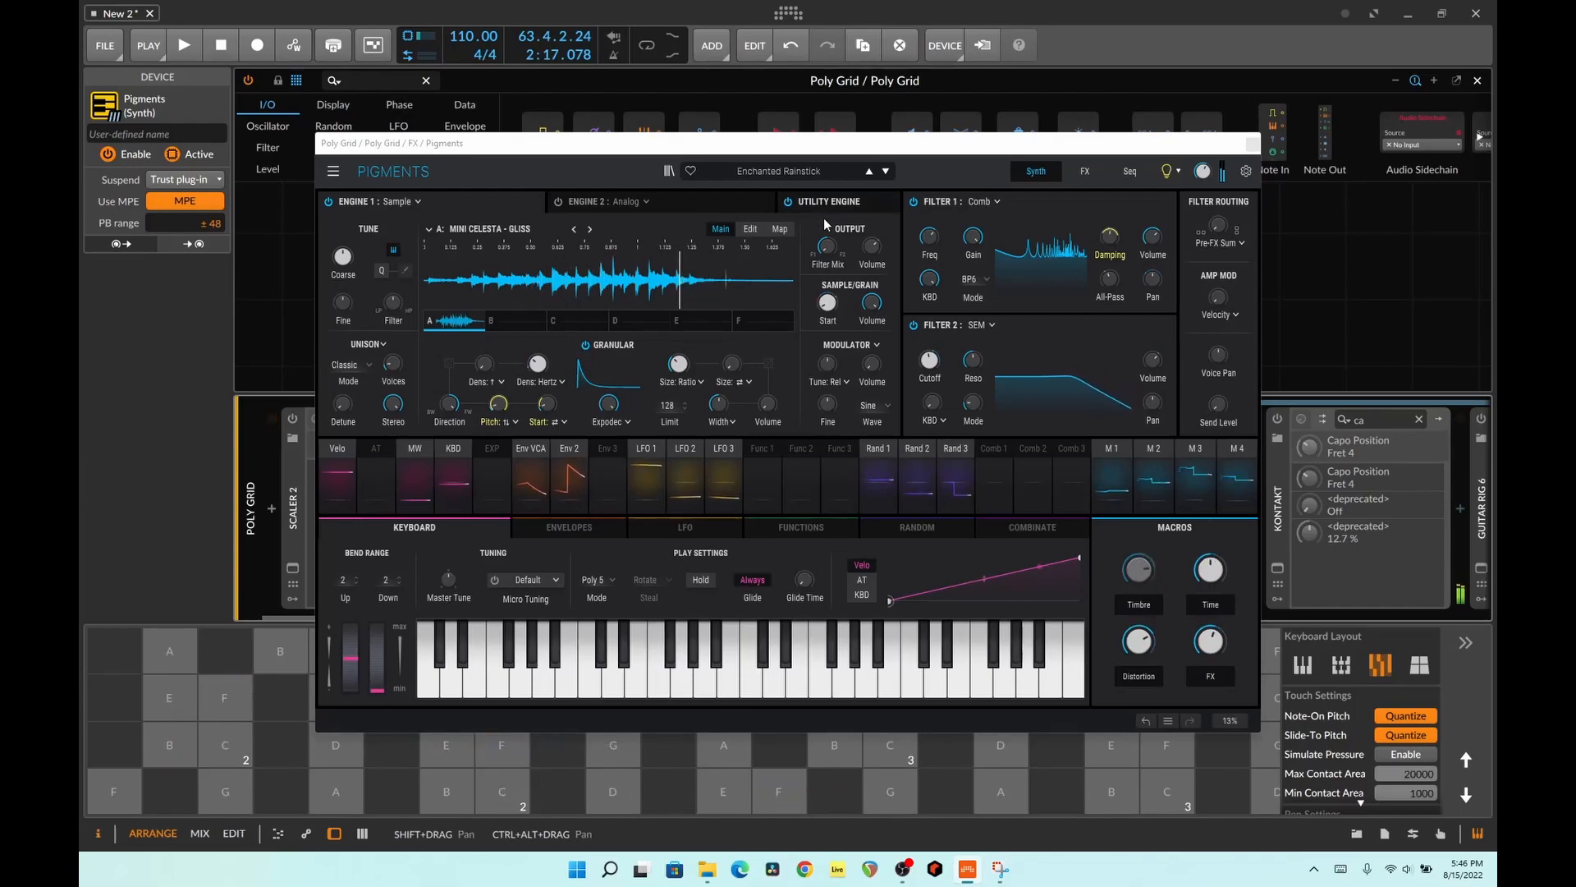
left_click(813, 669)
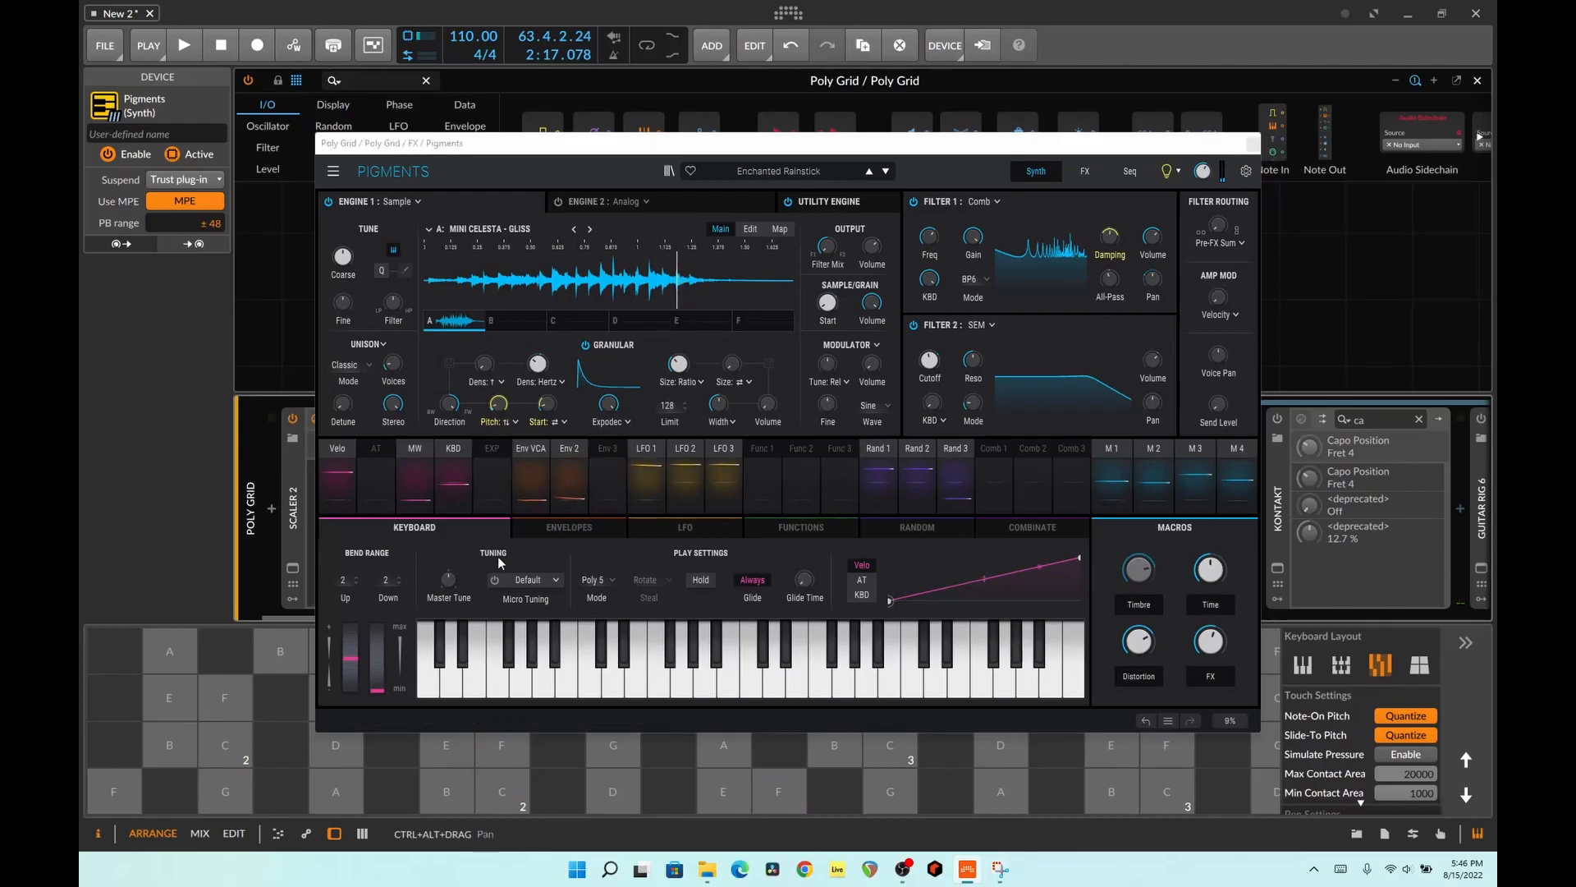
left_click(337, 791)
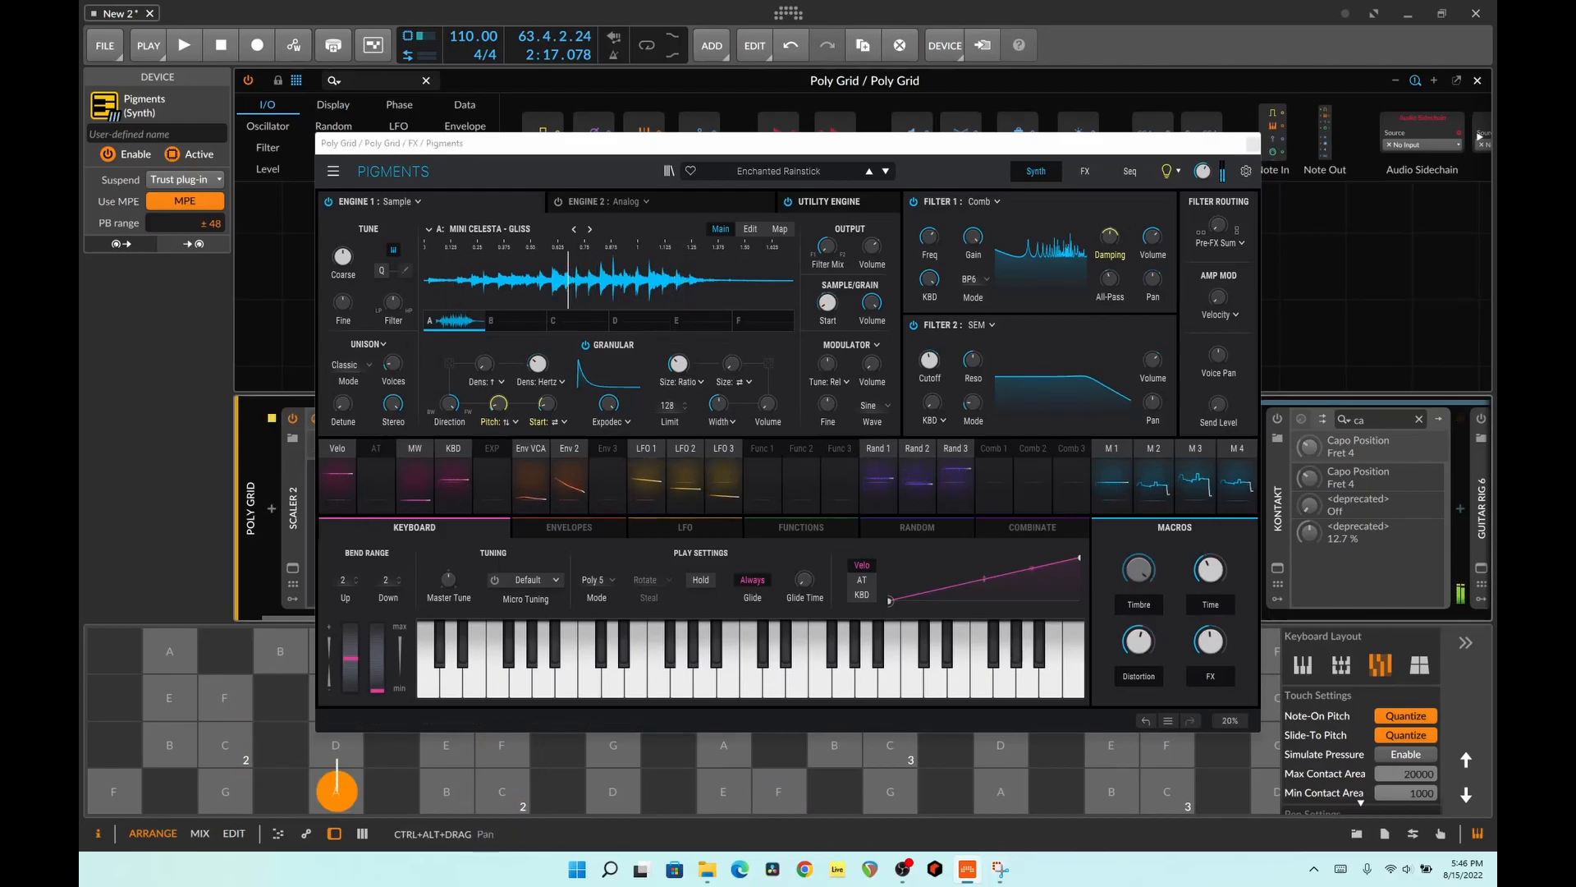
left_click(170, 745)
left_click(448, 792)
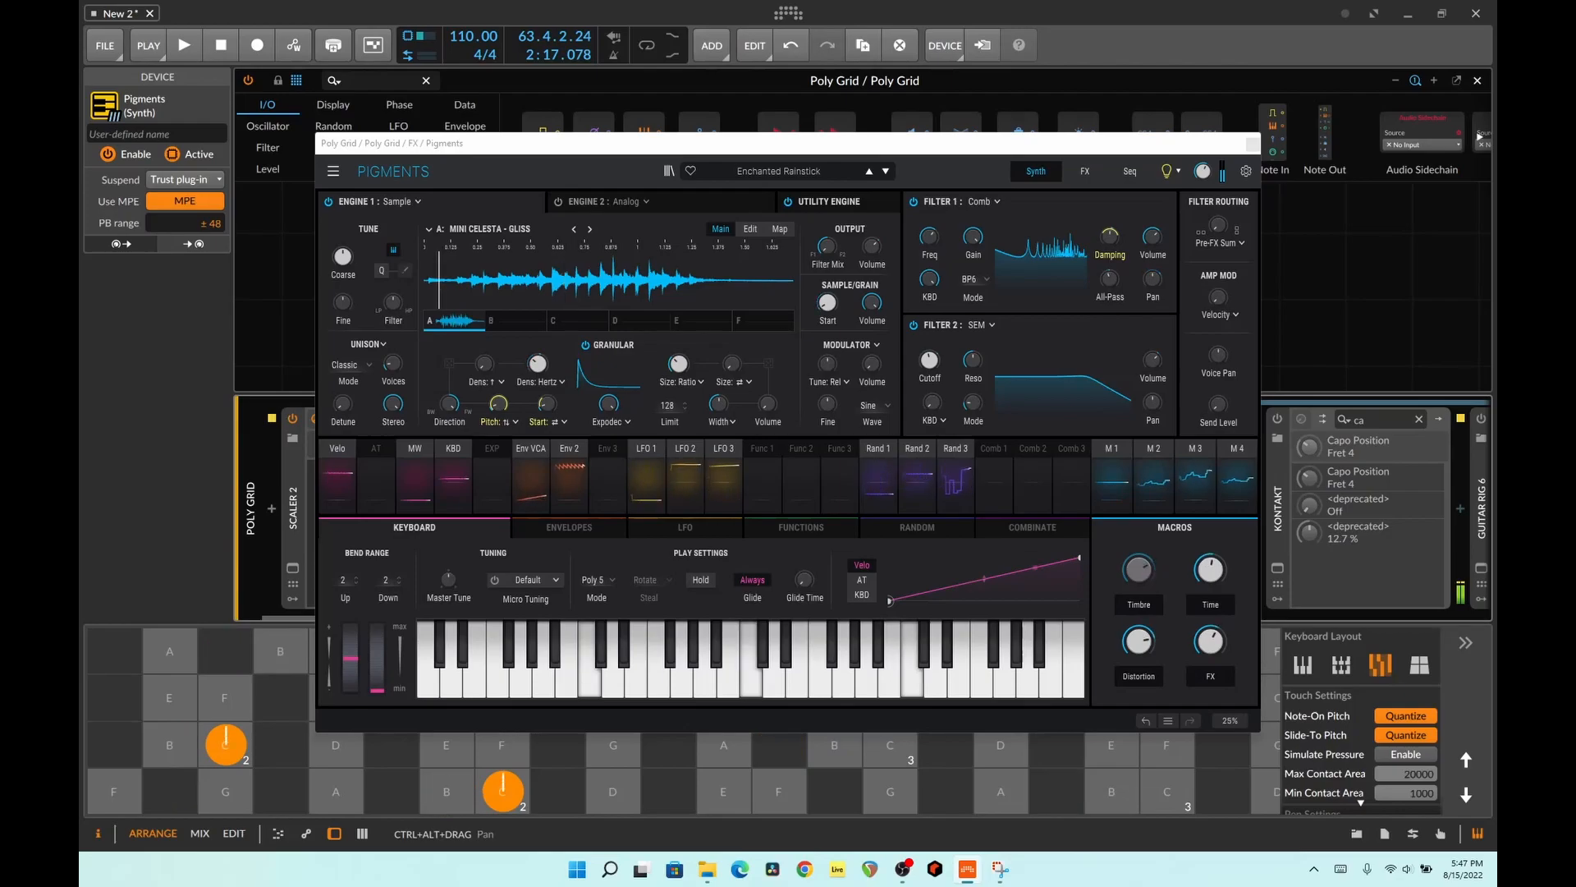
- Advance Pigments through the Mystic Pluck preset to A Sine in Paradise, auditioning notes with each
left_click(886, 171)
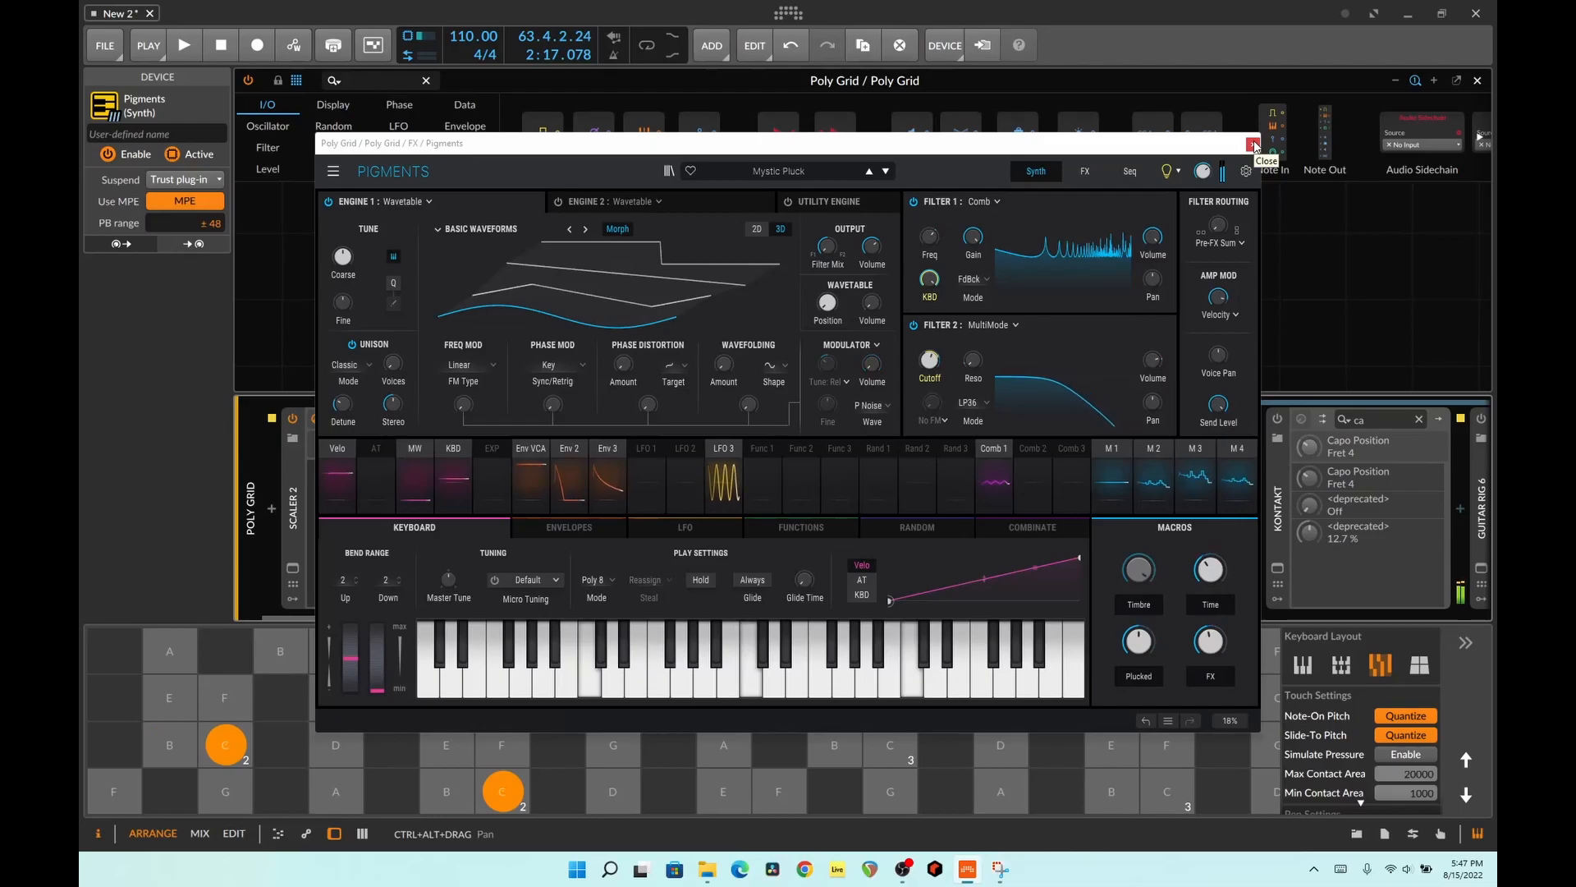
left_click(885, 171)
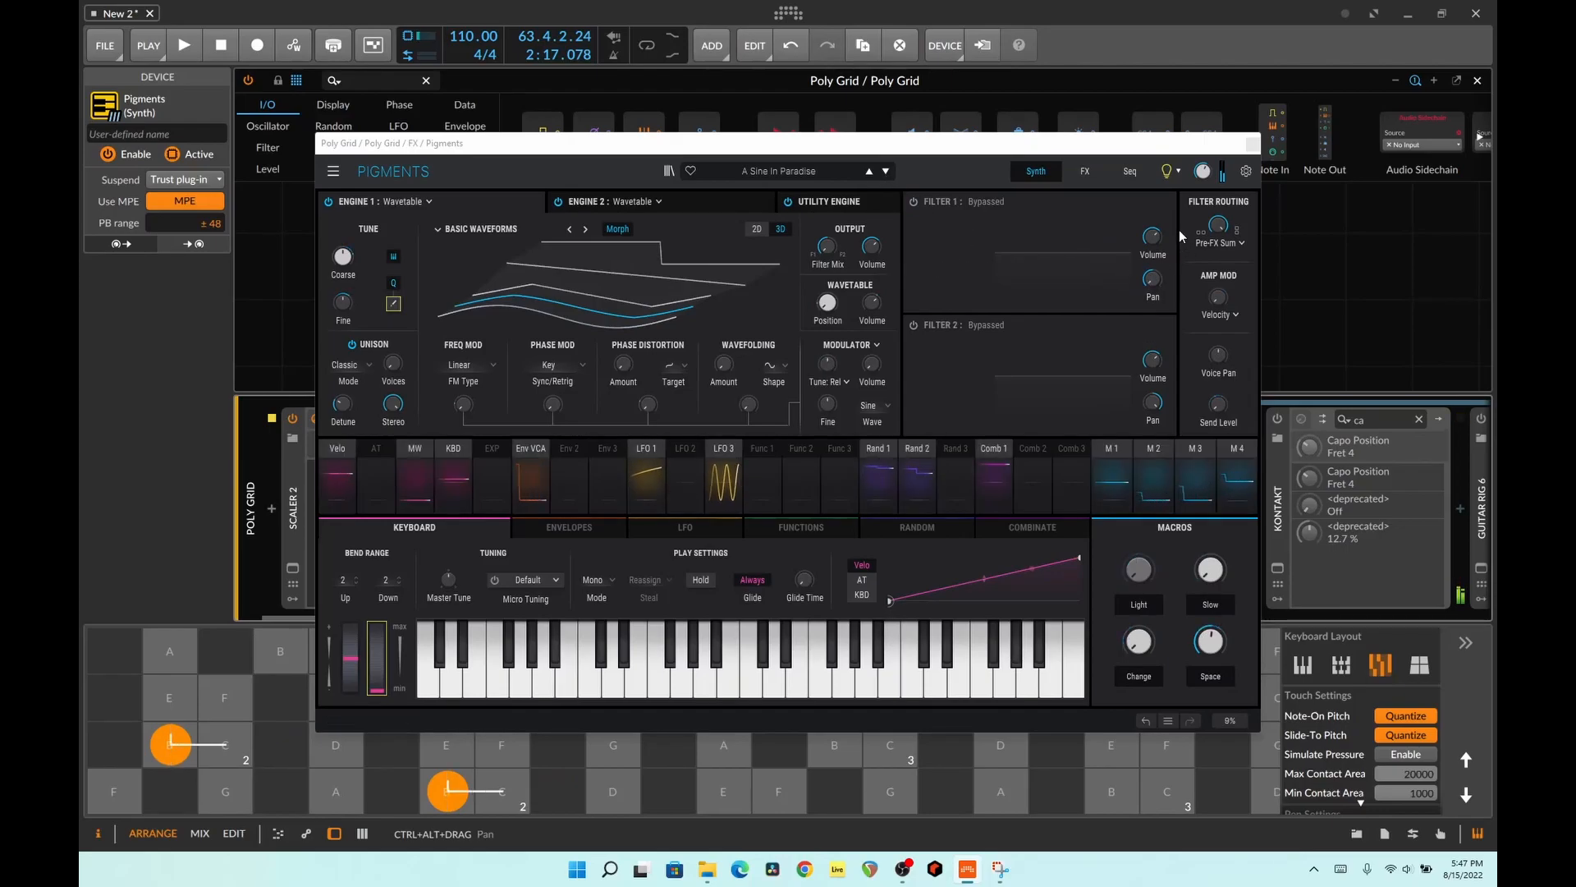
- Move the Pigments window clear of the device chain and remove the Voice Stack's mappings to Macros 1 to 4
left_click_drag(1205, 144, 1270, 707)
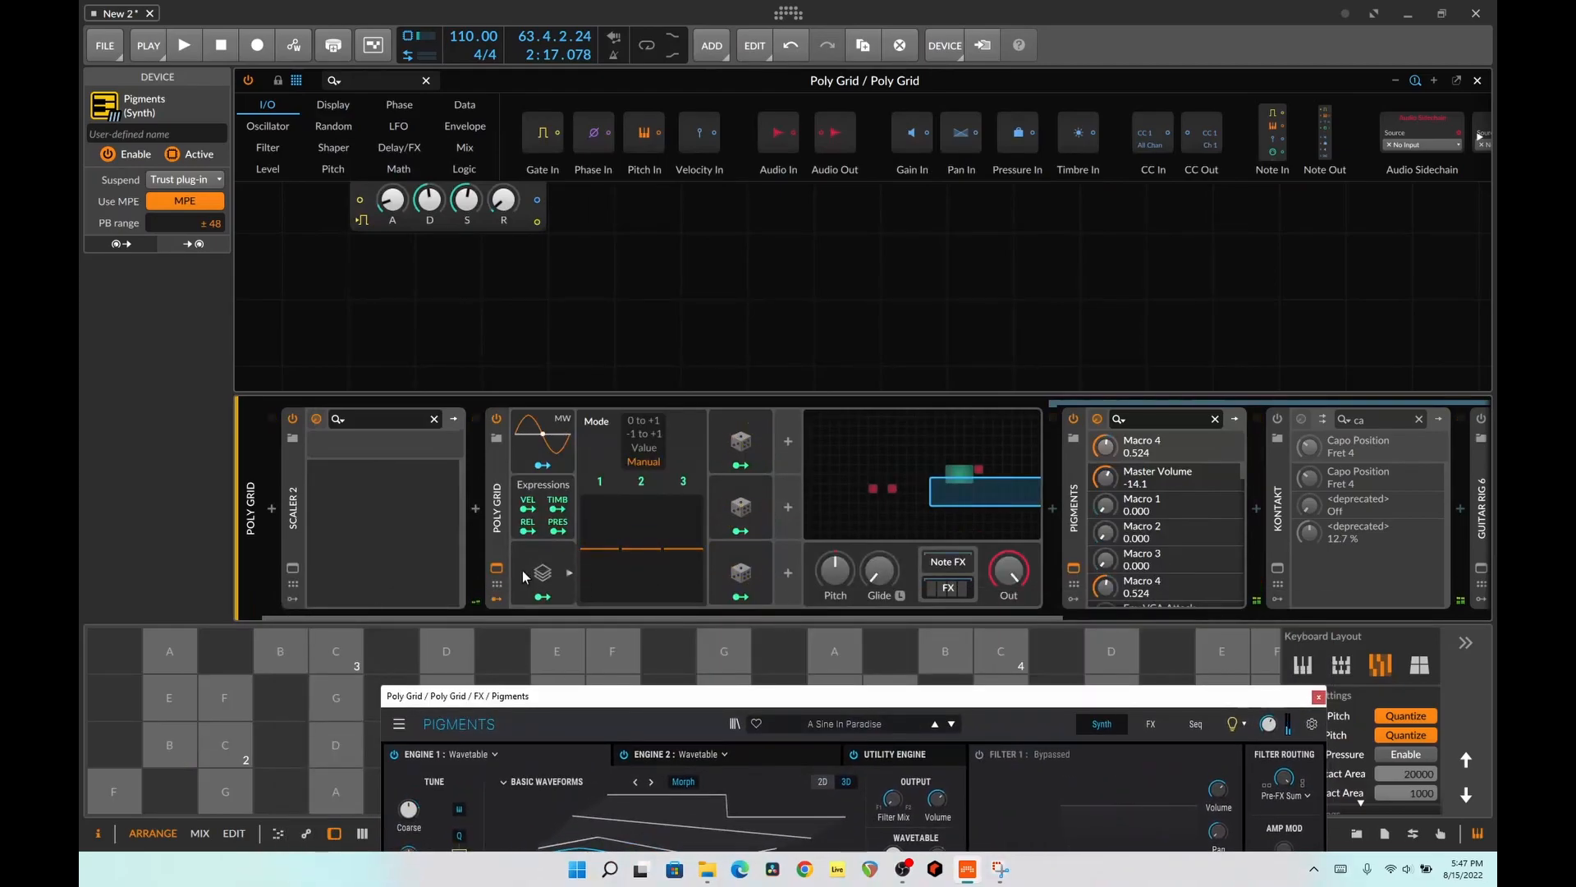
left_click(548, 574)
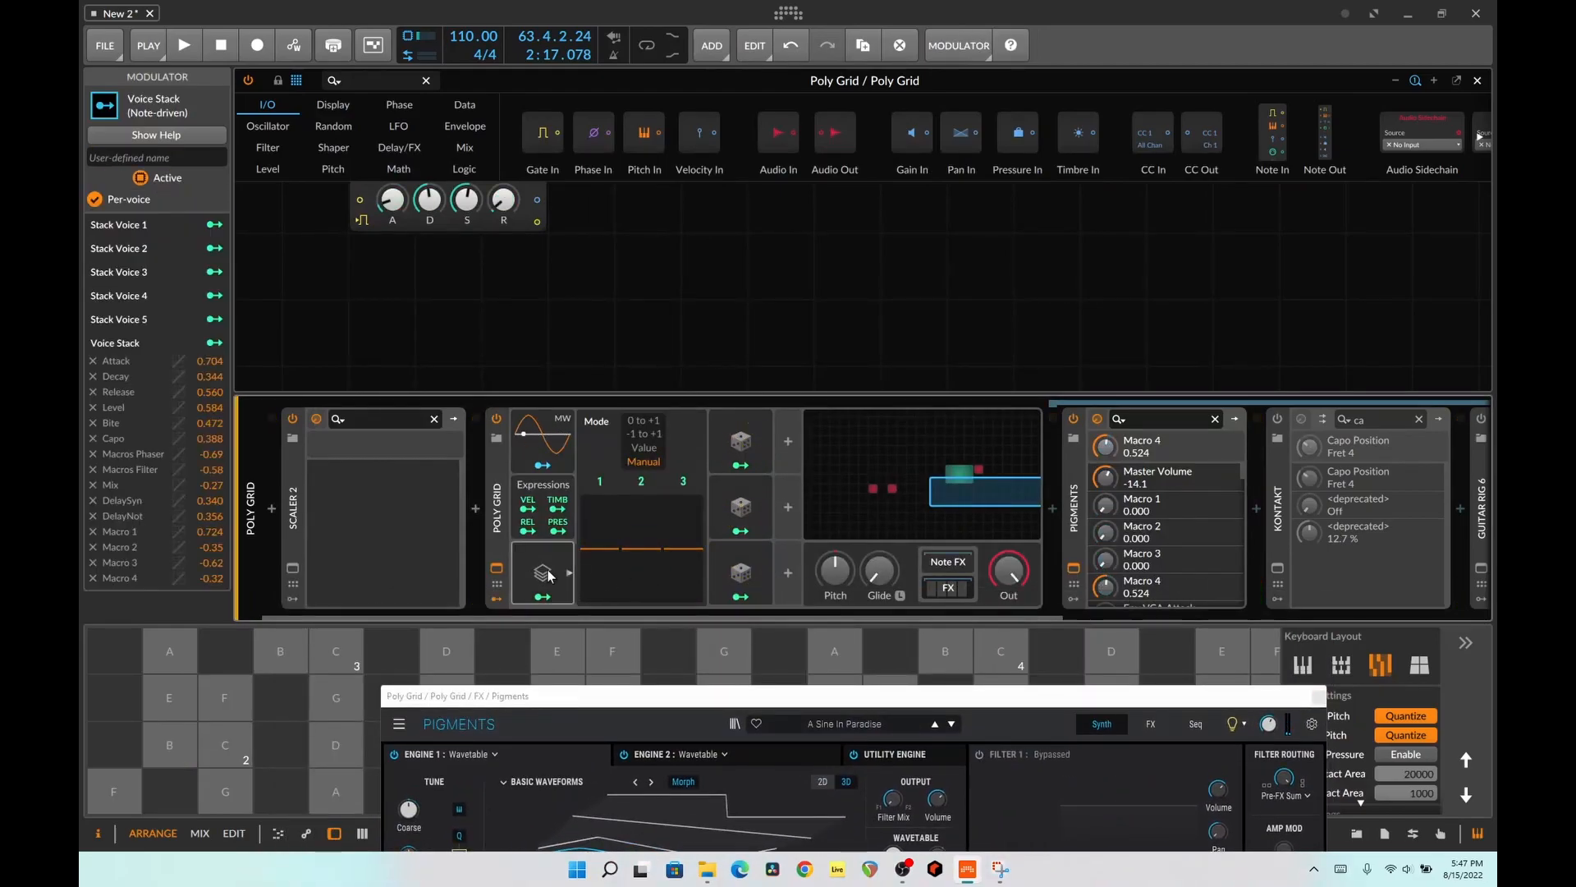
left_click(90, 579)
left_click(89, 563)
left_click(86, 547)
left_click(88, 529)
- Audition notes, set Pigments' Slow macro to about 0.216, and close the plug-in window
left_click(226, 745)
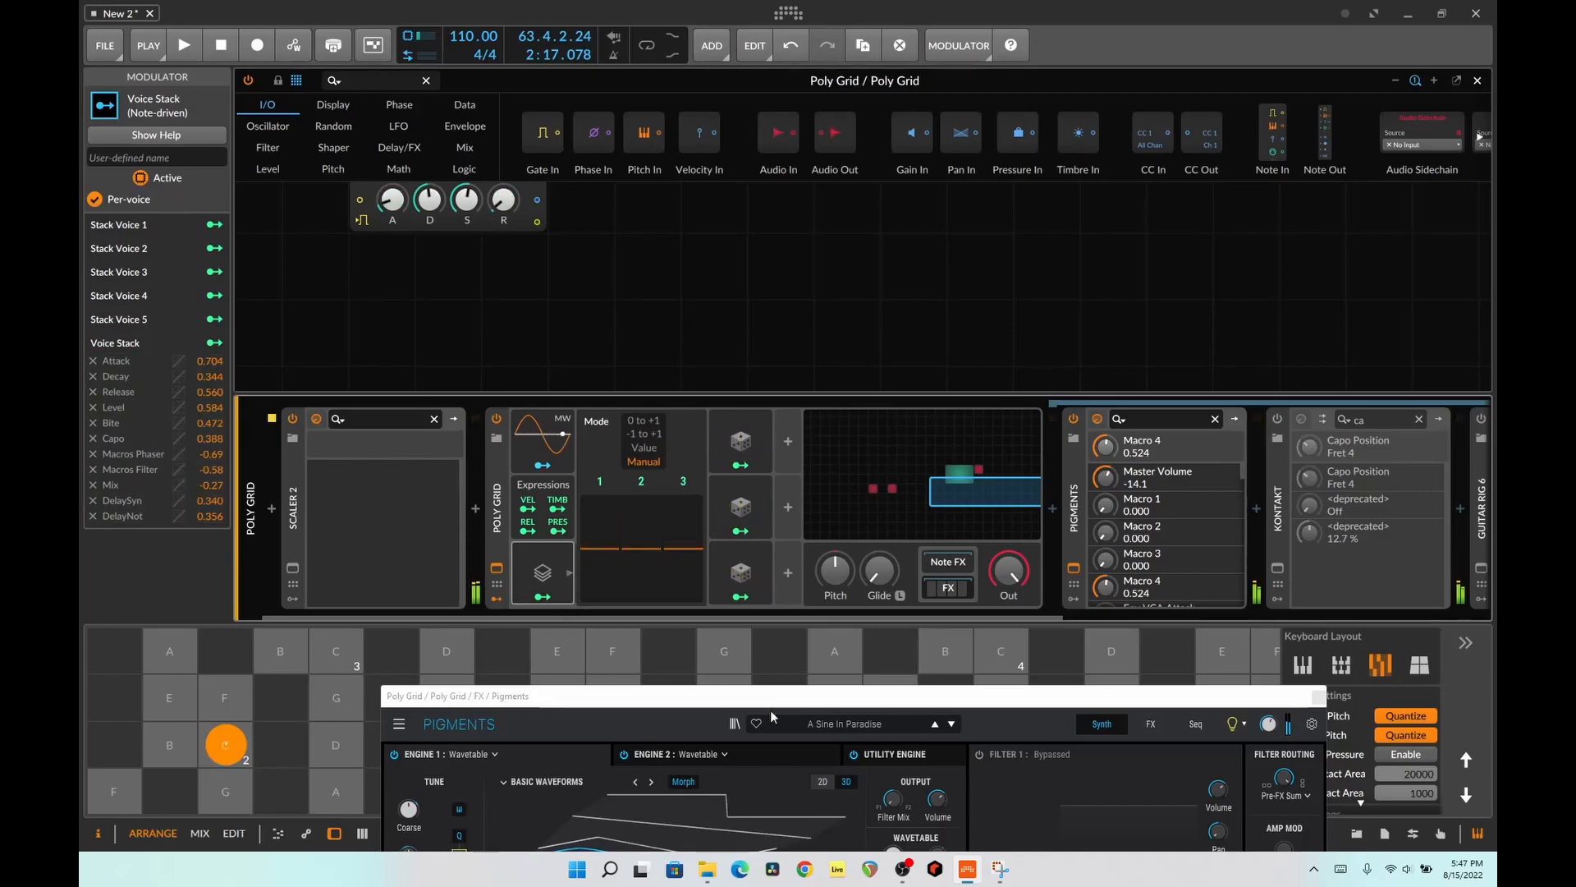
left_click_drag(795, 702, 840, 182)
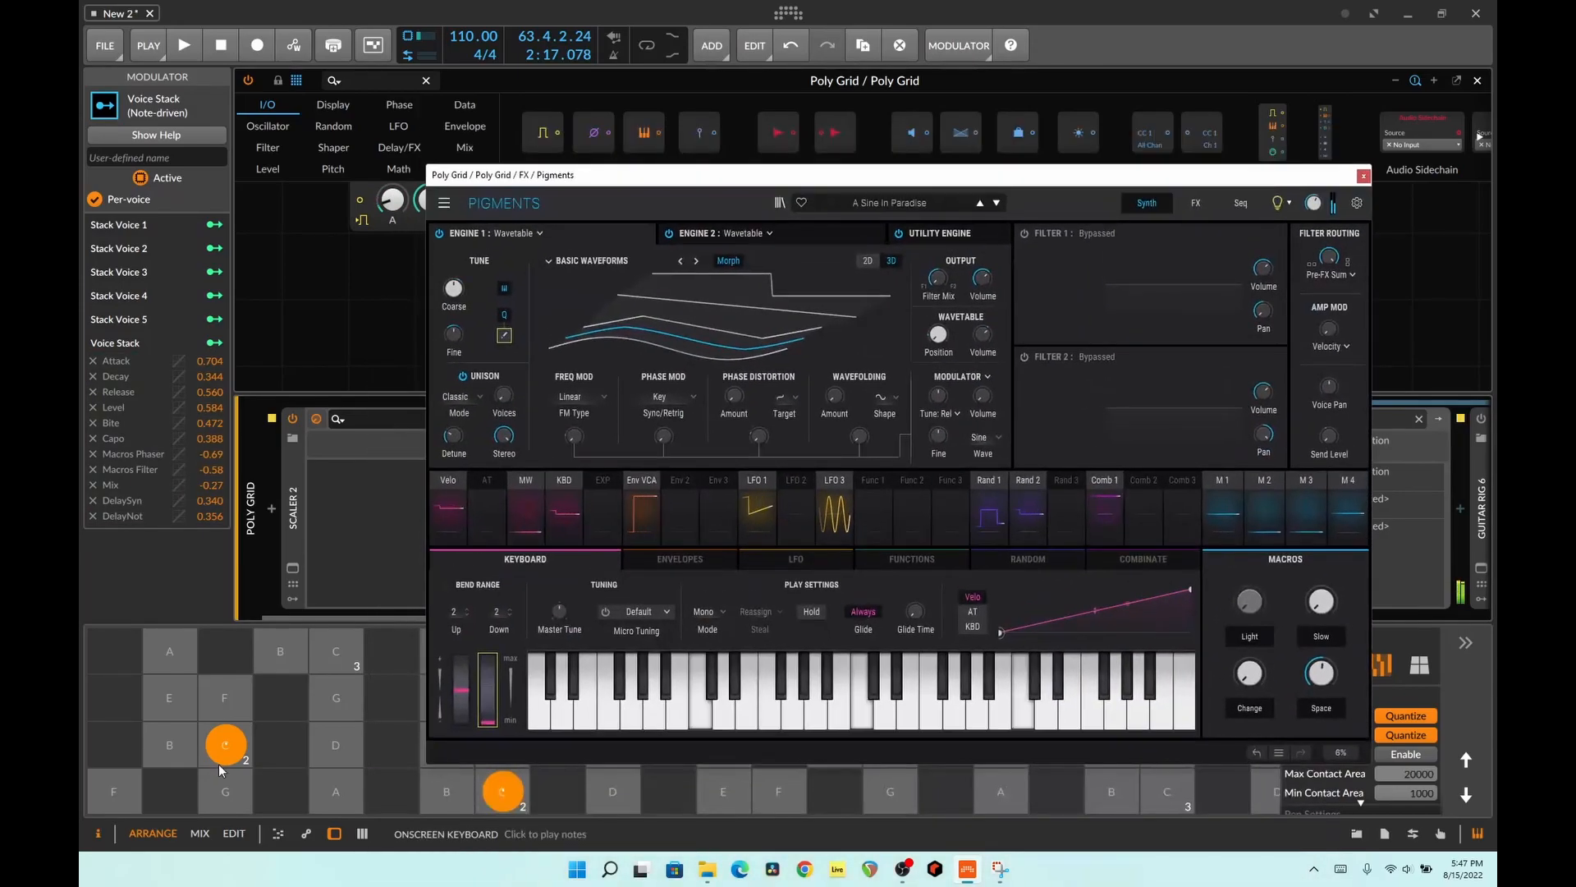
left_click_drag(1321, 600, 1321, 637)
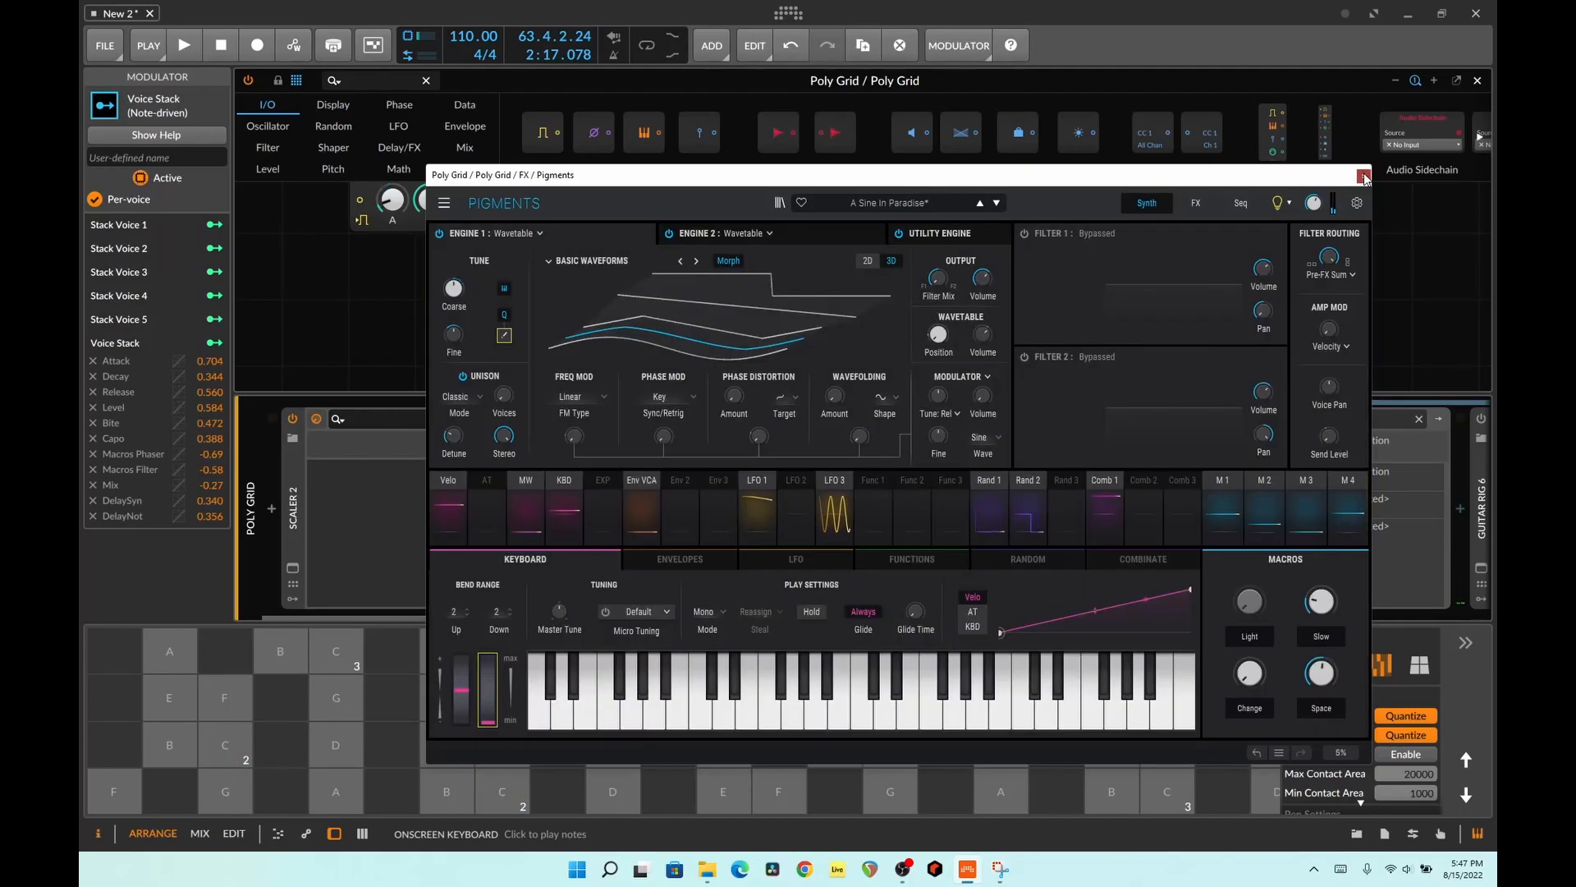
left_click(1363, 175)
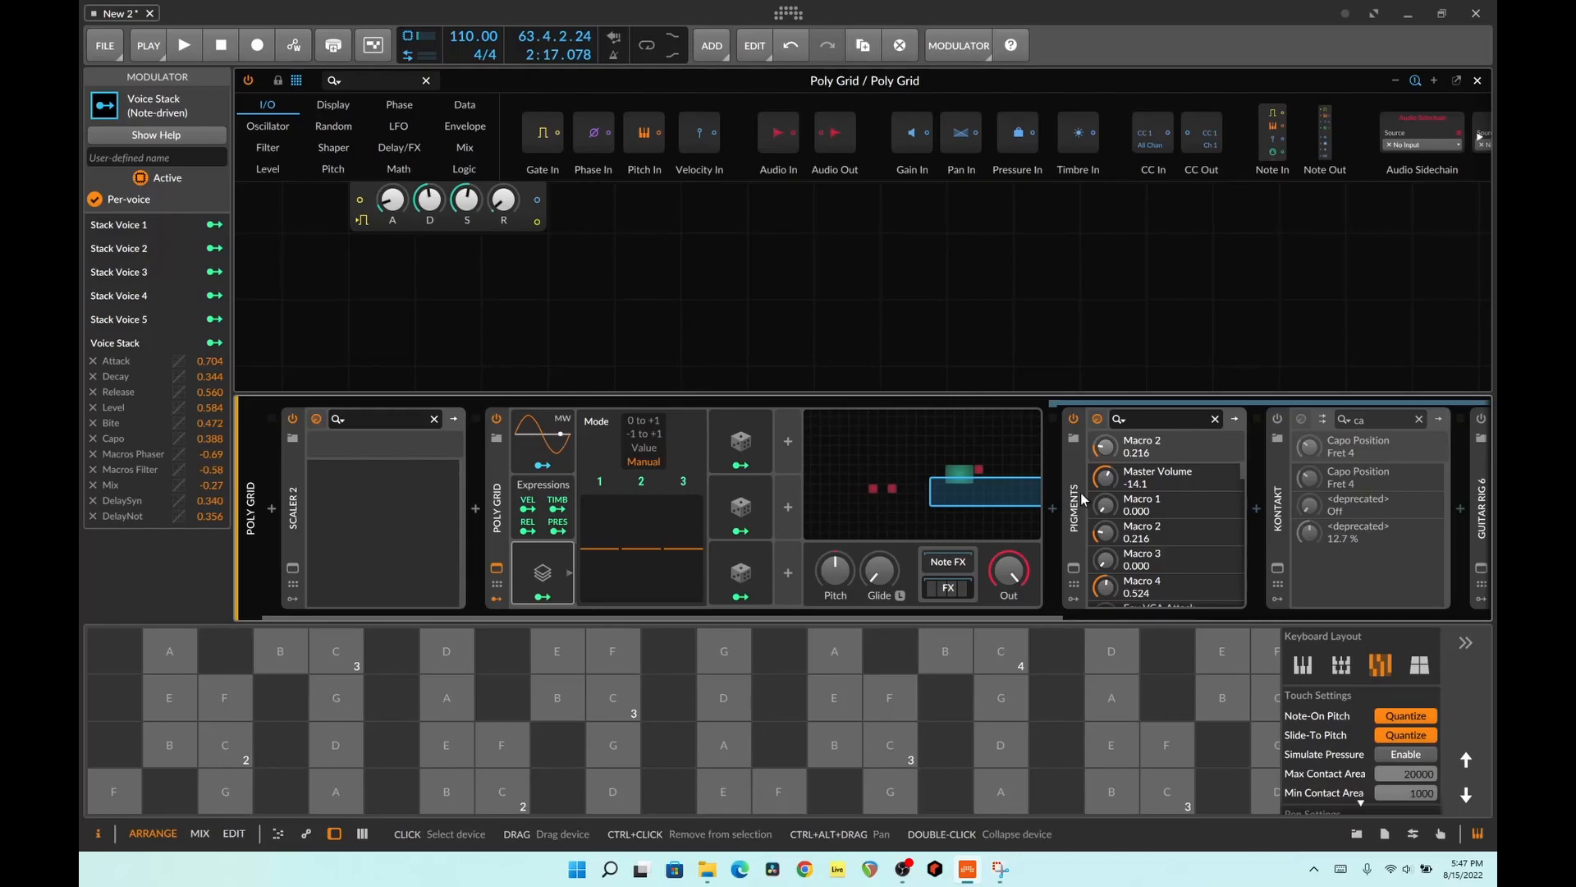
- Raise the Voice Stack's voice 1 amount to about 75.5% and voice 2 slightly, and audition a note
left_click_drag(597, 541, 642, 527)
left_click_drag(336, 791, 334, 752)
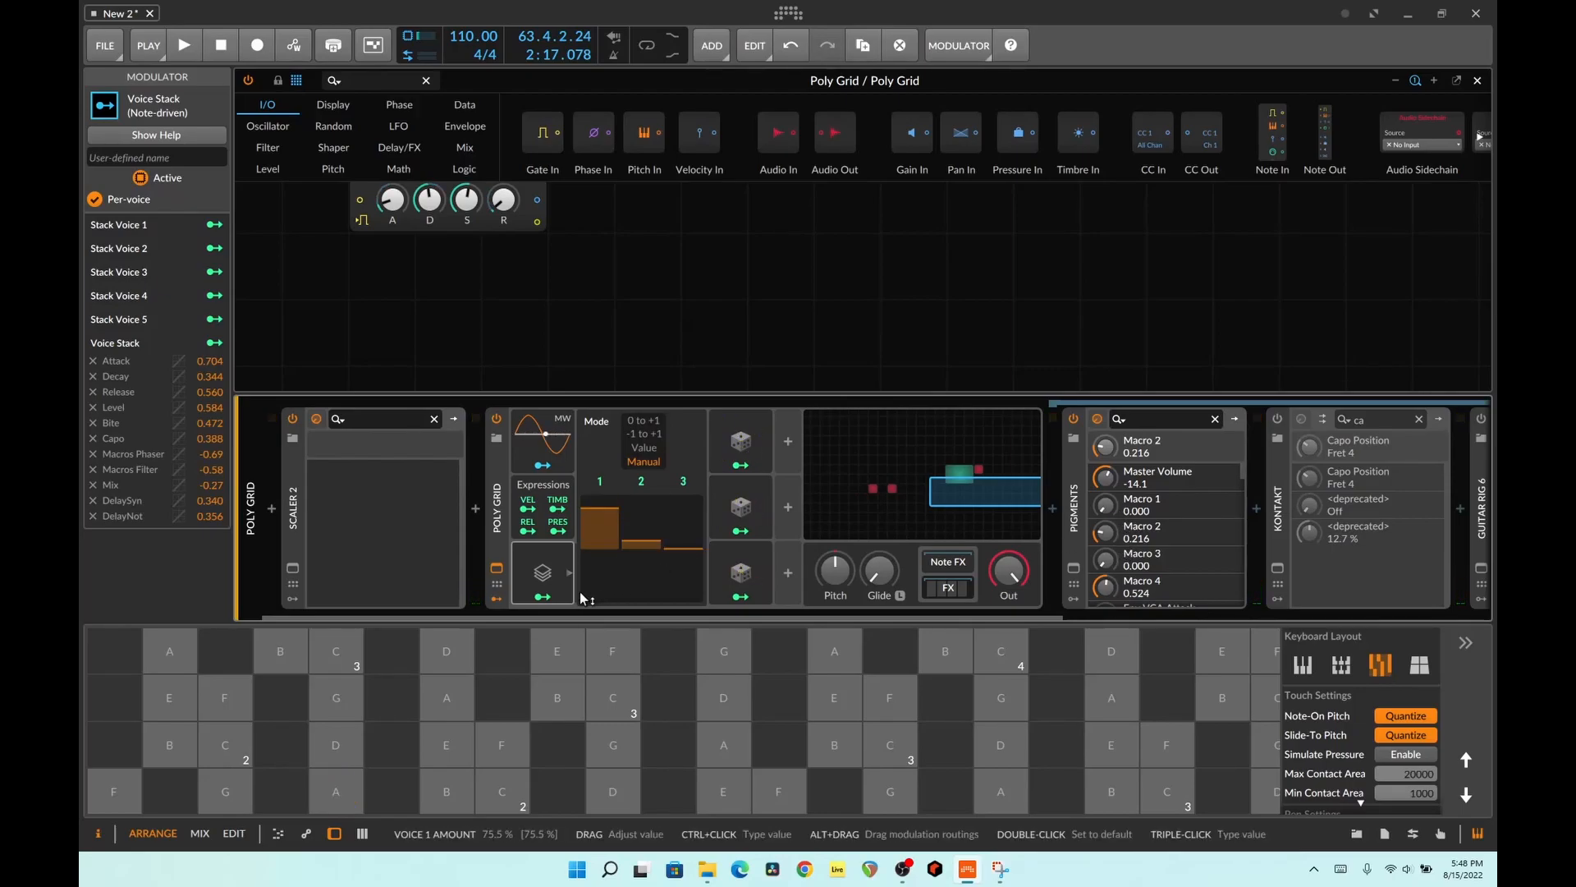
- Map the Voice Stack to Macro 1 by 1.000, Macro 2 by 0.756, Macro 3 by 0.656, Macro 4 by 0.520 and Env VCA Attack by 0.264
left_click(543, 597)
left_click_drag(1104, 509, 1104, 476)
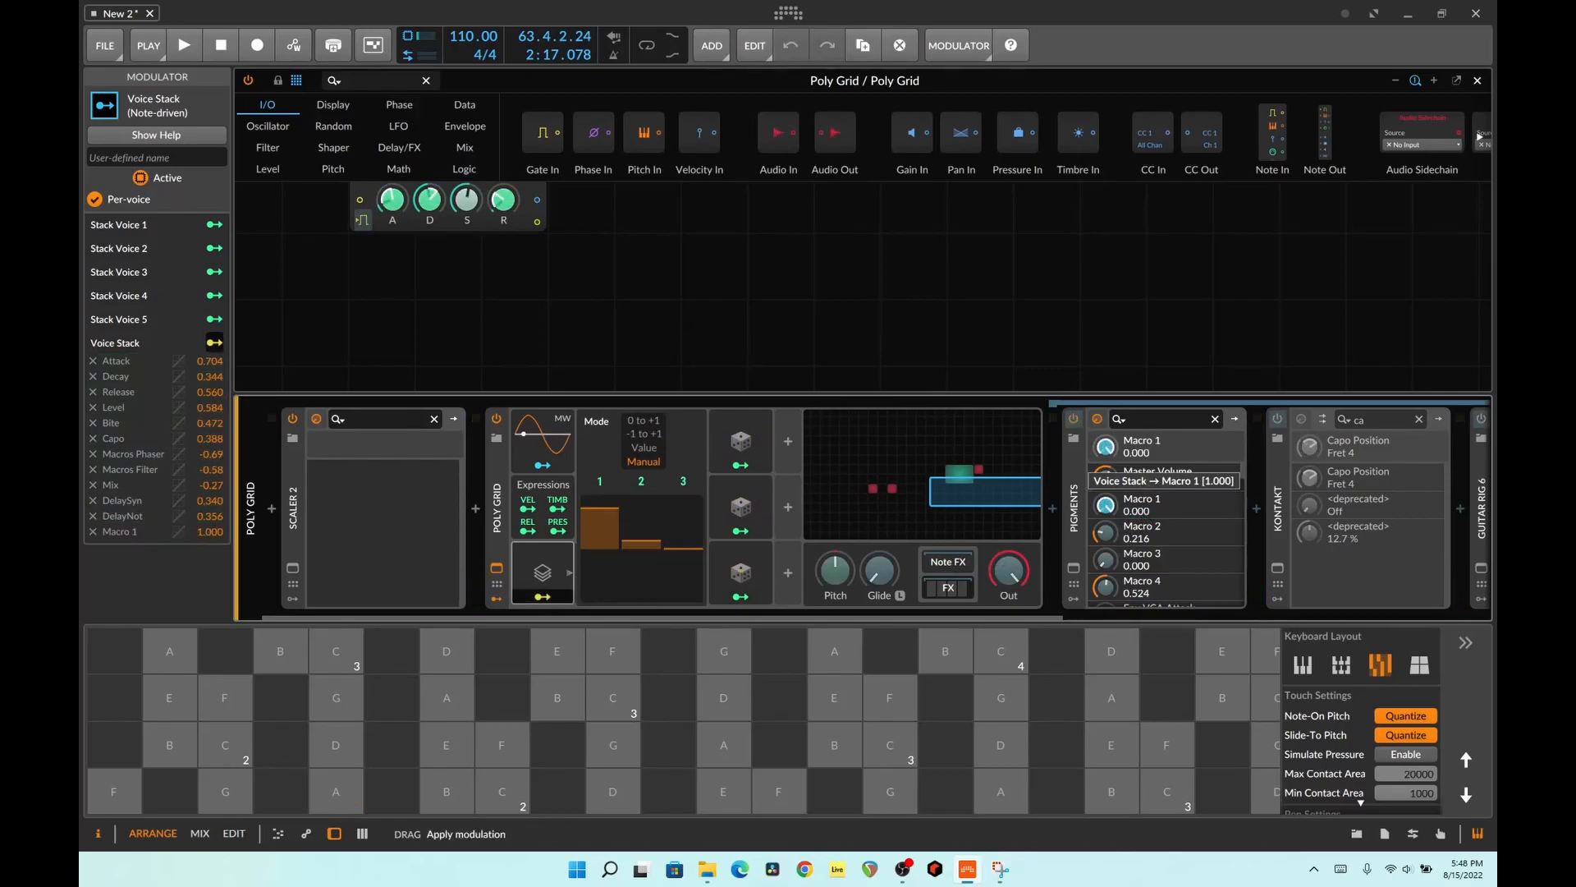
mouse_move(1106, 532)
left_mouse_down()
mouse_move(1106, 507)
mouse_move(1105, 538)
left_mouse_up()
left_click_drag(1105, 606, 1104, 565)
left_click(551, 598)
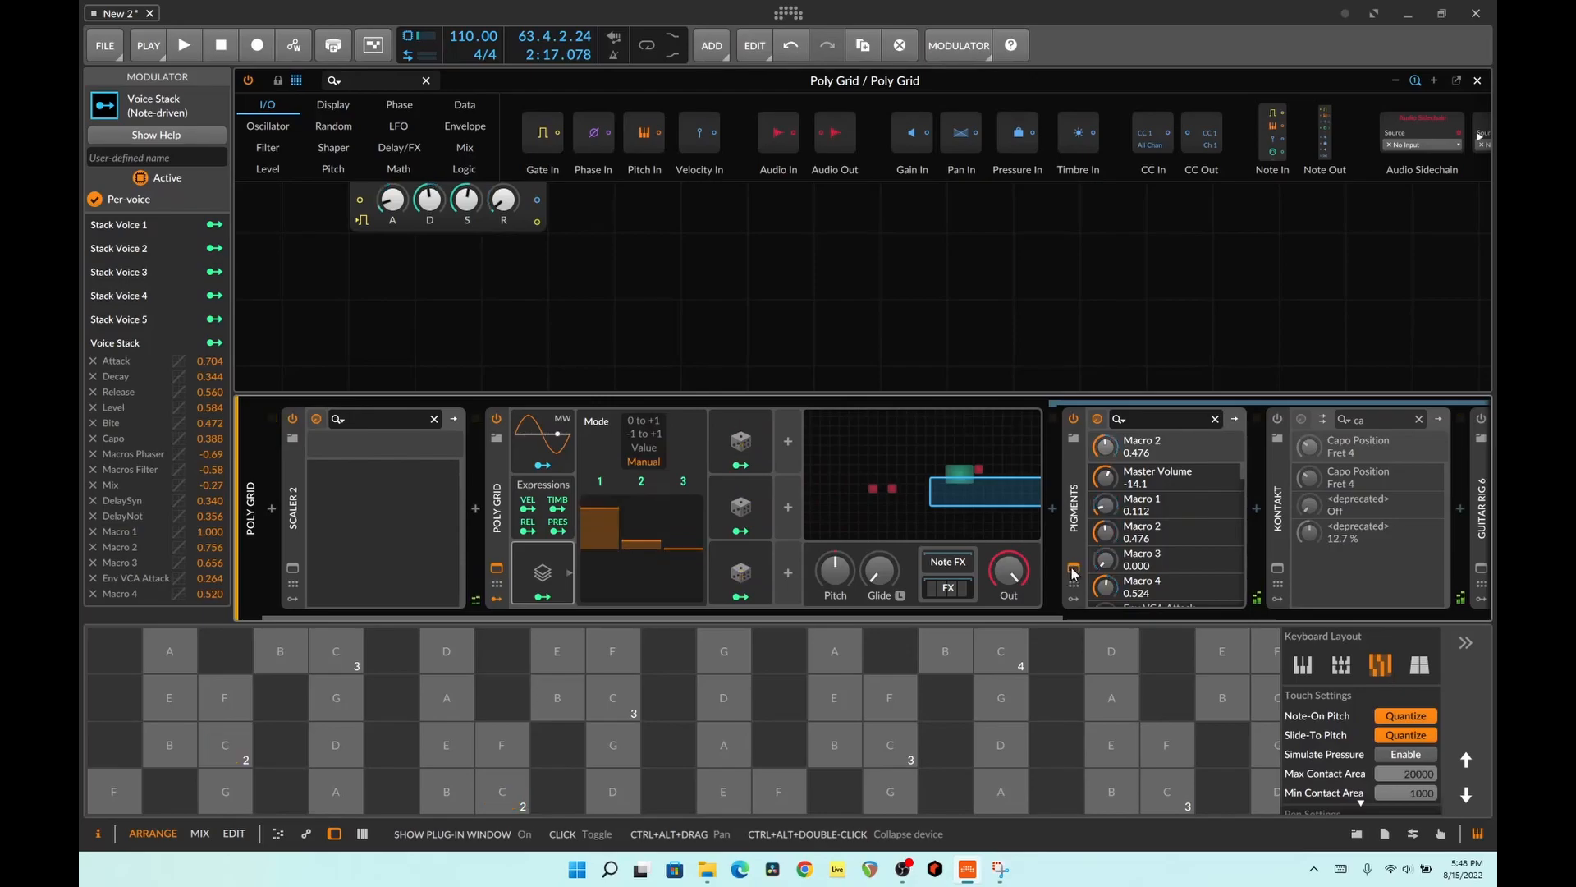
- Reopen Pigments and advance from the Howler Bass preset to Siren, auditioning notes with each
left_click(1097, 419)
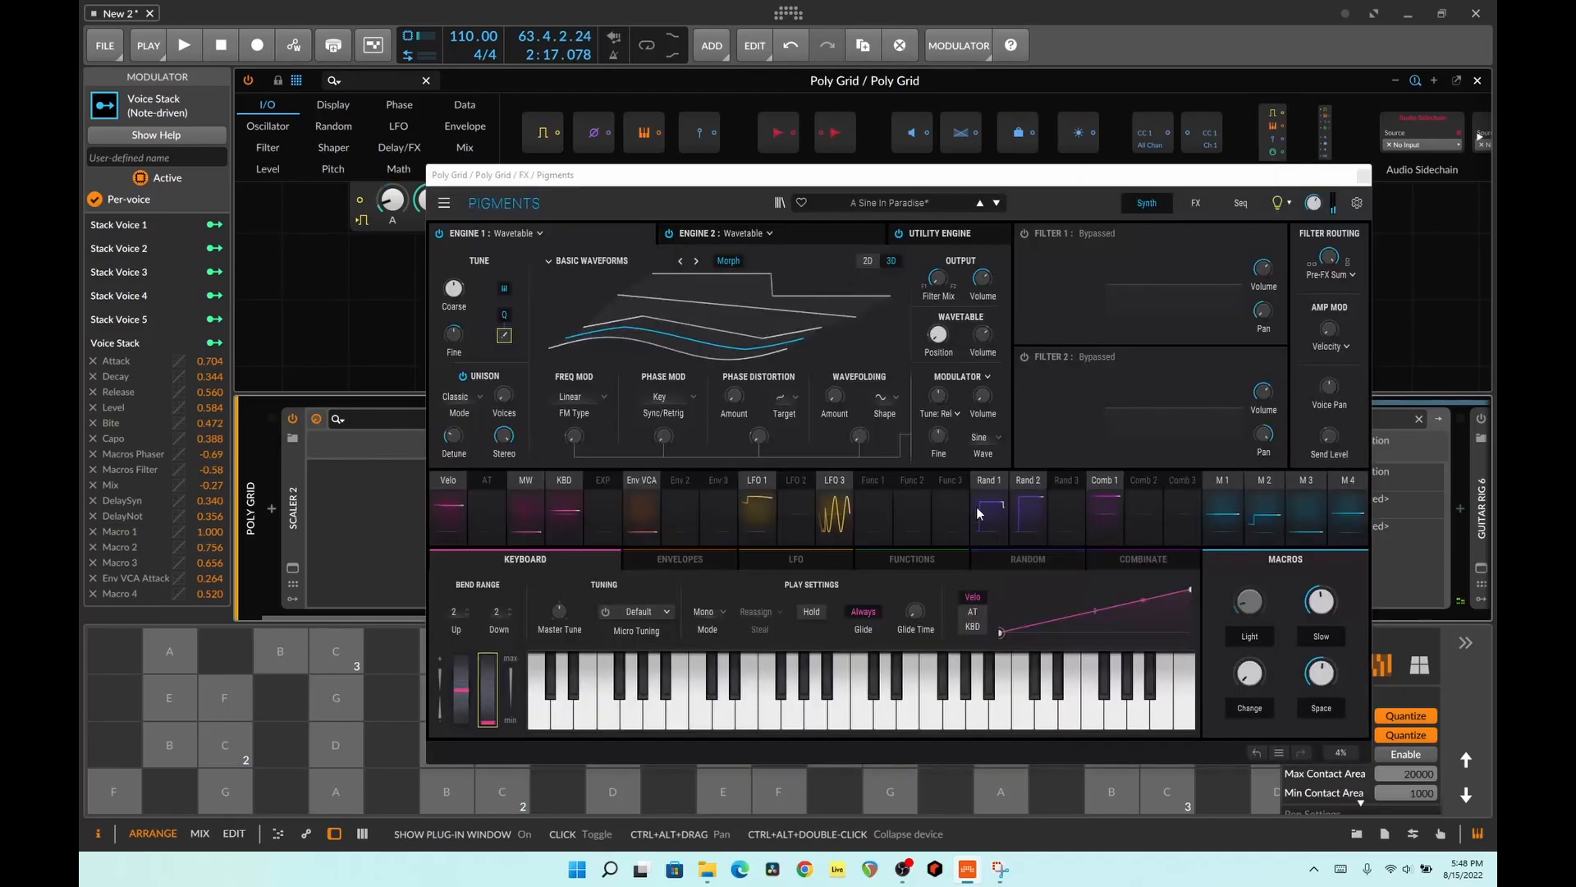
left_click(996, 203)
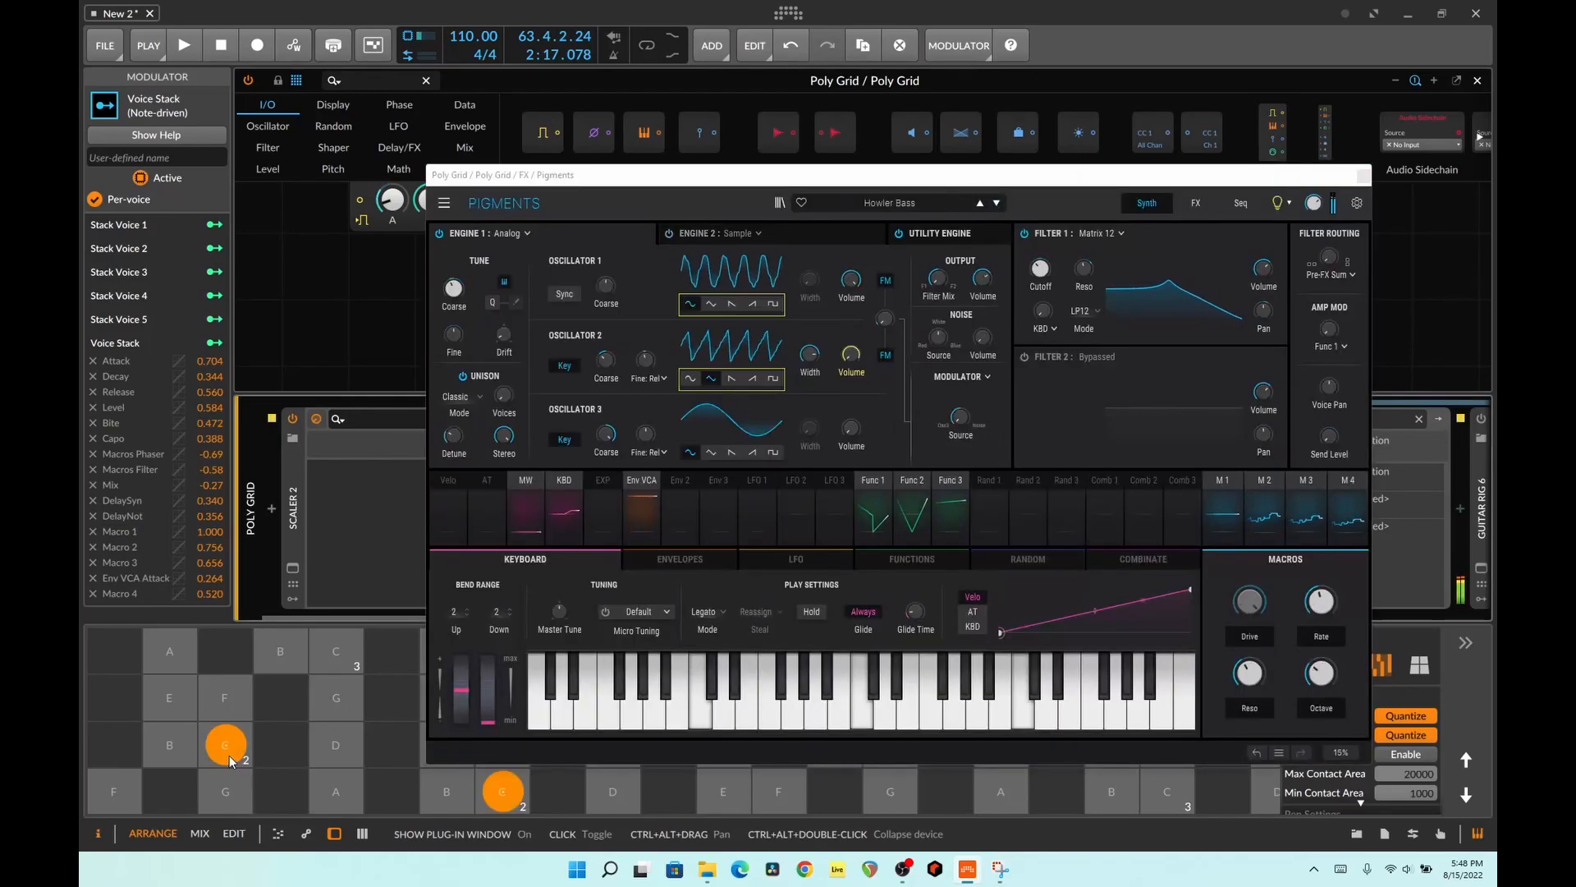
left_click(182, 740)
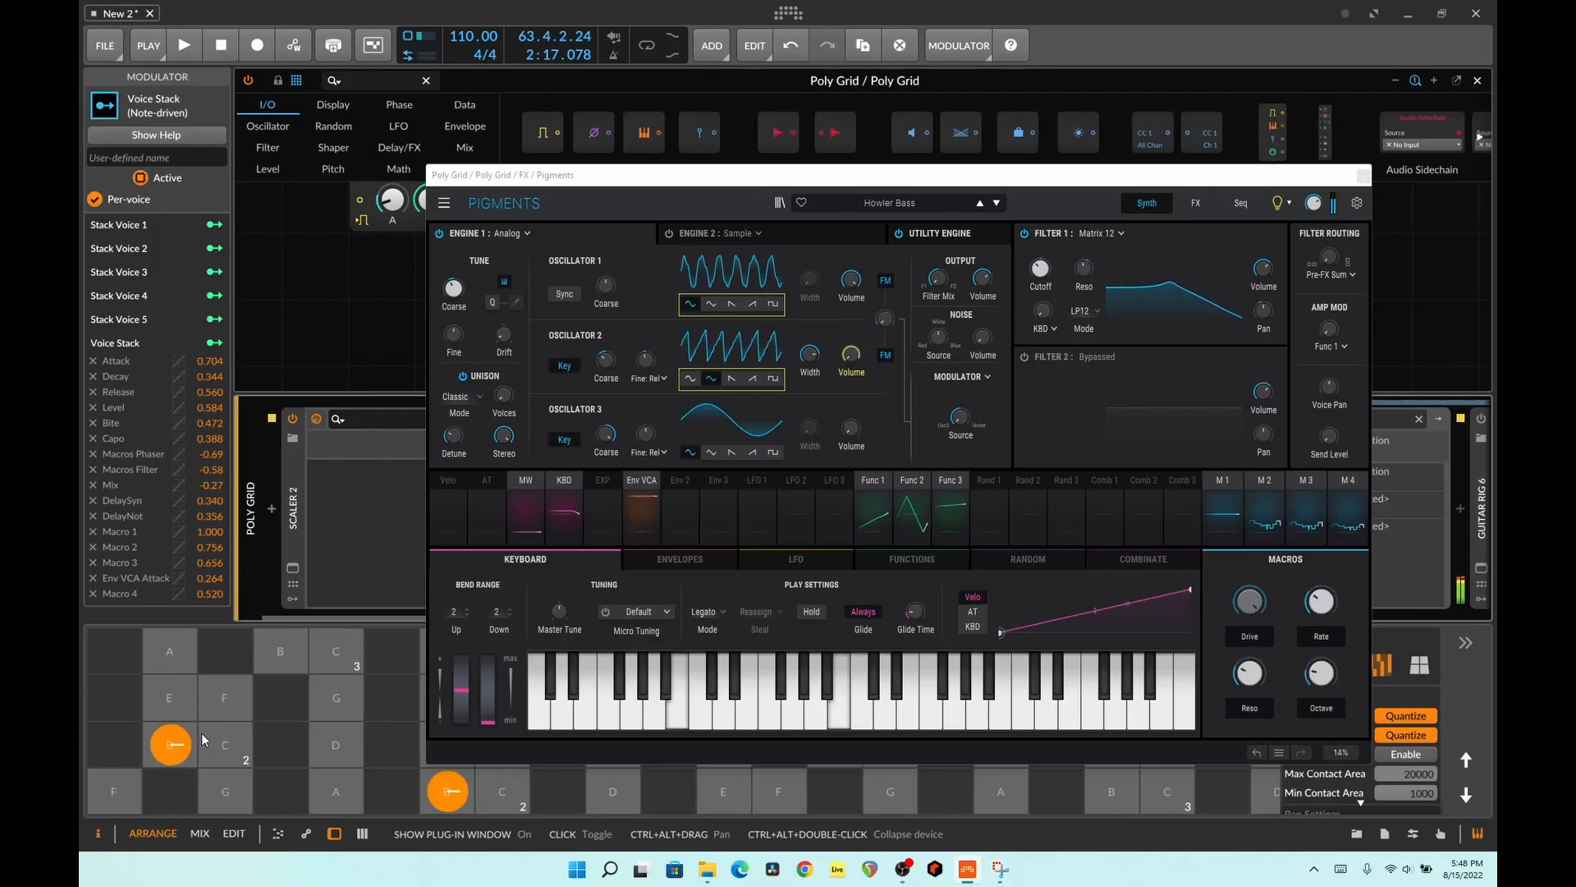
left_click(999, 204)
left_click(226, 745)
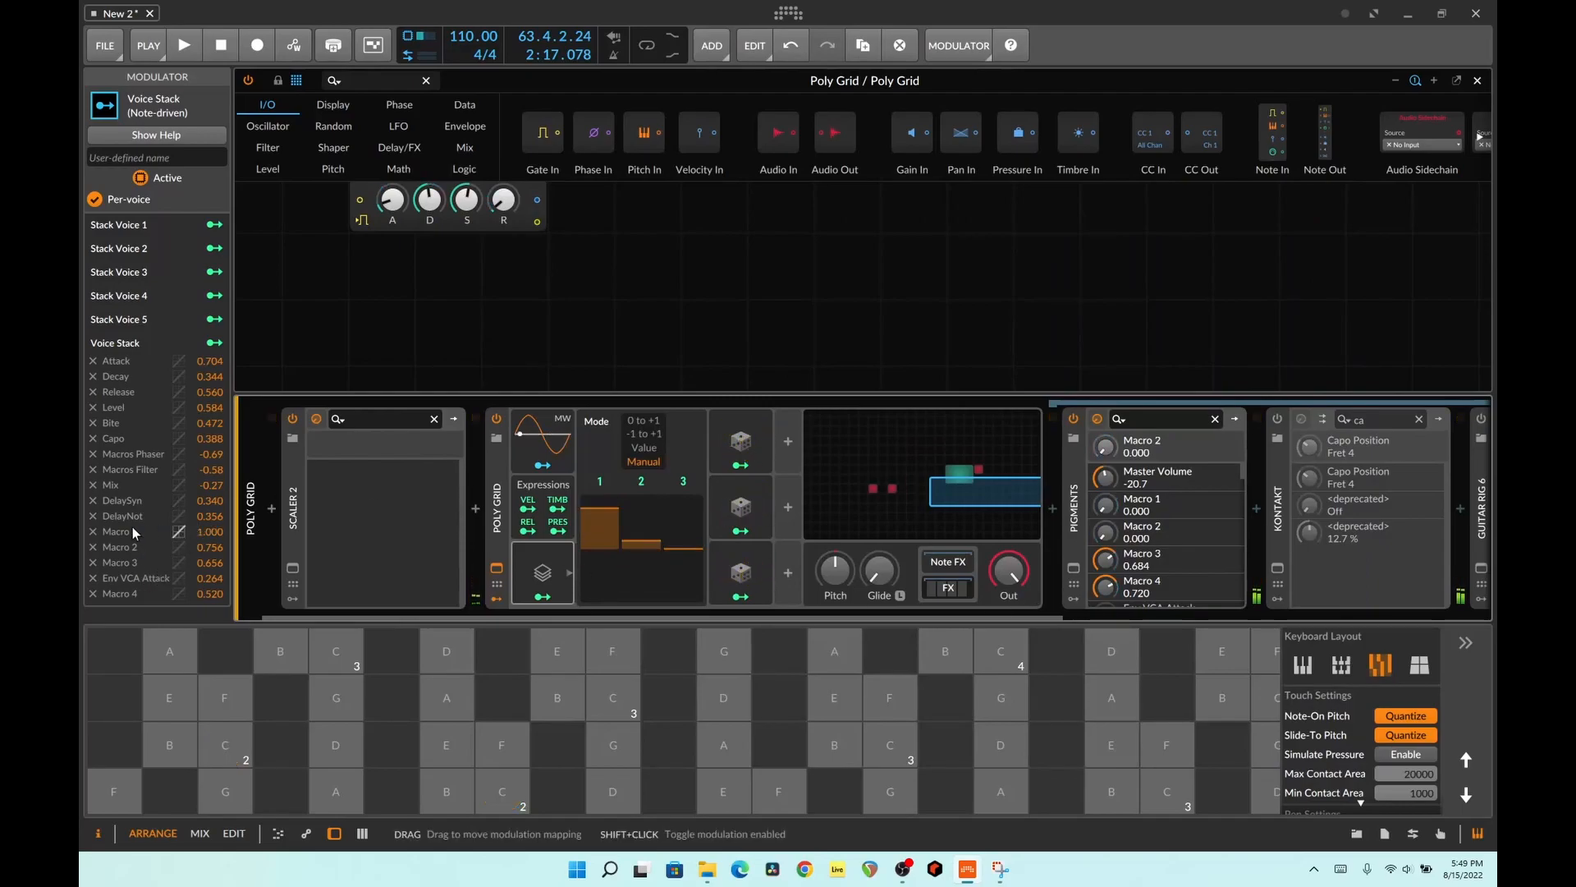
- Delete the Voice Stack's four macro mappings, keeping the Env VCA Attack mapping, and audition a note
left_click(93, 532)
left_click(89, 535)
left_click(88, 535)
left_click(90, 544)
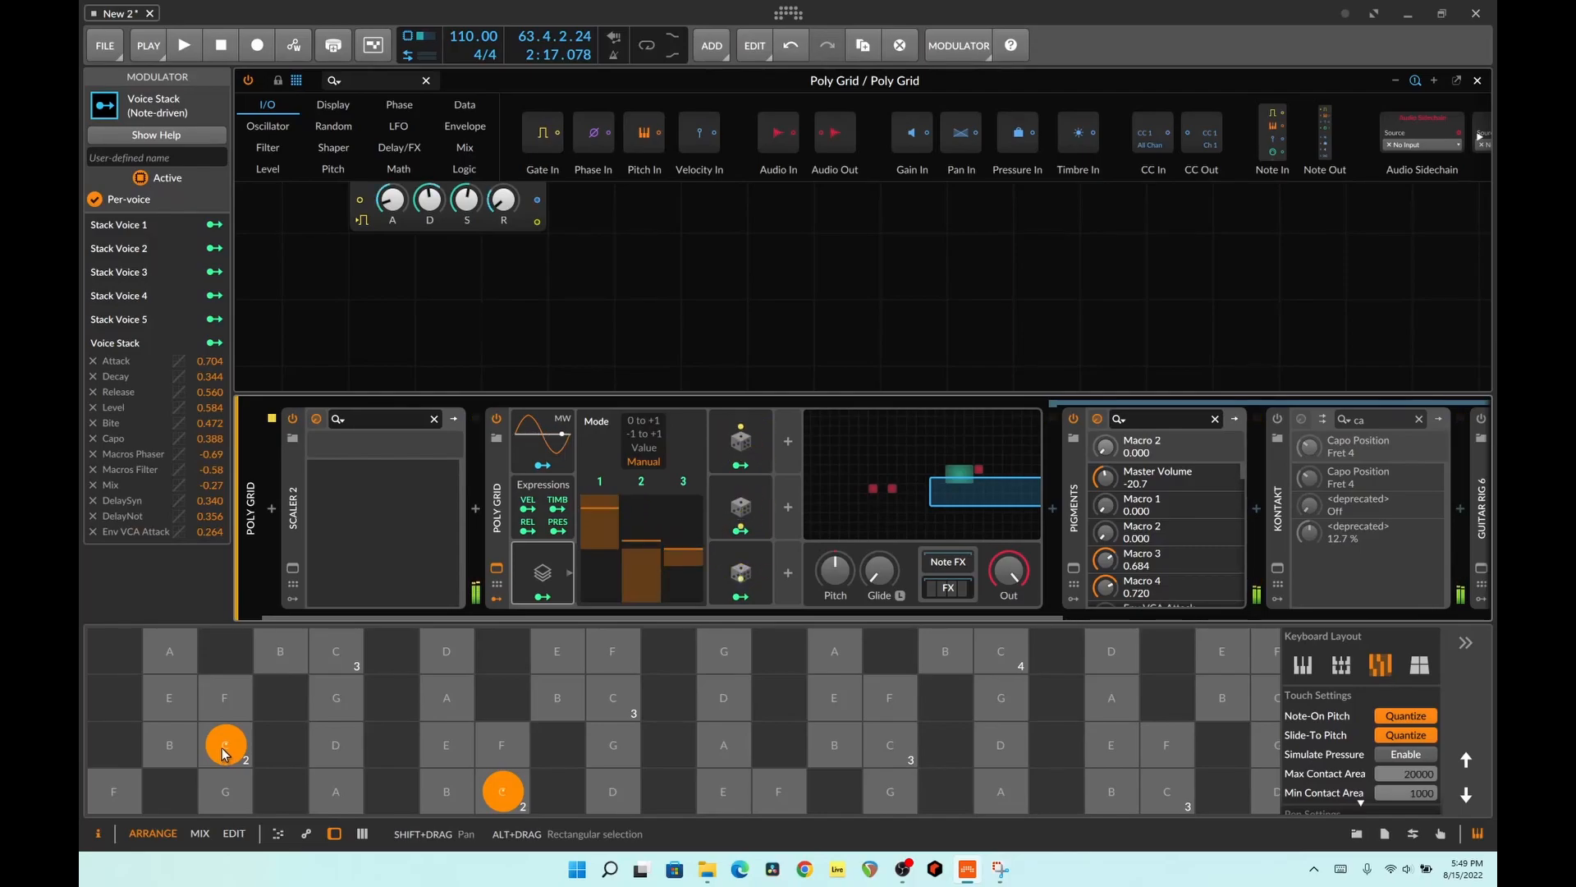
- Set Pigments' Macro 3 and Macro 4 to 0.000, and audition notes while varying Macro 1 and Macro 2
left_click_drag(1105, 559, 1106, 646)
left_click_drag(1106, 587, 1106, 677)
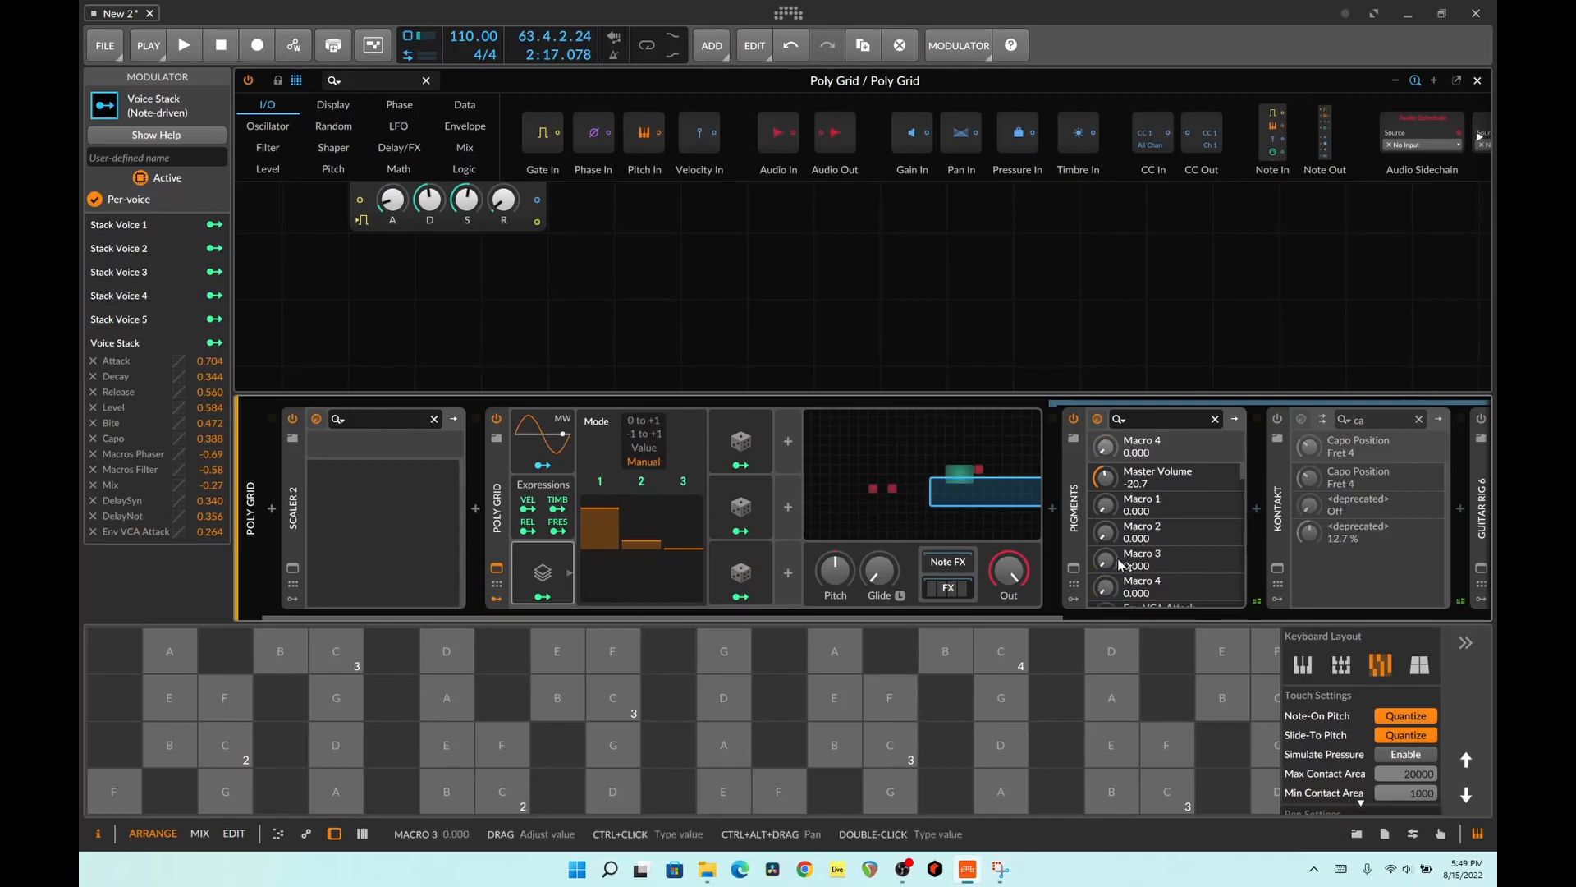
left_click(224, 791)
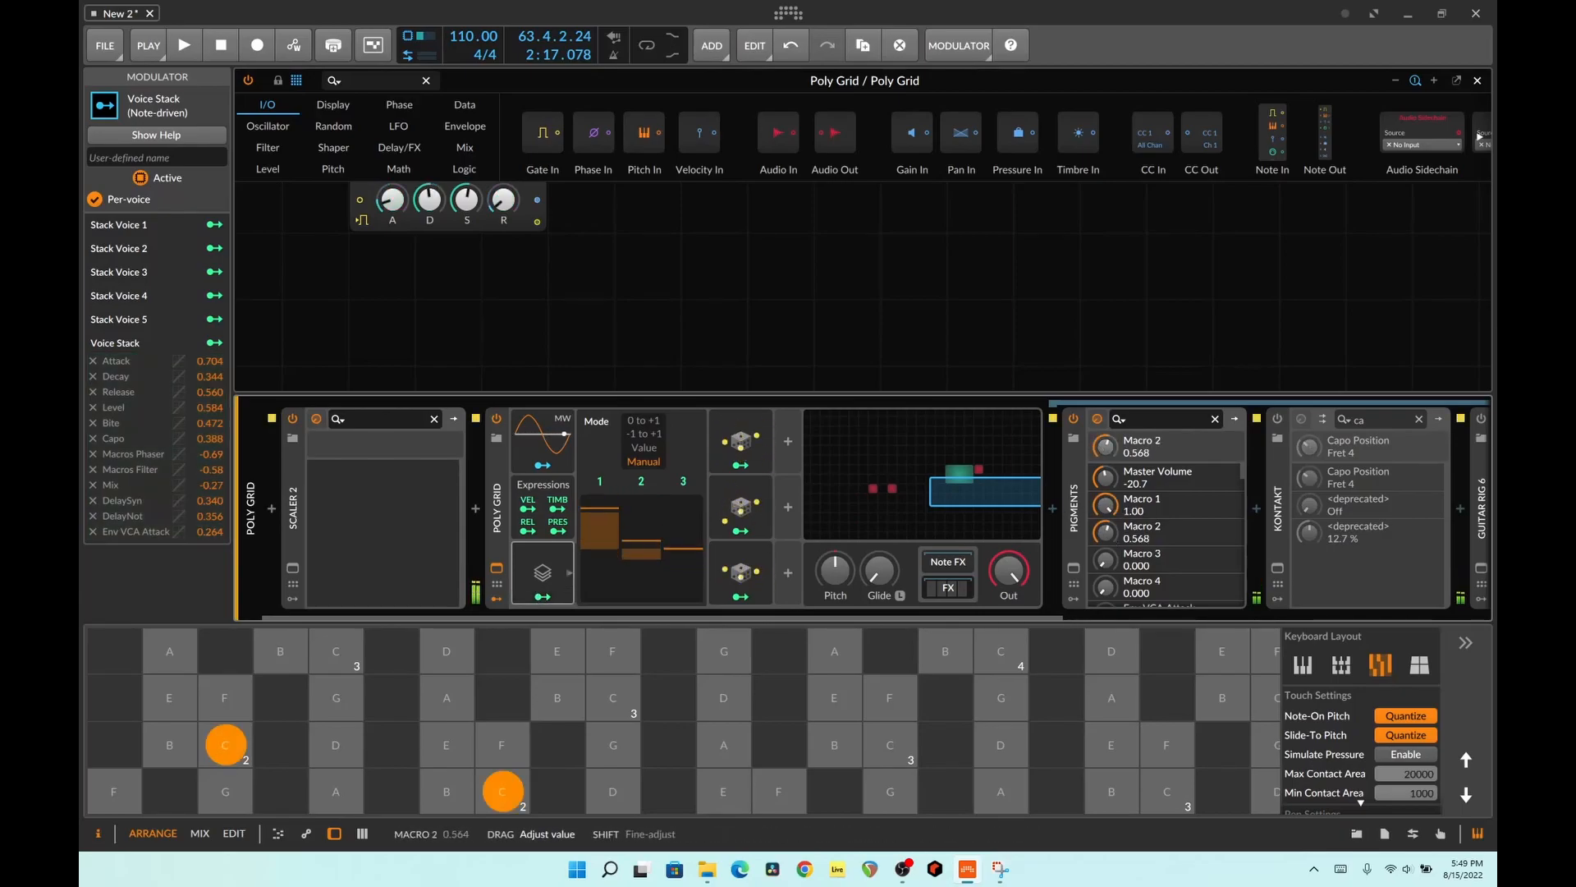
- Map the Voice Stack to Macros 1, 3 and 4 by 1.000 and Macro 2 by 0.992, audition notes, and reopen the Pigments window
left_click(542, 596)
left_click_drag(1106, 448, 1105, 435)
left_click_drag(1106, 532, 1110, 571)
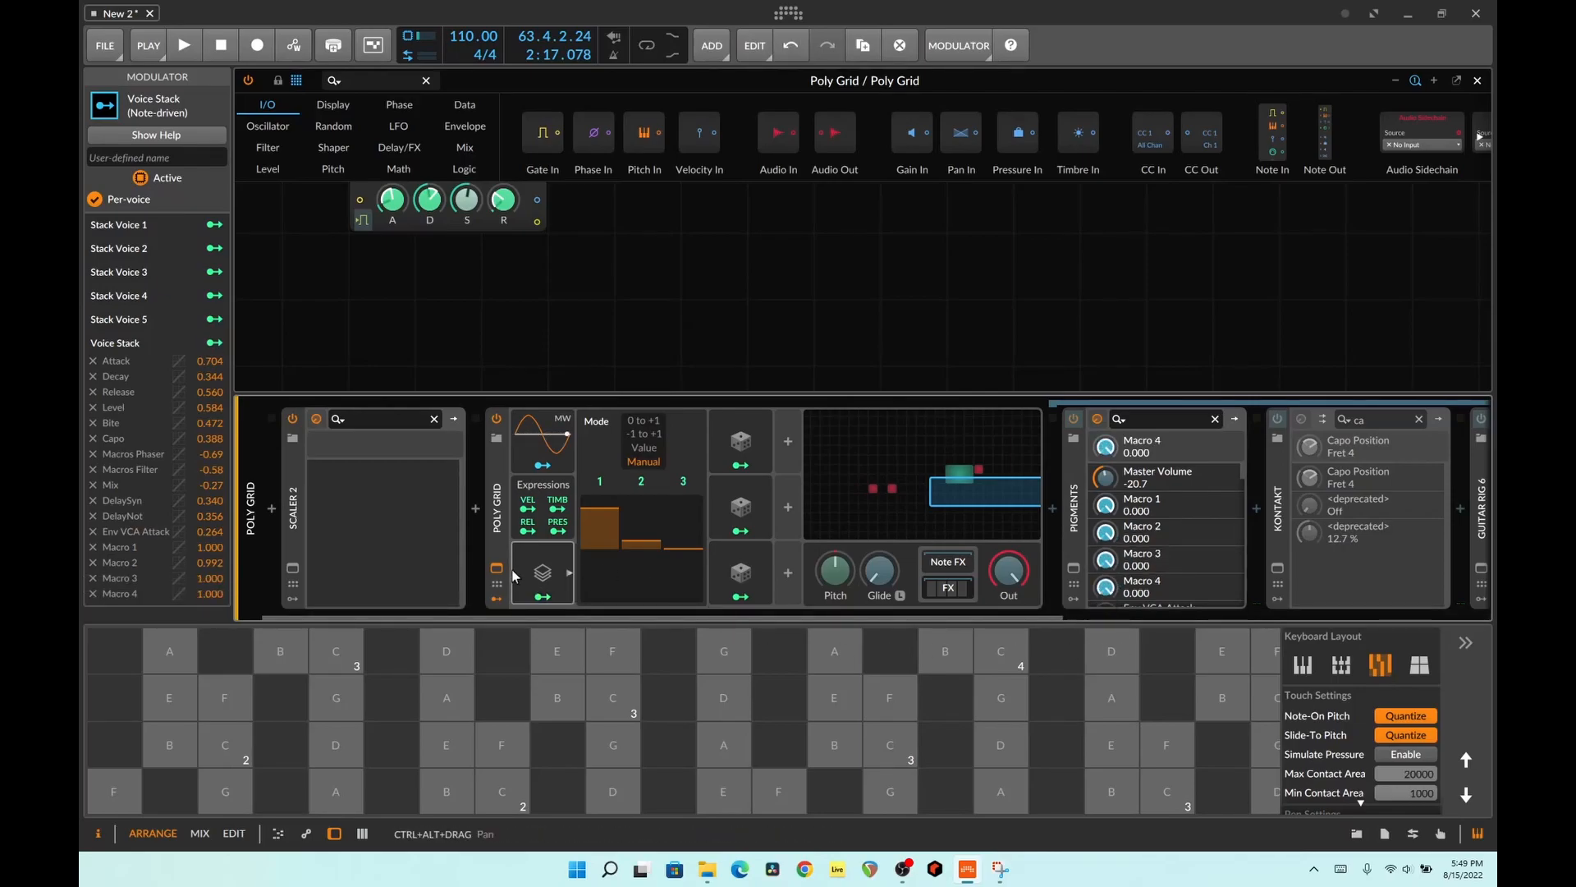
left_click(225, 790)
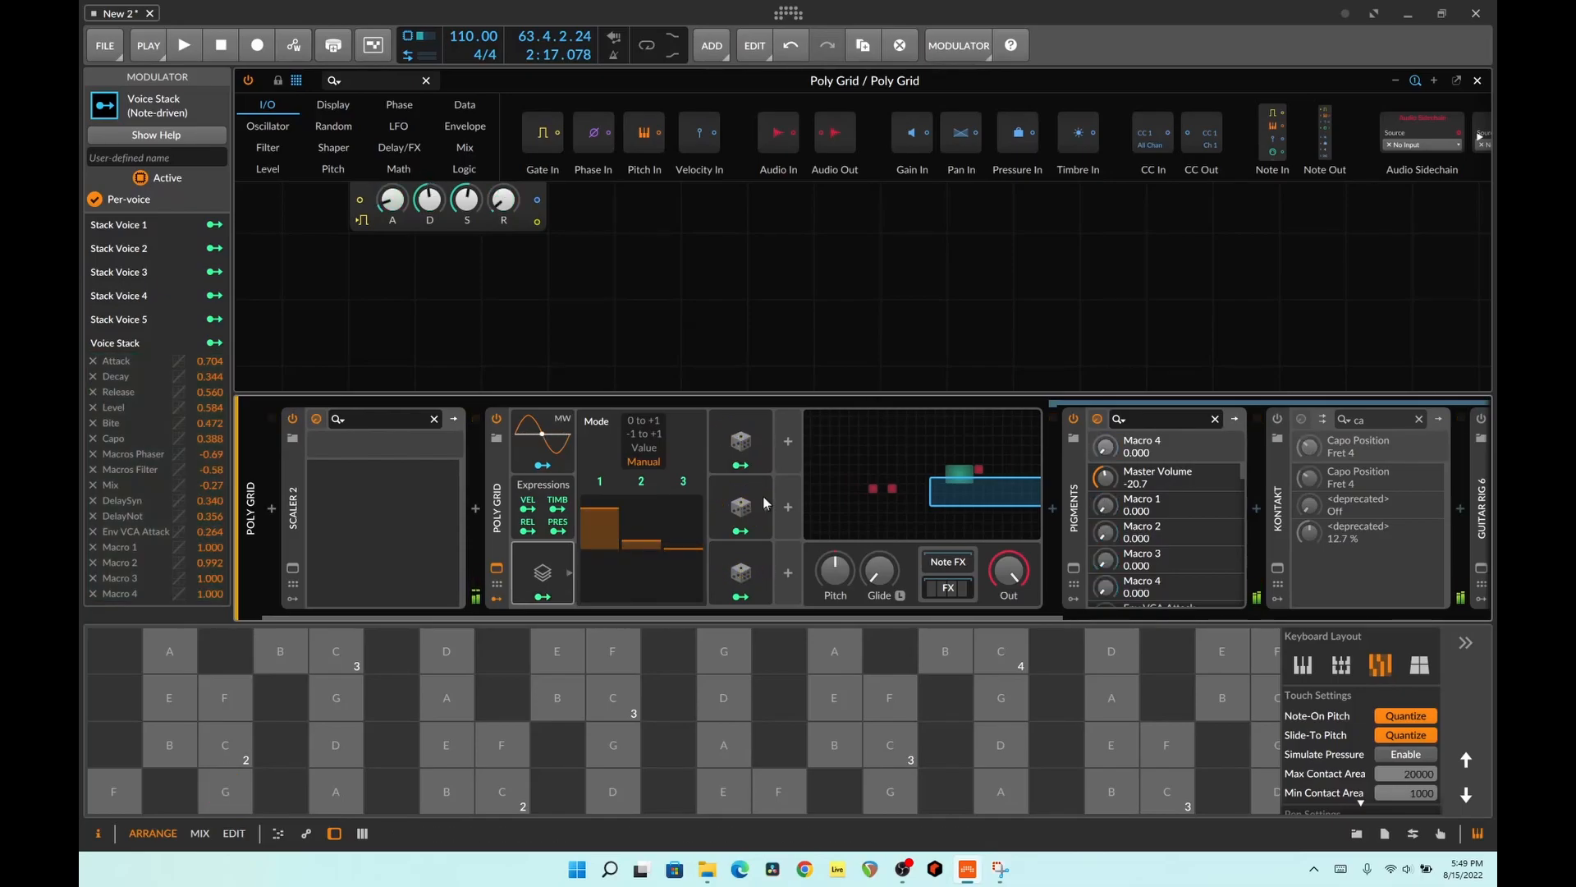
left_click(1073, 568)
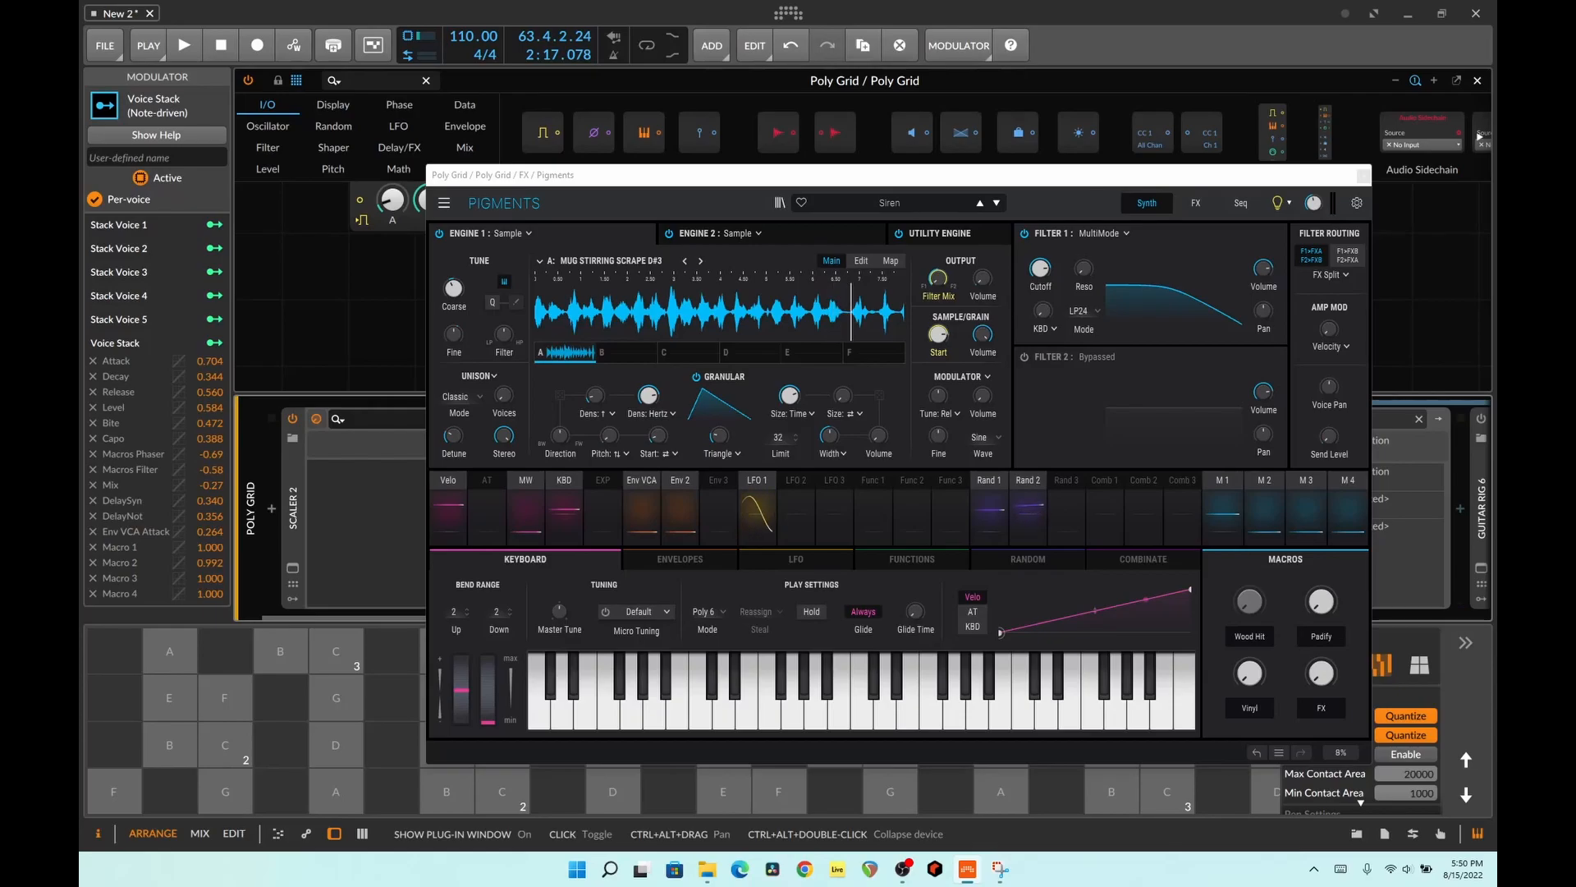
- Audition notes while watching Pigments' macros respond, and close the Pigments window
mouse_move(1269, 683)
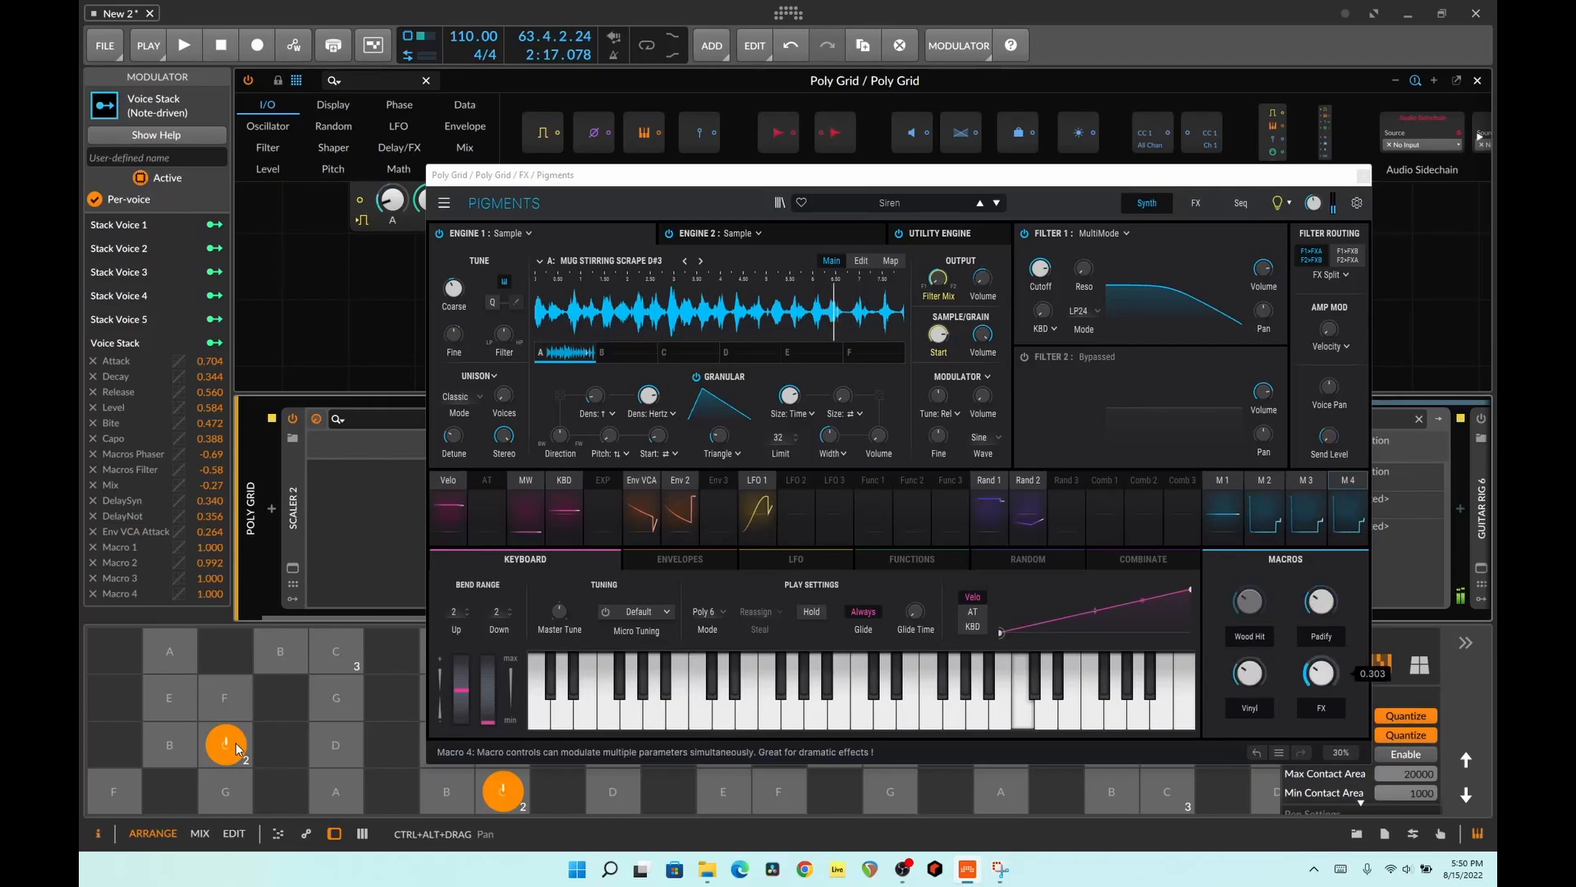
mouse_move(237, 743)
left_mouse_down()
mouse_move(256, 741)
mouse_move(232, 741)
left_mouse_up()
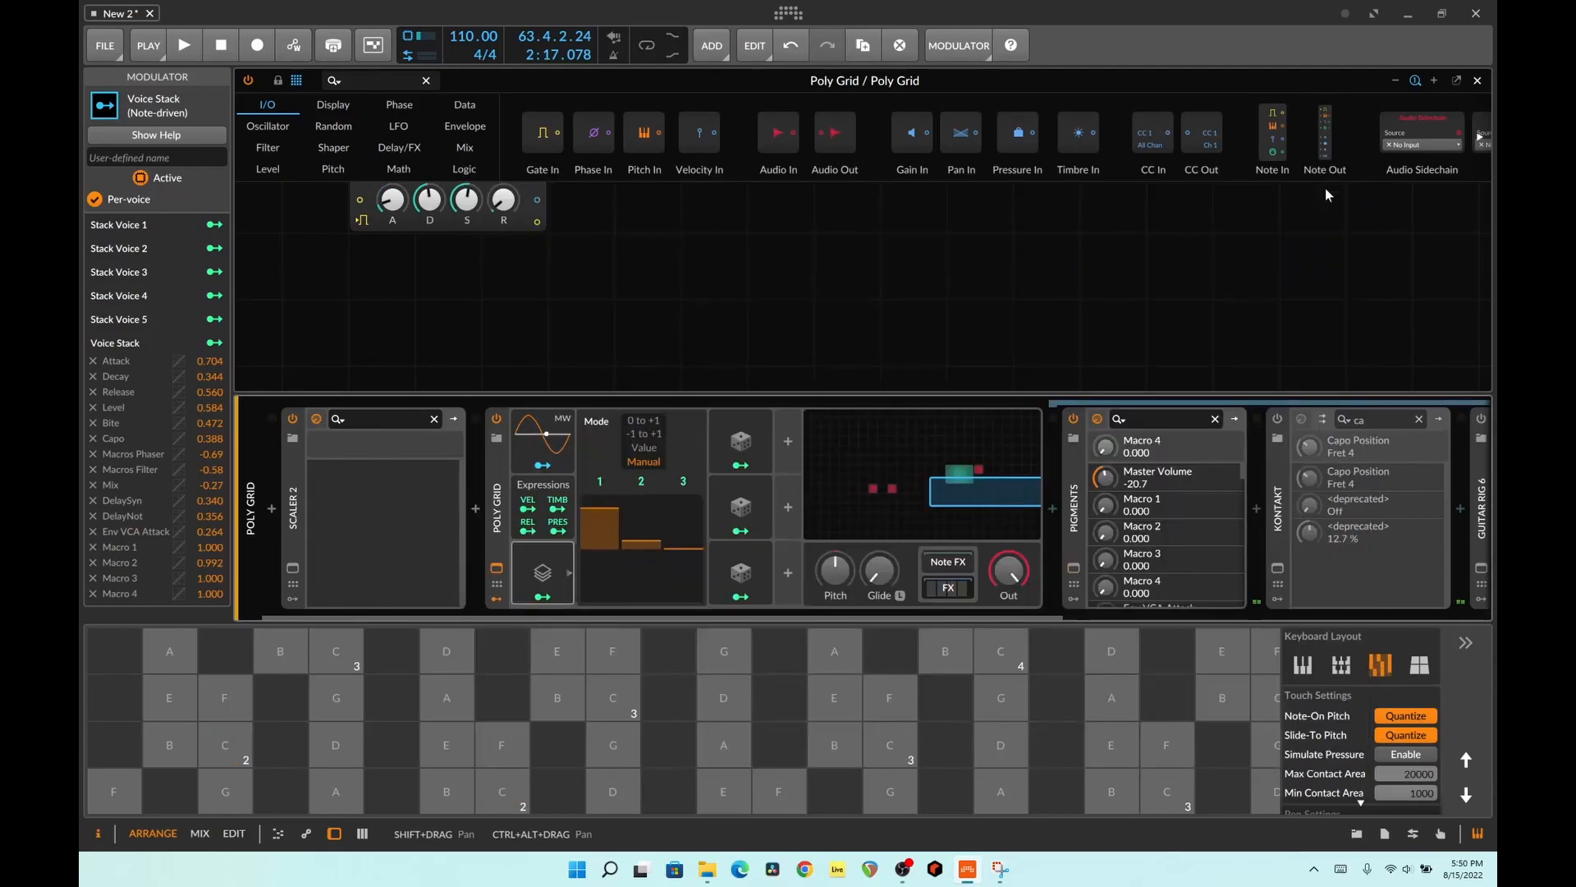
left_click(1364, 176)
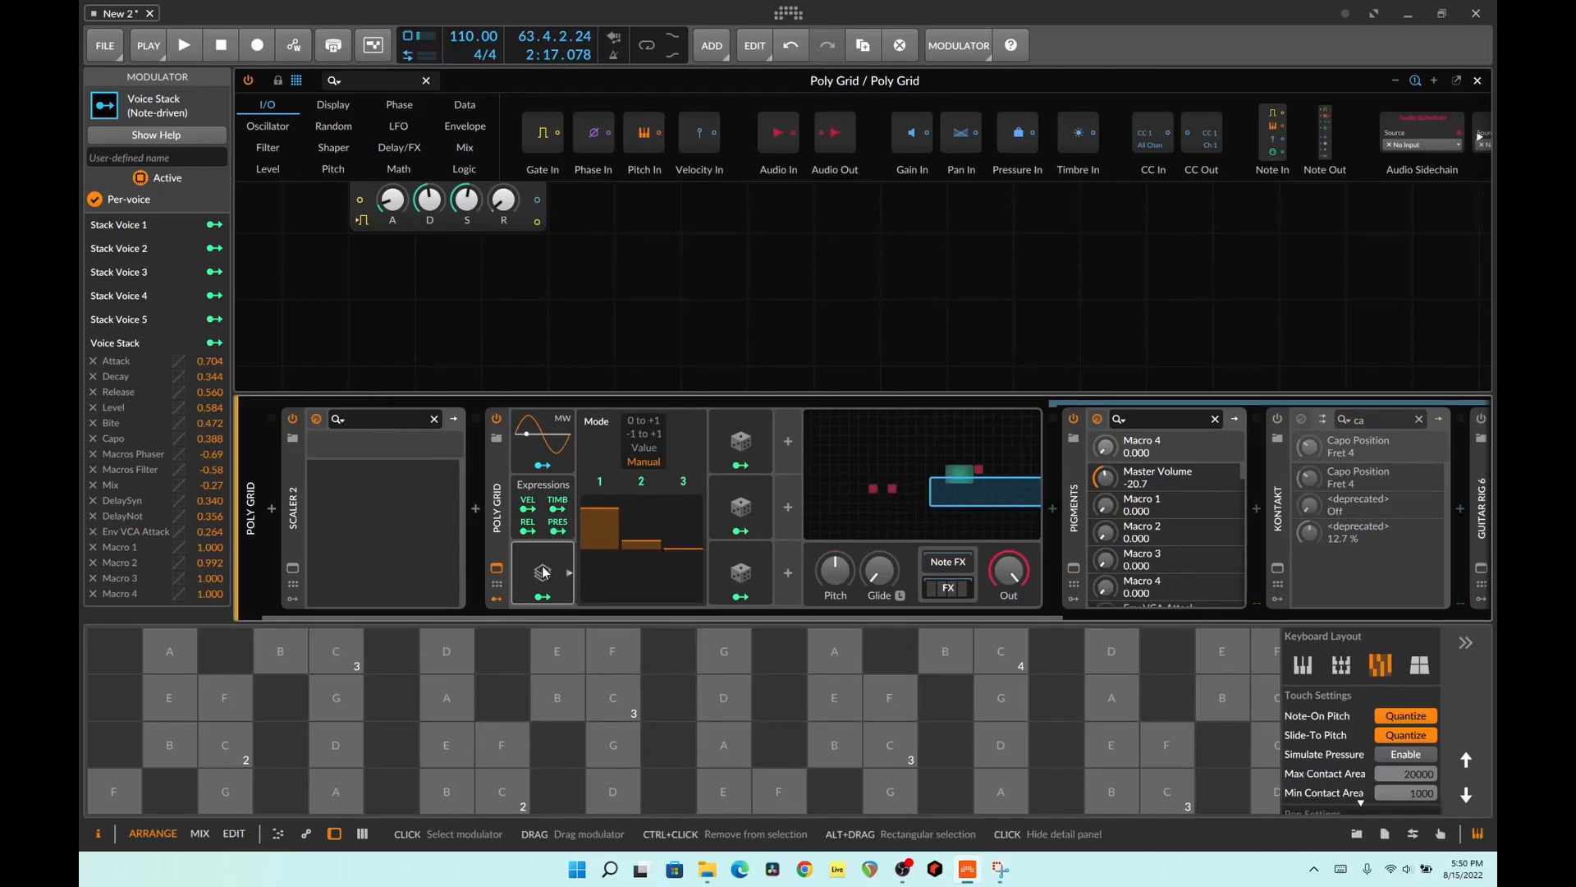
- Turn off voice stacking on the Poly Grid device and audition several notes without stacked voices
left_click(651, 328)
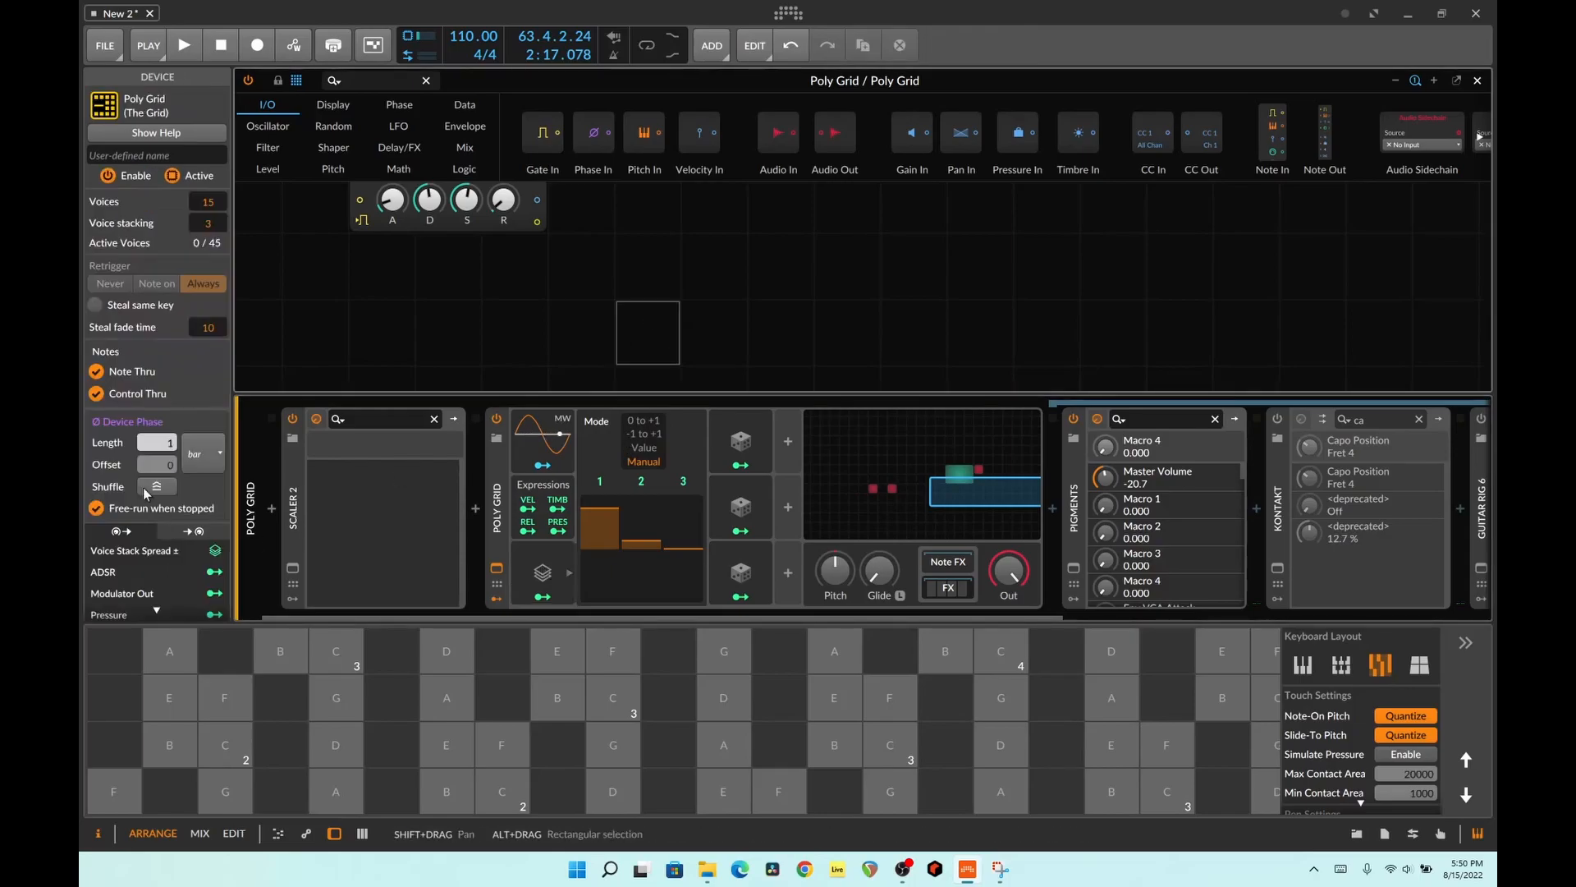
left_click_drag(210, 222, 210, 238)
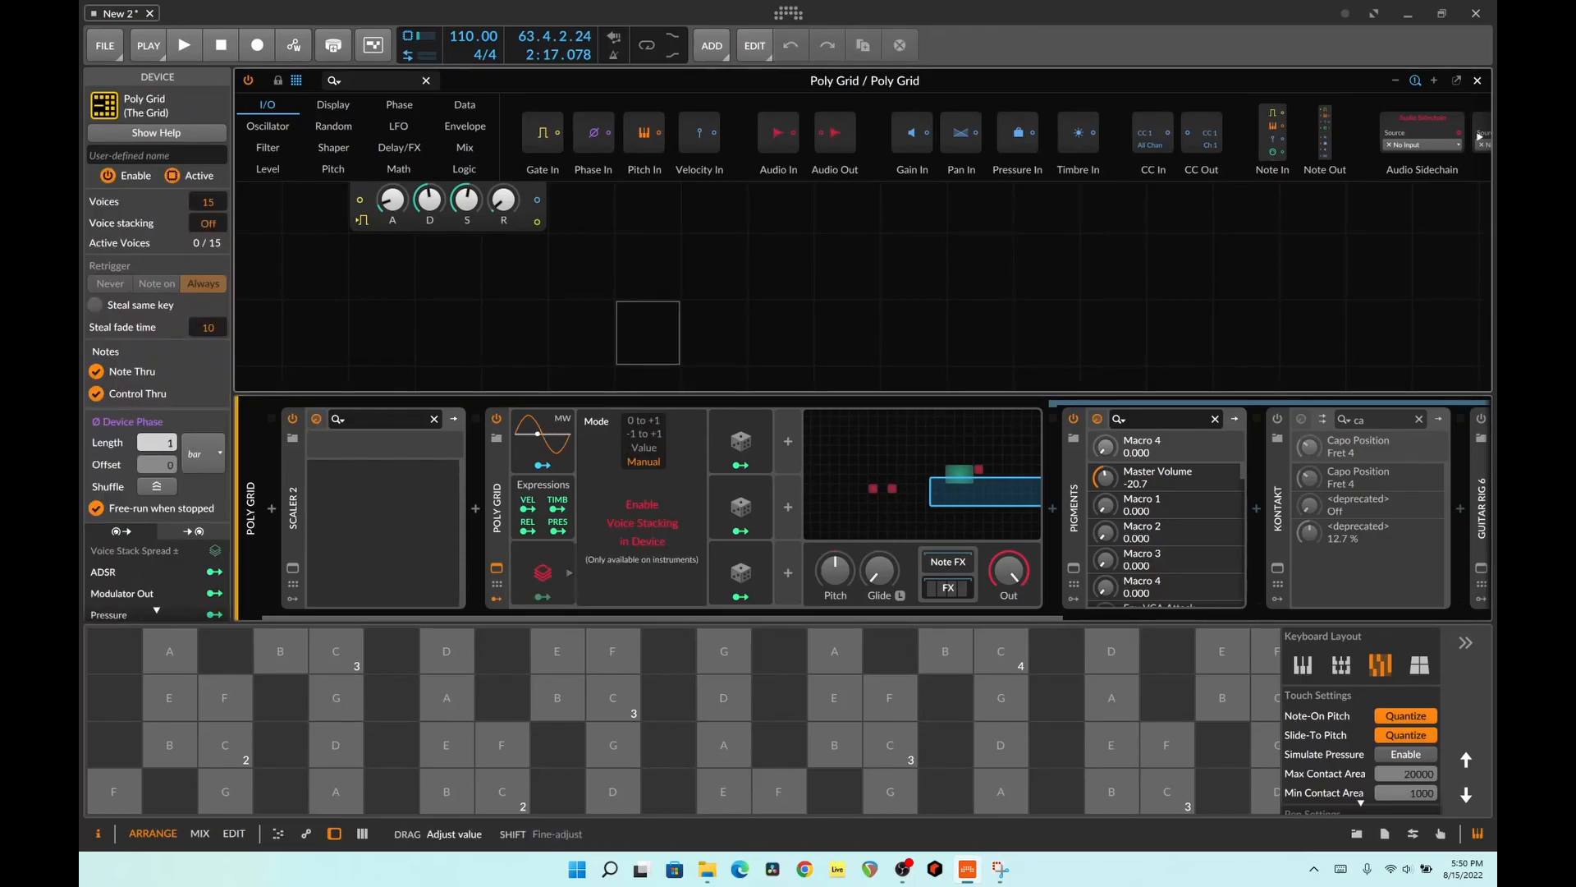
left_click(218, 756)
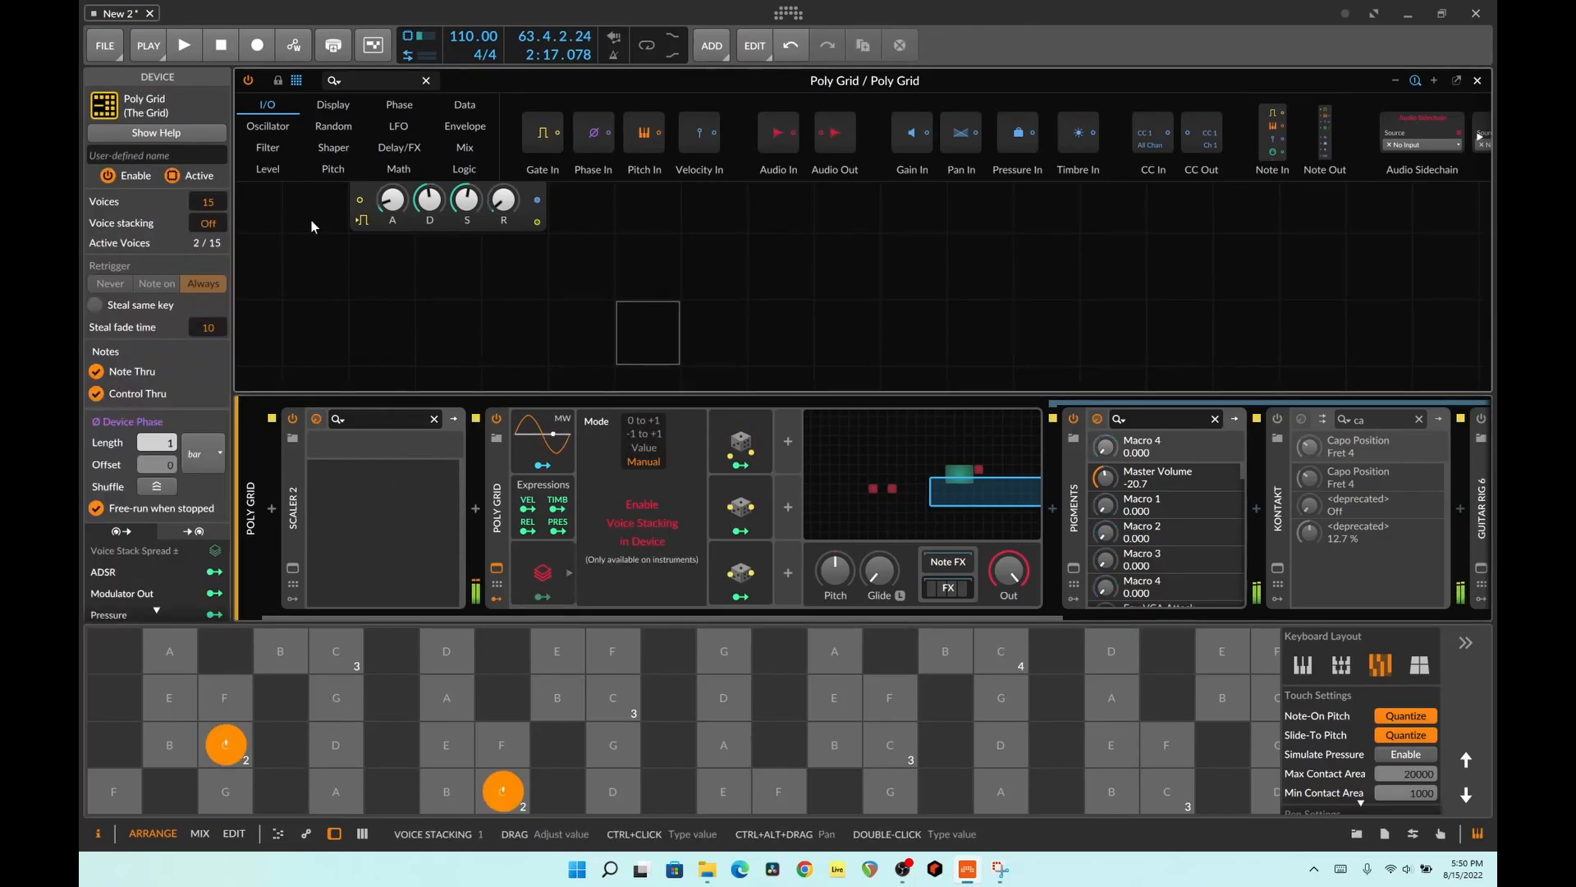
left_click(219, 755)
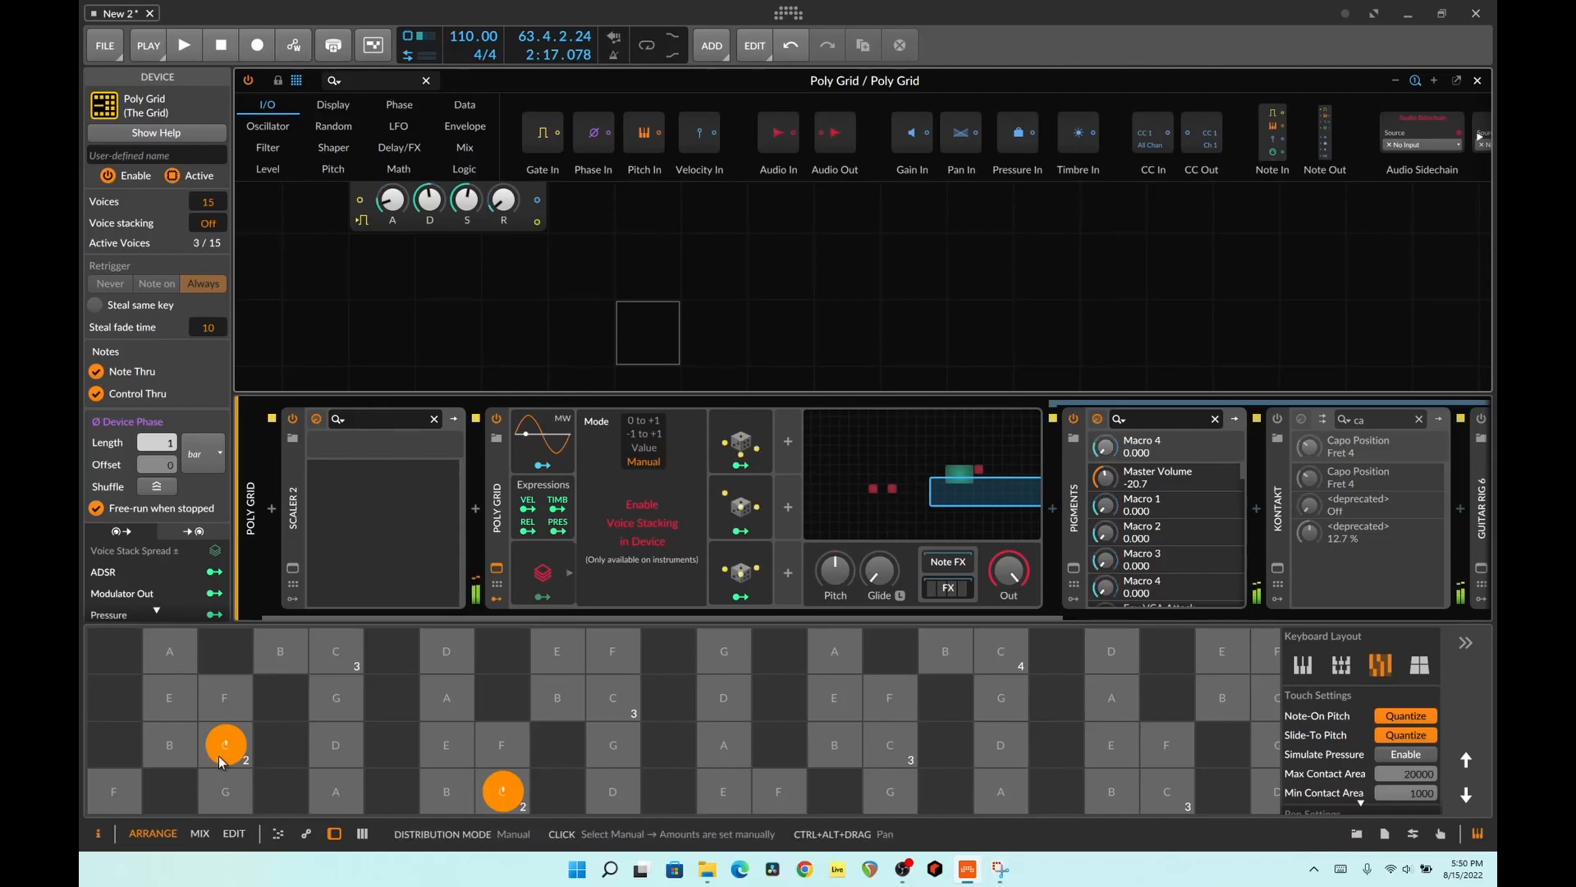
left_click(218, 755)
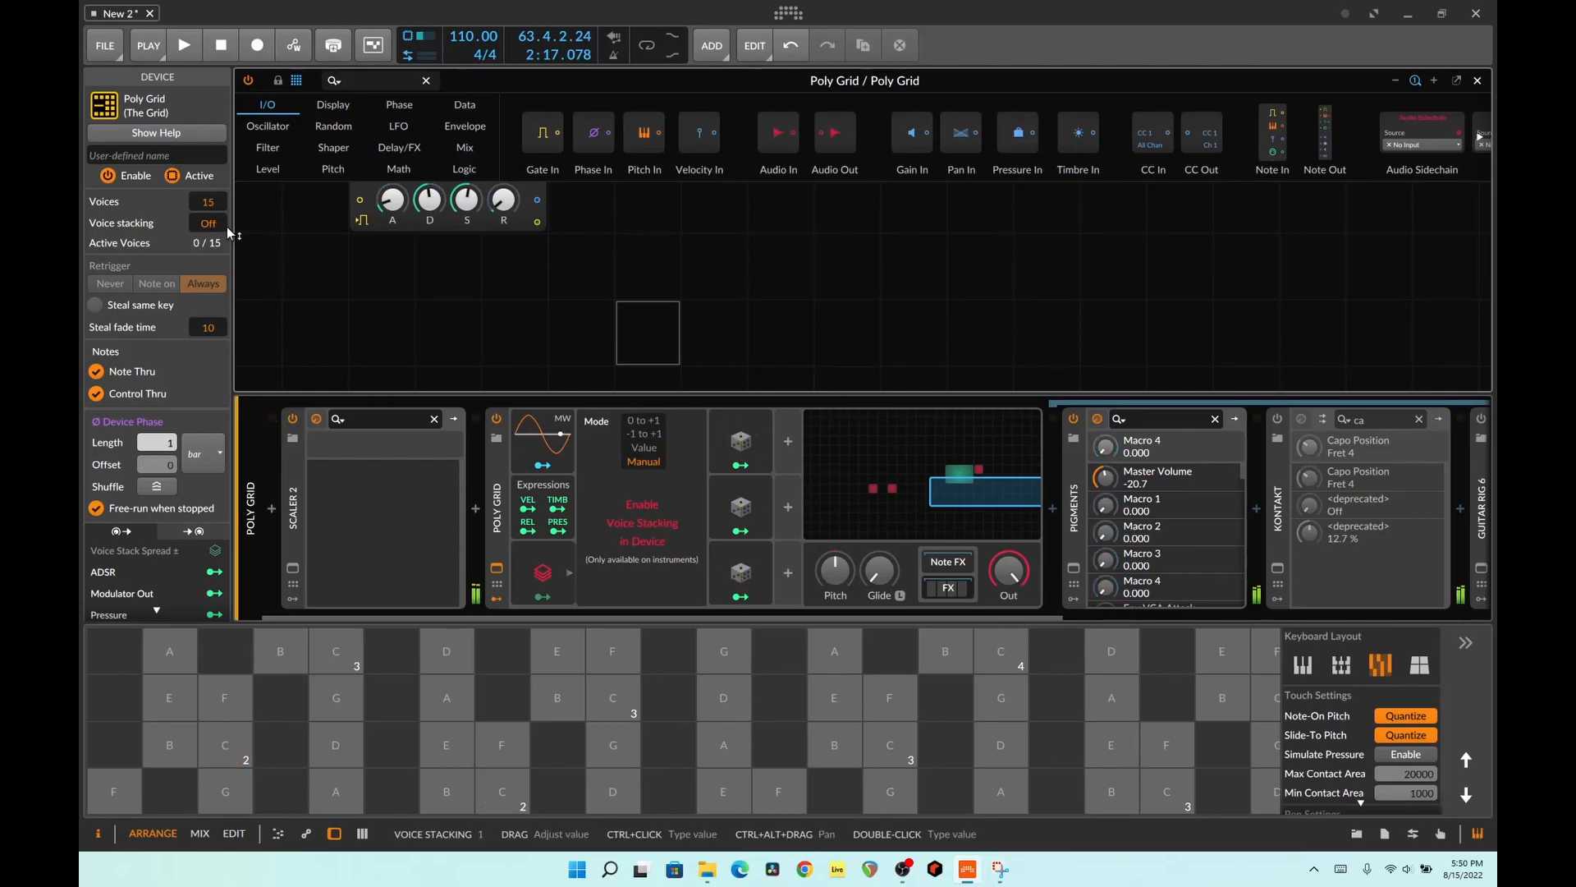
- Set the Poly Grid's voice stacking to 5, turn it off again, and audition a note for comparison
left_click_drag(227, 227, 226, 211)
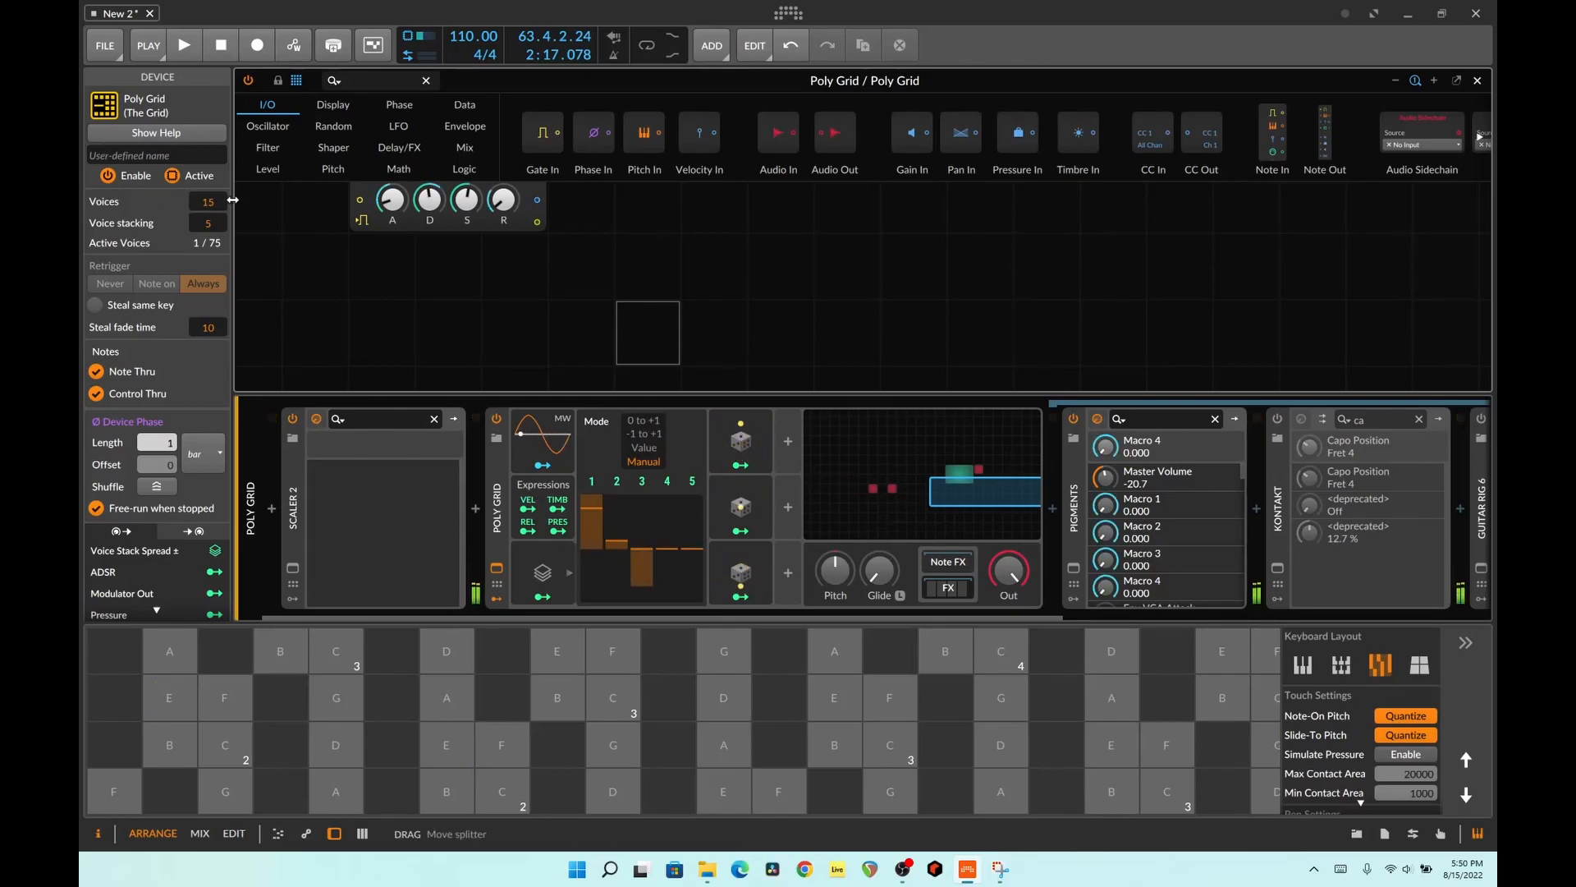
left_click_drag(220, 224, 220, 246)
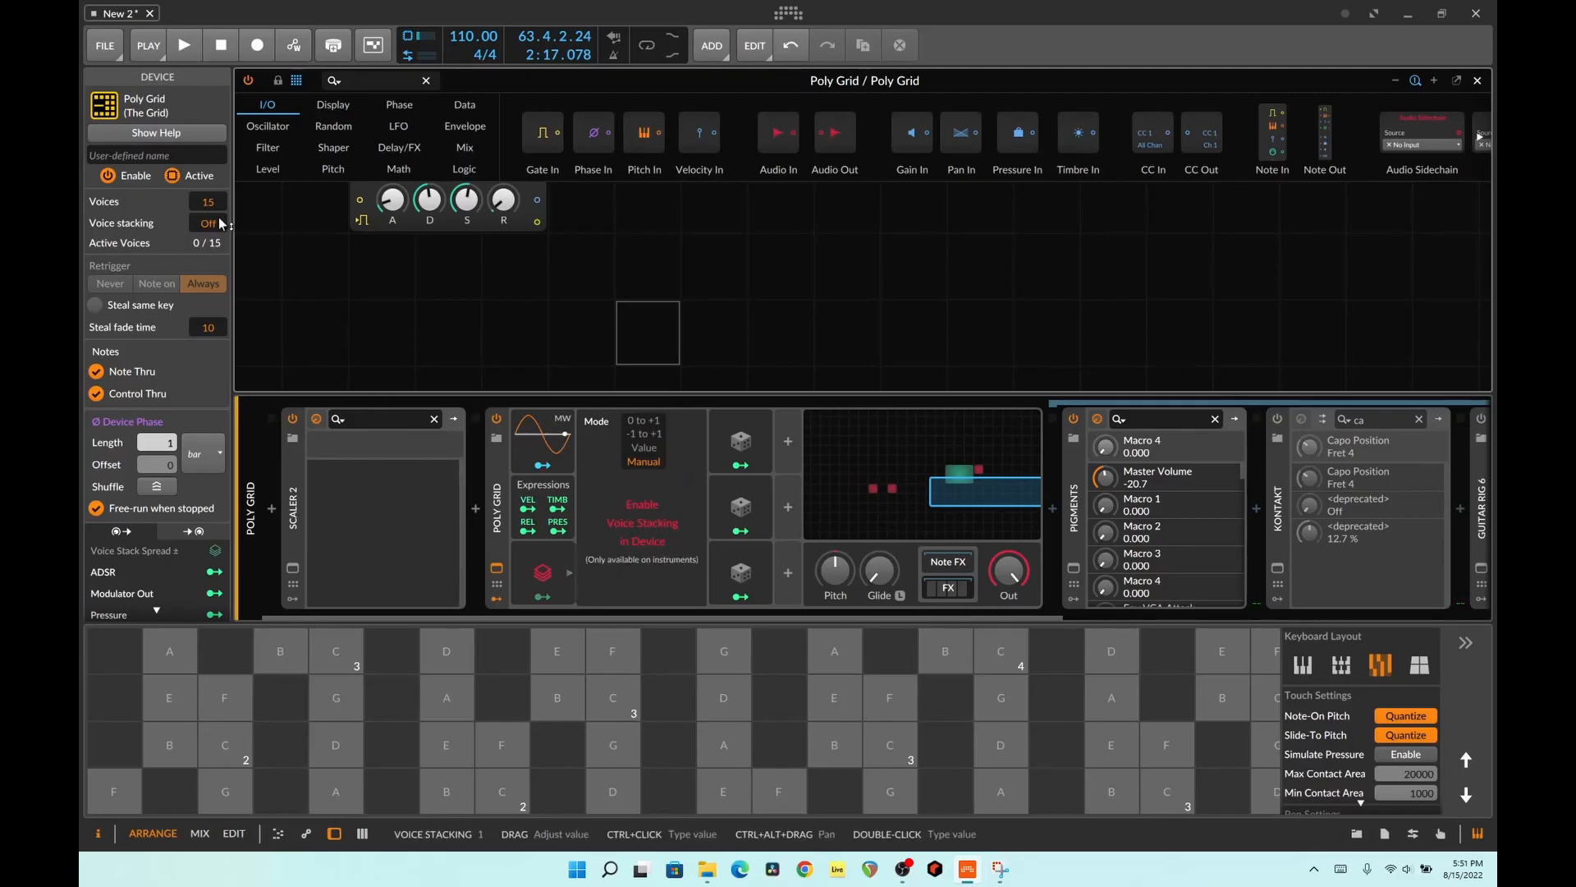
left_click(461, 777)
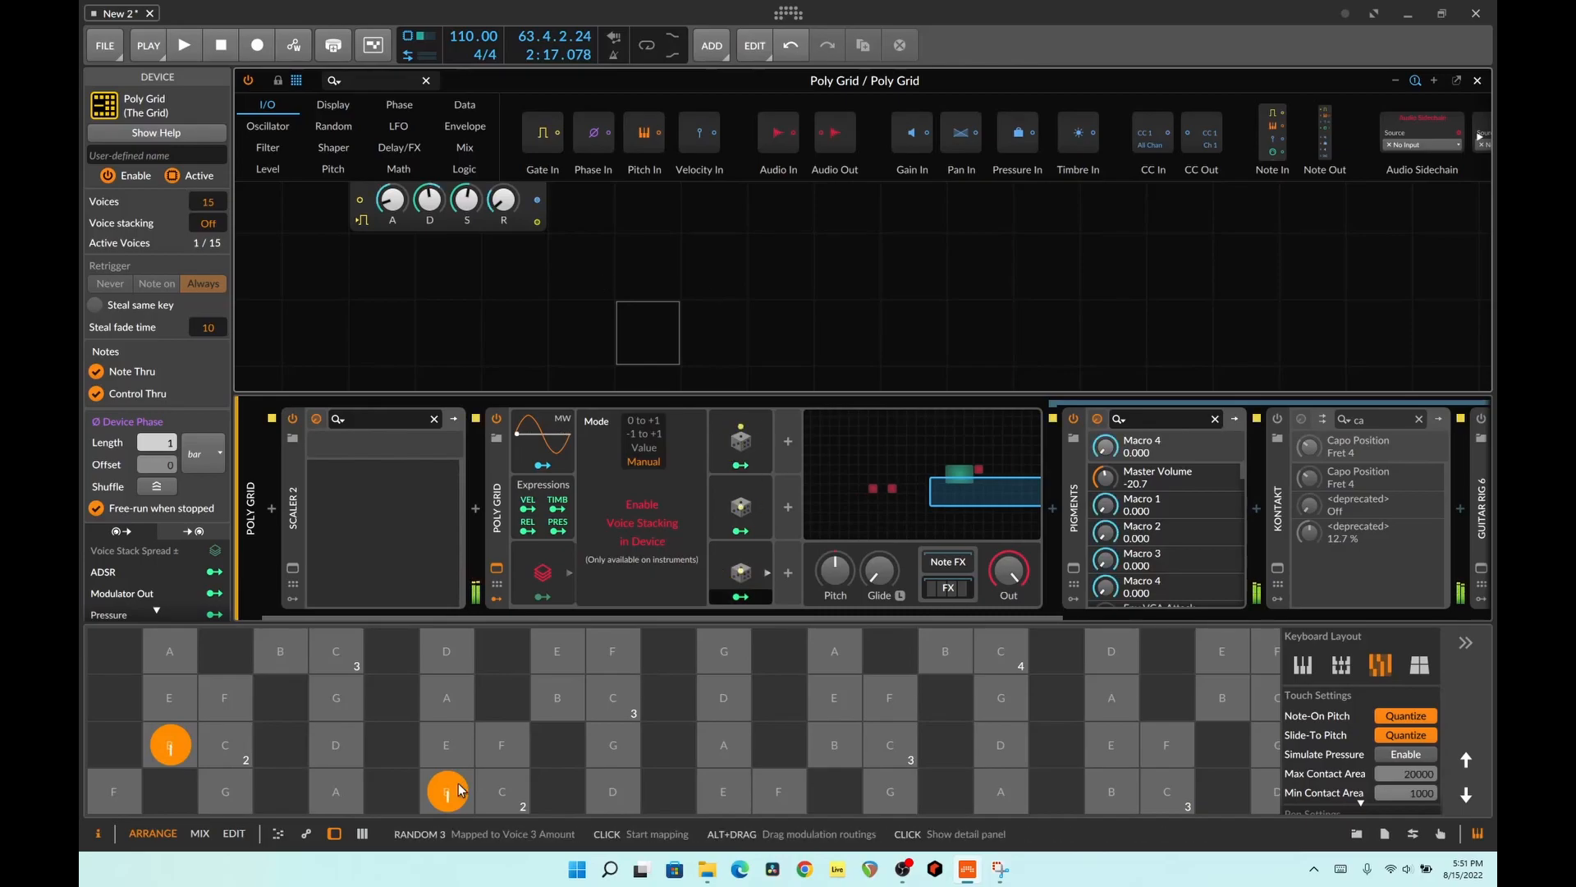
- Try the Voice Stack's Value, -1 to +1 and 0 to +1 modes while auditioning notes, and restore Manual mode
left_click(557, 577)
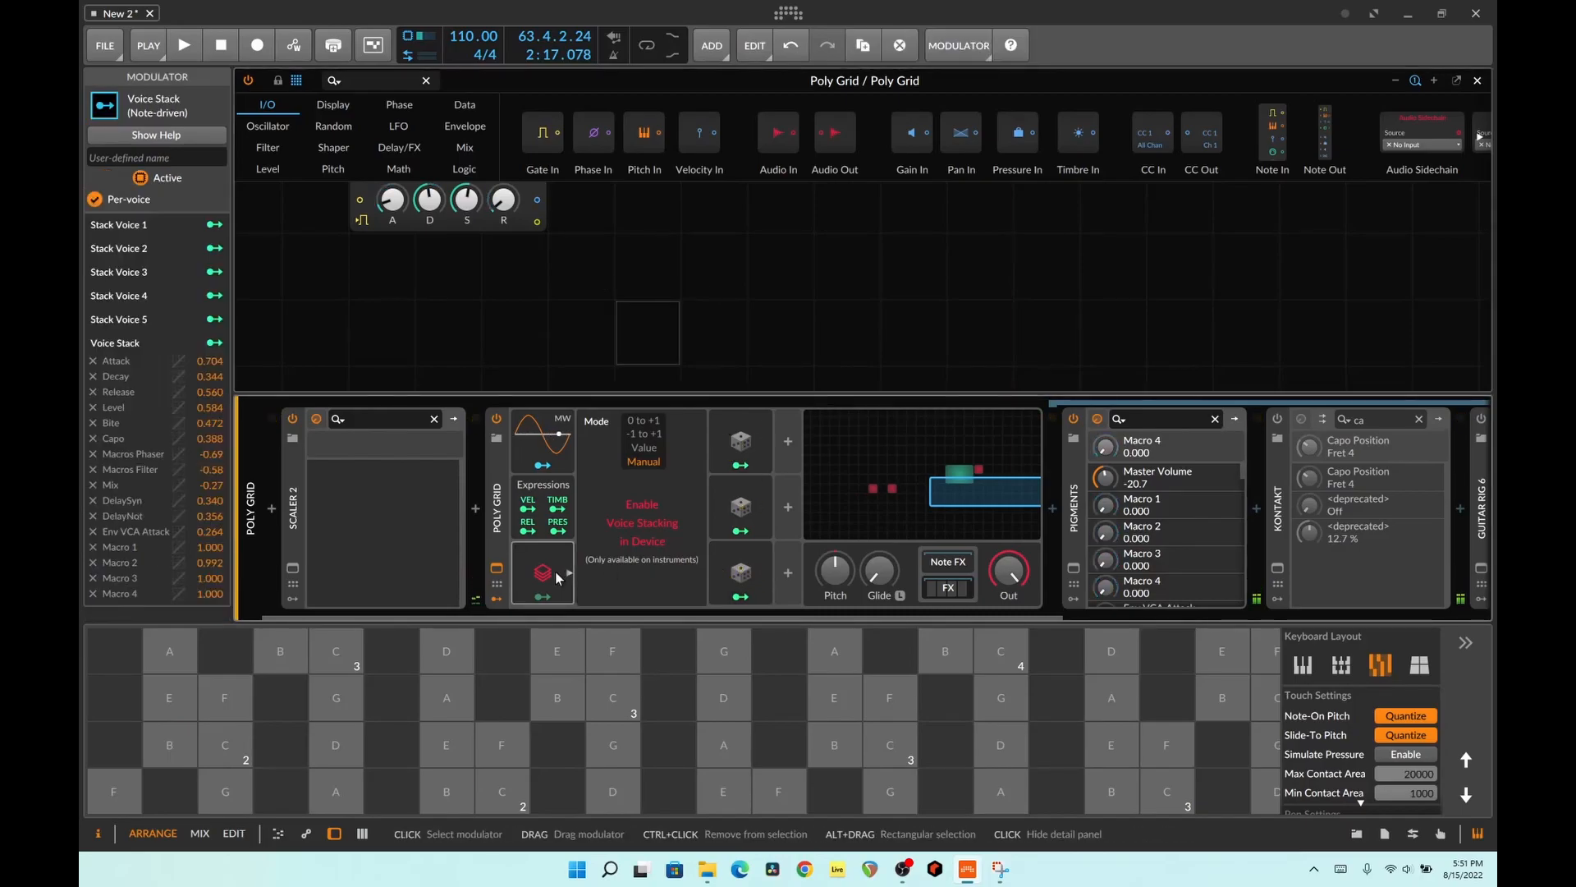
left_click(645, 447)
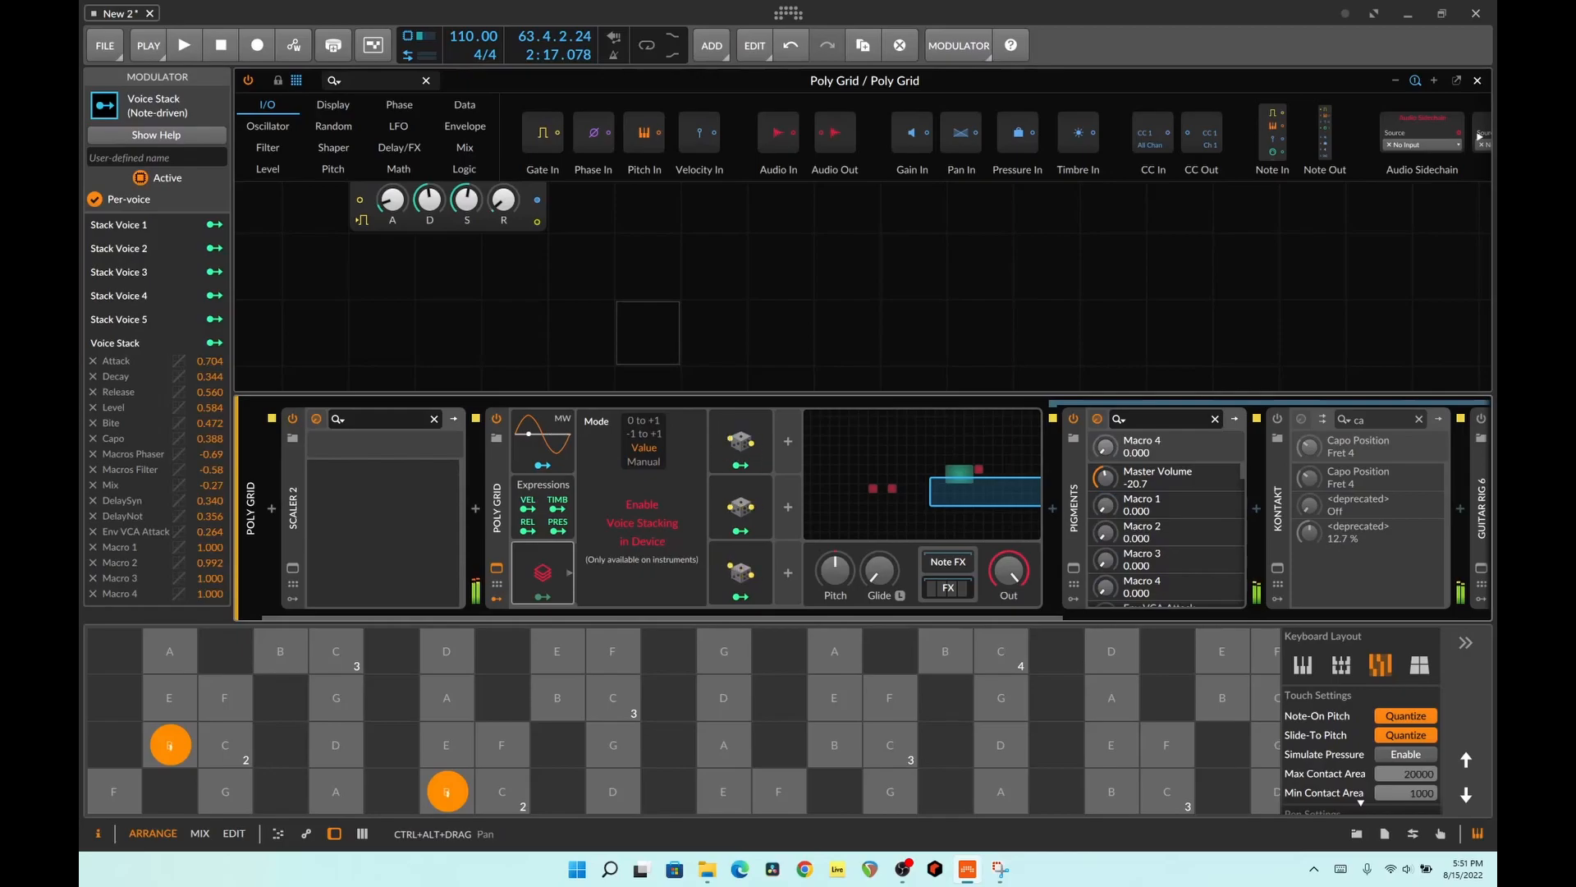
left_click(656, 435)
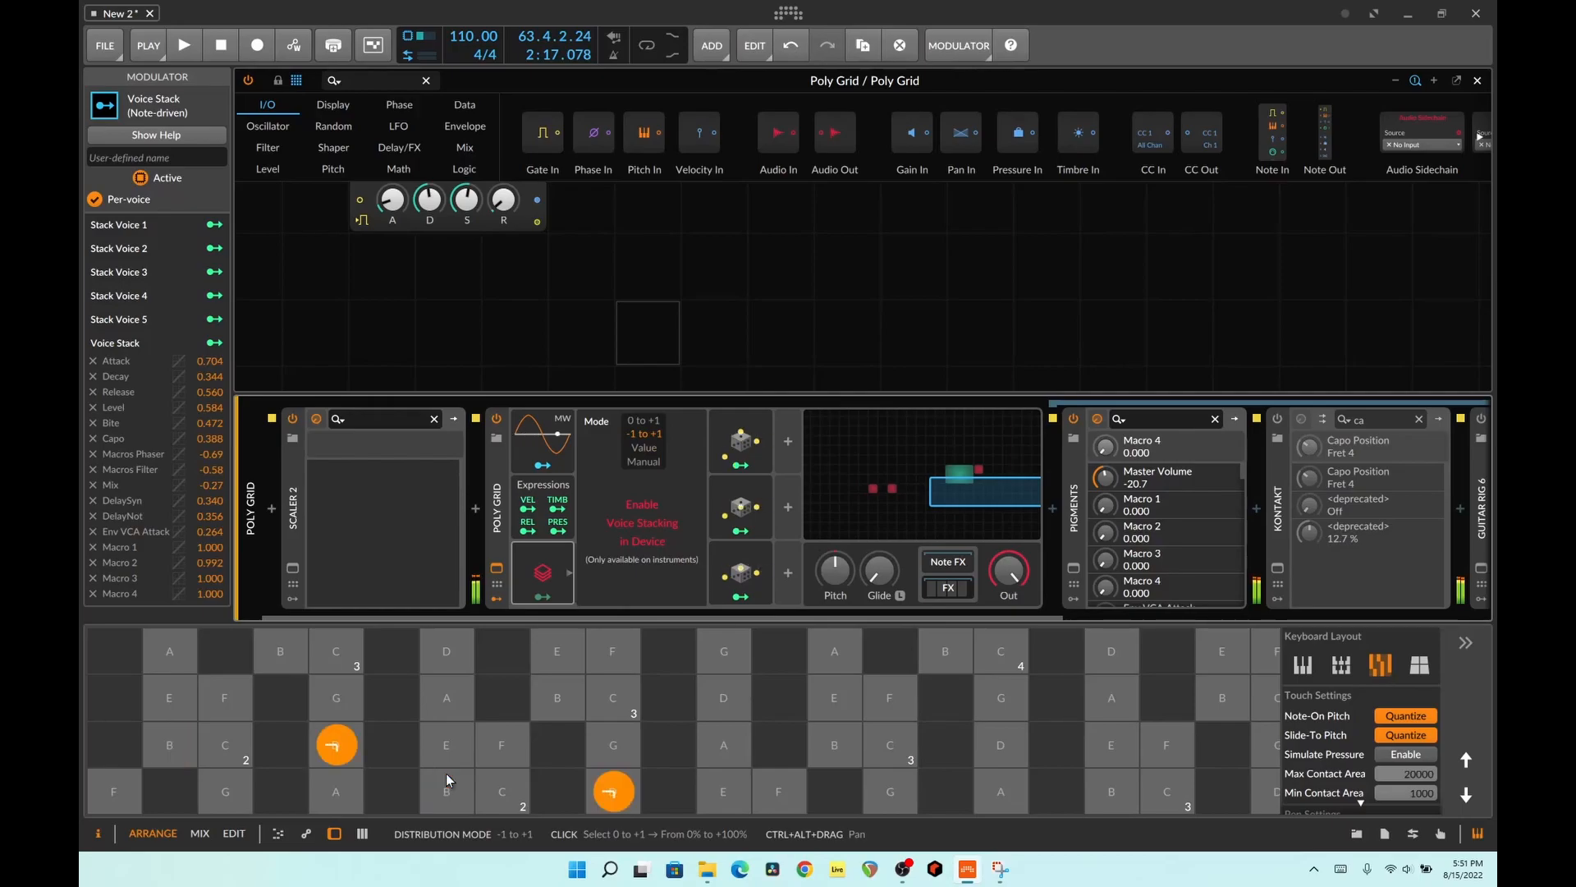
left_click(651, 419)
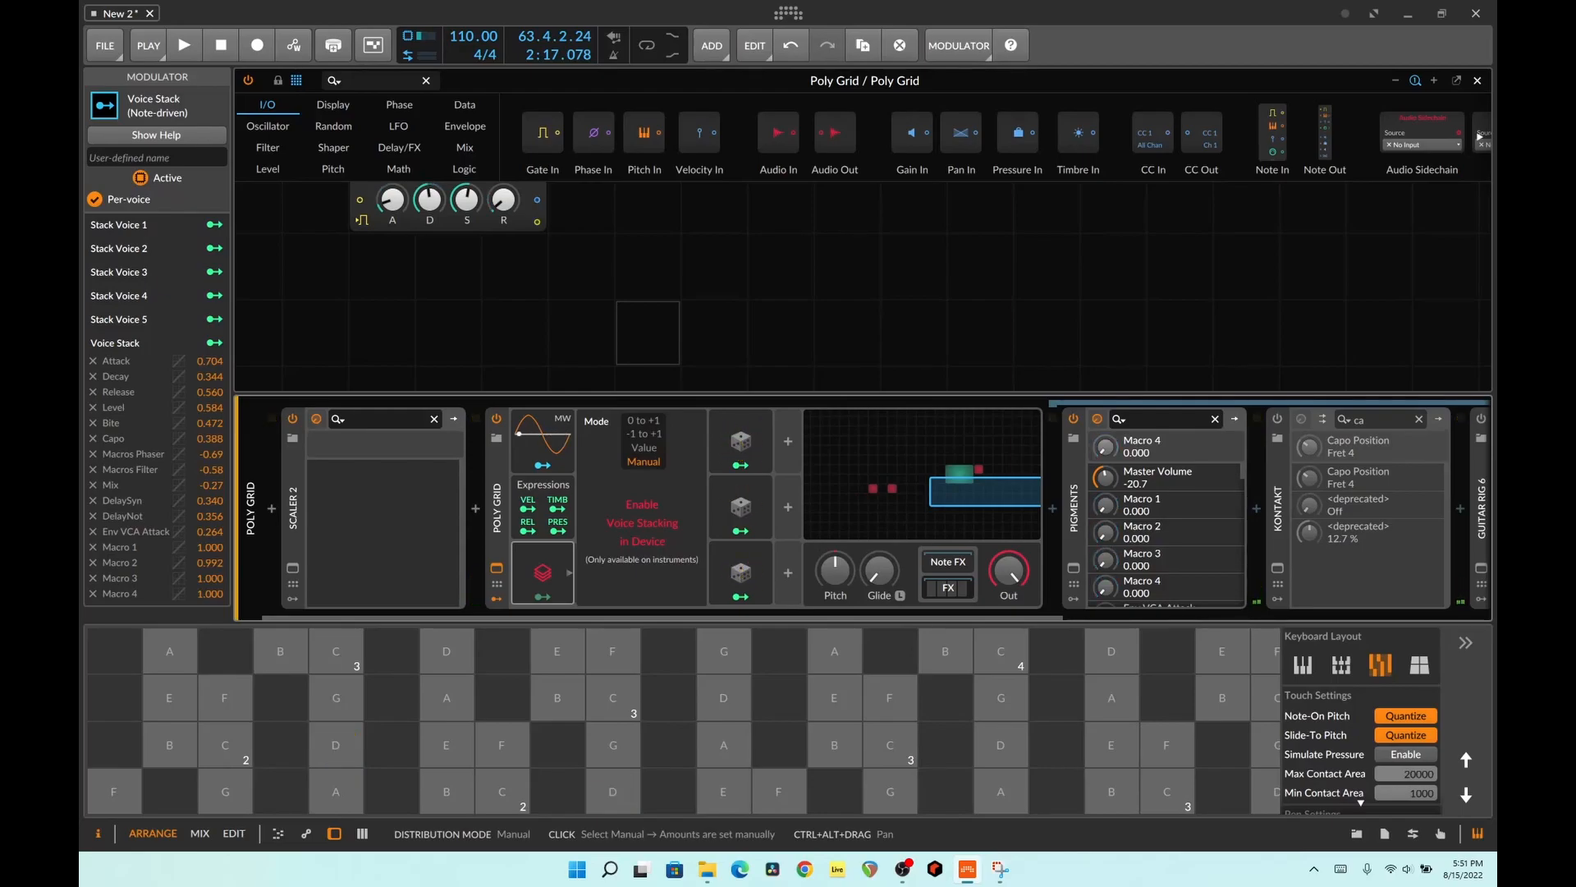
- Select the Poly Grid device, set its voice stacking to 5, and audition notes with the stacked voices
left_click(846, 230)
left_click_drag(751, 254, 1063, 368)
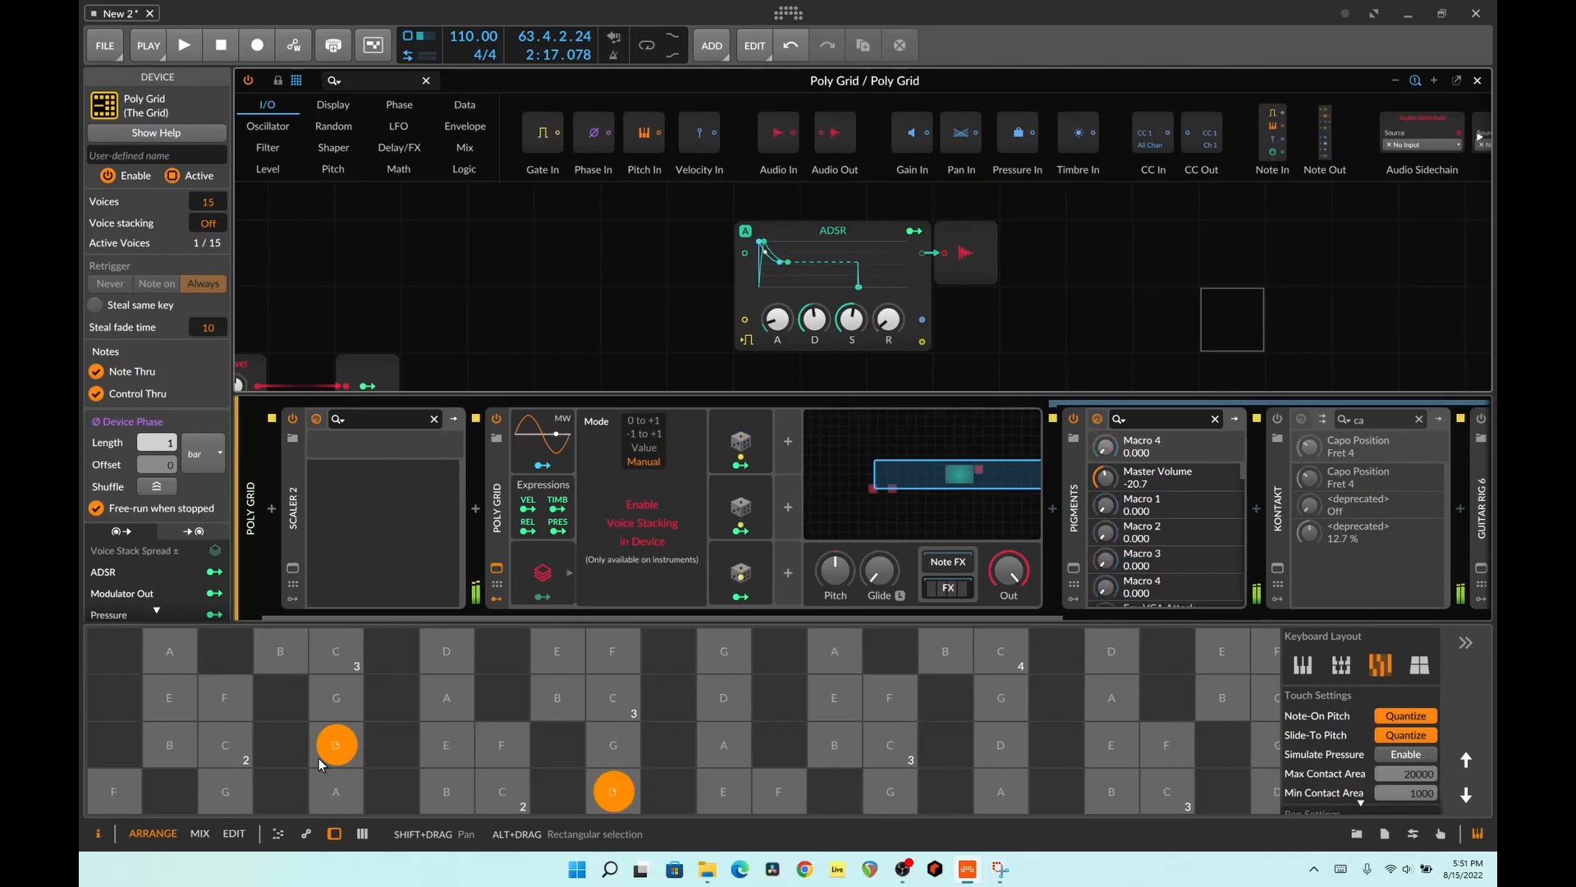
mouse_move(207, 223)
left_mouse_down()
mouse_move(208, 177)
mouse_move(207, 224)
mouse_move(208, 201)
left_mouse_up()
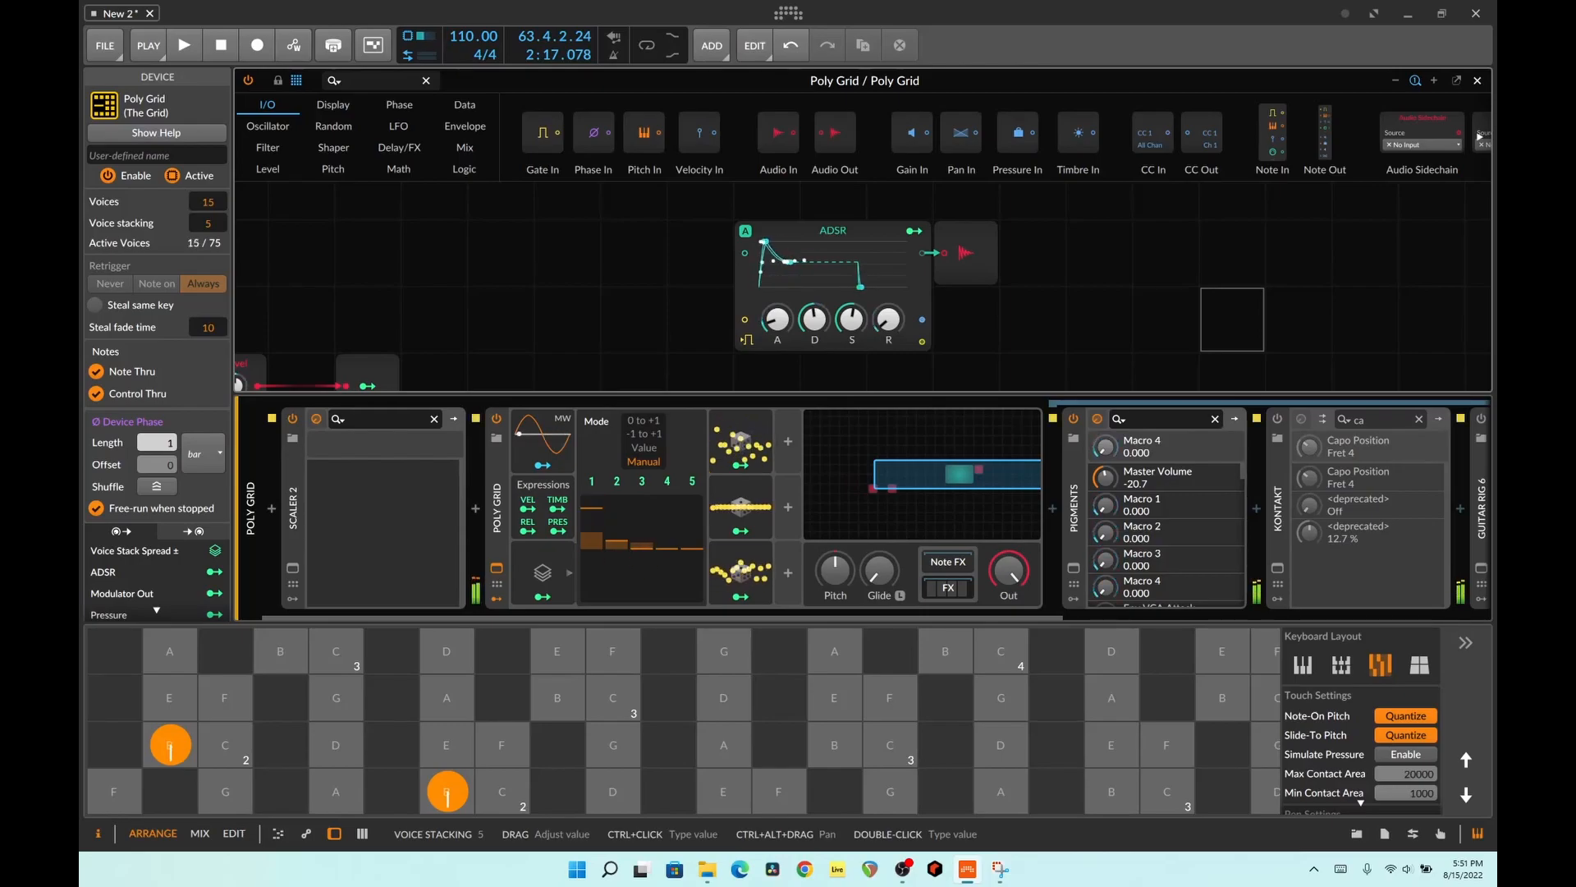
- Delete the Voice Stack's mappings to Macros 1, 2, 3 and 4, keeping the Env VCA Attack mapping
left_click(542, 603)
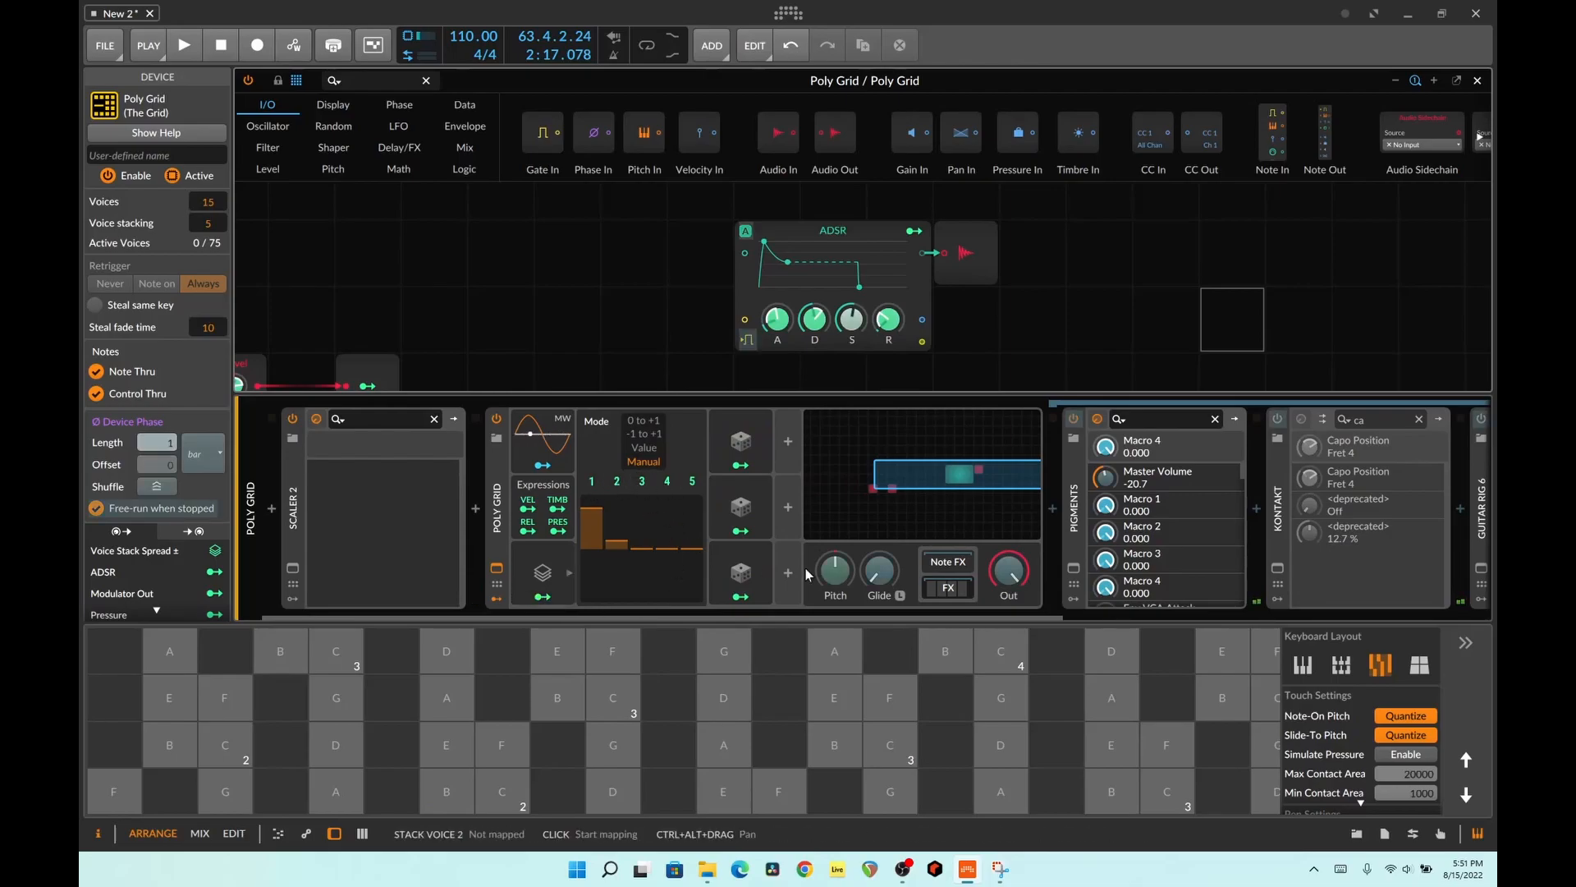
left_click(544, 598)
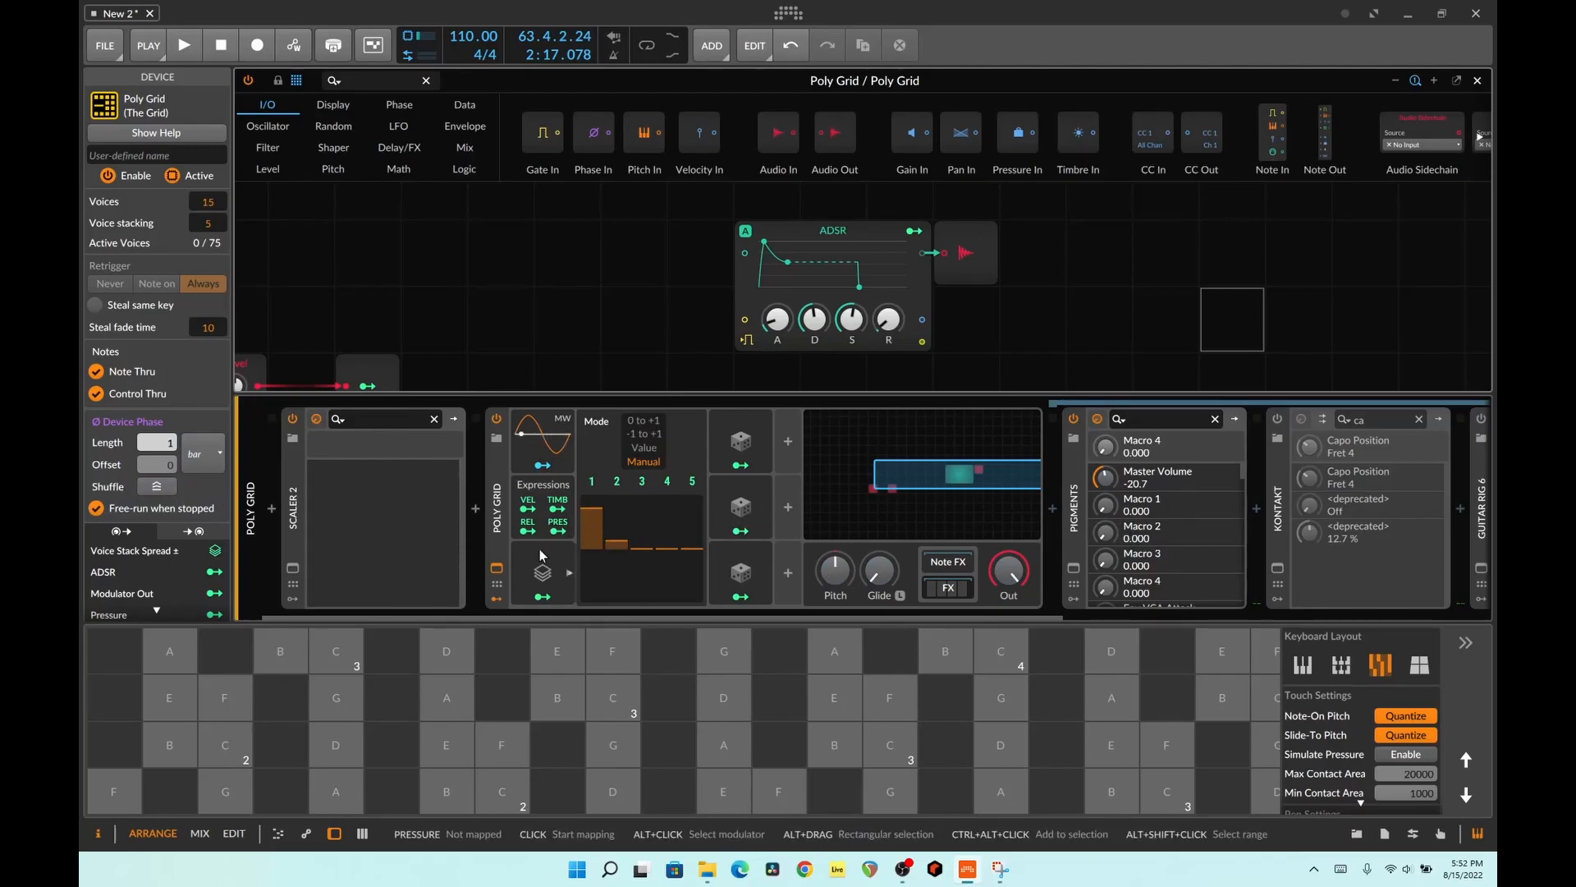
left_click(148, 550)
left_click(92, 594)
left_click(91, 578)
left_click(92, 547)
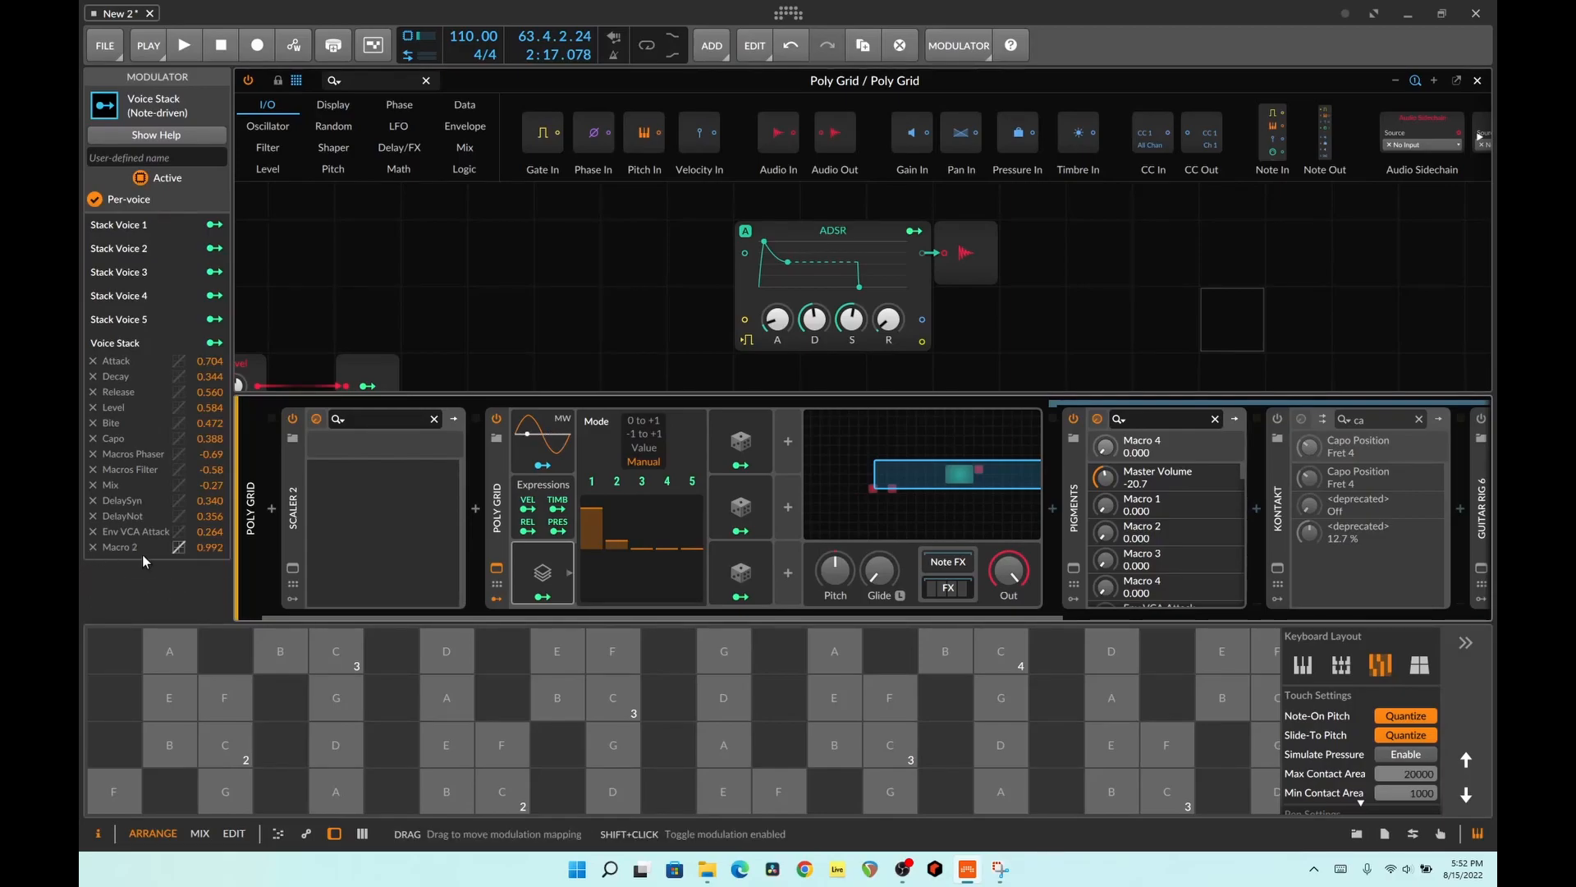
left_click(93, 546)
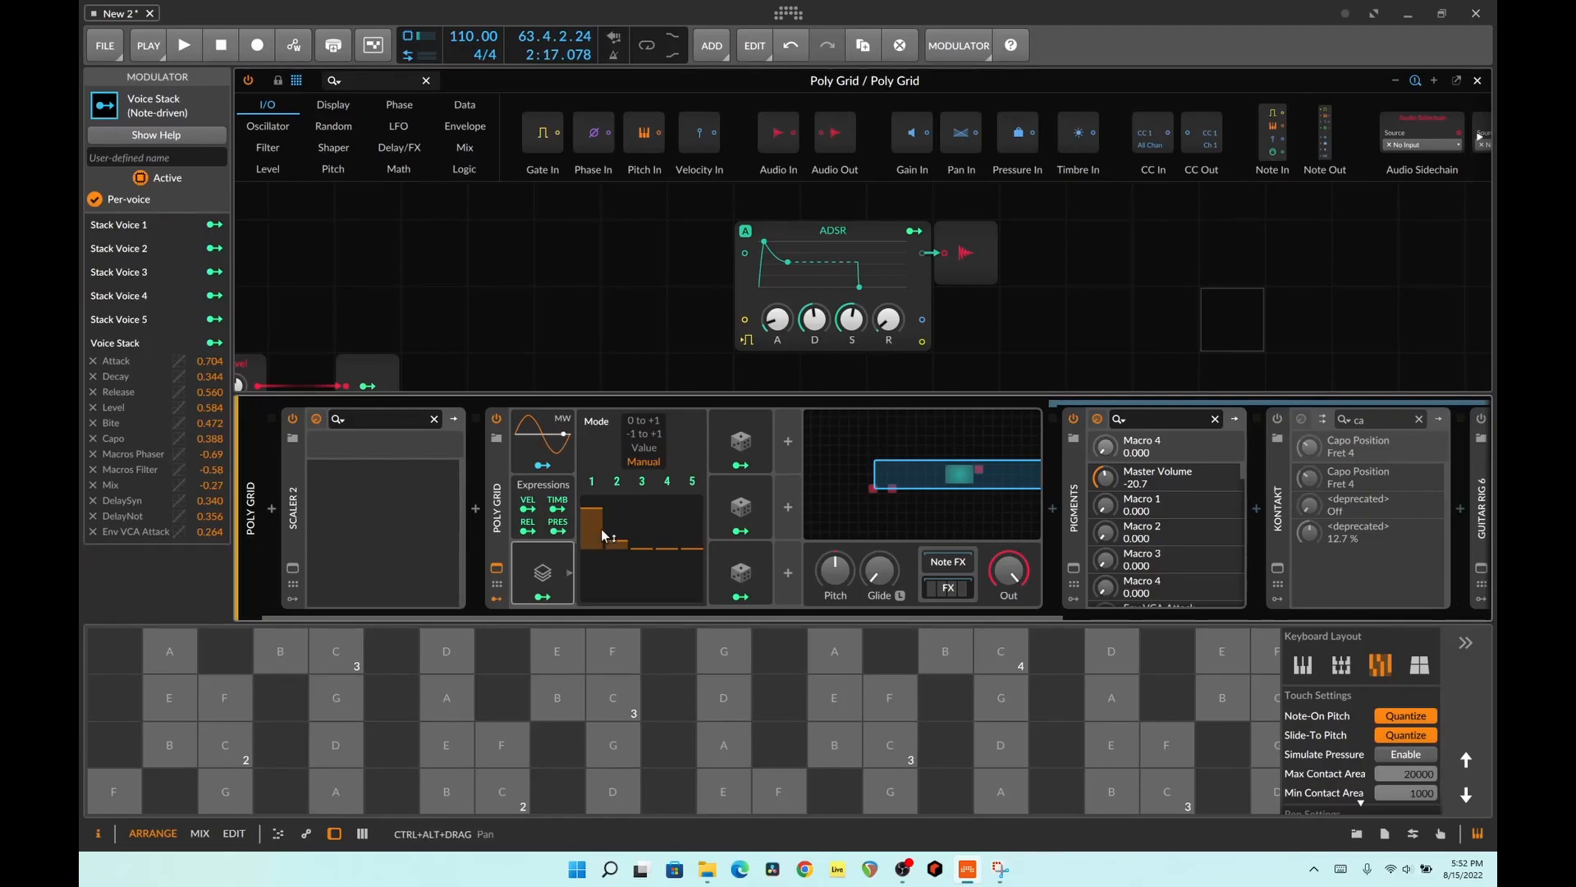
- Map Stack Voice 1 to Macro 1 by 0.872, Voice 2 to Macro 2 by 0.820 and Voice 3 to Macro 3 by 0.612, and audition a note
left_click(591, 482)
mouse_move(1114, 506)
left_mouse_down()
mouse_move(1113, 484)
mouse_move(1118, 502)
left_mouse_up()
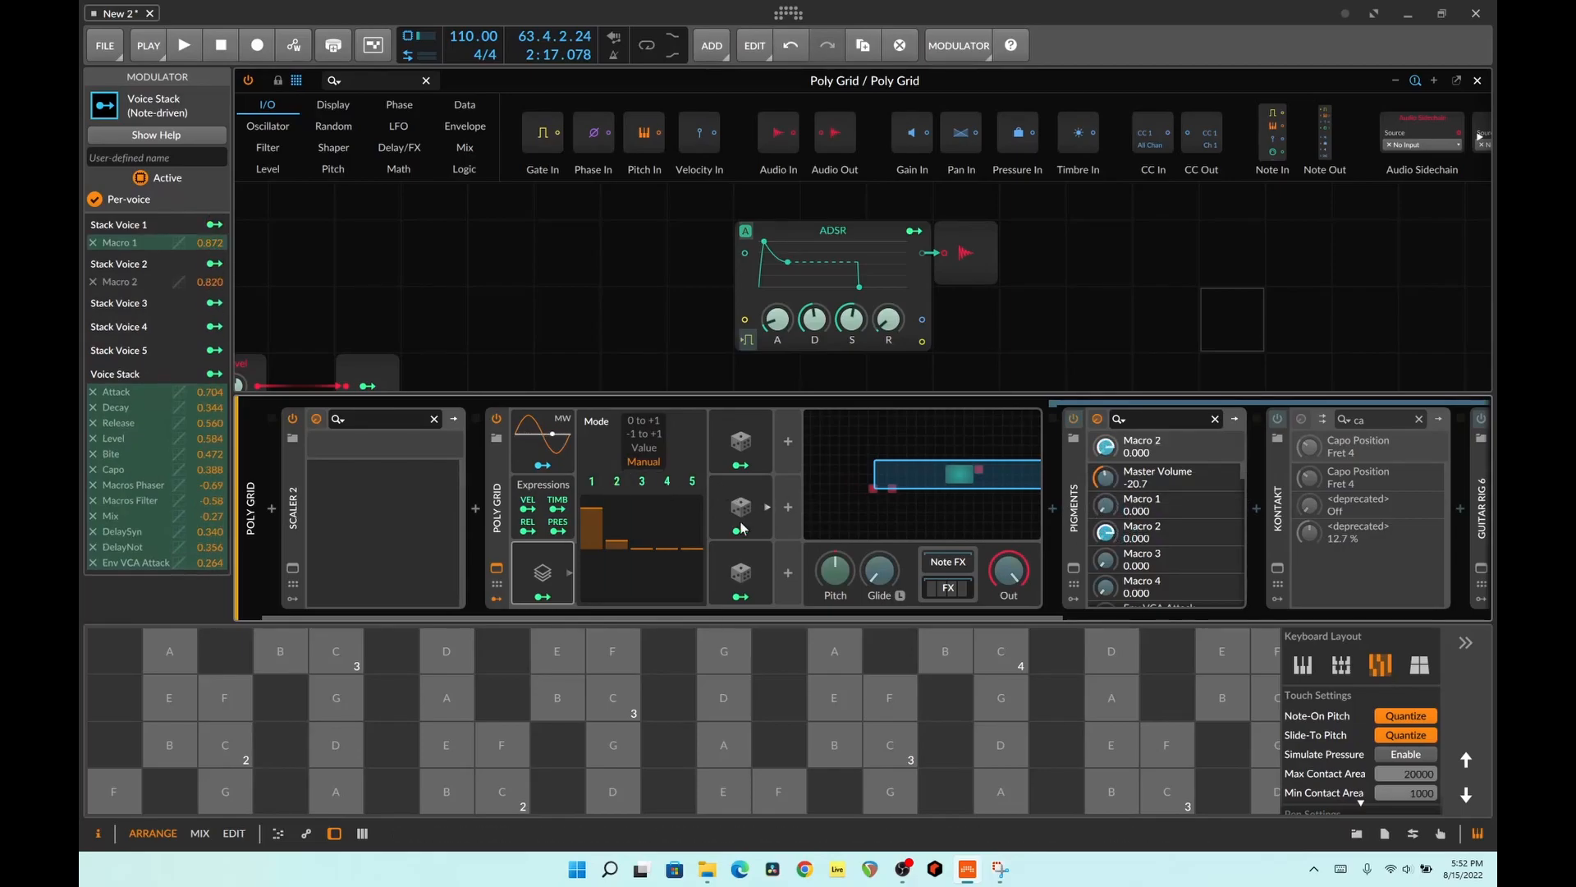
left_click(641, 481)
left_click_drag(1106, 565, 1106, 545)
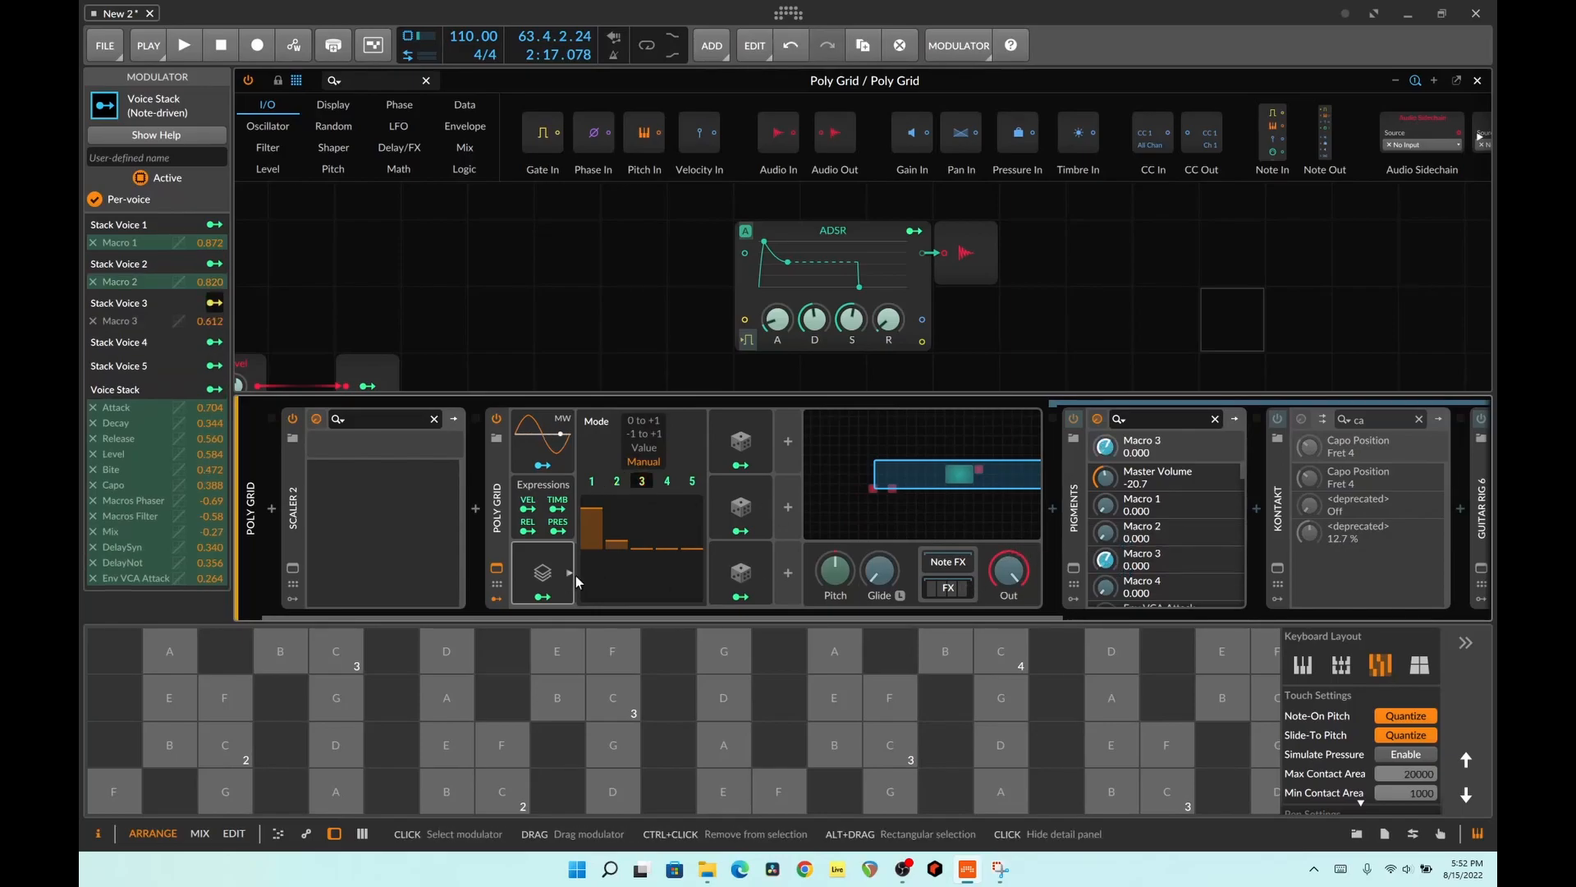
left_click(235, 762)
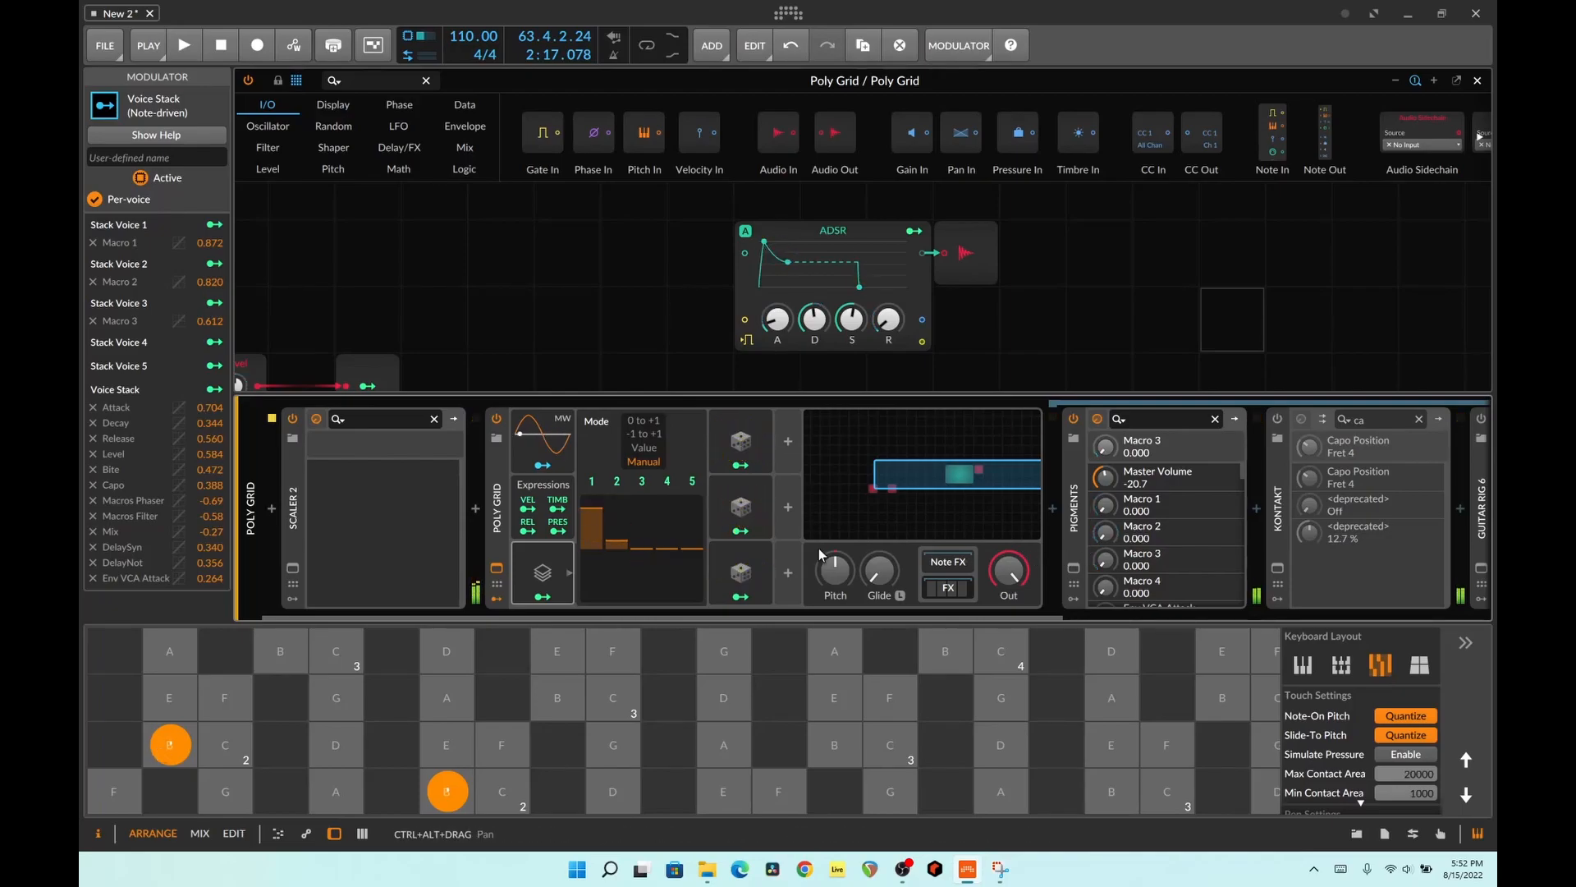
- Duplicate the Random 2 modulator and map the copy to the Voice Stack's Voice 4 amount by 1.520
right_click(747, 525)
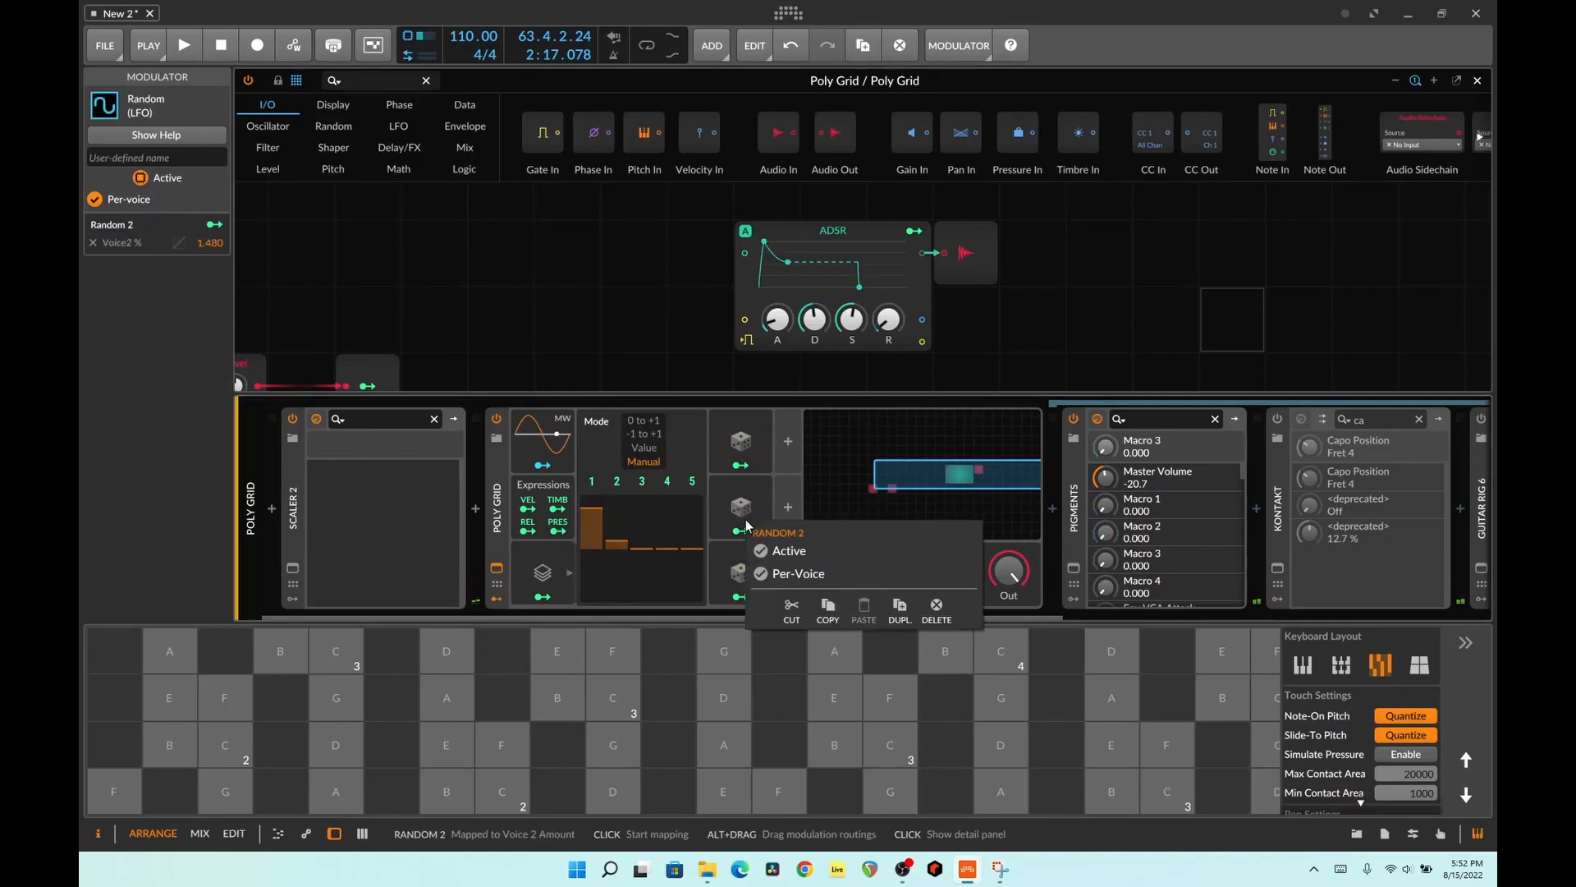
left_click(900, 609)
left_click(808, 532)
left_click_drag(672, 550, 671, 468)
left_click(807, 532)
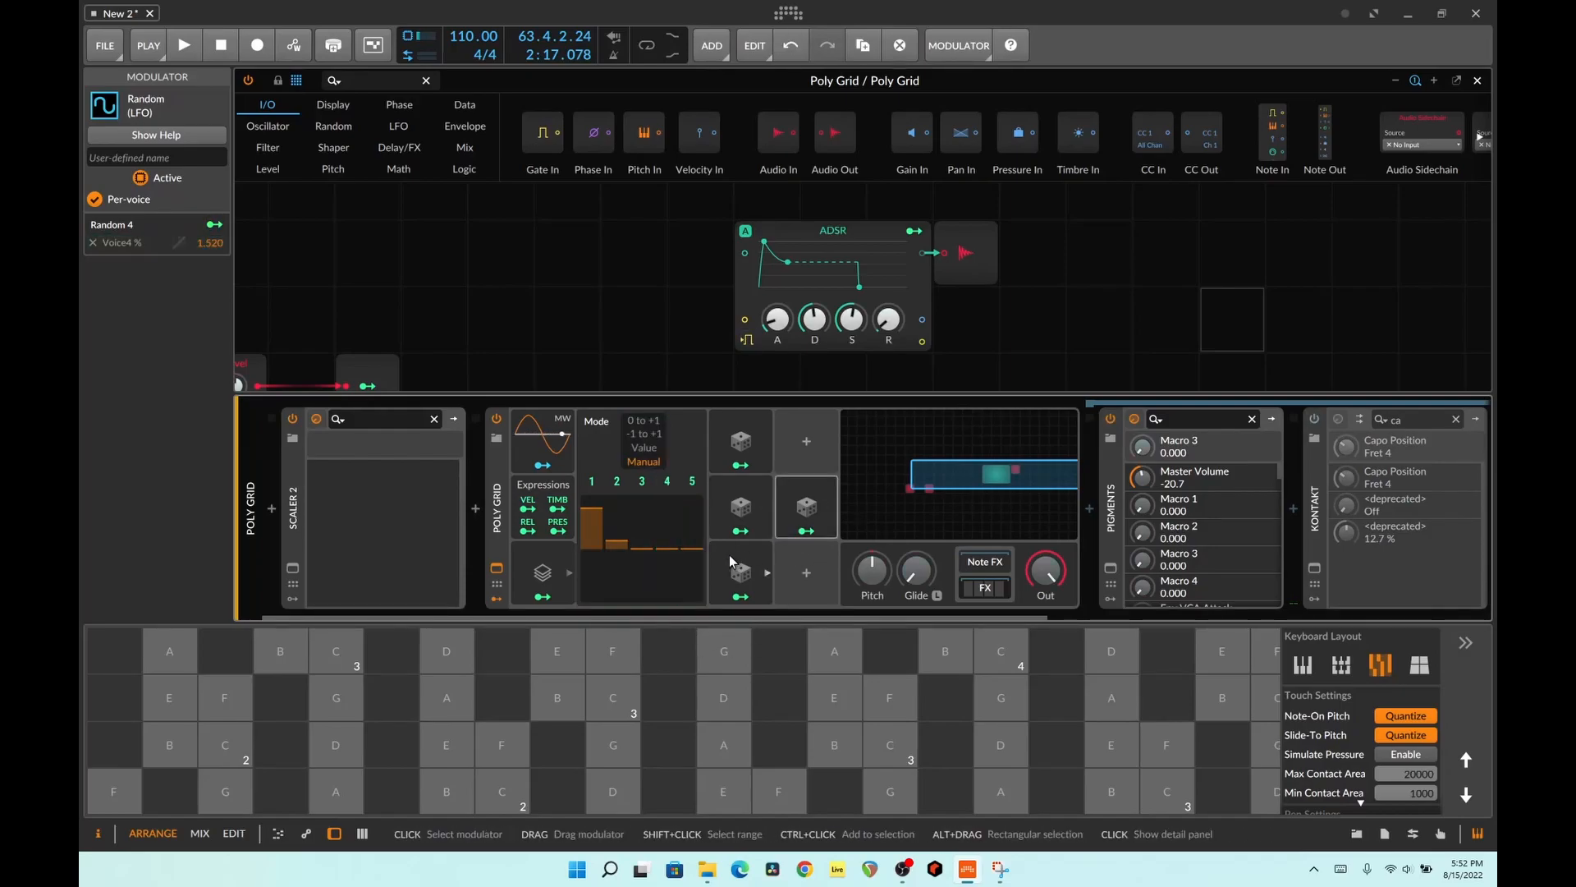
- Inspect the Random 3, Random 2 and Random 1 settings, including Random 1's bipolar option, and audition a note
left_click(736, 569)
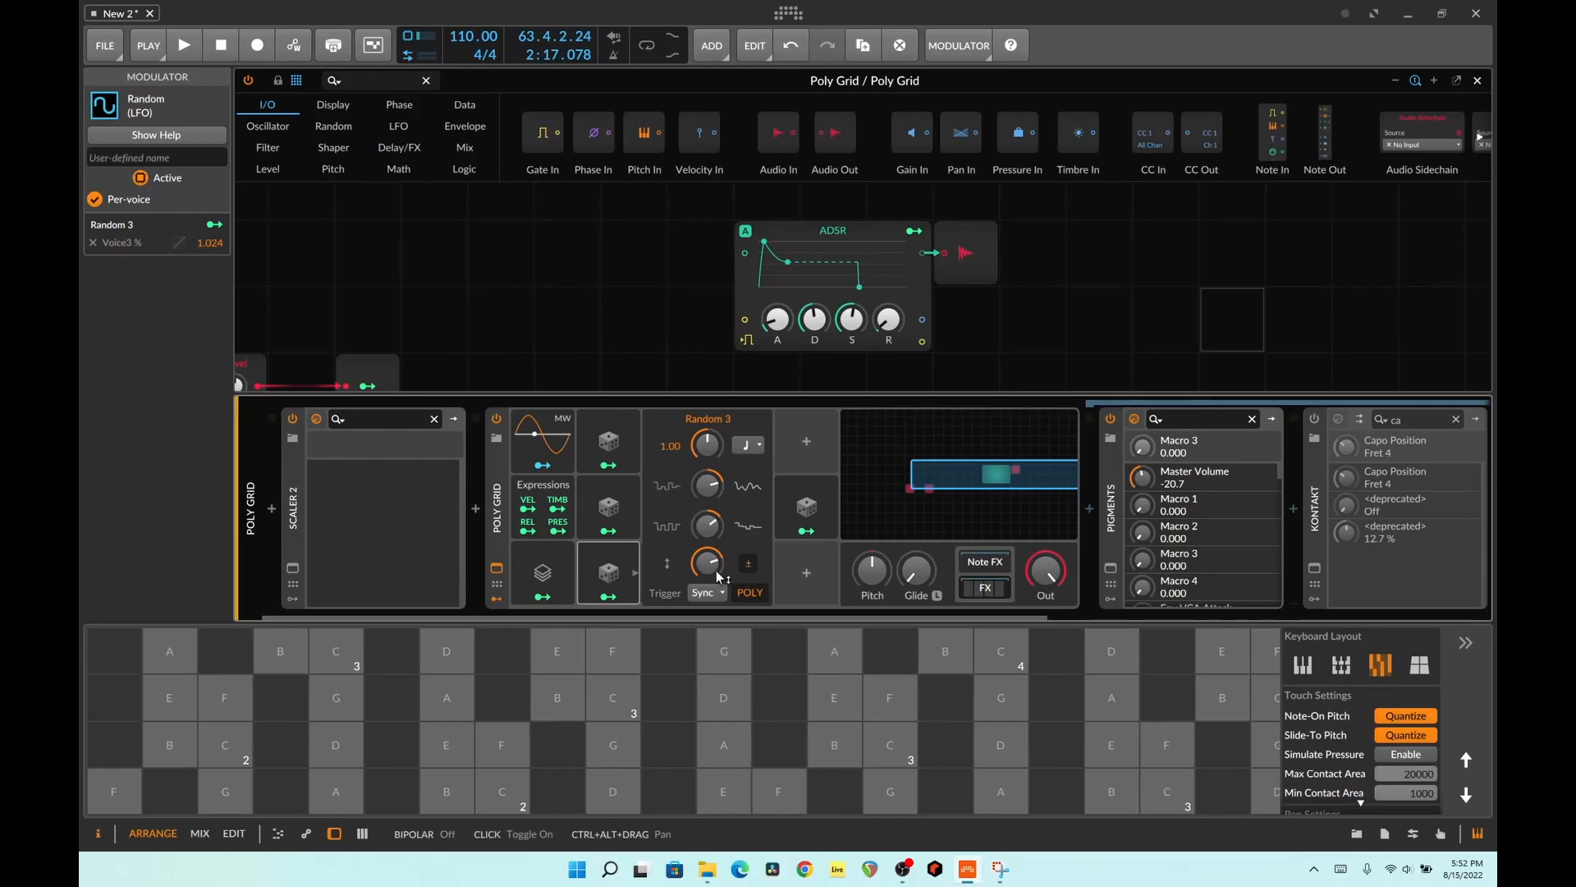
left_click(609, 506)
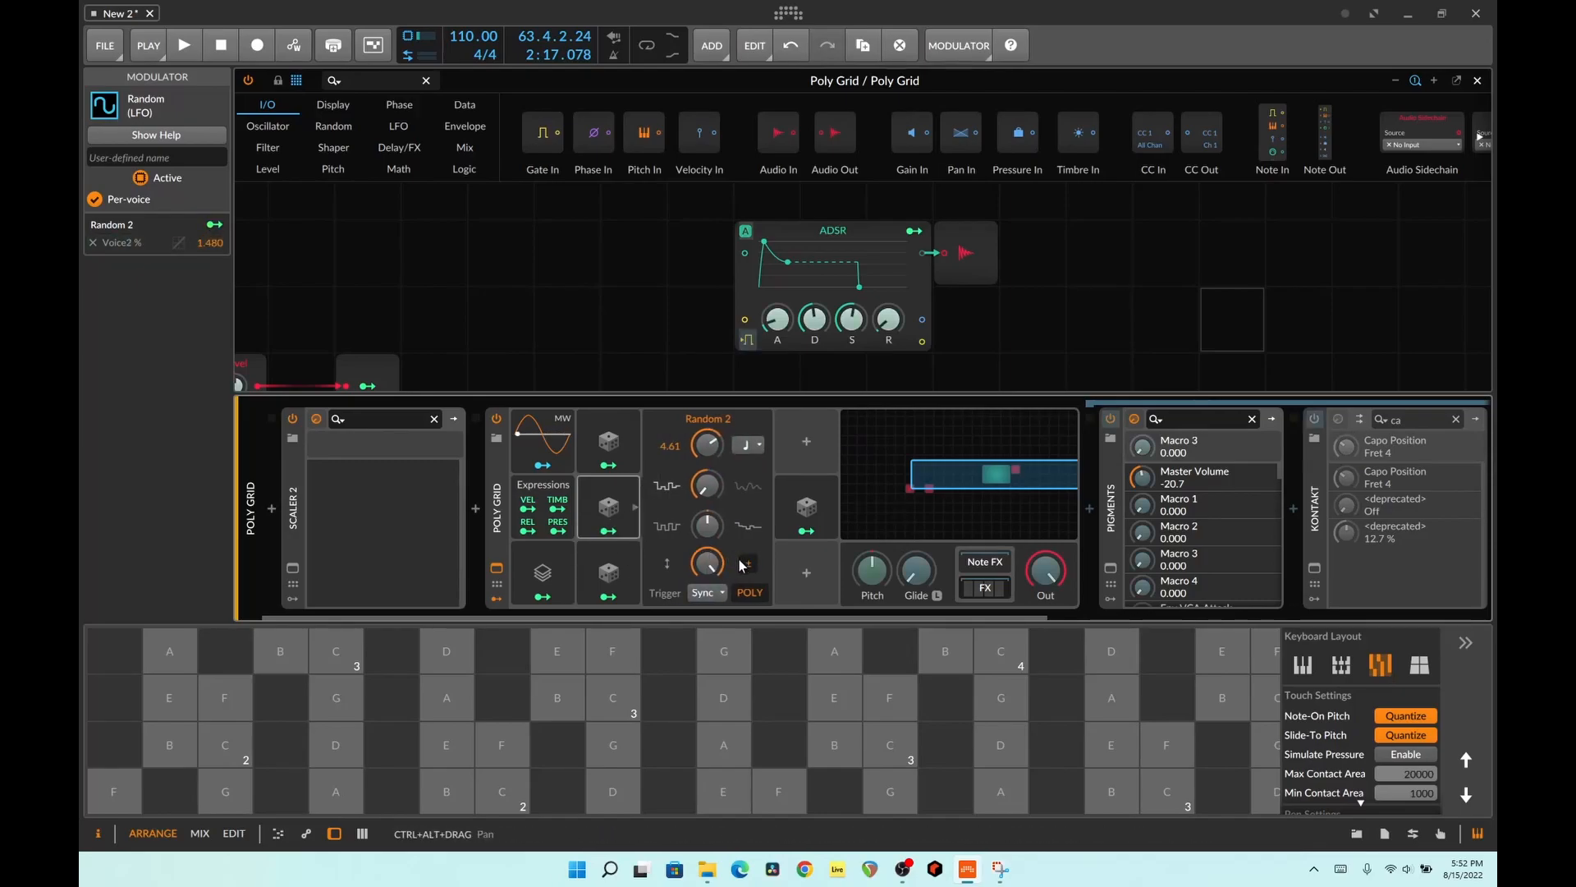
left_click(609, 441)
left_click(747, 564)
left_click(749, 566)
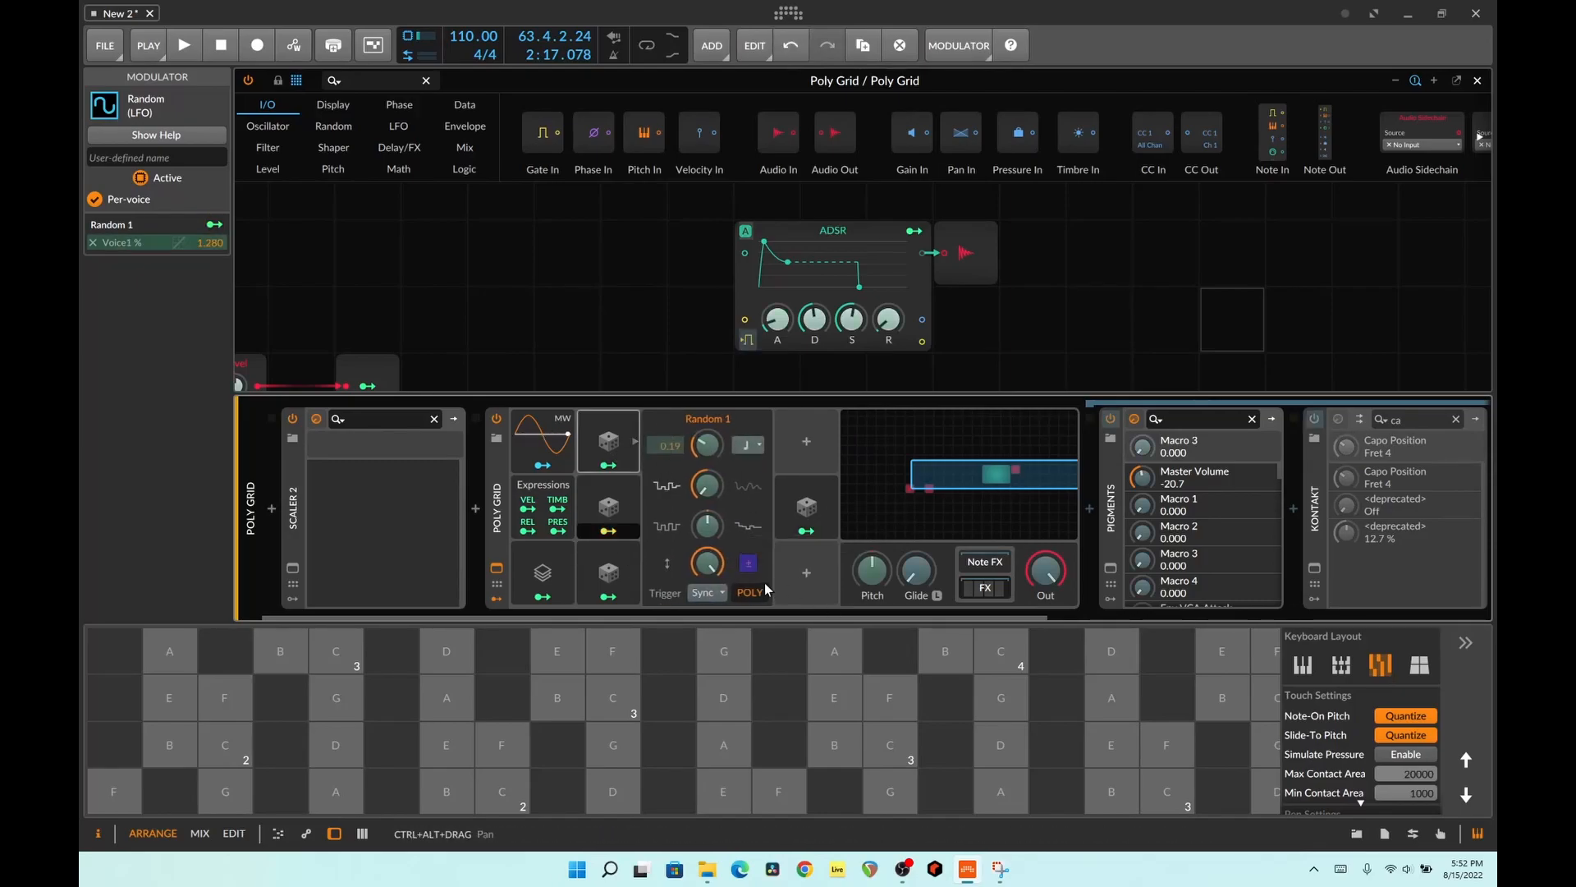
left_click(616, 472)
left_click(614, 468)
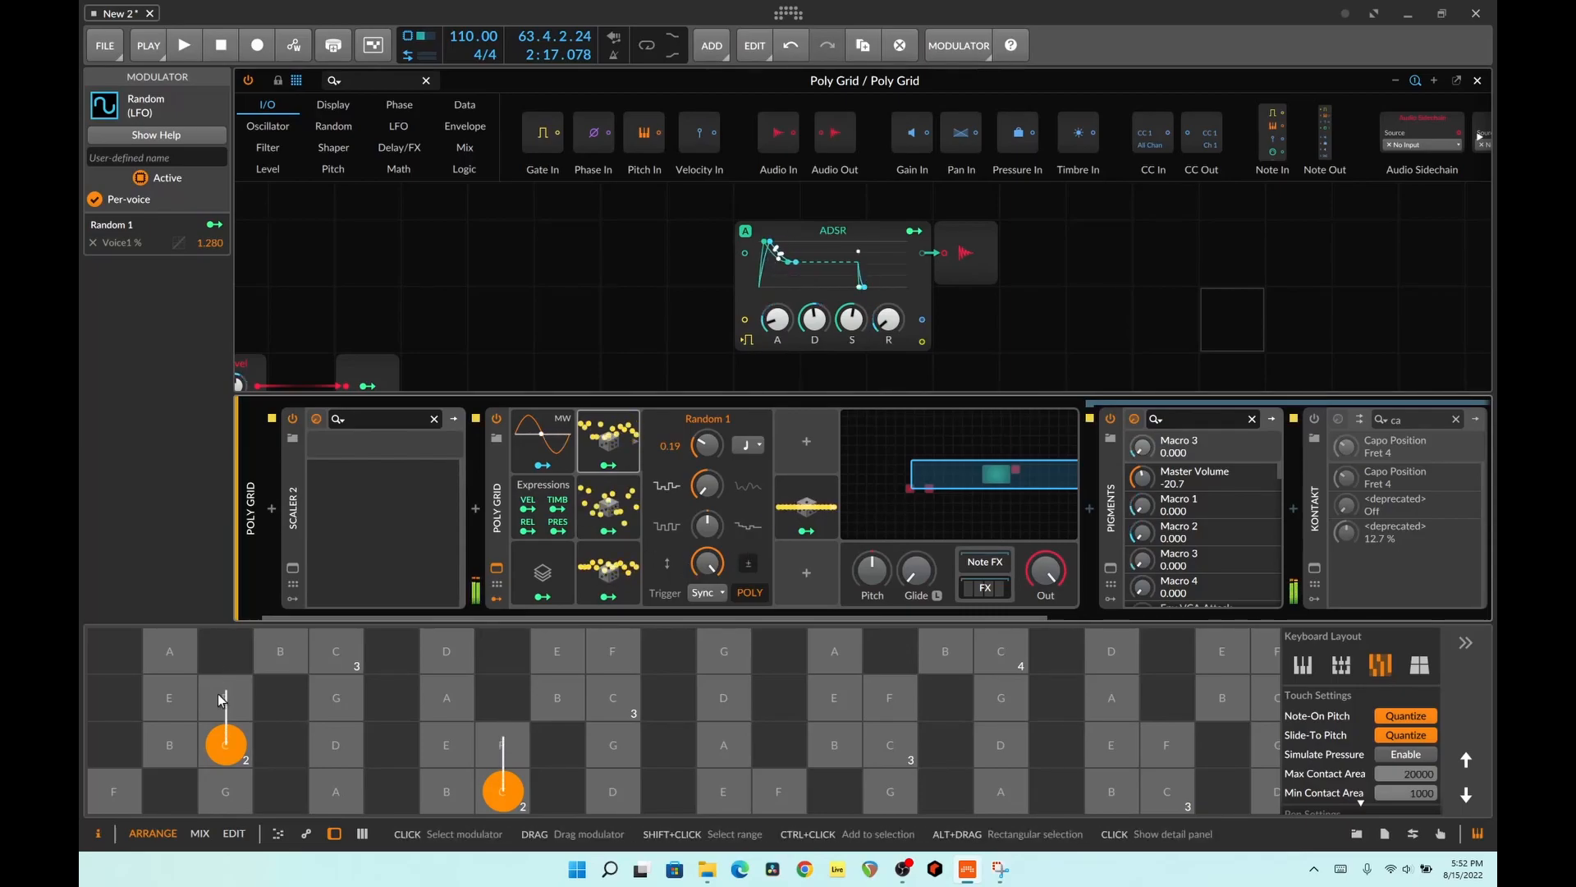
key("Delete")
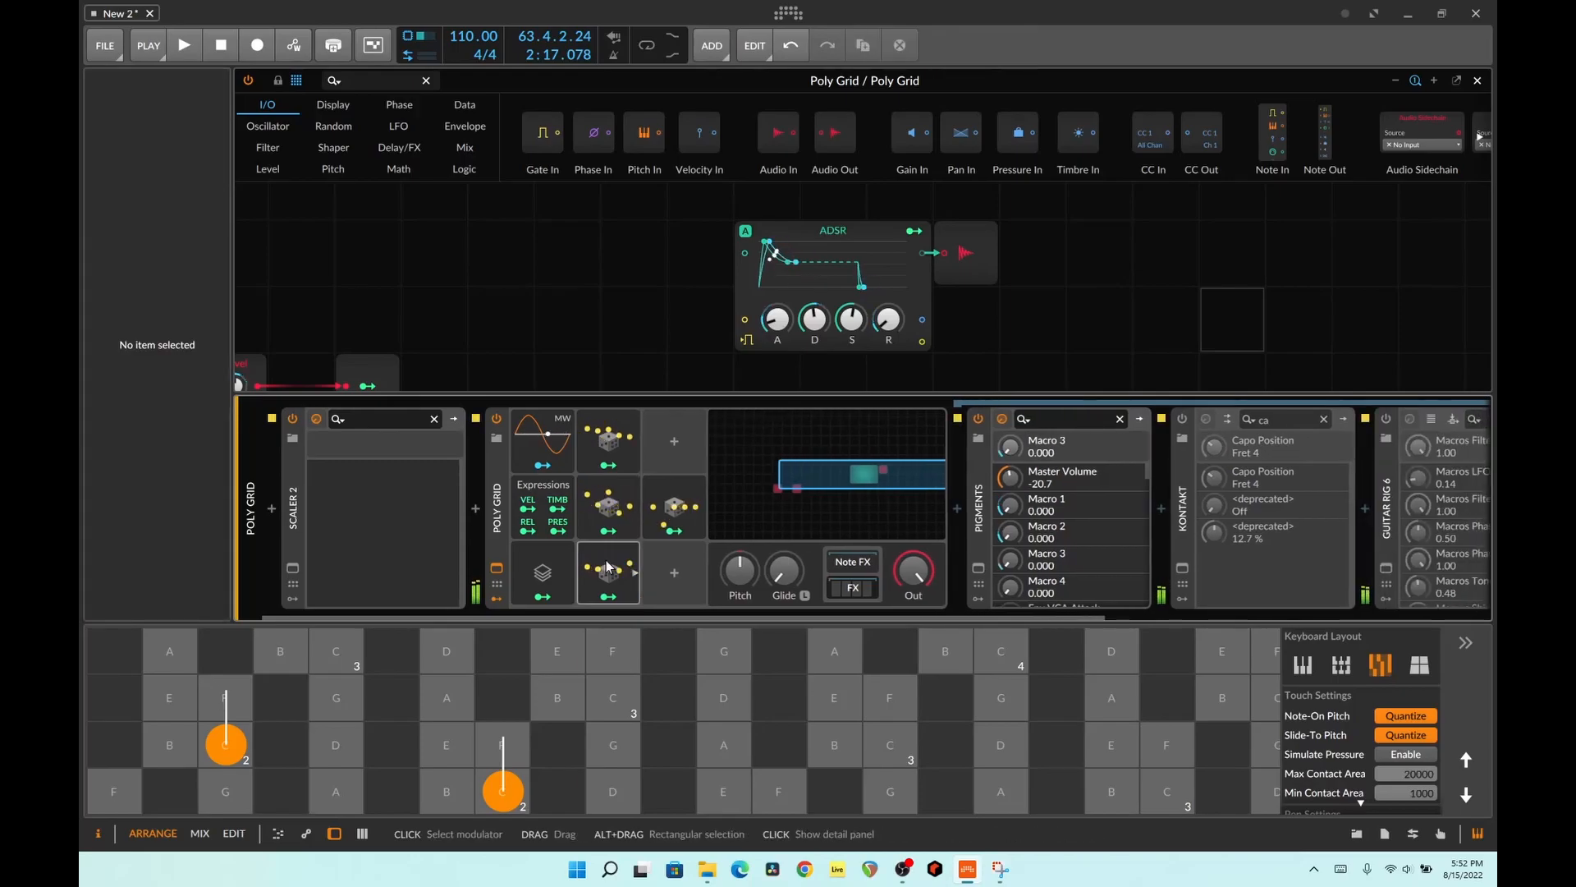
- Map Stack Voice 4 to Pigments' Macro 4 by 1.000 and audition notes
left_click(543, 572)
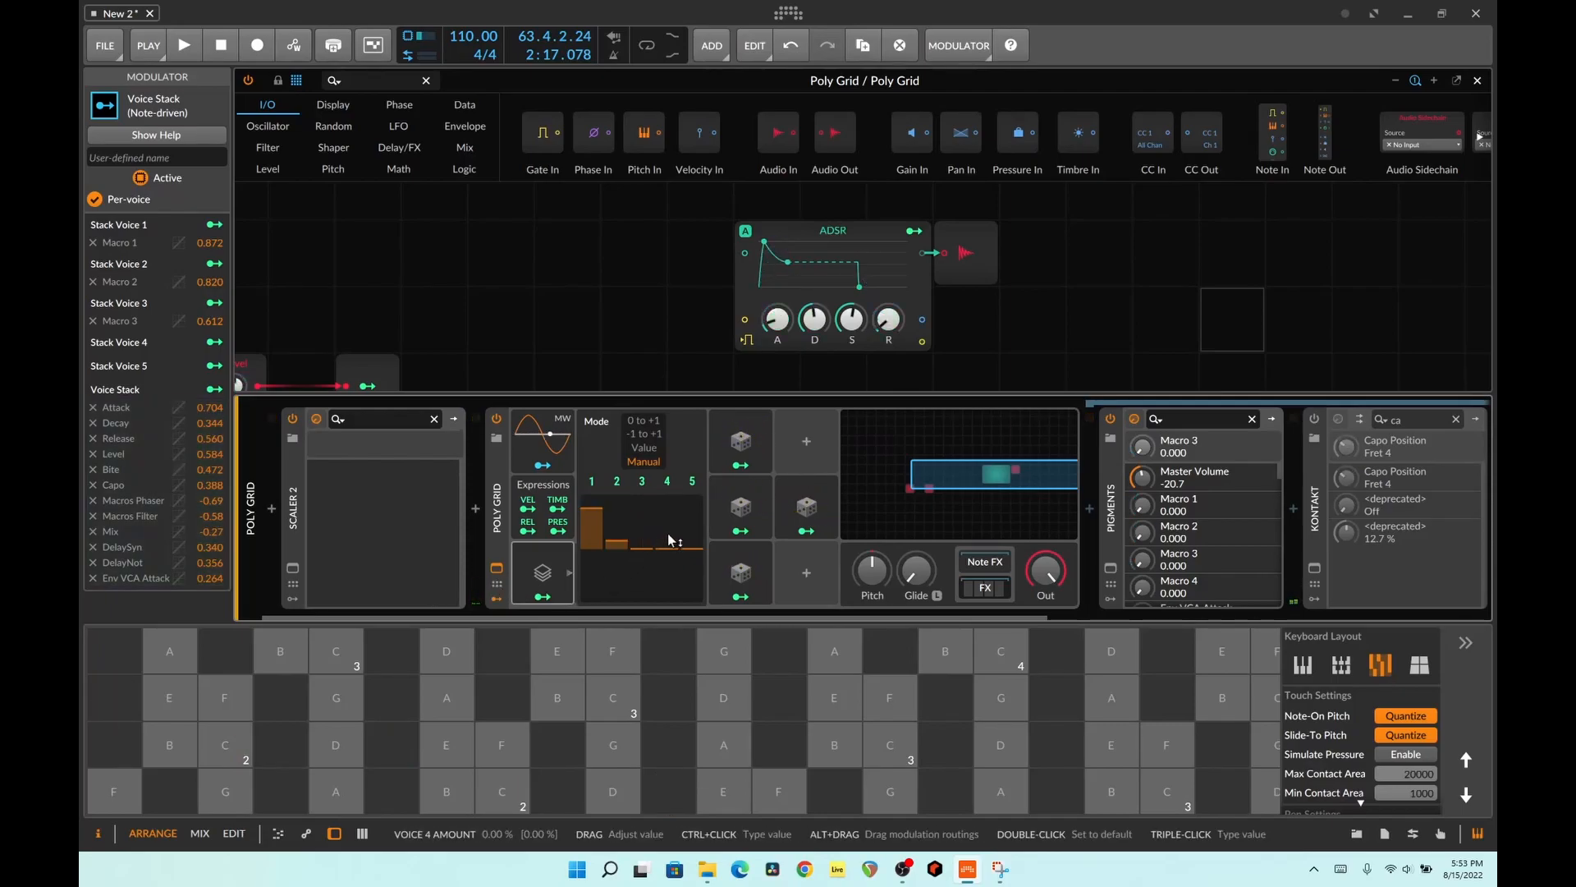
left_click(667, 481)
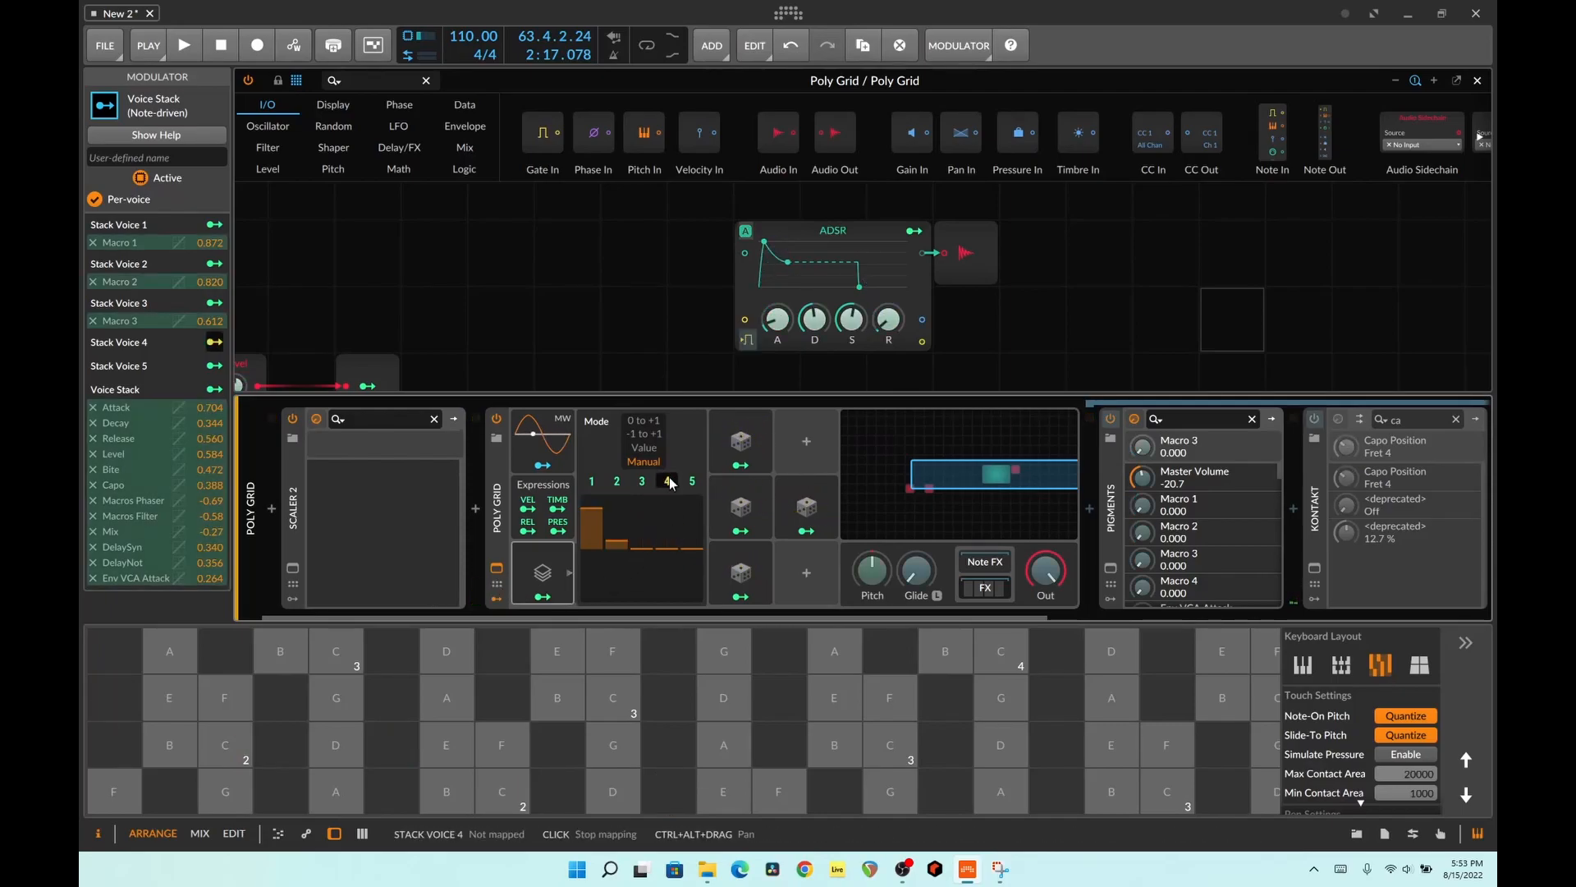
left_click(1141, 587)
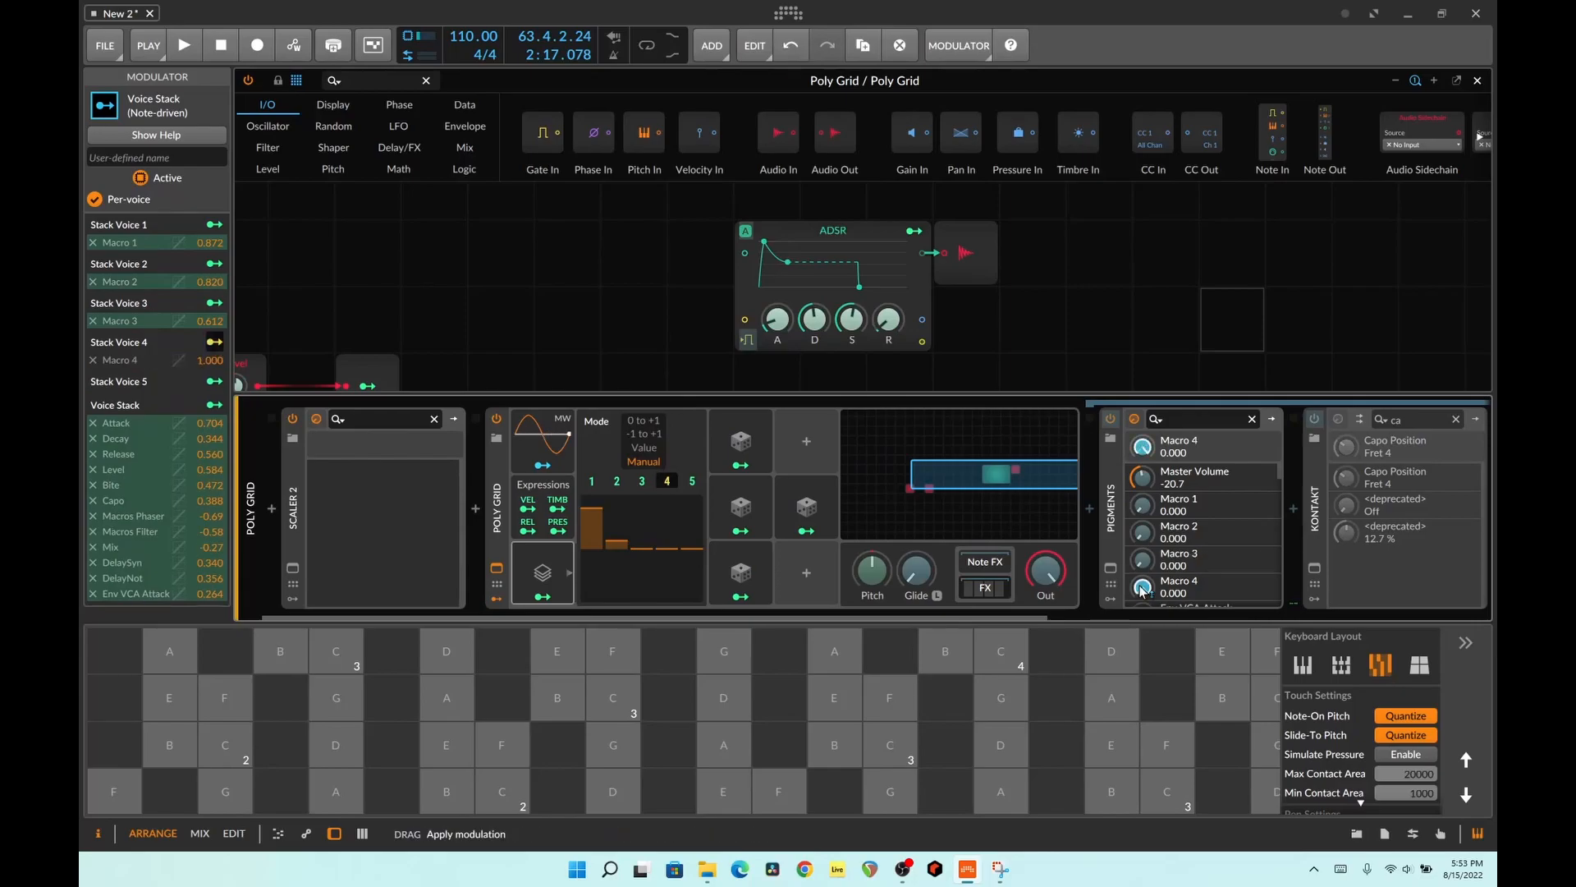
left_click(667, 482)
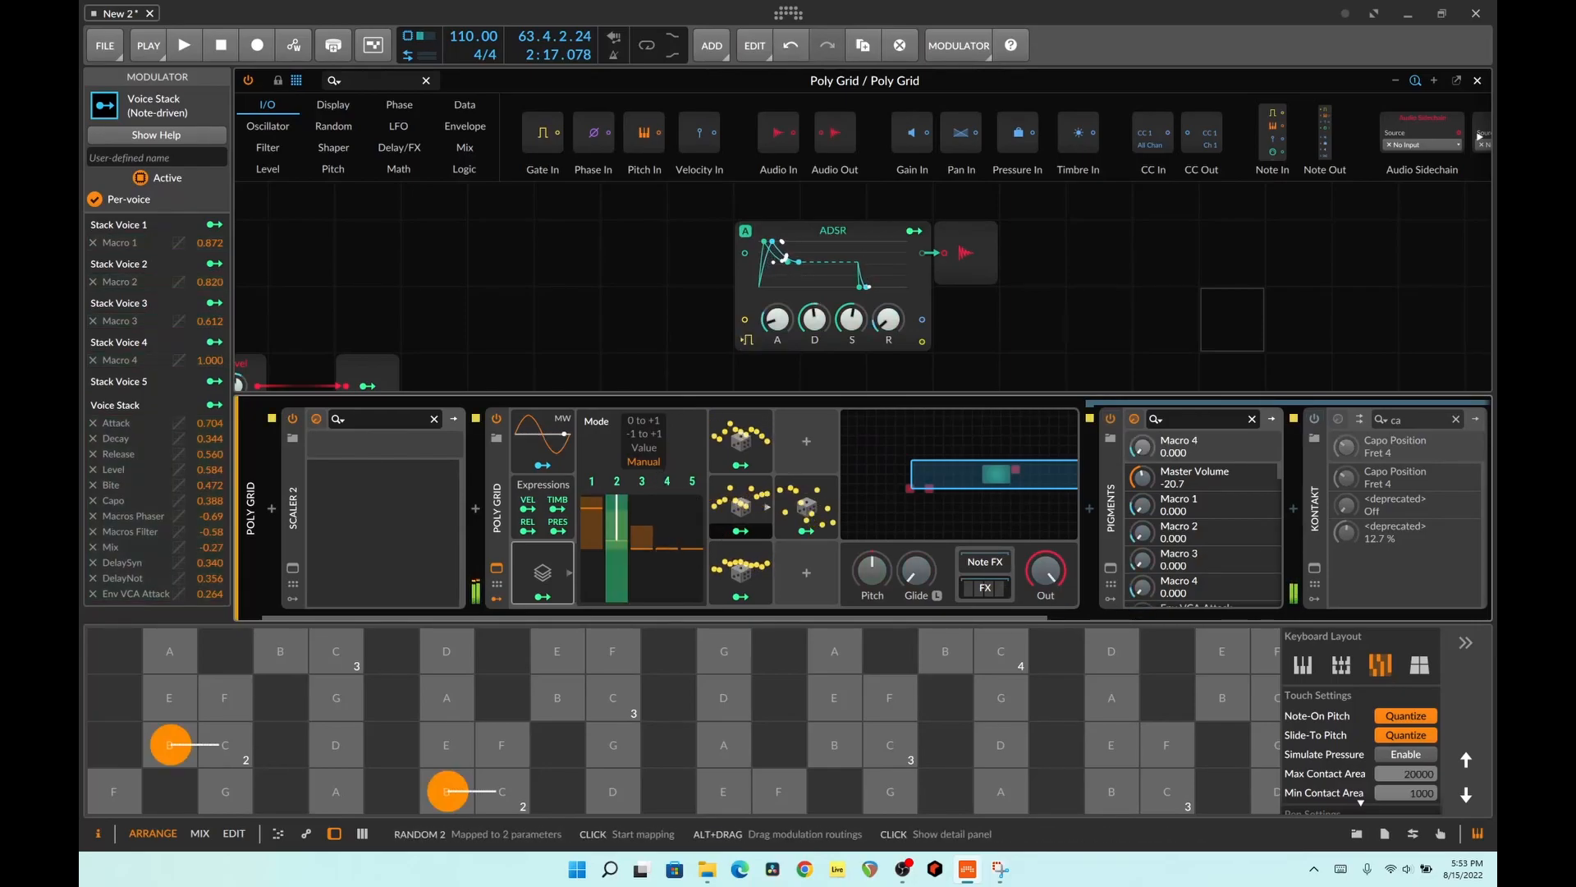